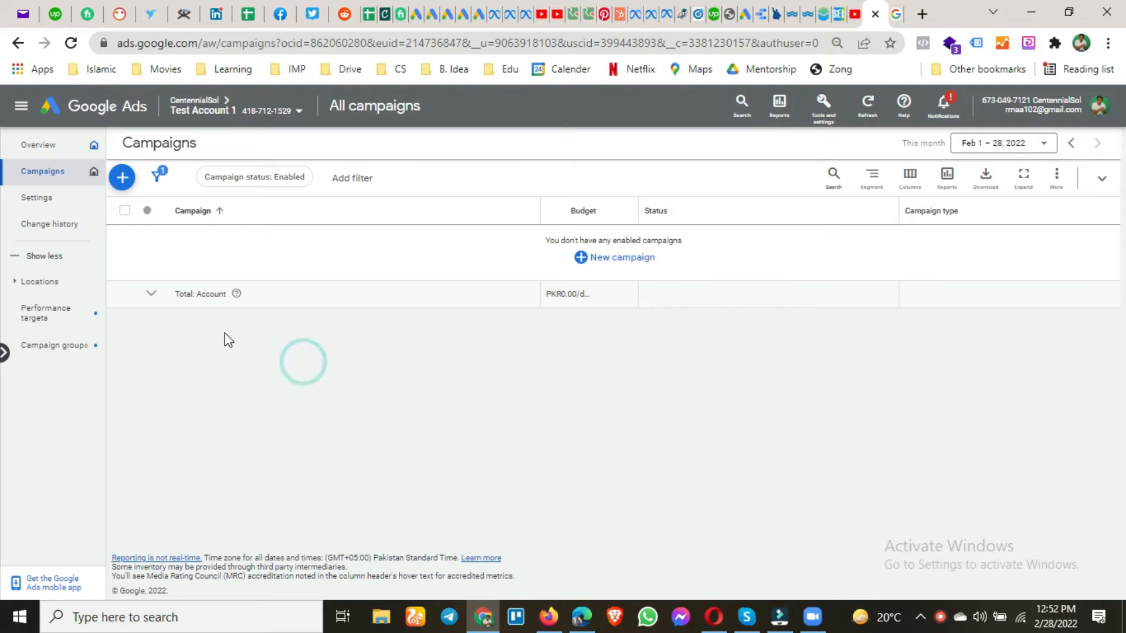
- Start a new campaign with the Website traffic objective and the Display campaign type
left_click(123, 178)
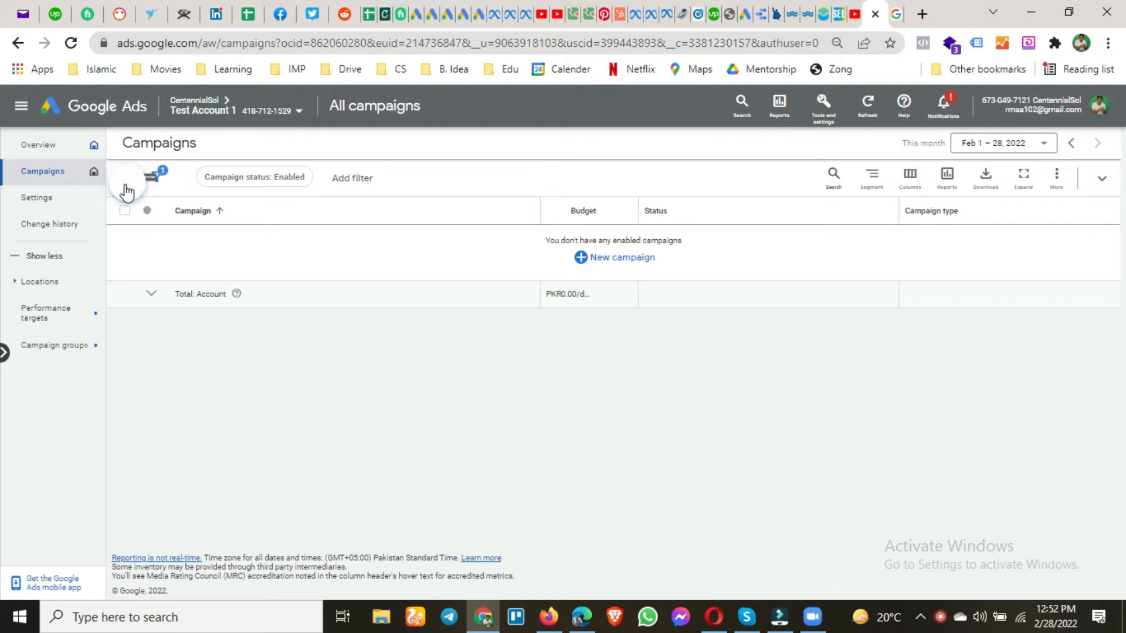
left_click(151, 197)
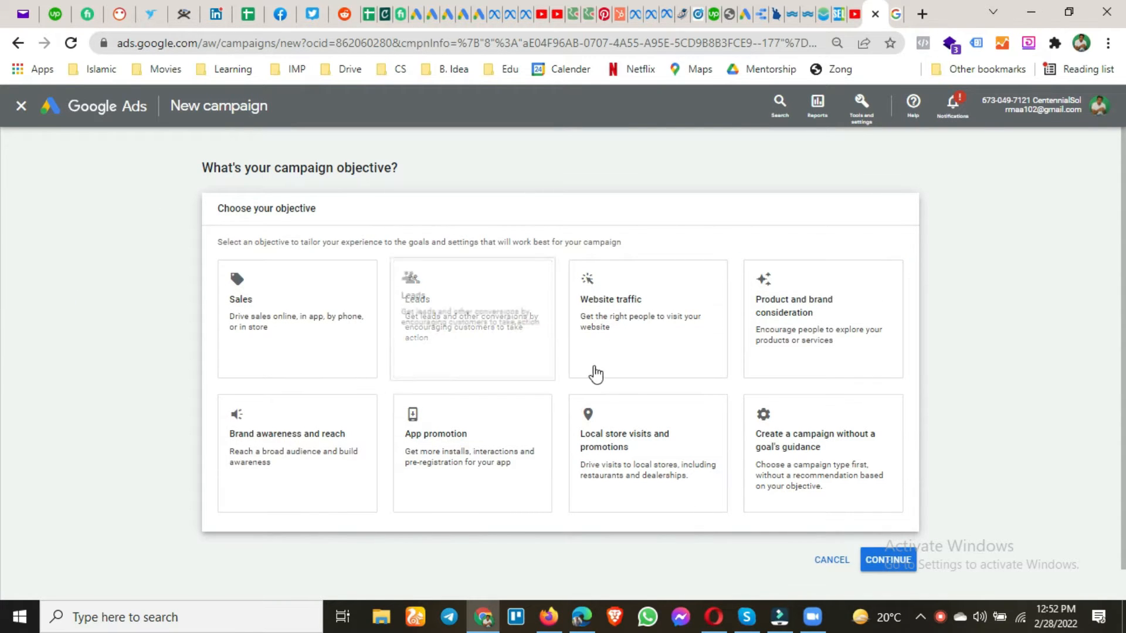
left_click(618, 341)
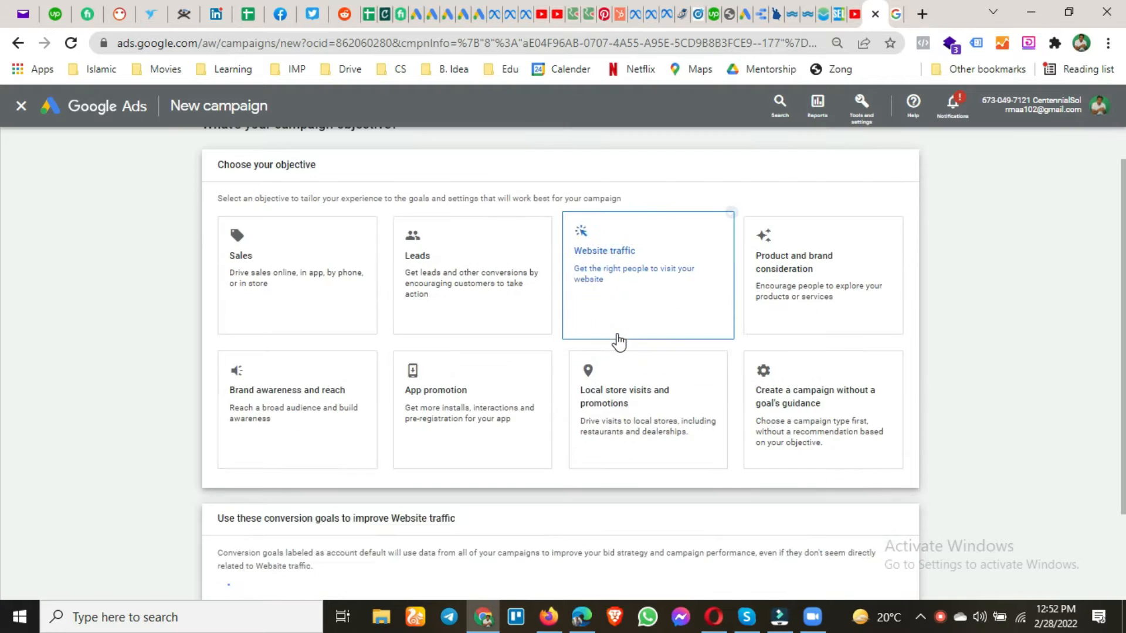
left_click(617, 335)
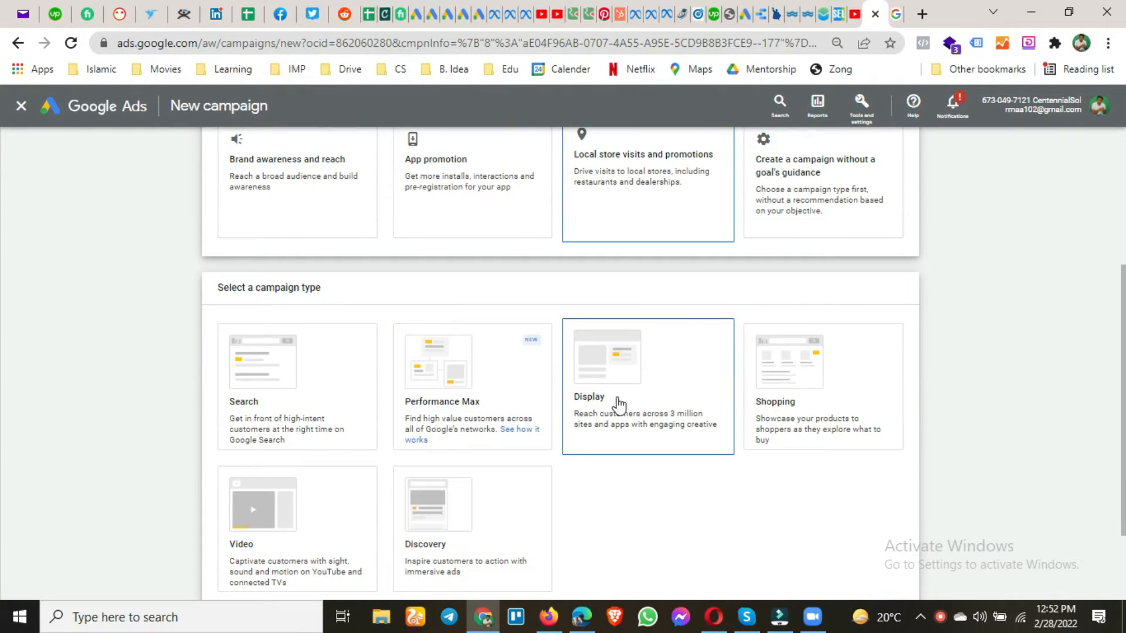
left_click(662, 367)
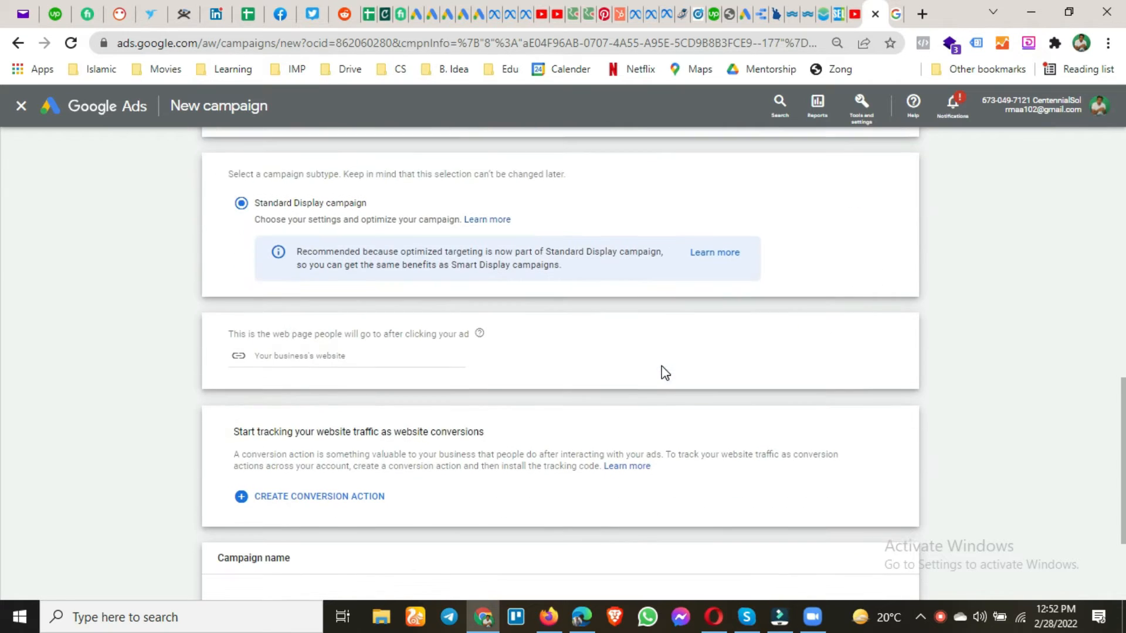
left_click(285, 342)
type("www.center")
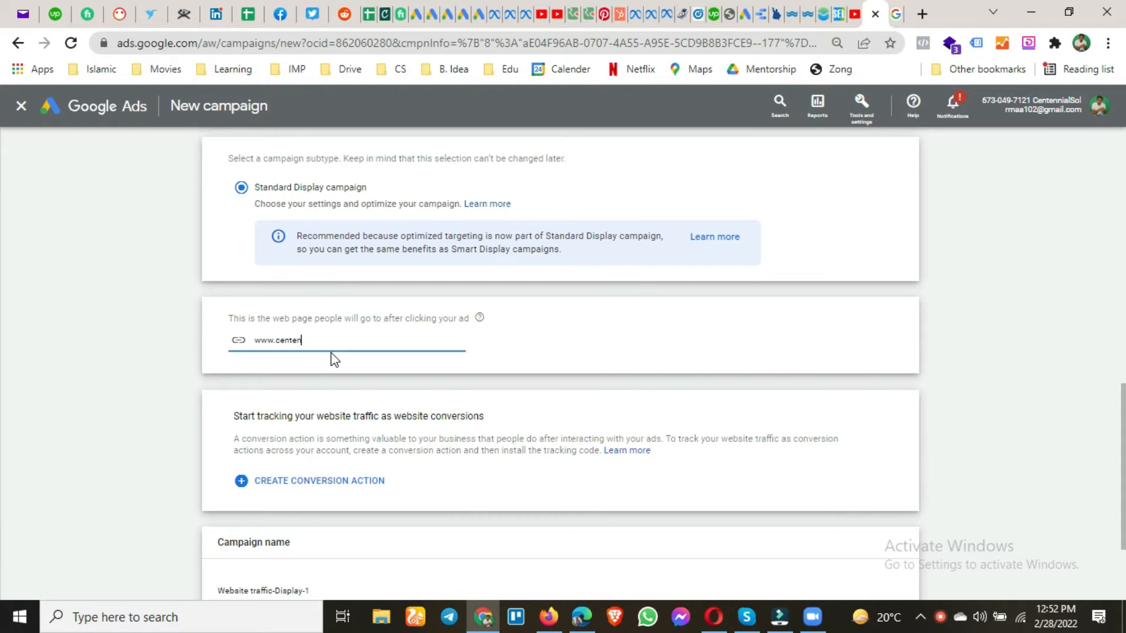
type("nailsol")
key("BackSpace")
key("BackSpace")
key("BackSpace")
key("BackSpace")
key("BackSpace")
key("BackSpace")
type("ialsol")
left_click(137, 424)
scroll(136, 425, "down", 1)
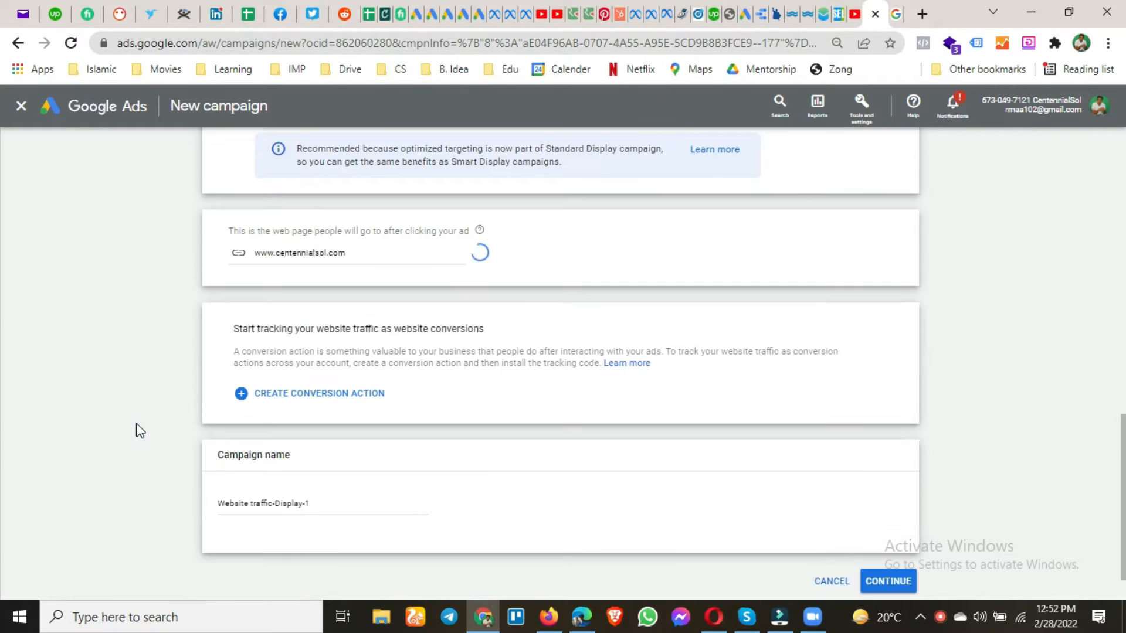
left_click_drag(233, 330, 494, 332)
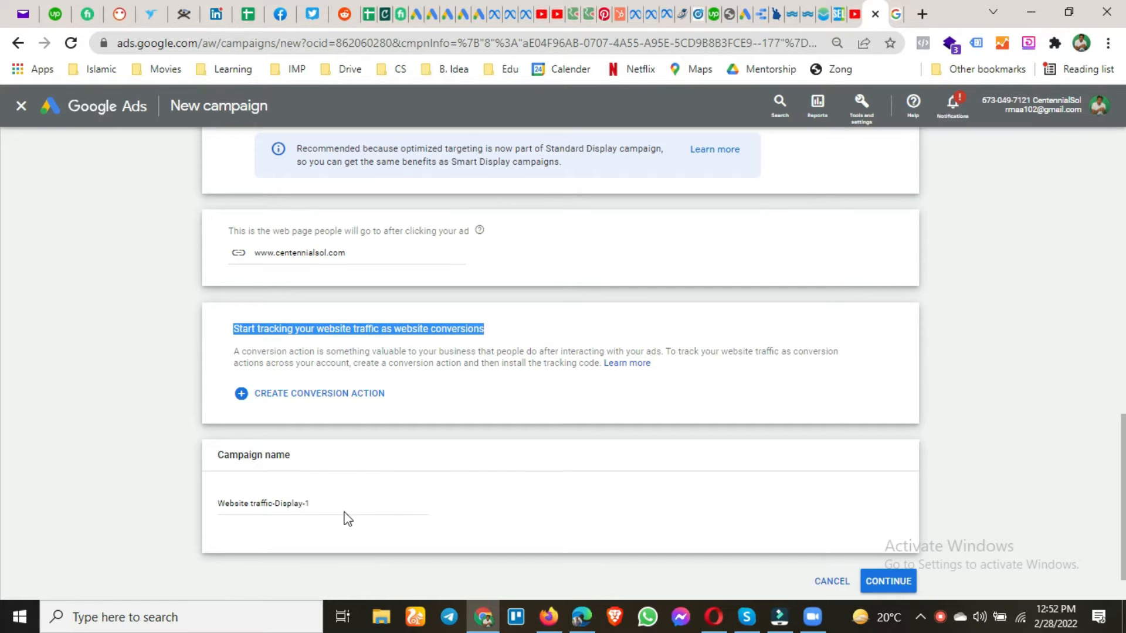
left_click(877, 582)
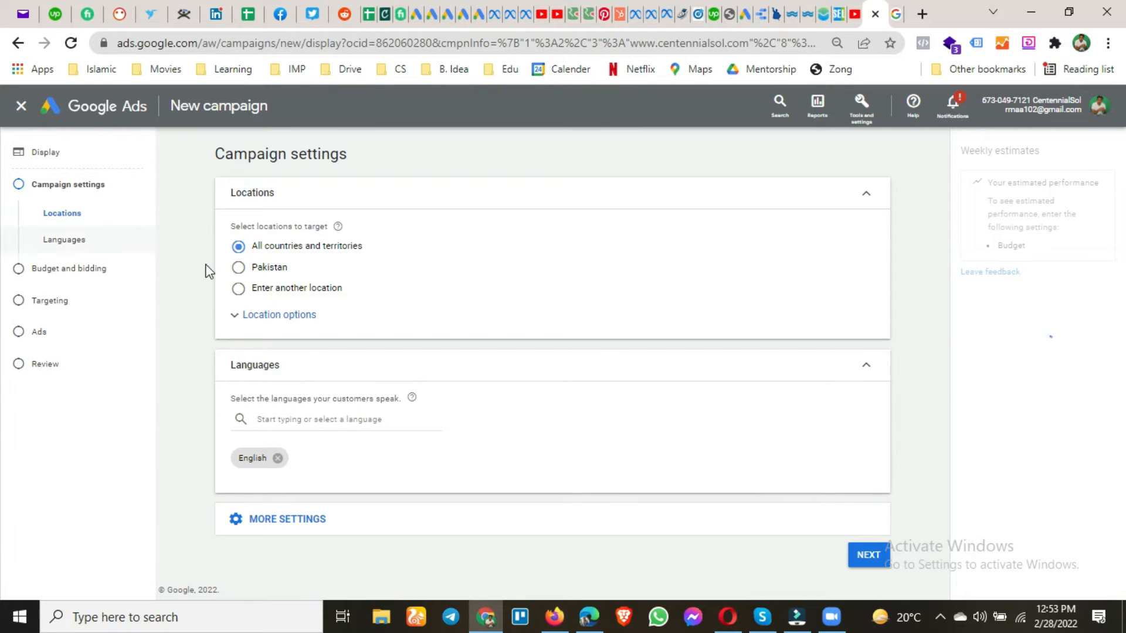
- Target Pakistan as the campaign location, expand the additional settings and proceed to budget and bidding
left_click(238, 268)
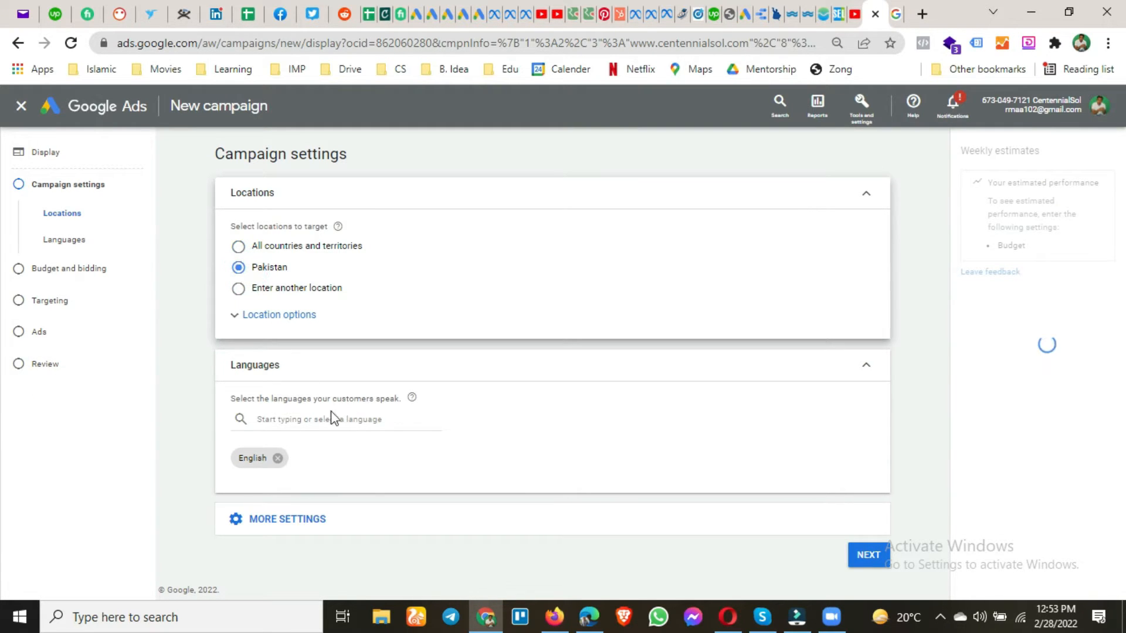
left_click(306, 521)
scroll(391, 453, "down", 4)
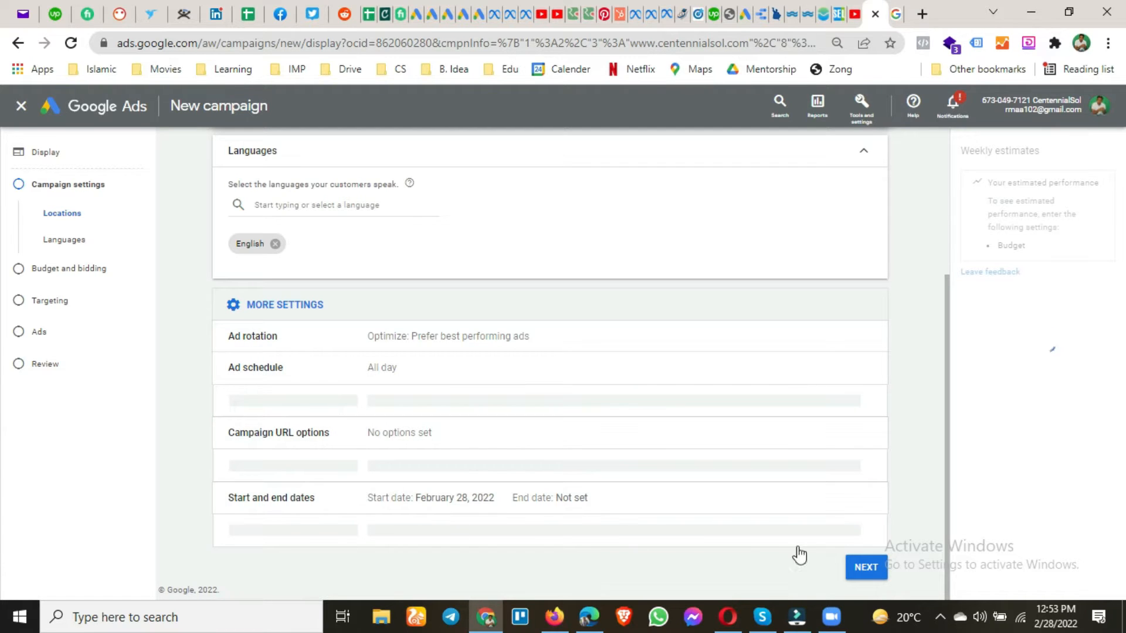
left_click(863, 575)
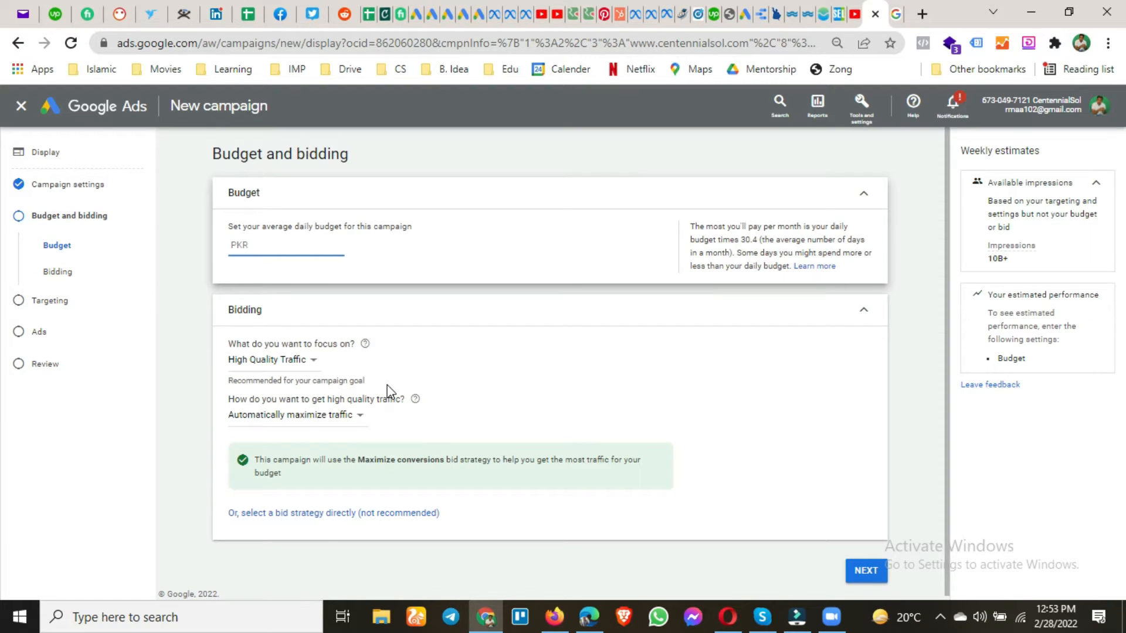
- Set the average daily budget to PKR 5000, keep the bidding focus on High Quality Traffic and proceed to targeting
type("5000")
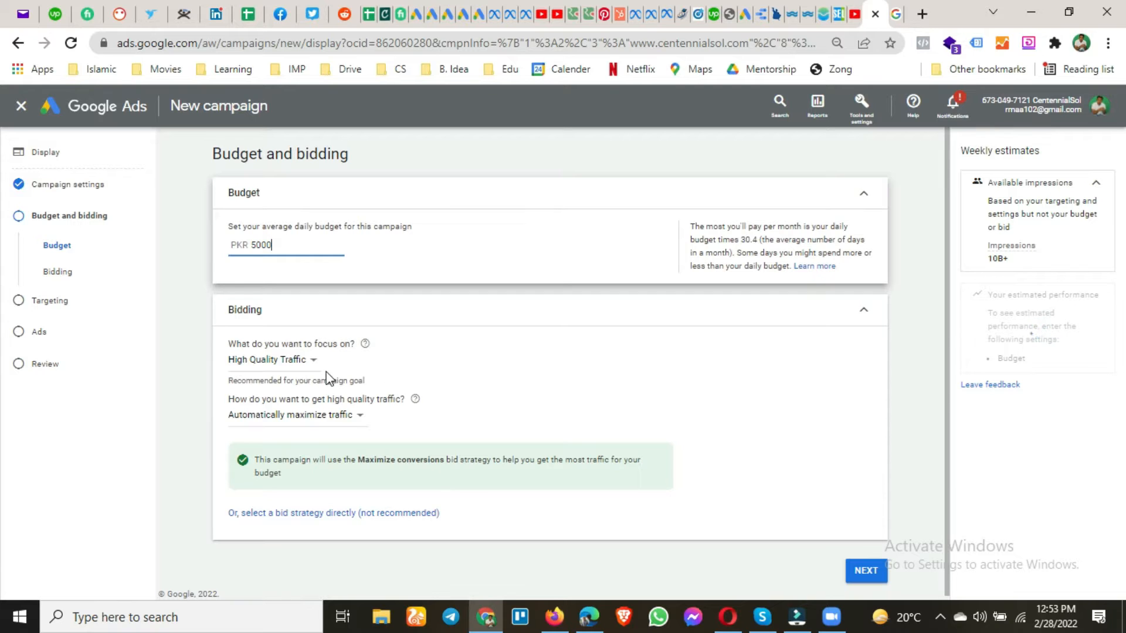
left_click(263, 364)
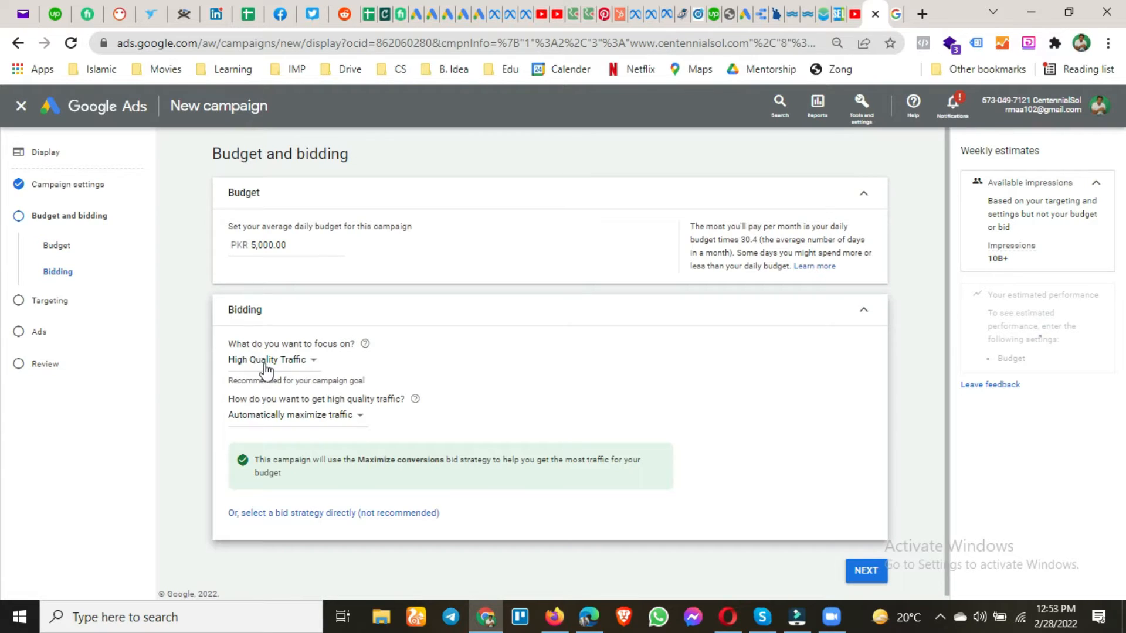
left_click(263, 365)
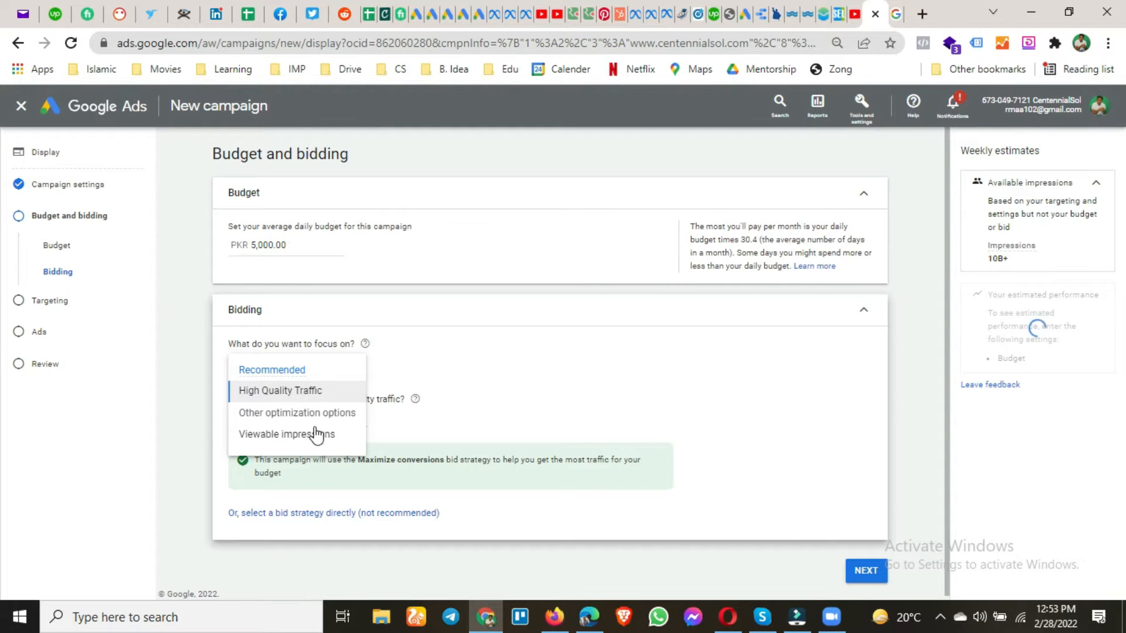
mouse_move(293, 452)
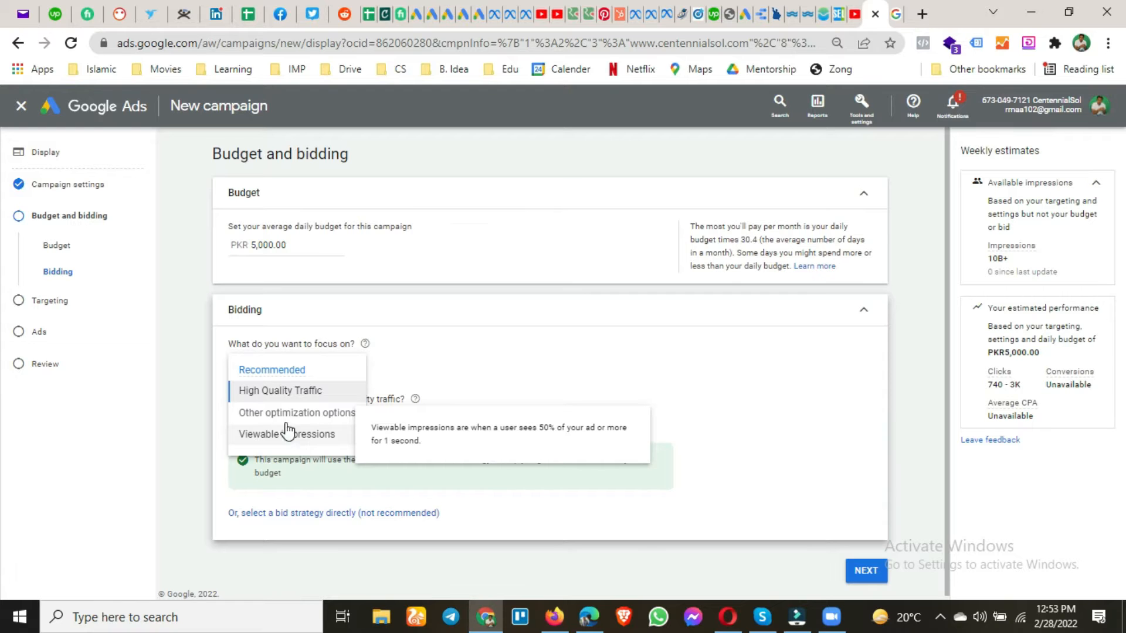
left_click(181, 385)
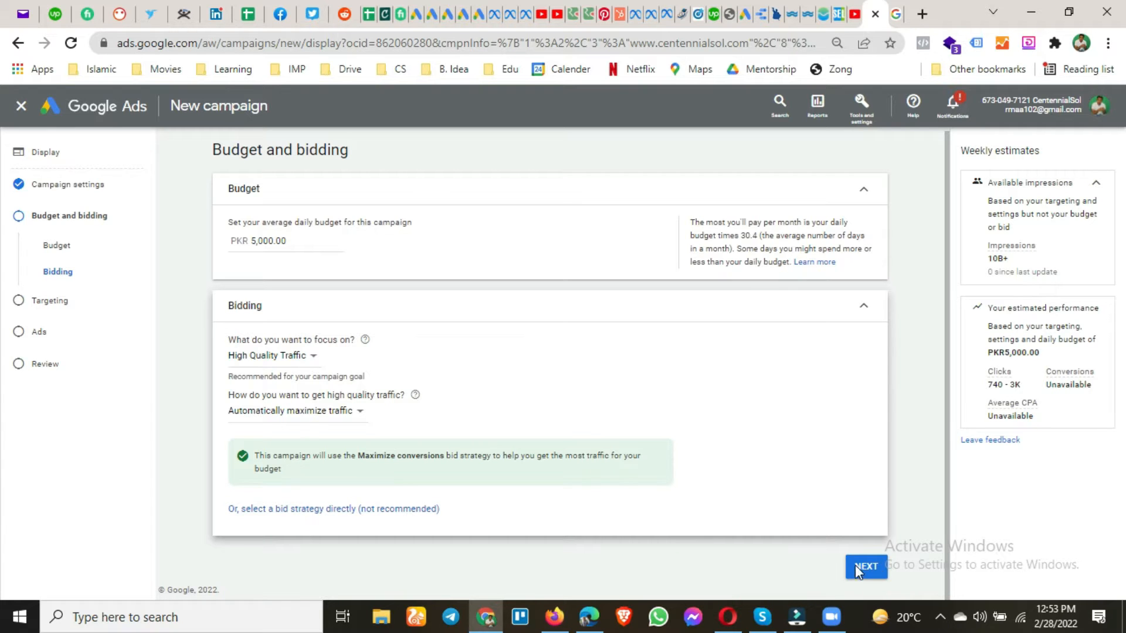
left_click(885, 568)
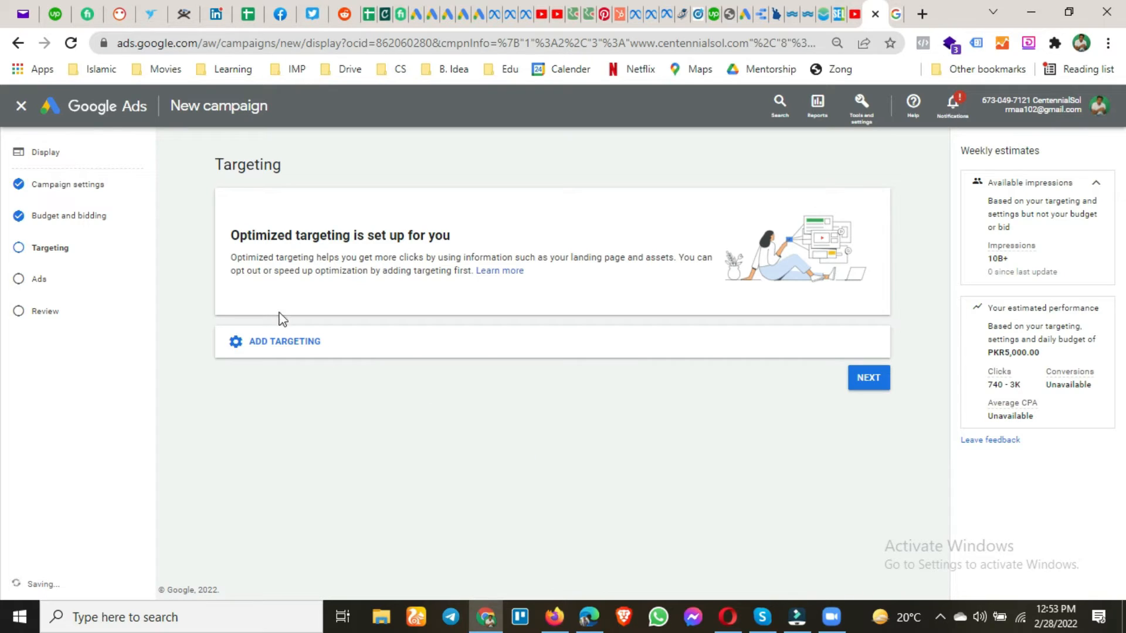
- Add Audience Segments targeting and look over the segments suggested from the website
left_click(278, 346)
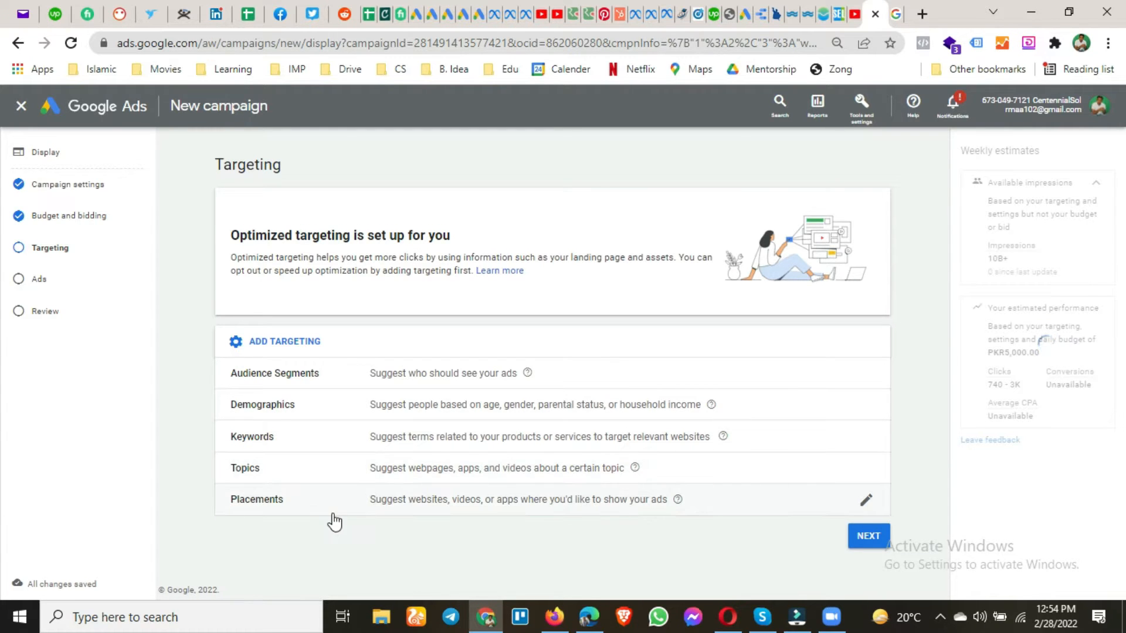
left_click(377, 380)
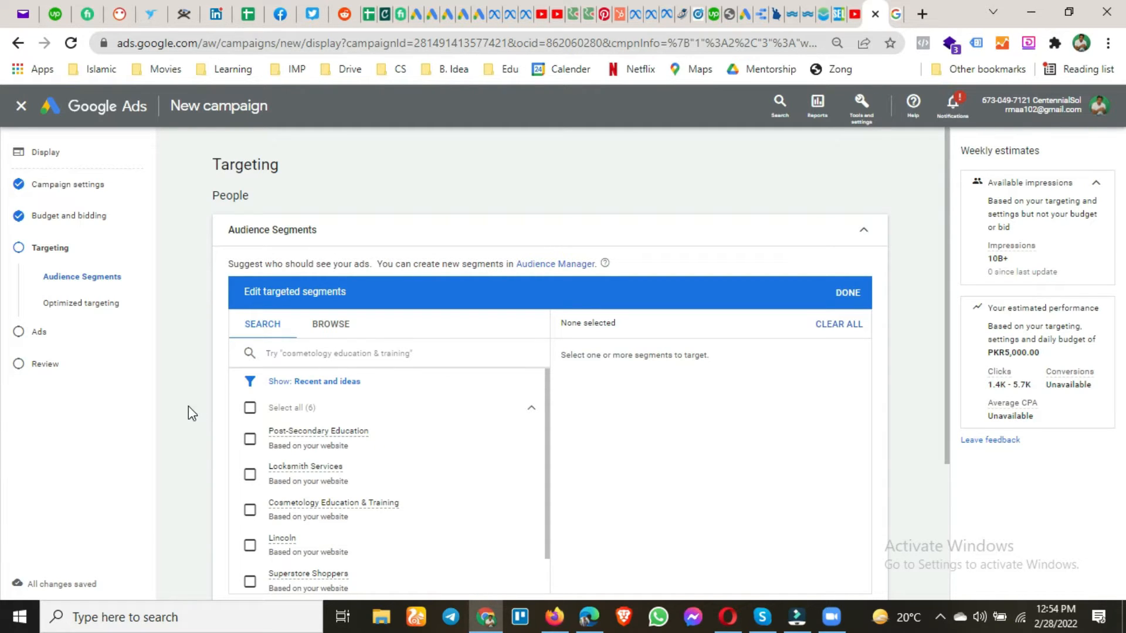
scroll(188, 406, "down", 2)
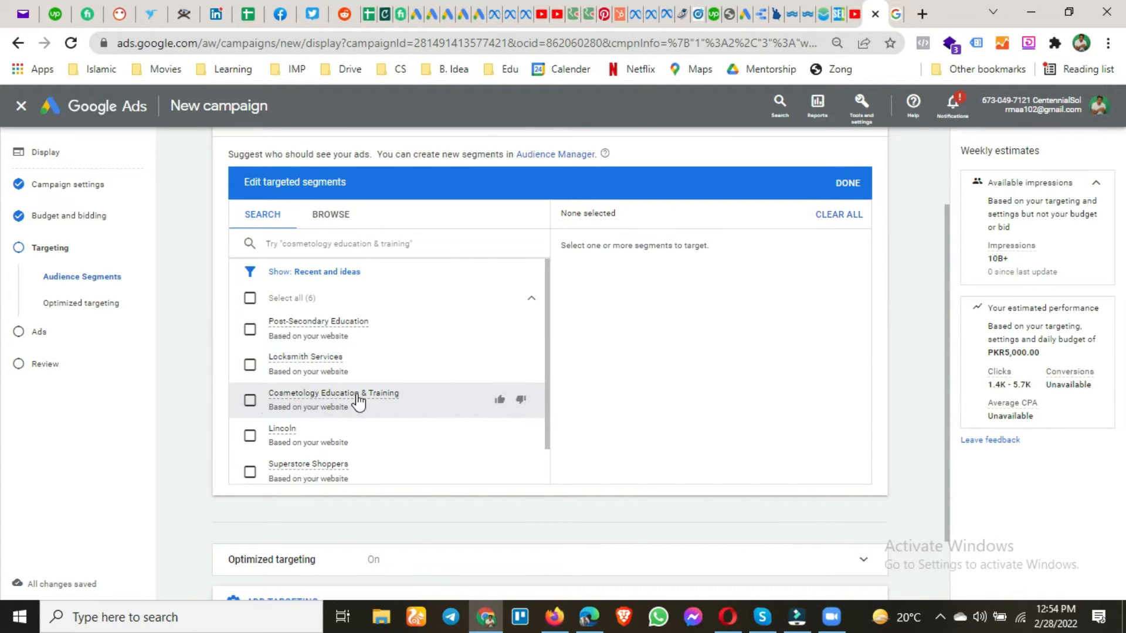
scroll(352, 397, "down", 1)
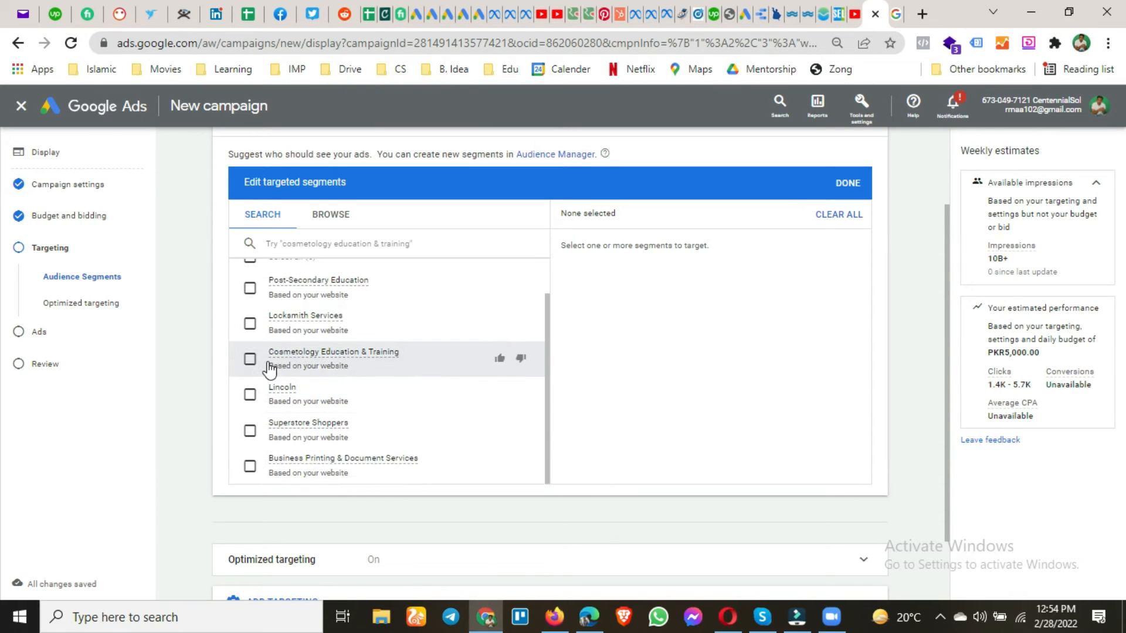
scroll(364, 379, "down", 1)
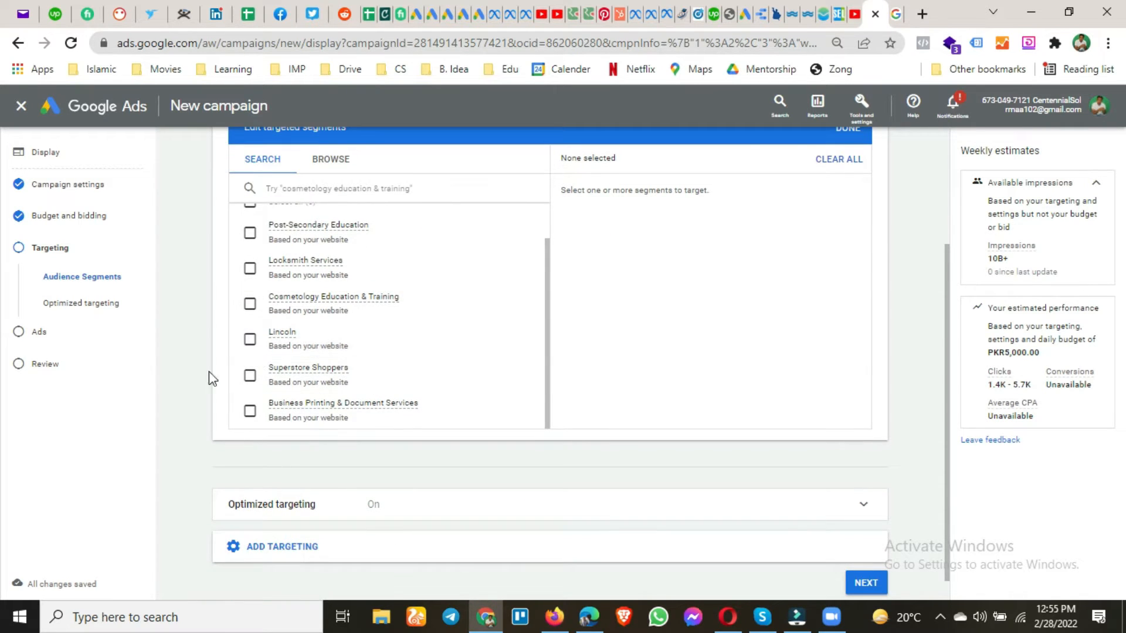
scroll(164, 408, "up", 1)
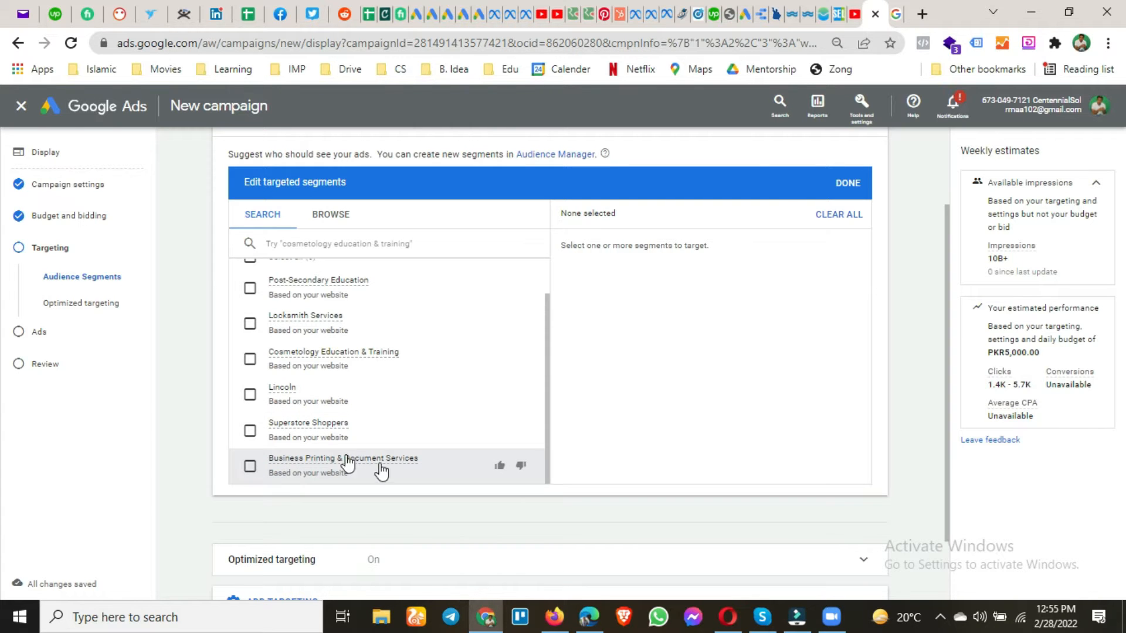
- Browse the detailed demographics (Who they are) and examine the segments under Parental Status, including Parents by child age, and Marital Status
left_click(327, 217)
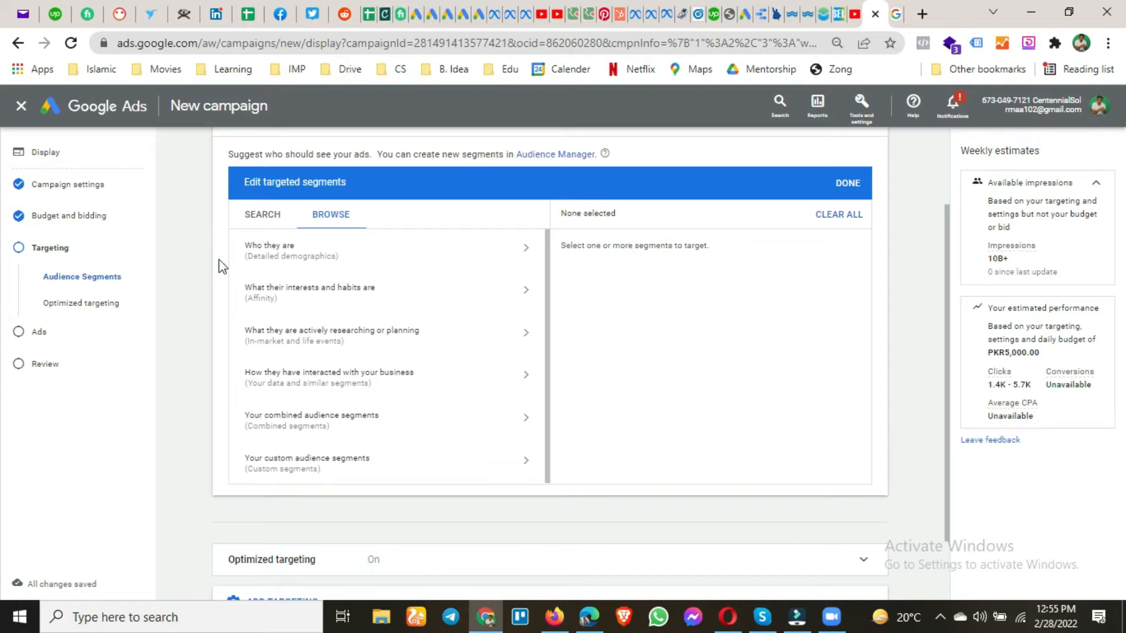
left_click(312, 248)
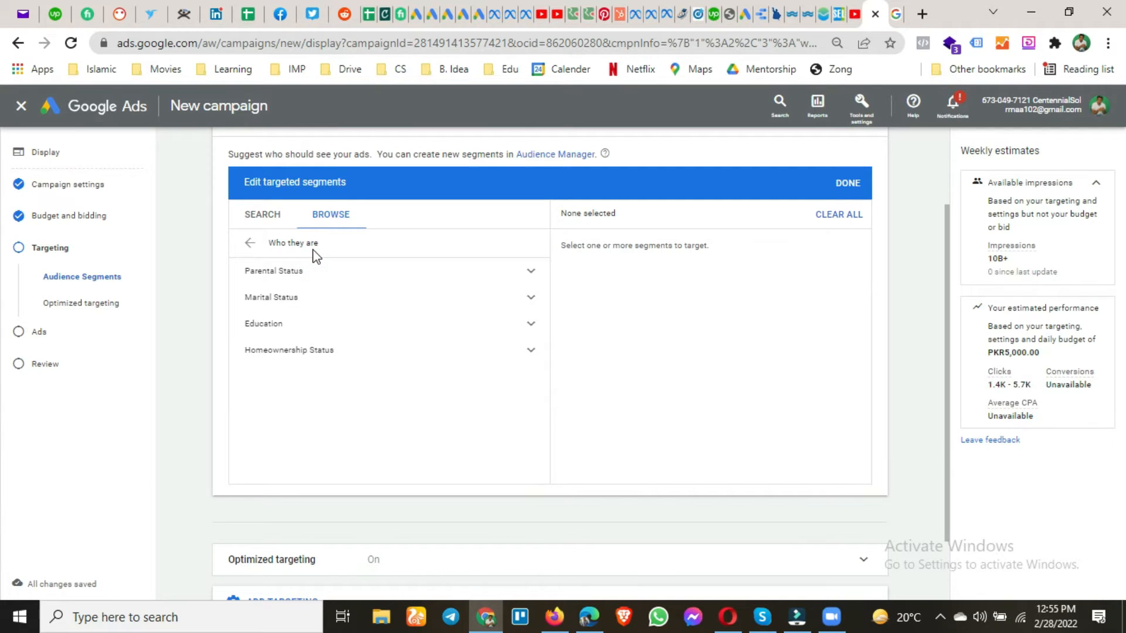
left_click(351, 280)
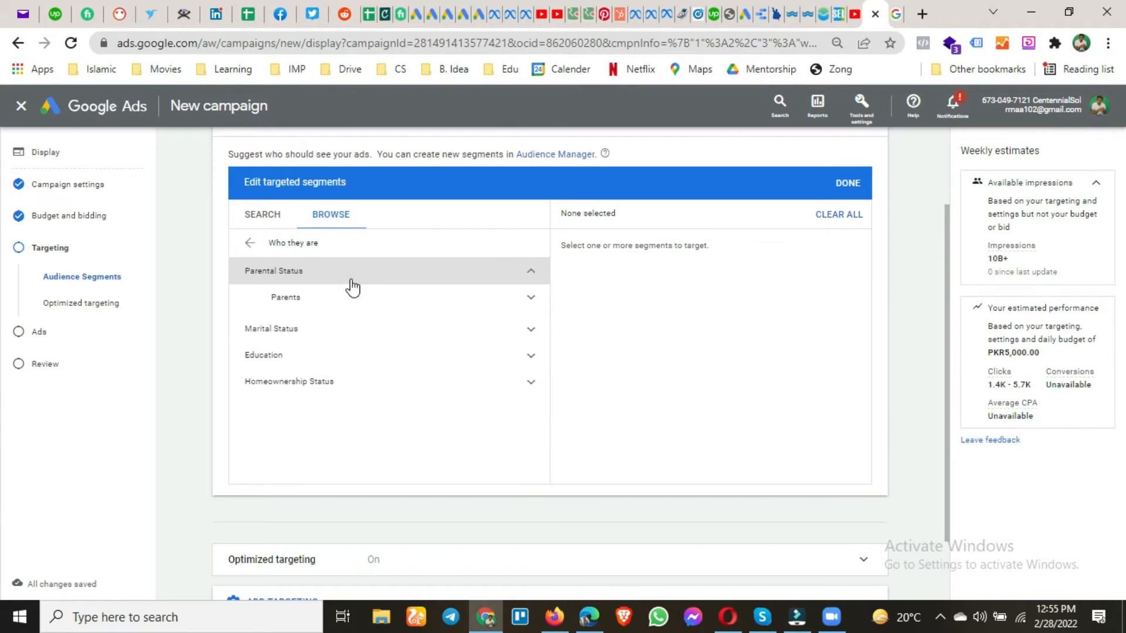
left_click(324, 304)
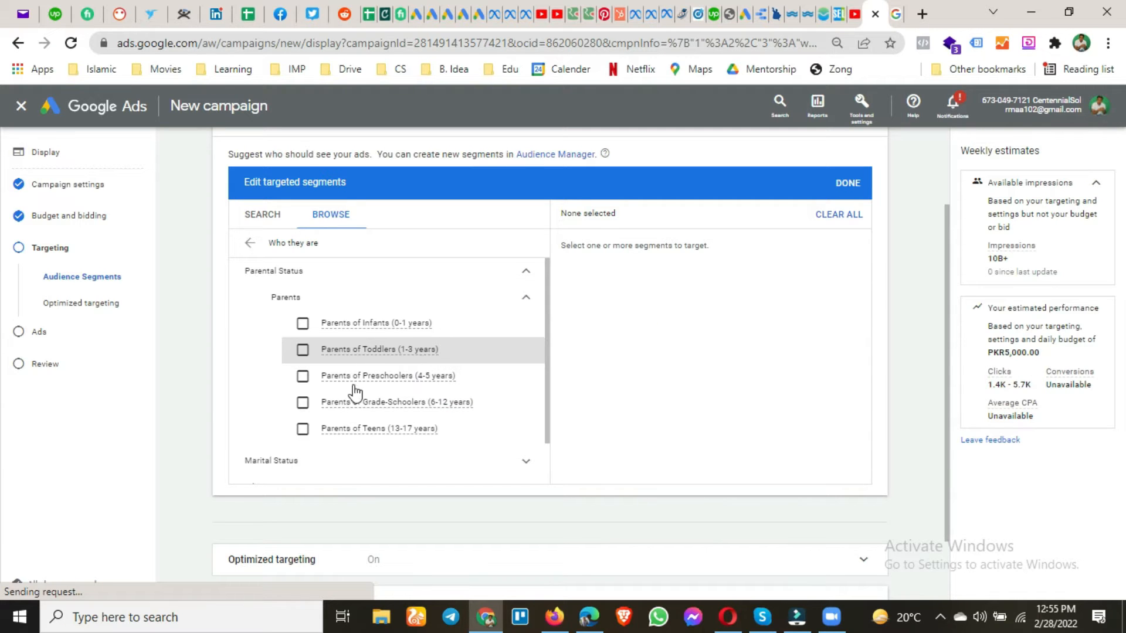
mouse_move(374, 388)
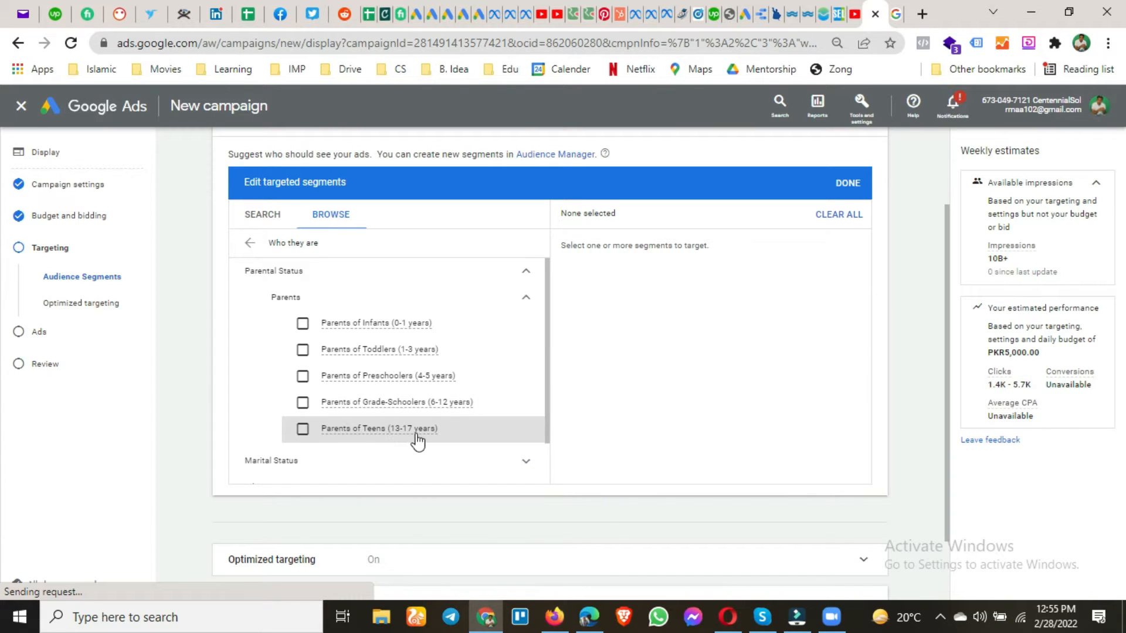
scroll(390, 382, "down", 2)
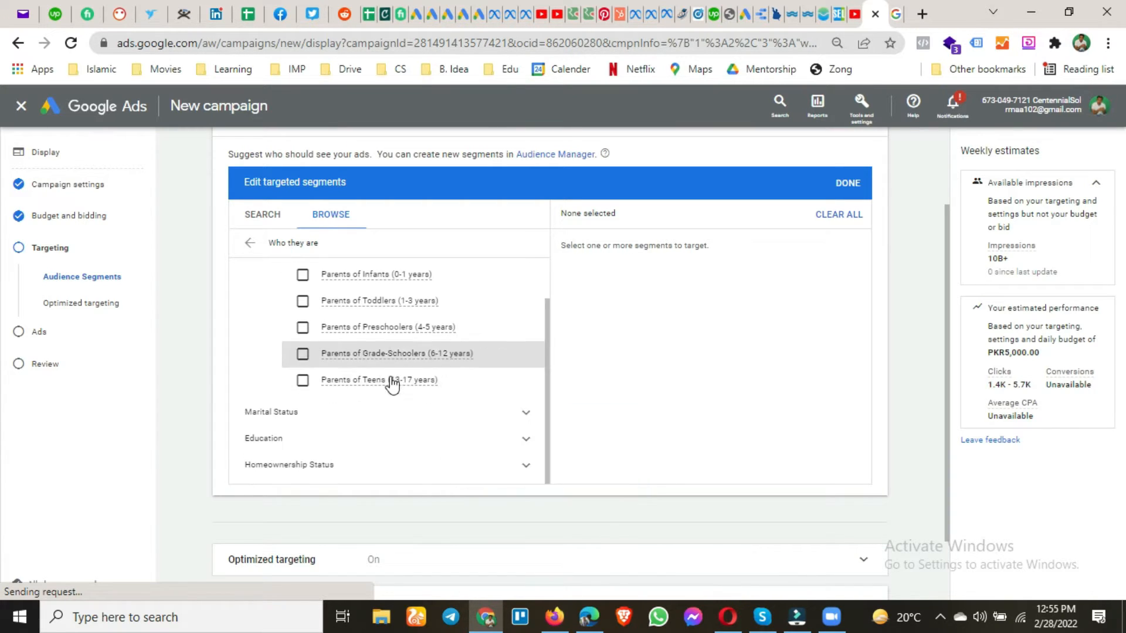
scroll(378, 352, "up", 2)
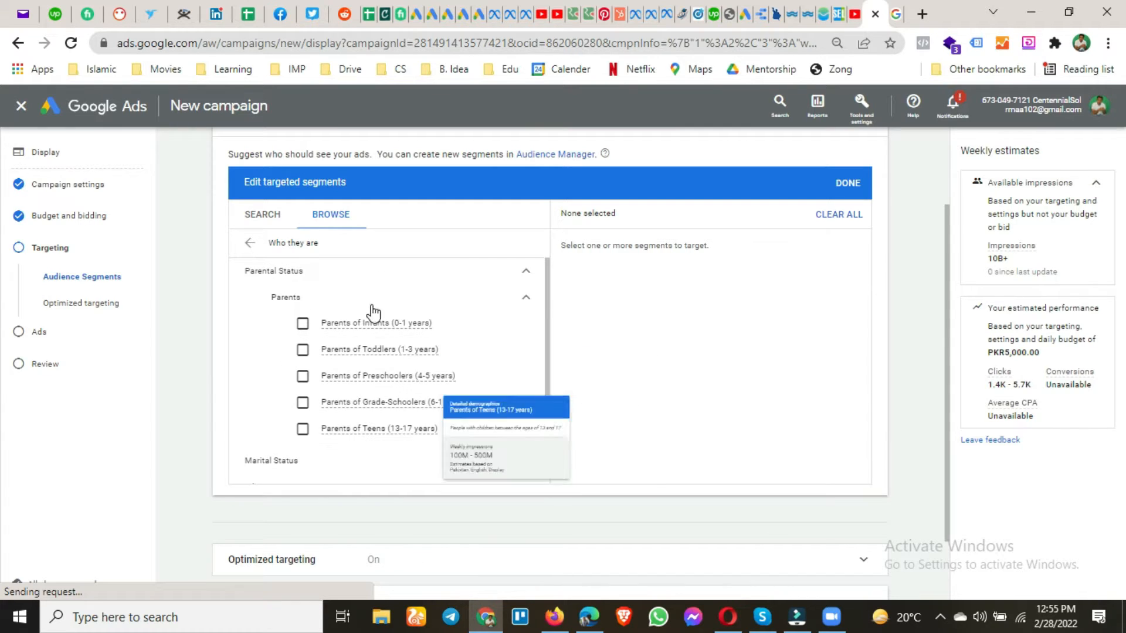
left_click(525, 309)
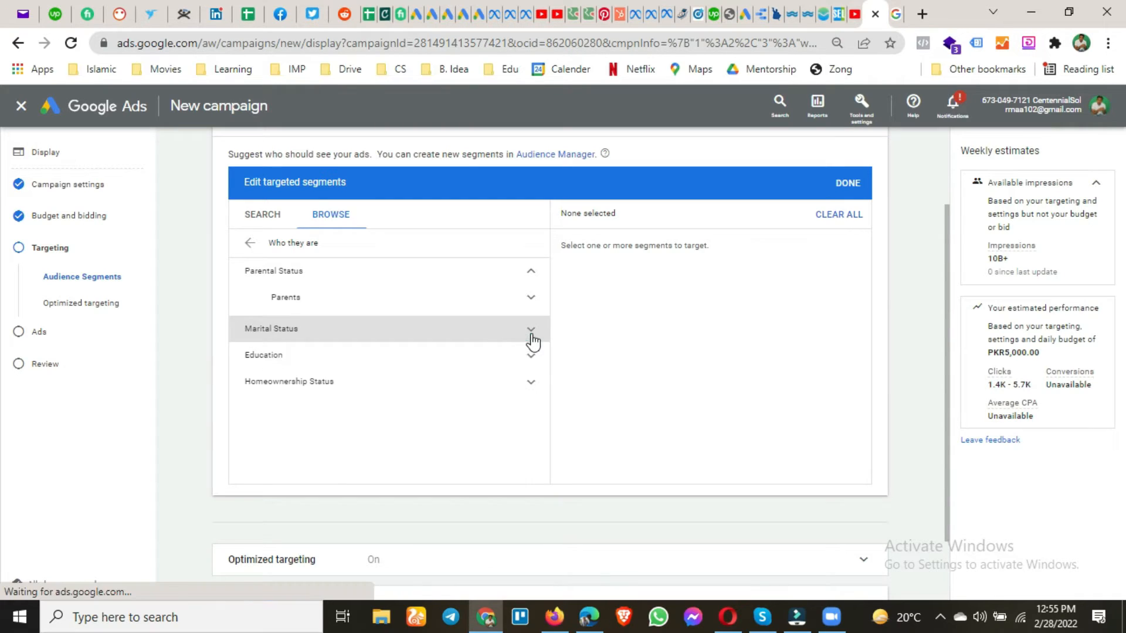
left_click(500, 340)
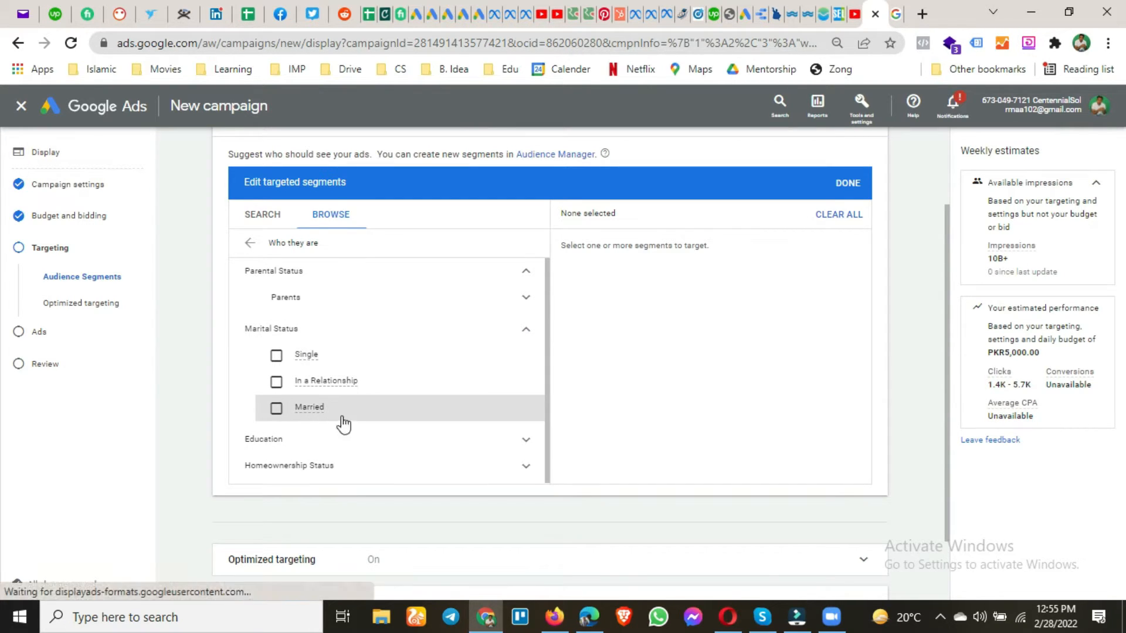
left_click(527, 333)
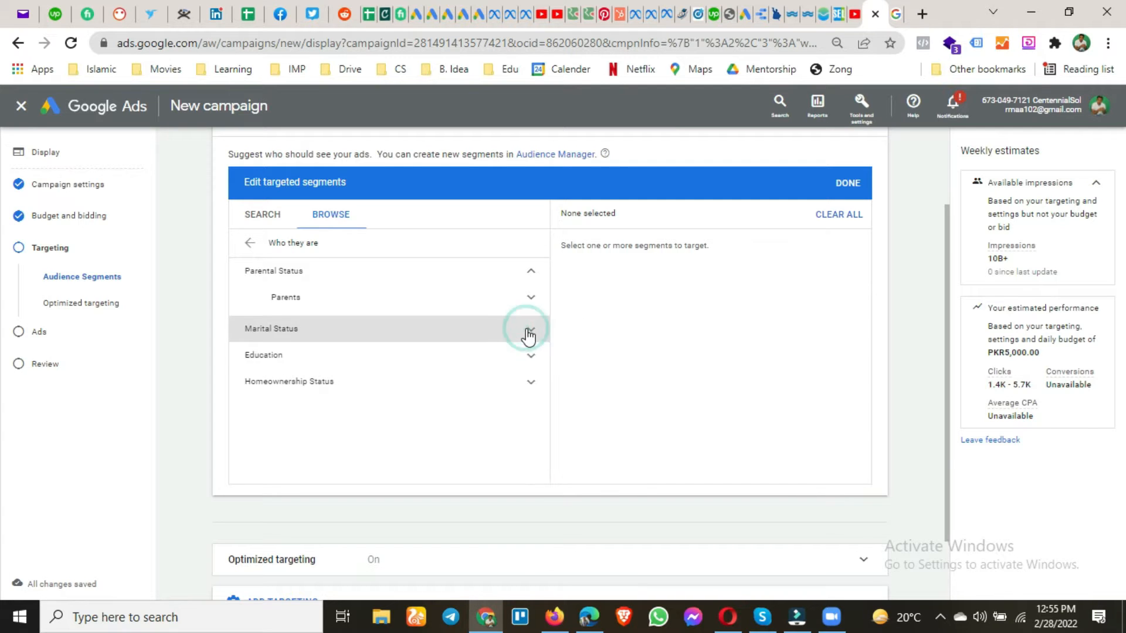
- Examine the Education segments, including Highest Level of Educational Attainment, and the Homeownership Status segments
left_click(466, 367)
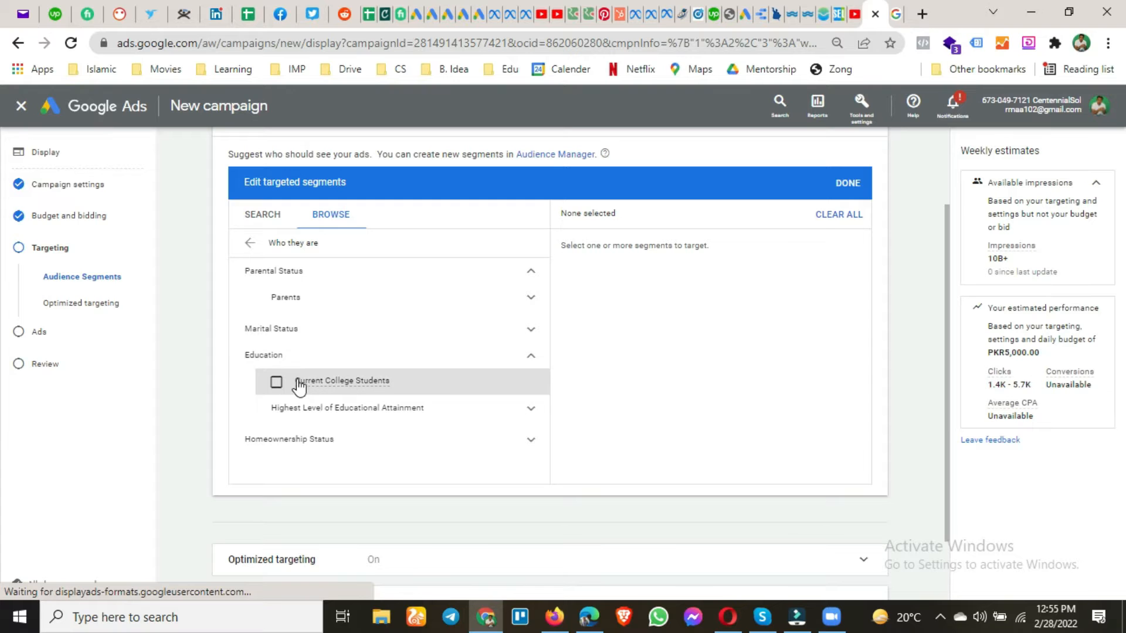
mouse_move(329, 388)
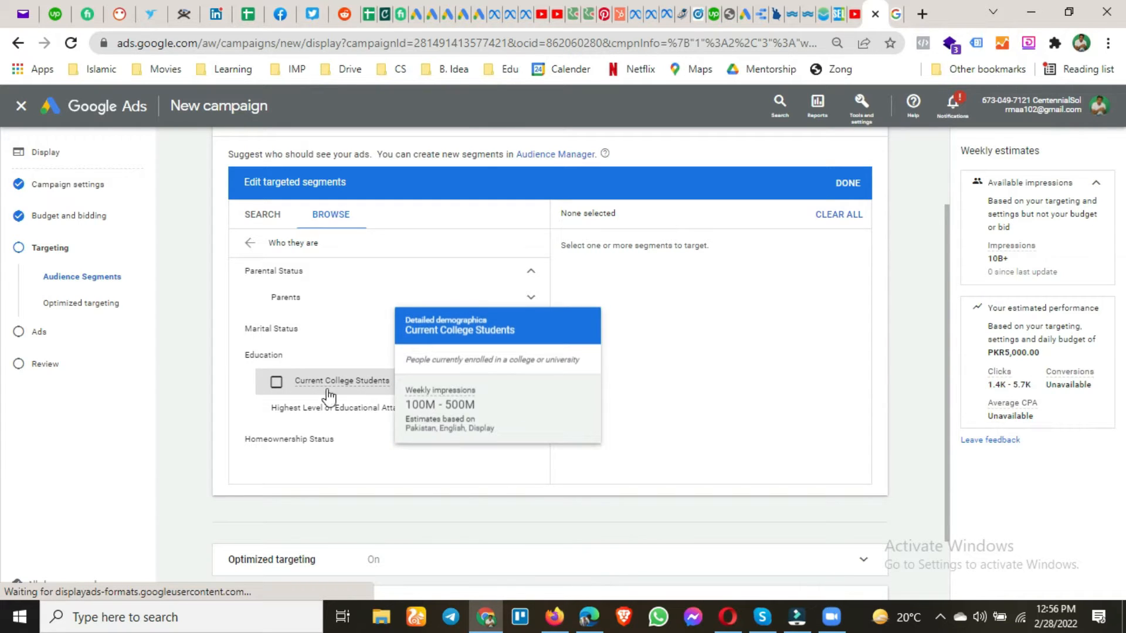
left_click(532, 410)
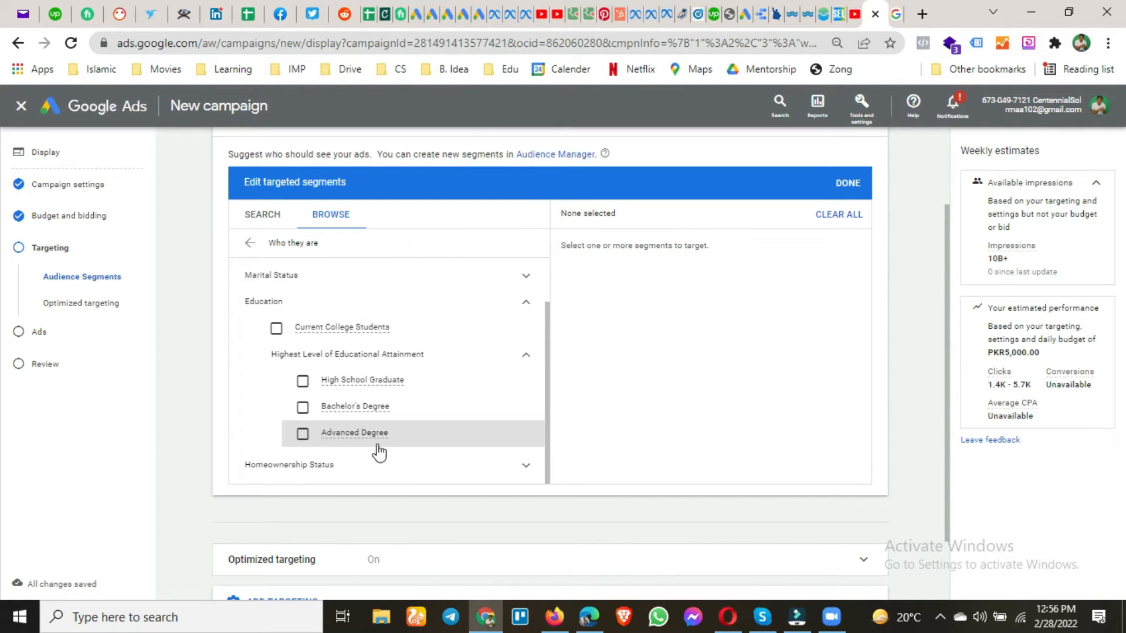
left_click(526, 354)
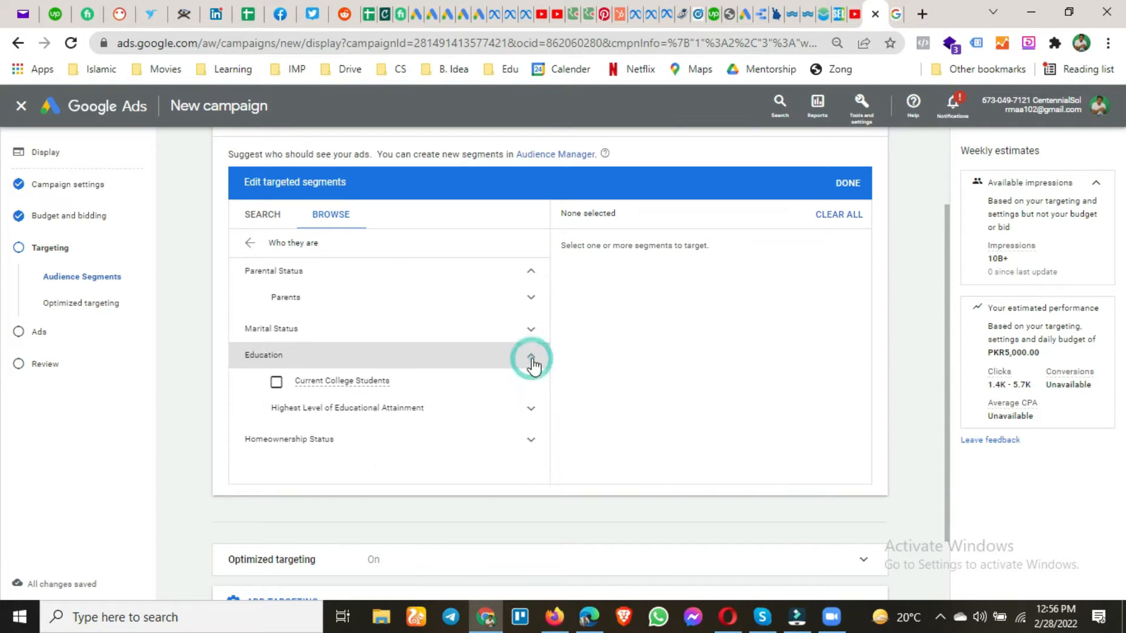
left_click(535, 352)
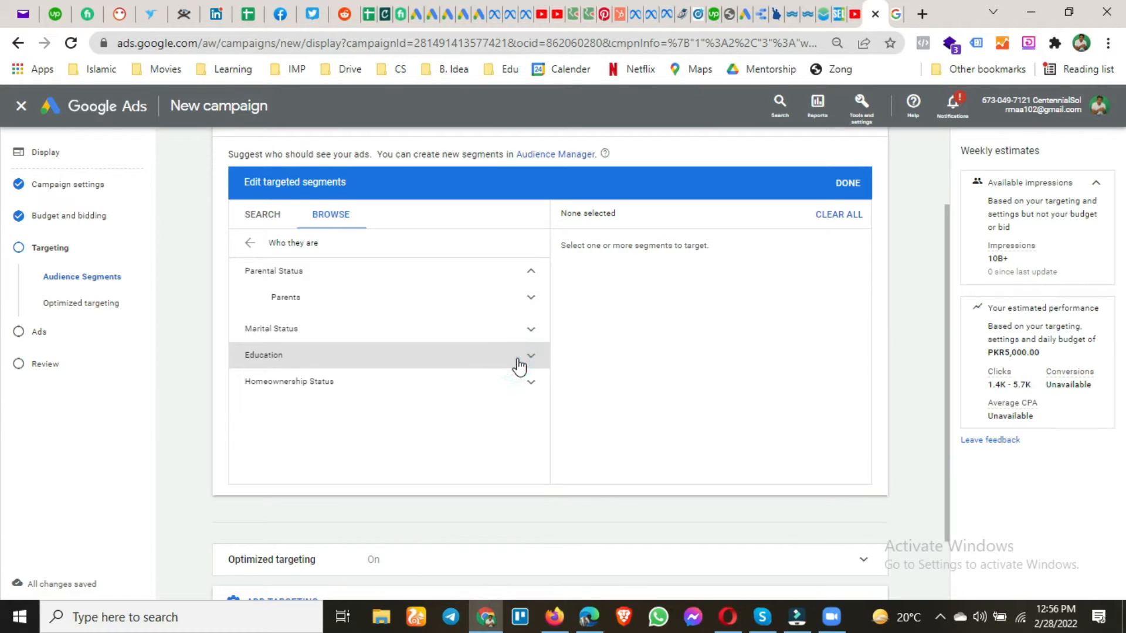
left_click(531, 362)
left_click(529, 408)
scroll(515, 414, "down", 1)
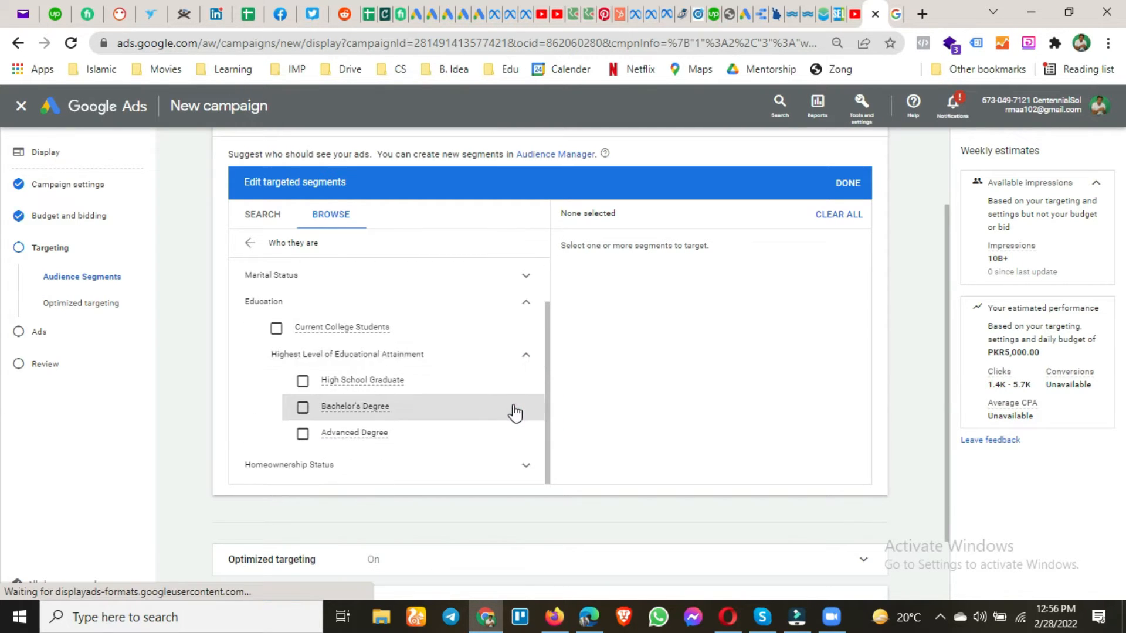
left_click(530, 357)
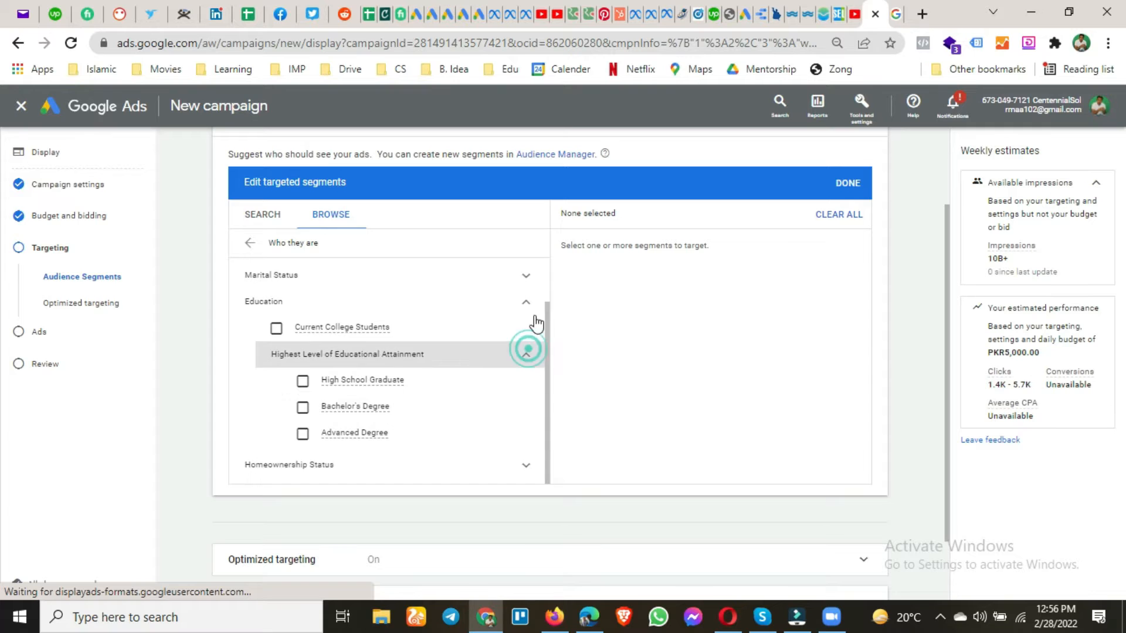
left_click(528, 361)
left_click(531, 388)
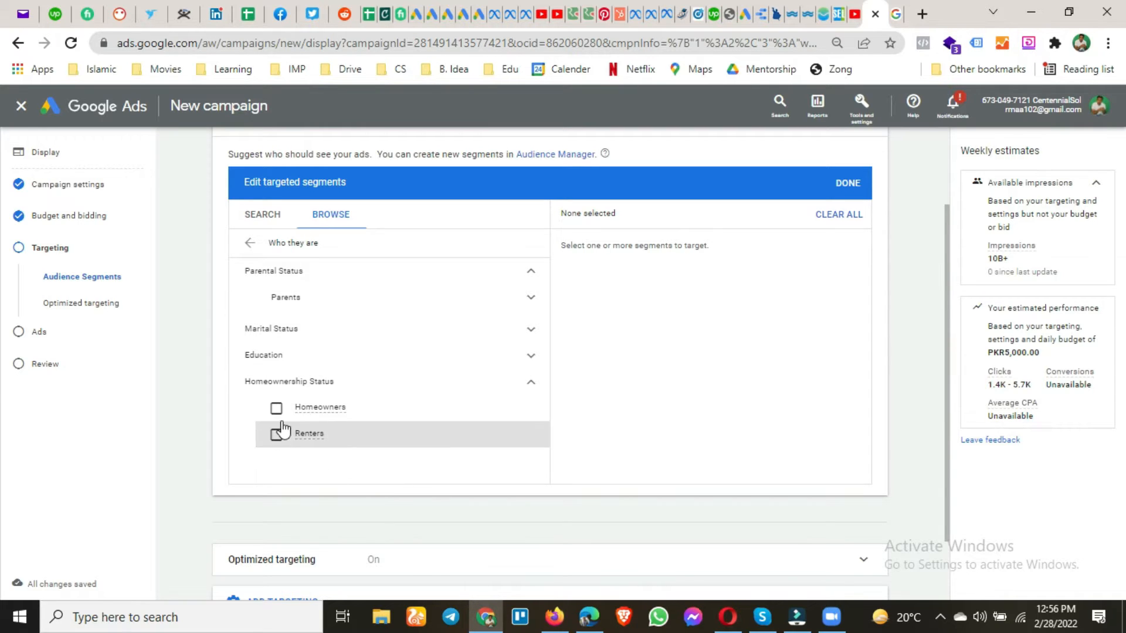
- Go to the Affinity segments (What their interests and habits are) and examine those under Banking & Finance and Beauty & Wellness
left_click(249, 244)
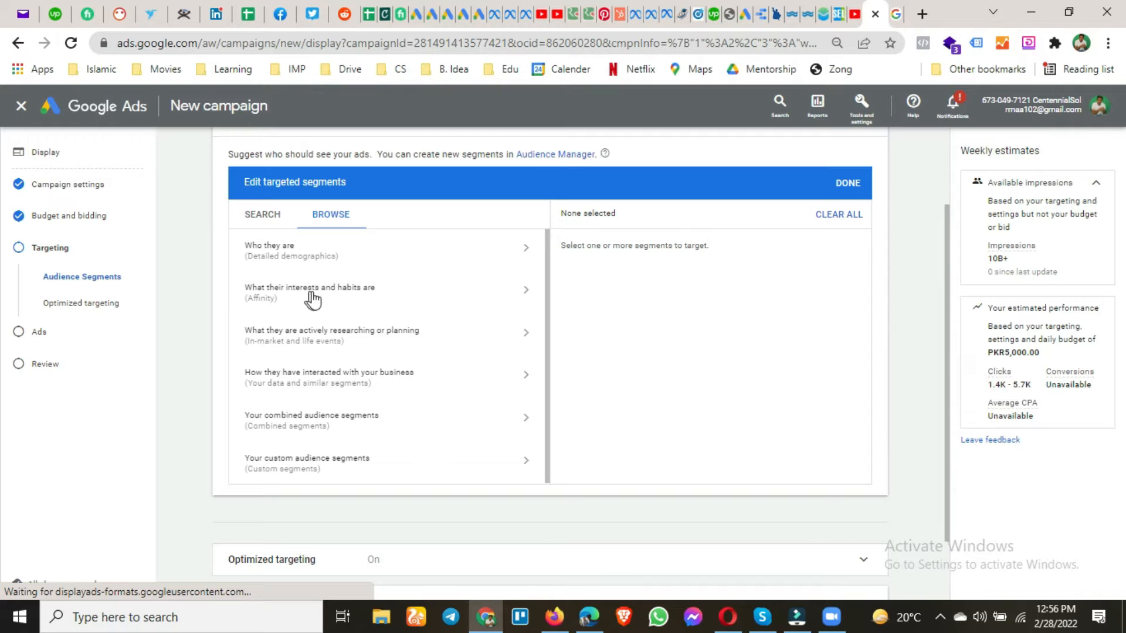
left_click(366, 301)
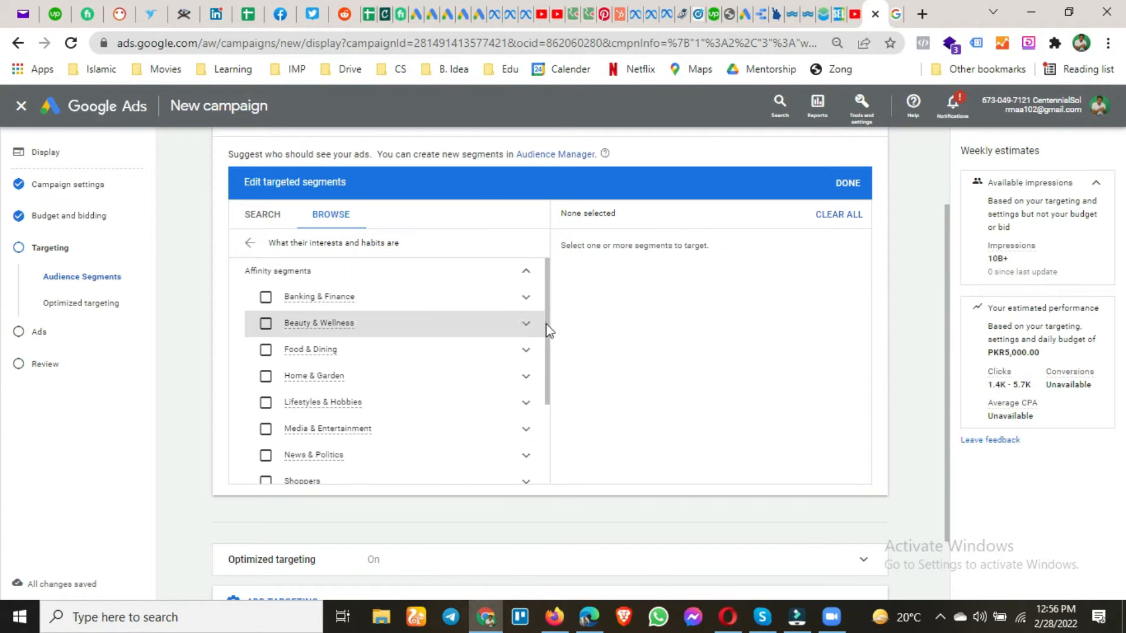
left_click(526, 297)
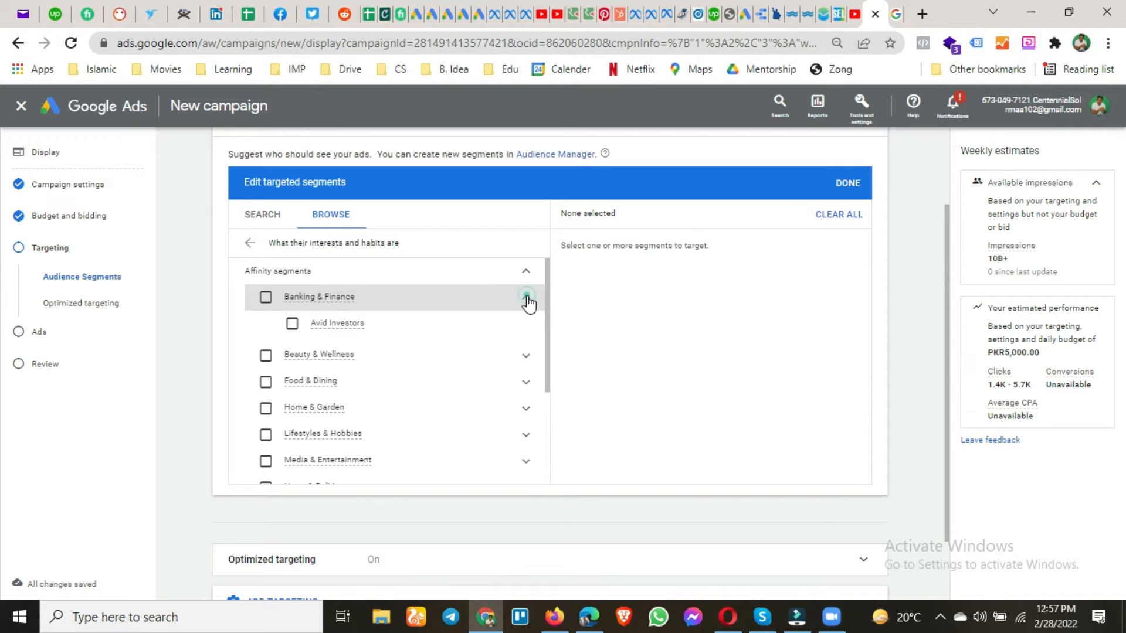
left_click(527, 298)
left_click(526, 328)
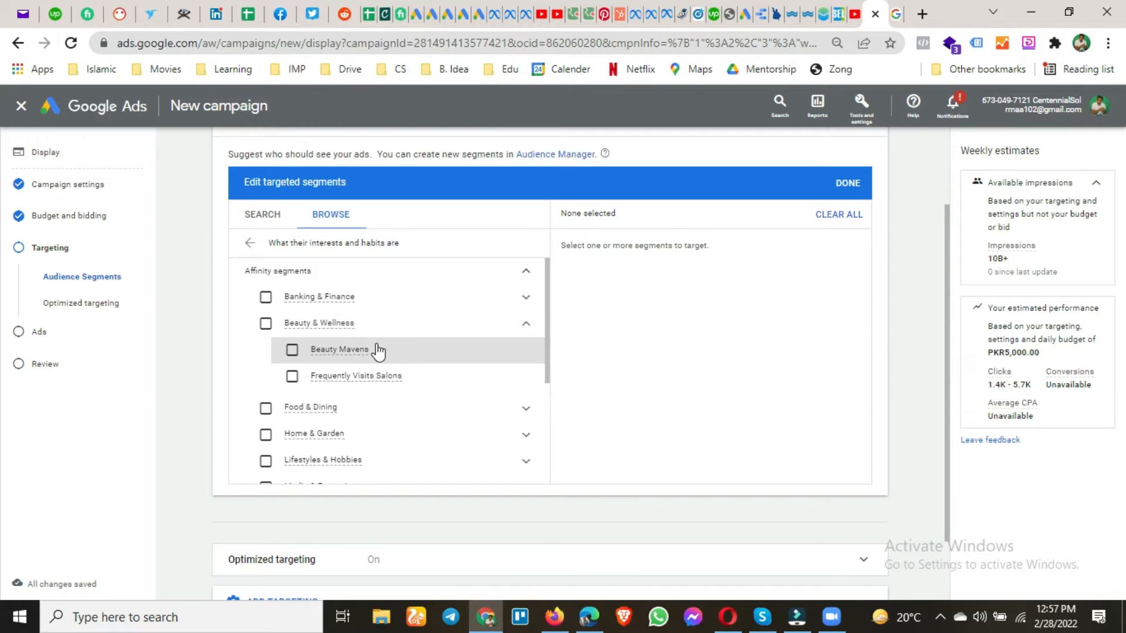
mouse_move(331, 360)
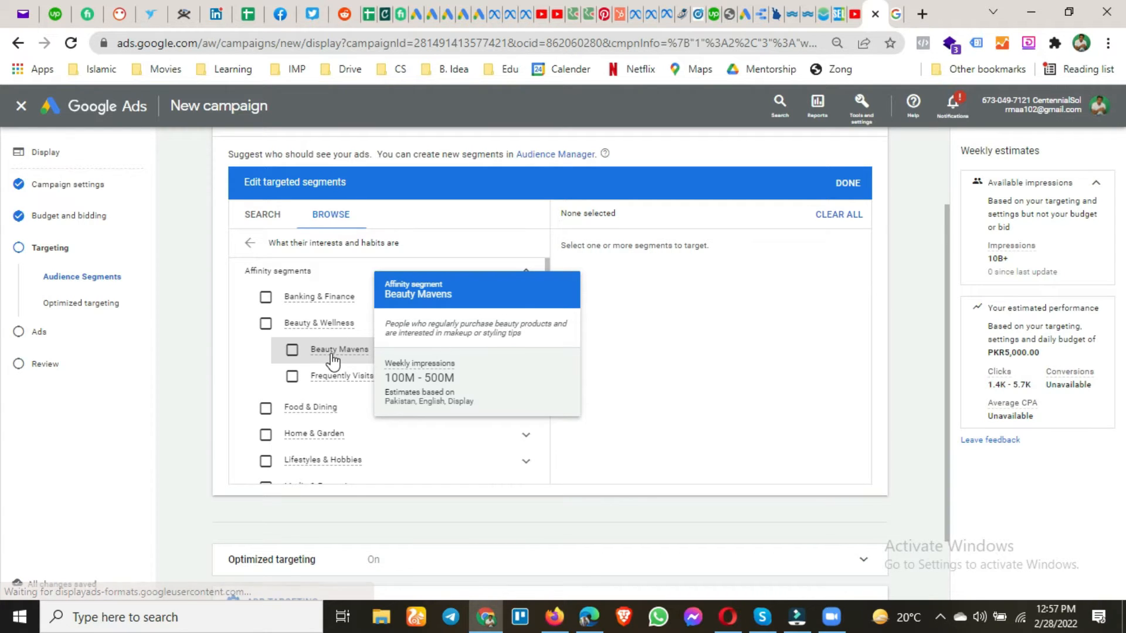
mouse_move(320, 384)
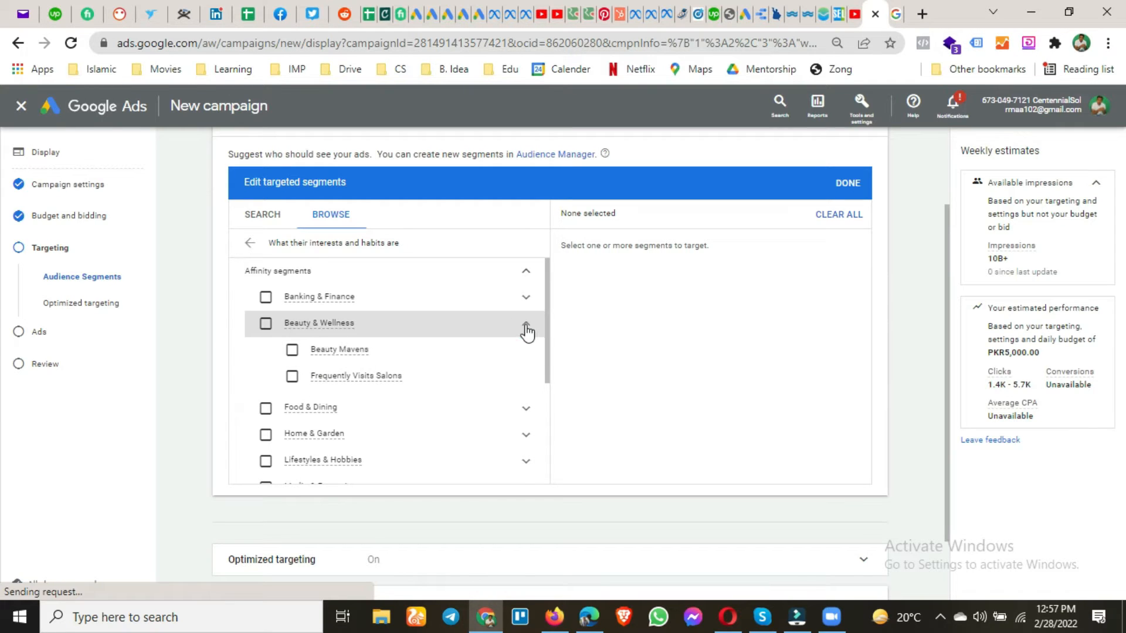
left_click(526, 326)
- Examine the affinity segments under Food & Dining and Home & Garden
left_click(529, 352)
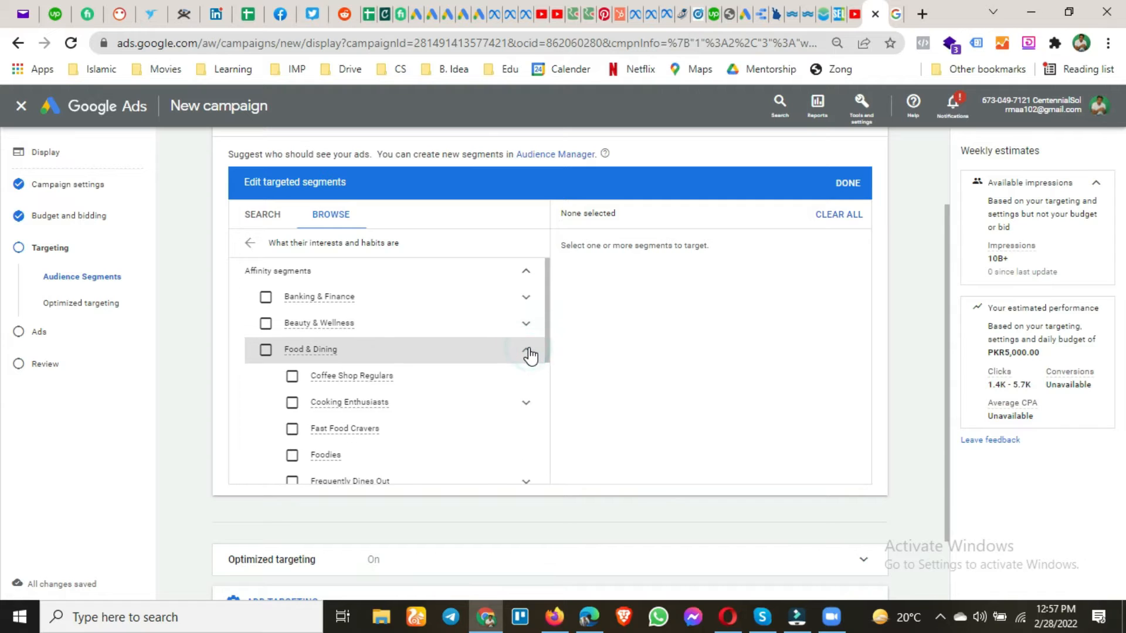
scroll(516, 364, "down", 1)
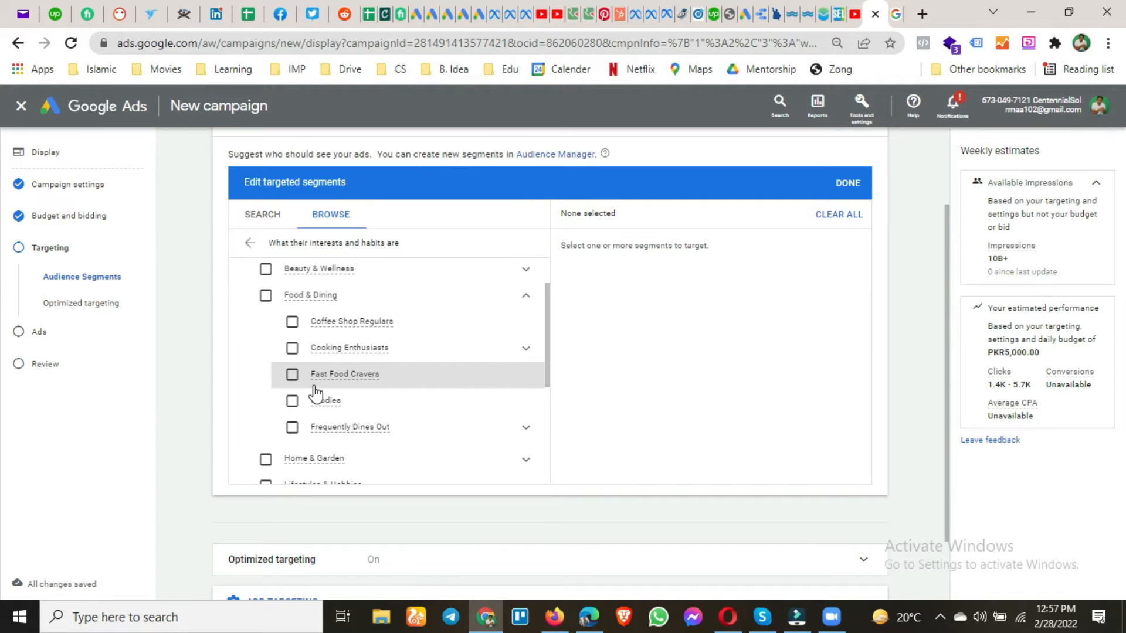
scroll(411, 389, "down", 1)
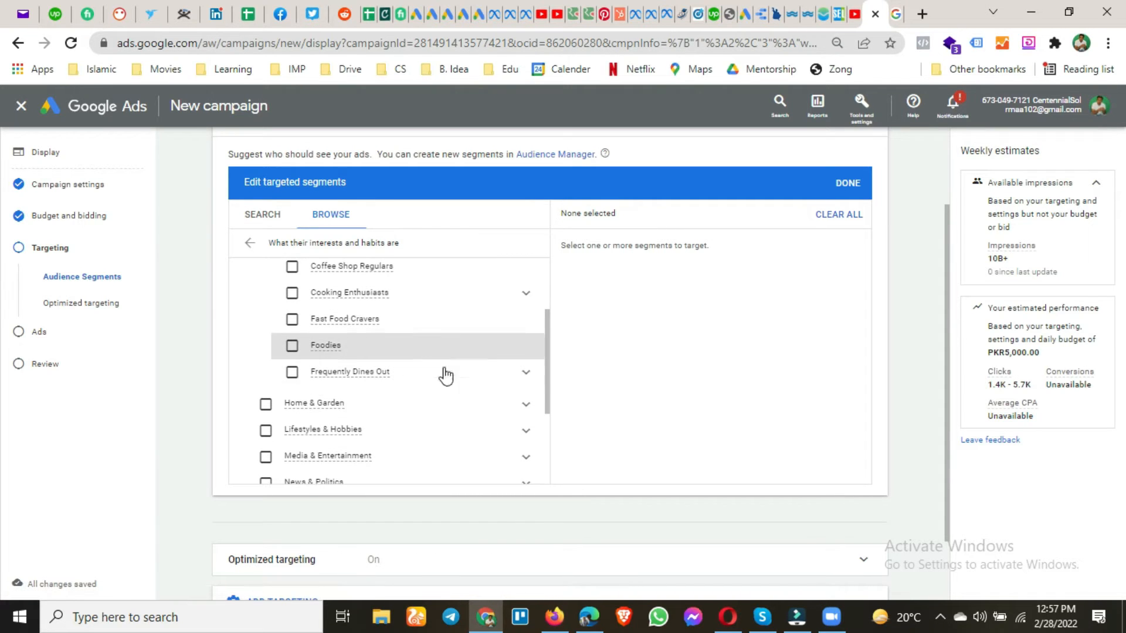
scroll(443, 384, "up", 1)
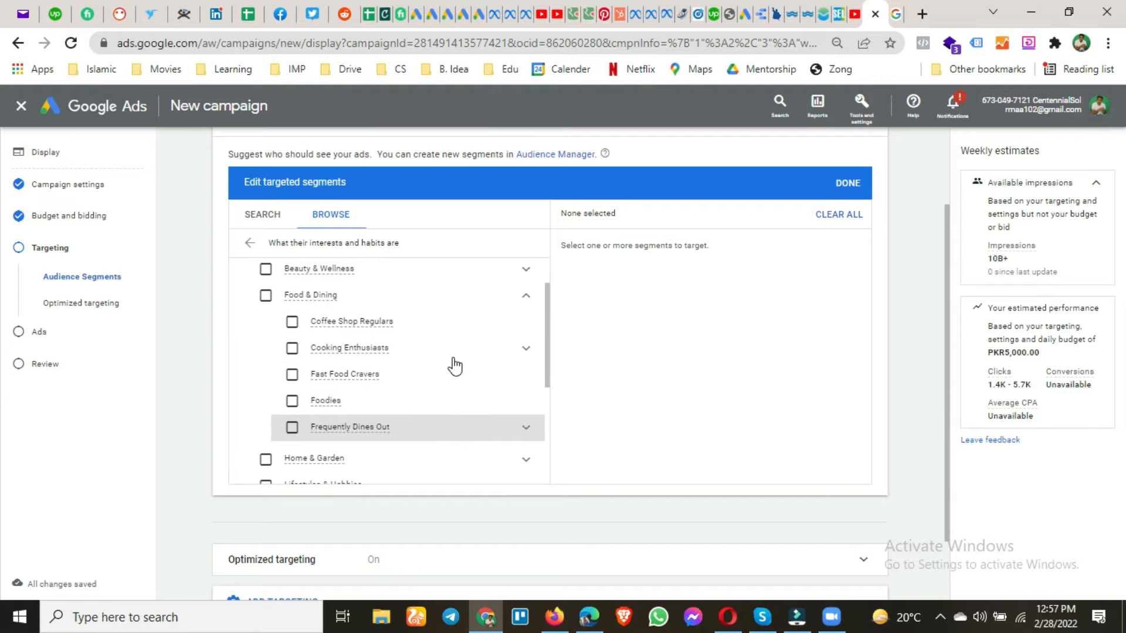
left_click(526, 300)
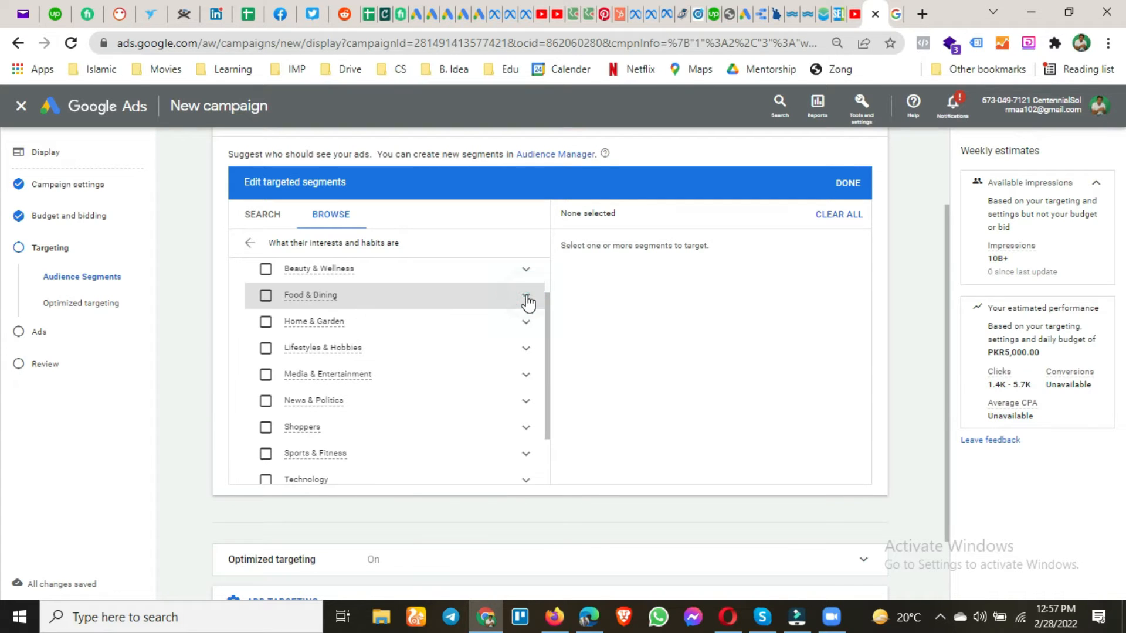
left_click(527, 326)
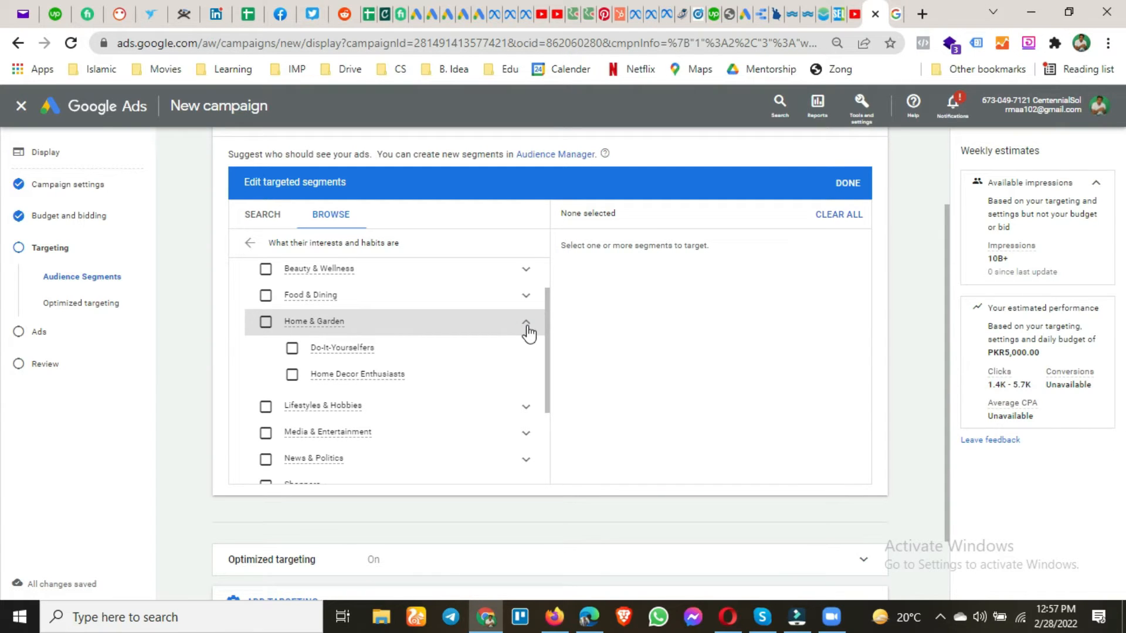
left_click(527, 328)
- Examine the affinity segments under Lifestyles & Hobbies, including the Pet Lovers subgroup
left_click(527, 351)
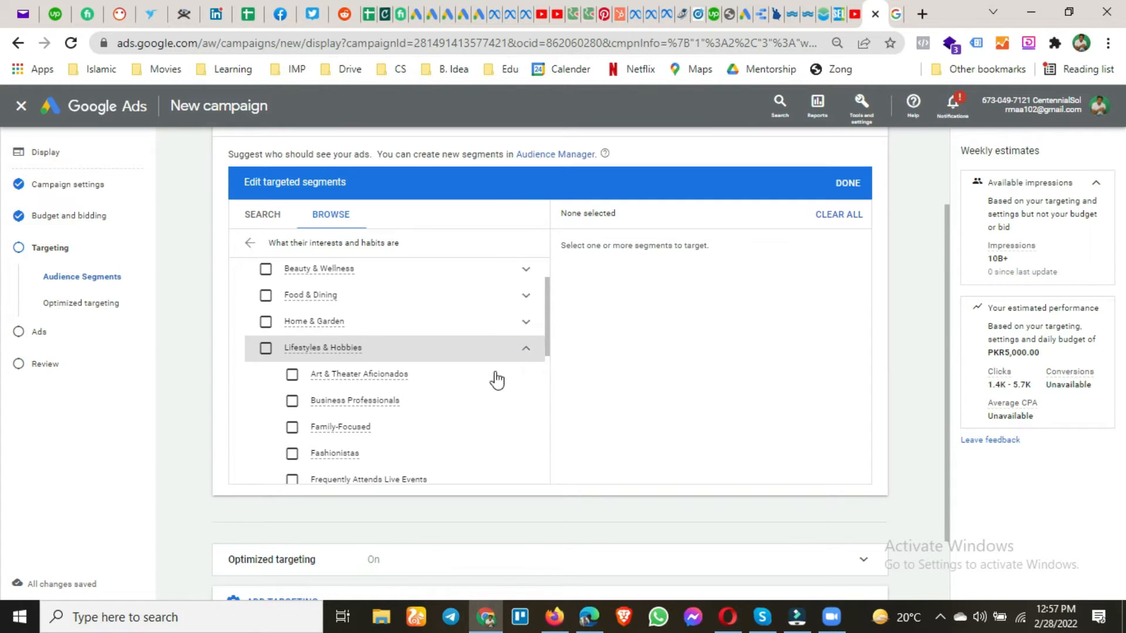
scroll(496, 381, "down", 1)
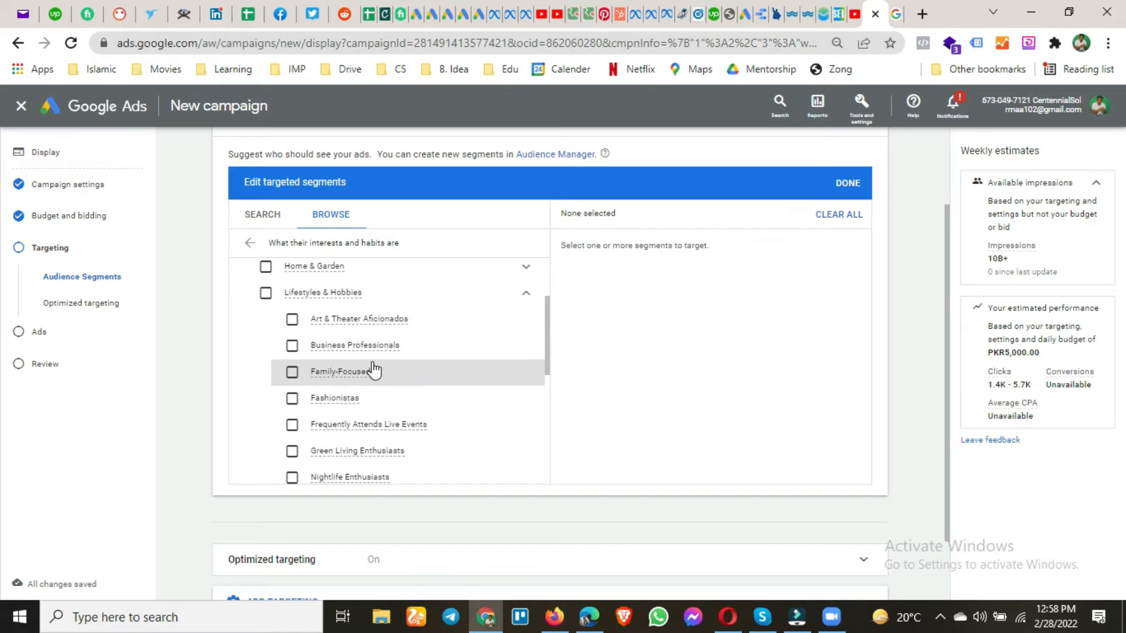
scroll(415, 386, "down", 1)
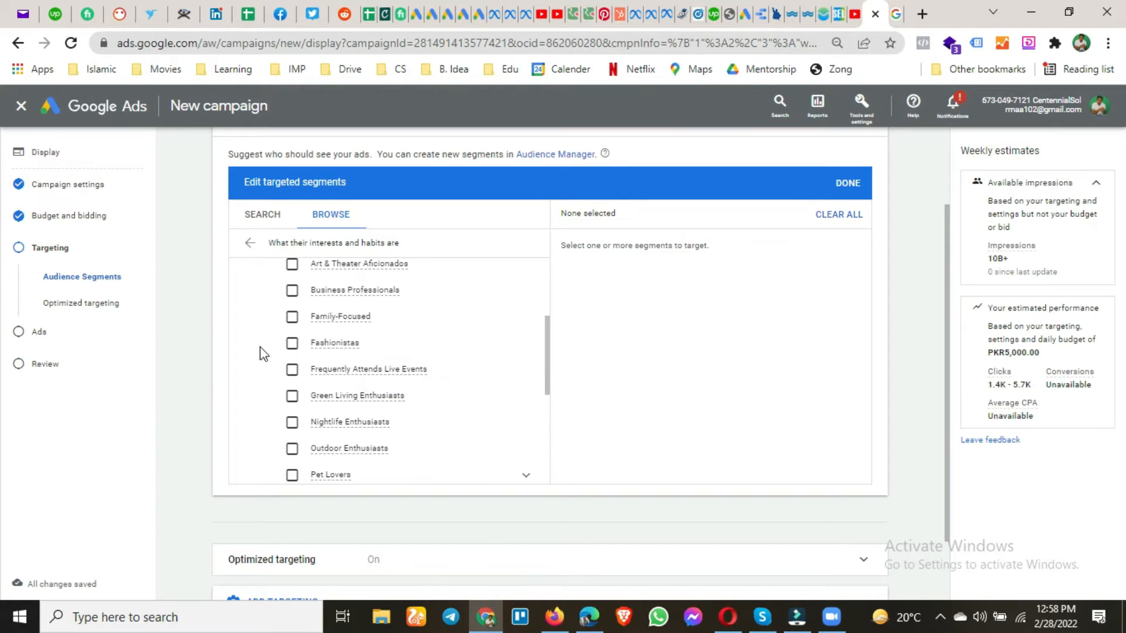
mouse_move(300, 355)
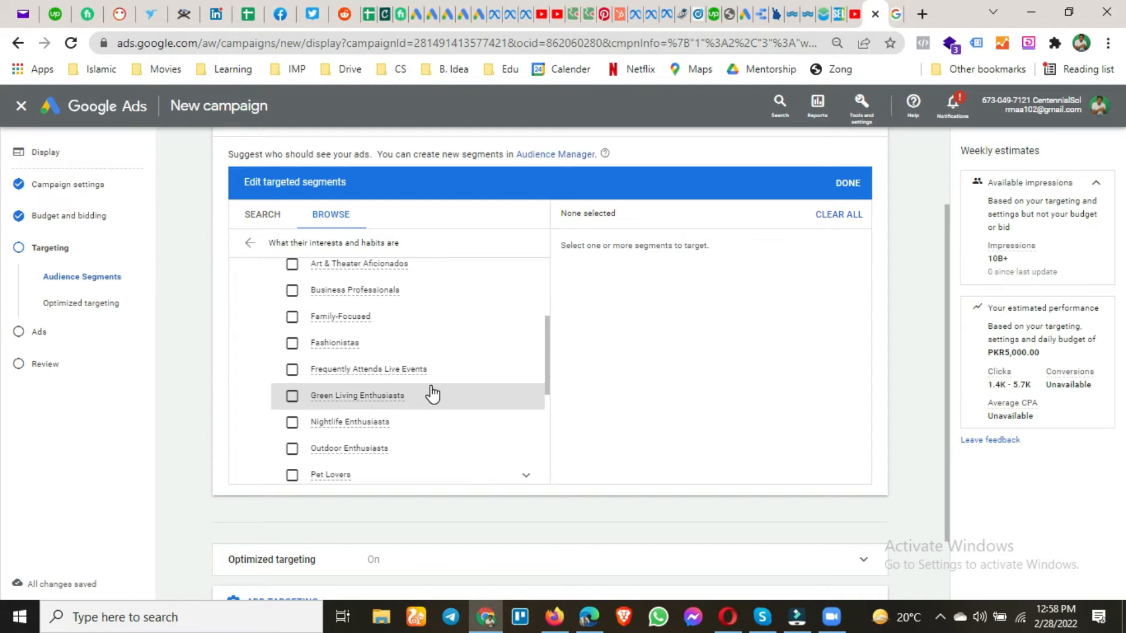
scroll(417, 381, "down", 1)
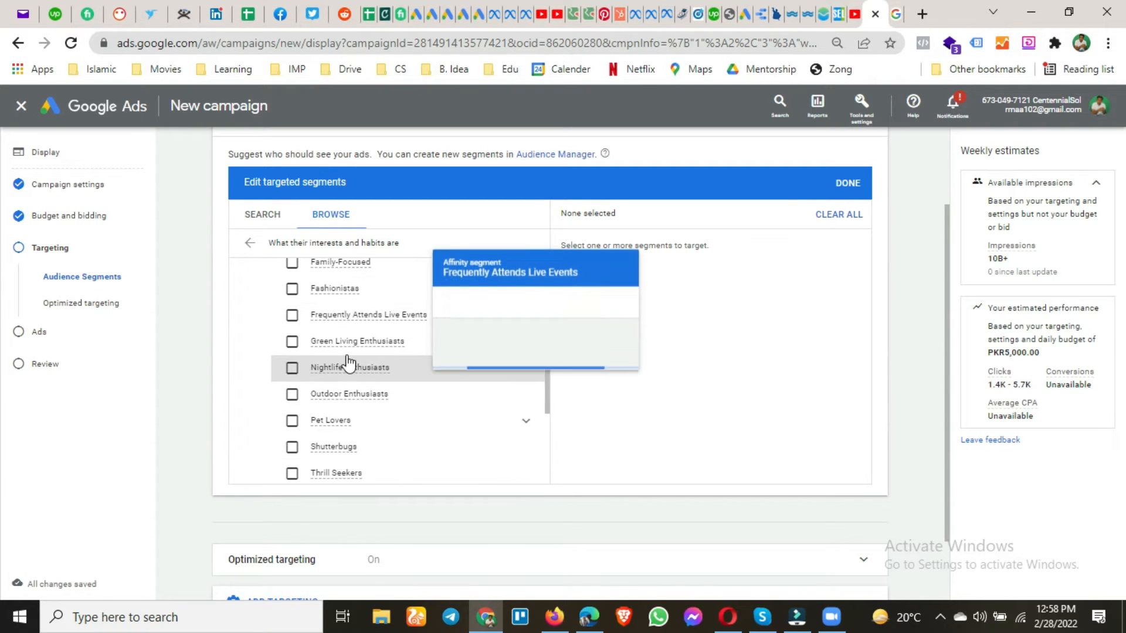
scroll(405, 351, "down", 1)
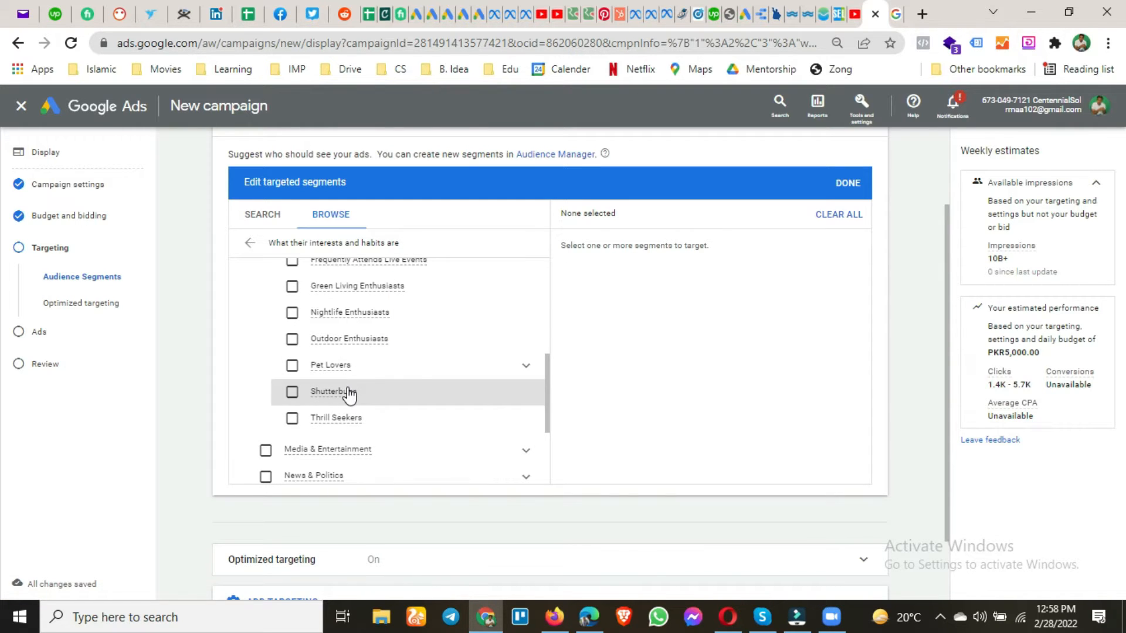
left_click(527, 370)
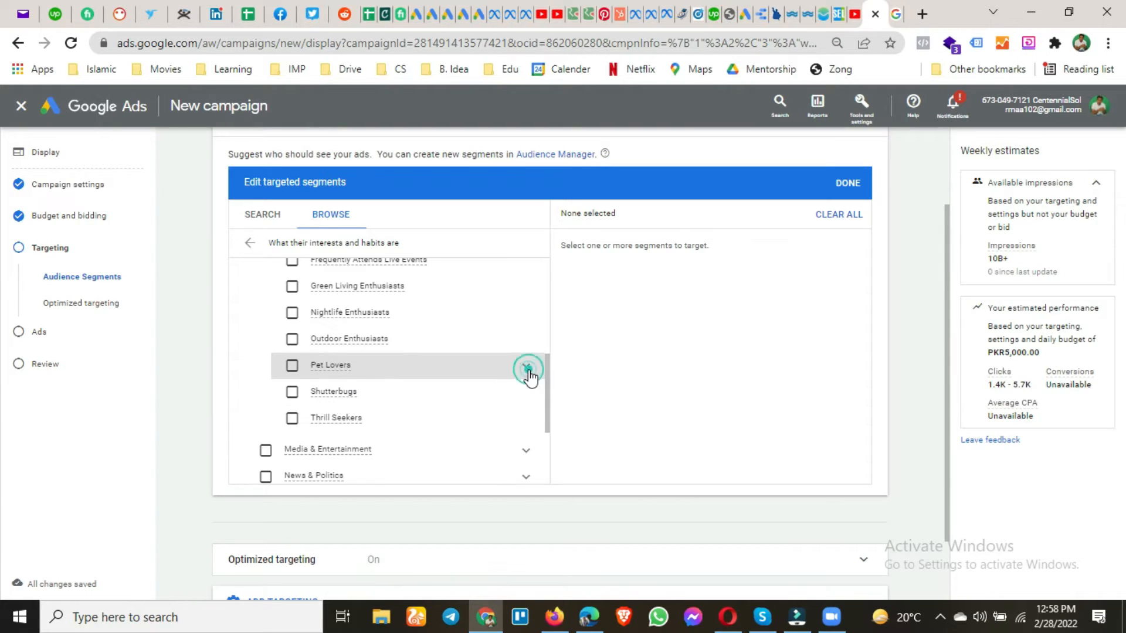
left_click(524, 367)
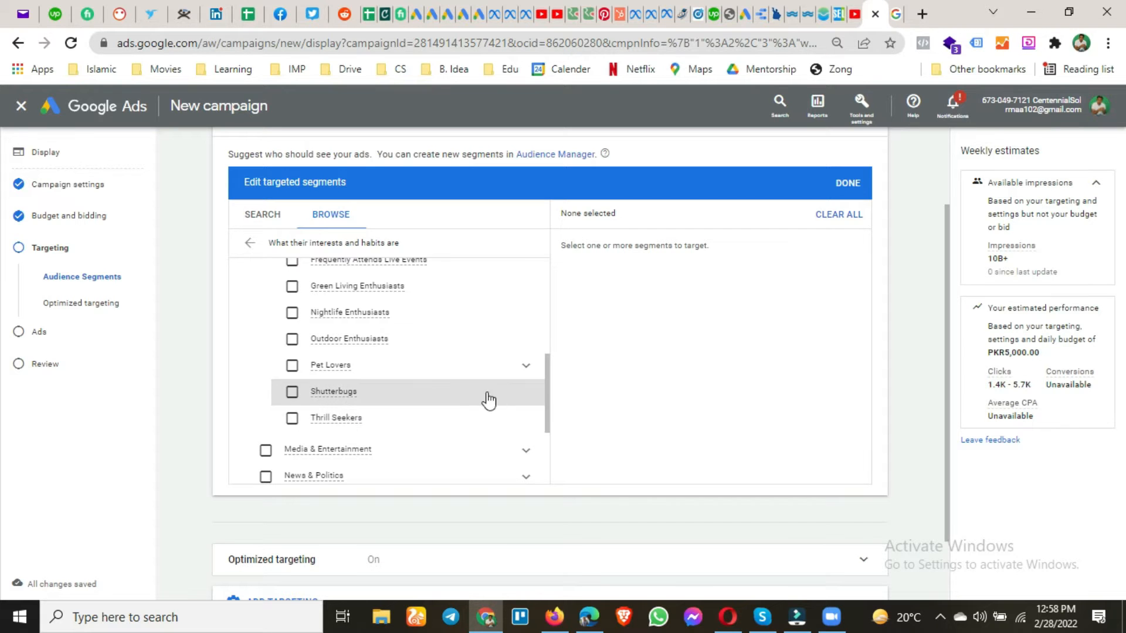
scroll(487, 397, "up", 5)
scroll(499, 381, "down", 1)
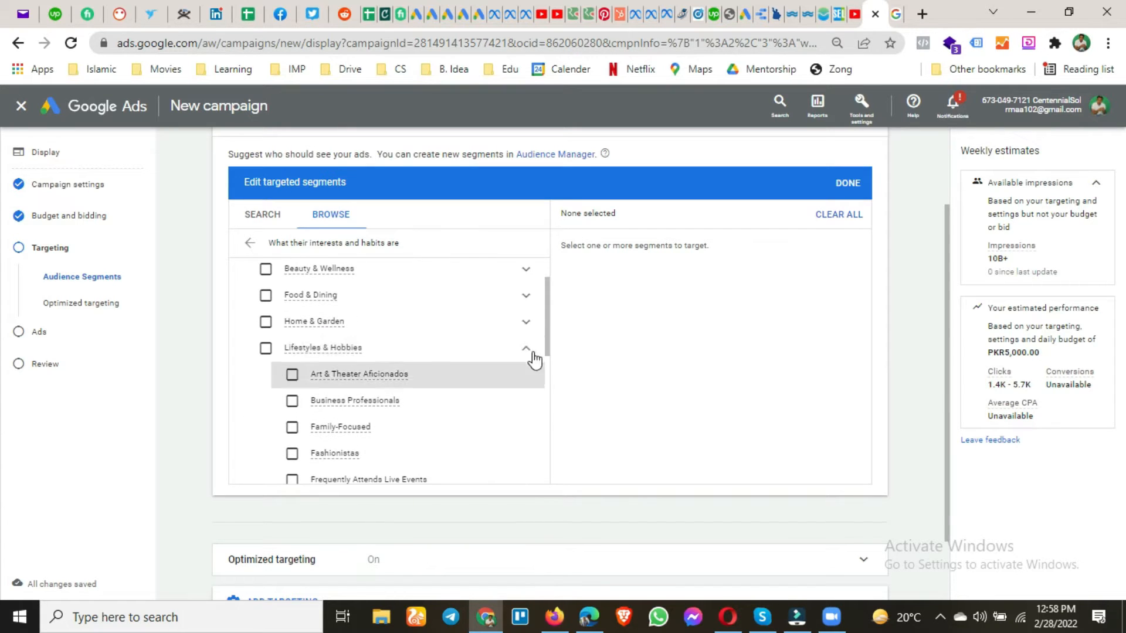
left_click(526, 352)
- Examine the affinity segments under Media & Entertainment and the game-fan segments within Gamers
scroll(415, 387, "down", 1)
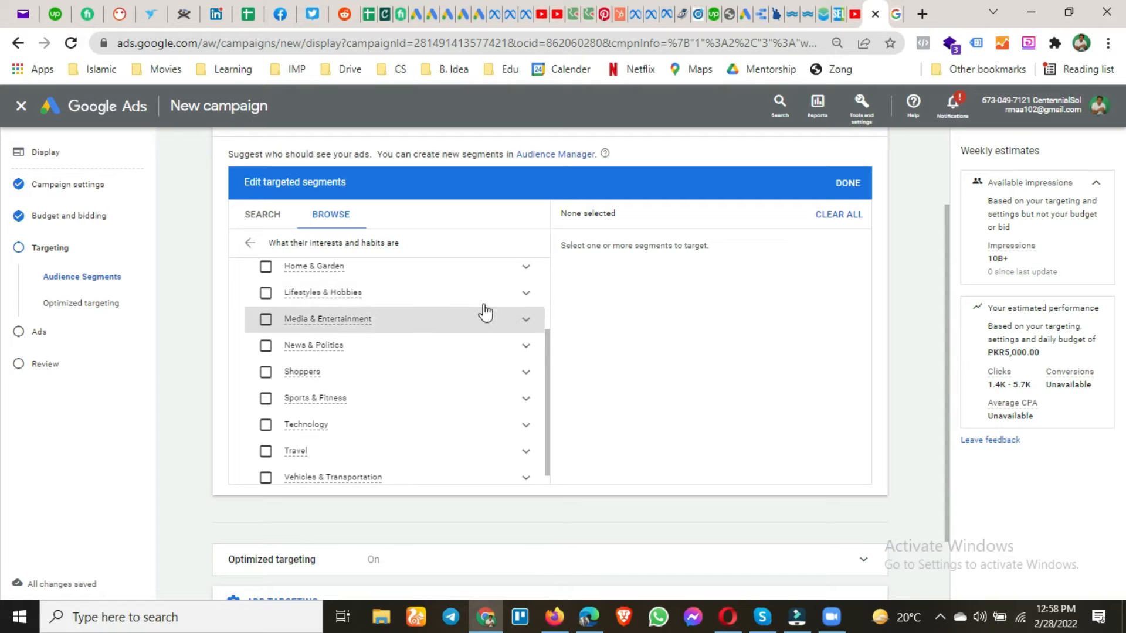
left_click(526, 329)
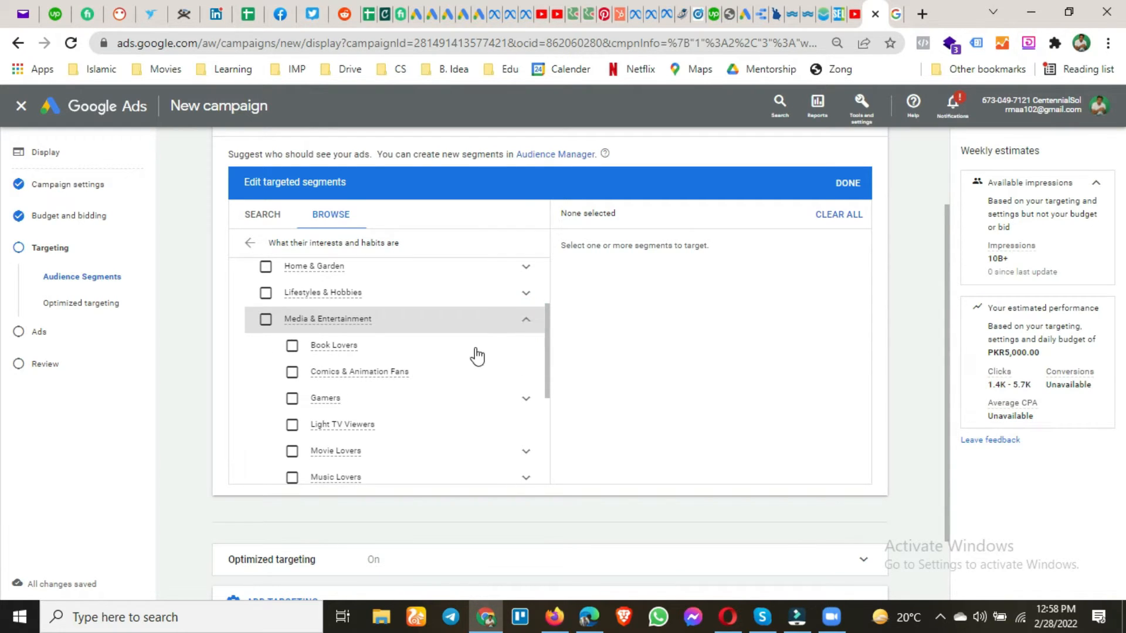
scroll(460, 360, "down", 1)
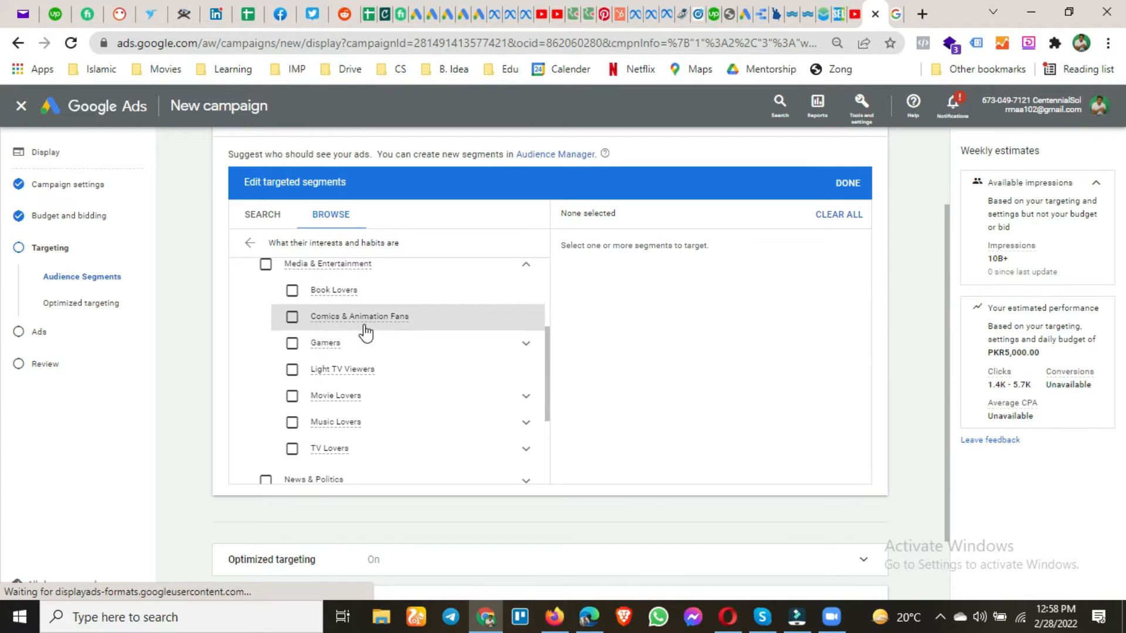
left_click(527, 343)
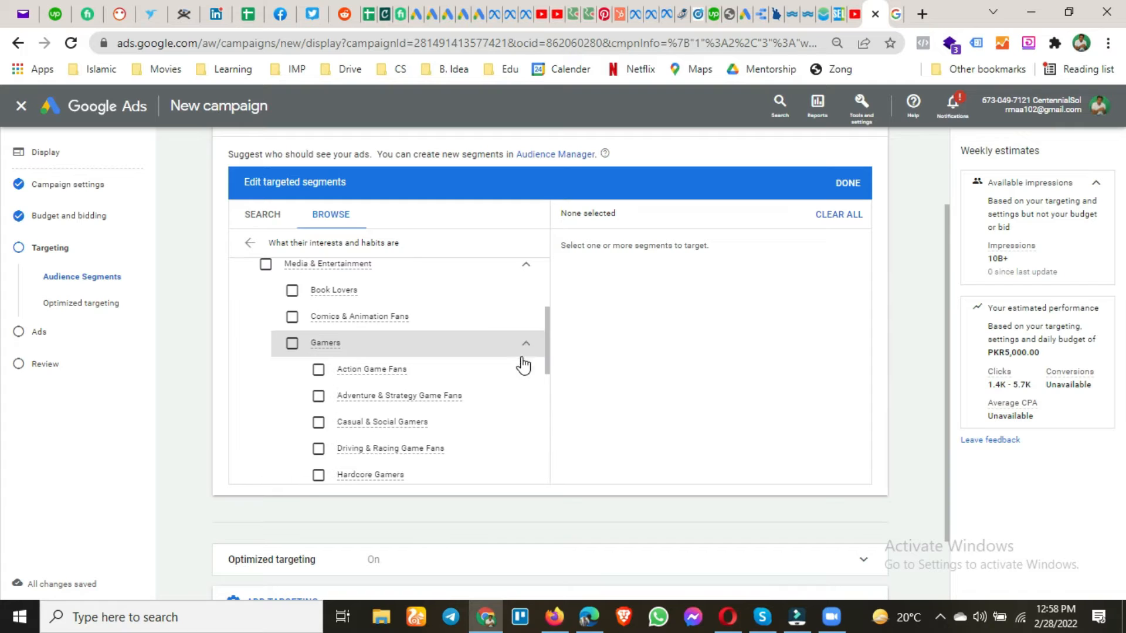
scroll(520, 365, "down", 1)
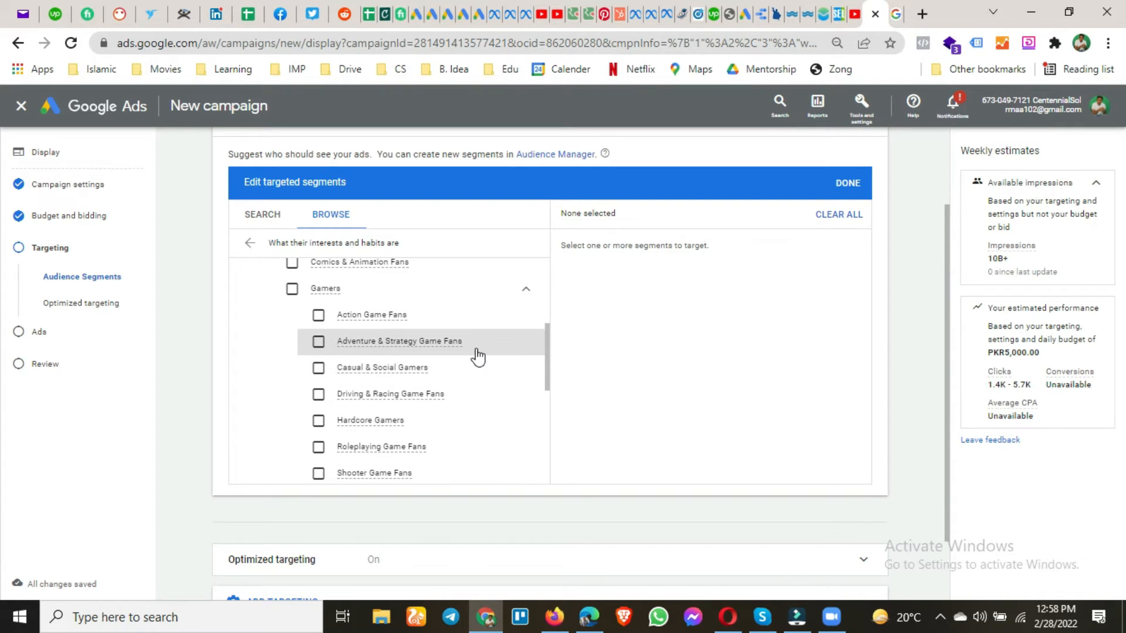
scroll(478, 356, "down", 1)
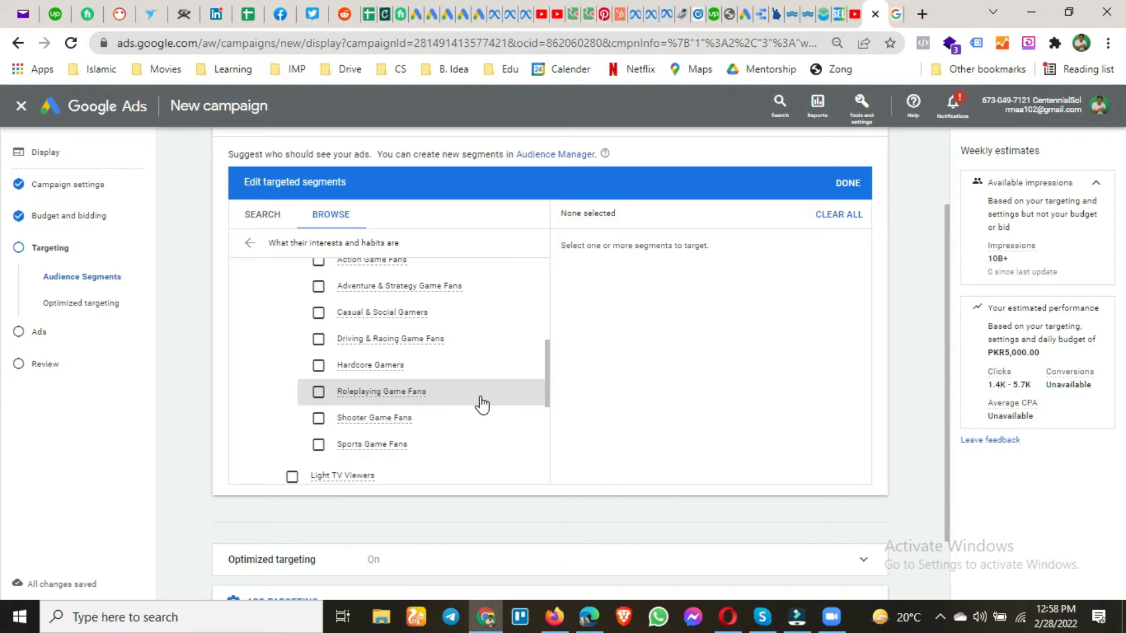
scroll(482, 404, "up", 3)
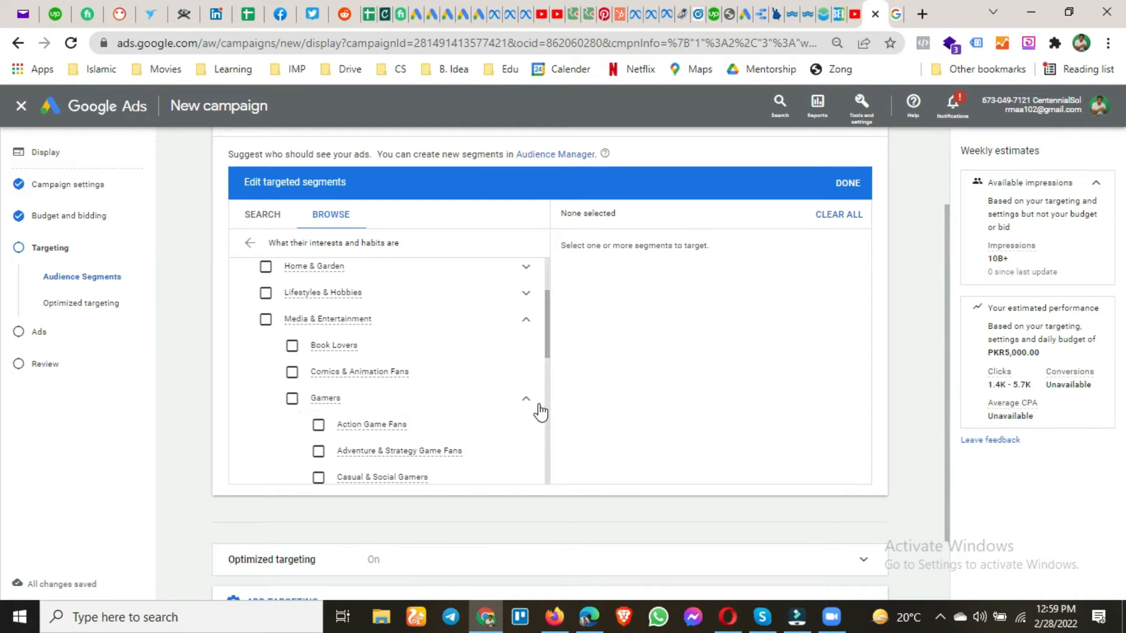
left_click(527, 399)
- Examine the movie-fan segments within Movie Lovers under Media & Entertainment
scroll(518, 405, "down", 1)
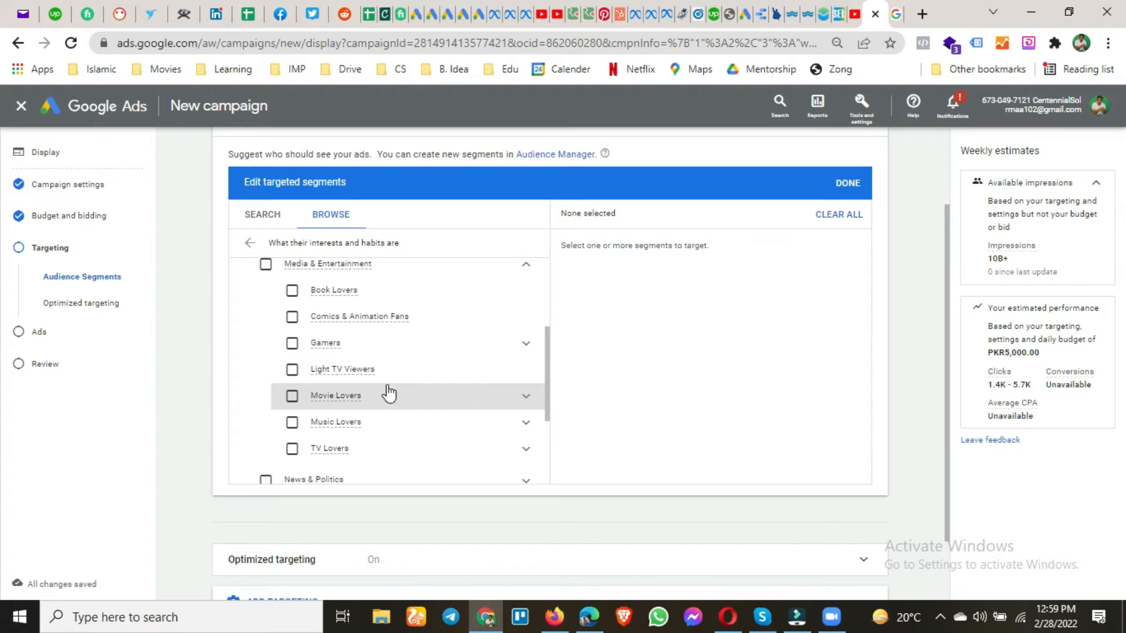
left_click(525, 396)
scroll(486, 389, "down", 1)
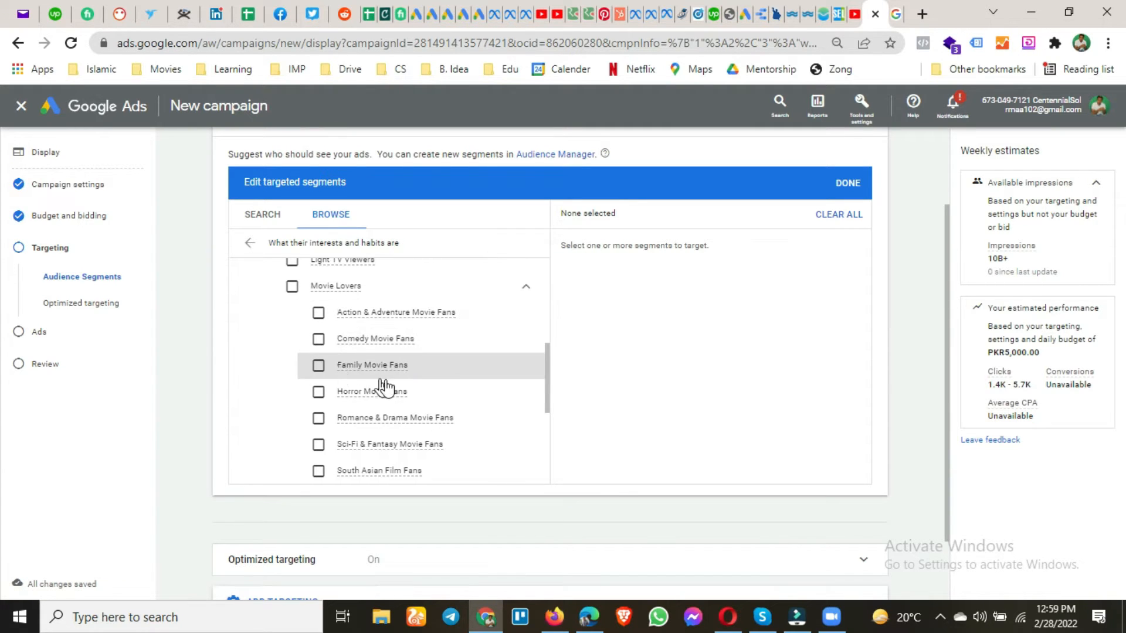
scroll(403, 409, "down", 1)
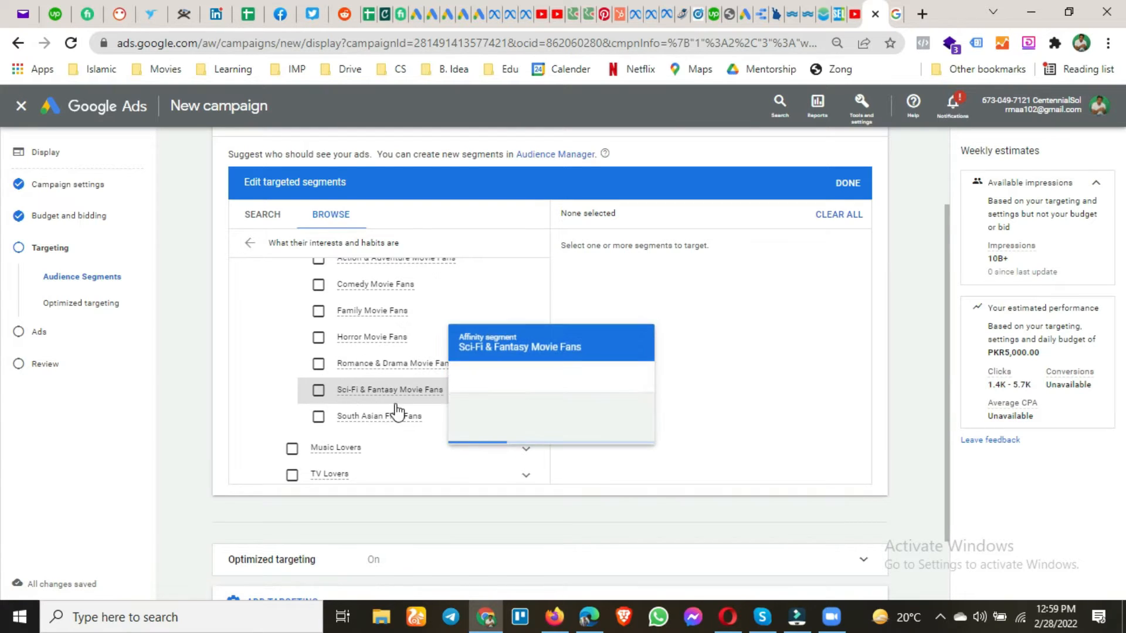
scroll(503, 371, "up", 1)
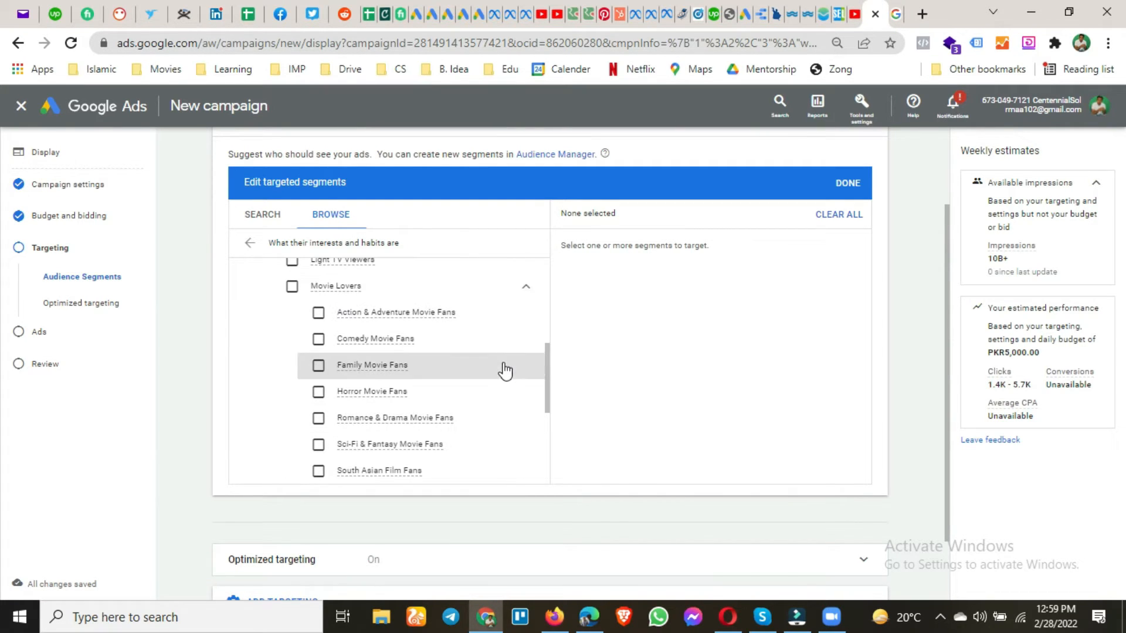
left_click(526, 287)
- Examine the full list of music-genre segments within Music Lovers under Media & Entertainment
left_click(525, 315)
scroll(473, 351, "down", 1)
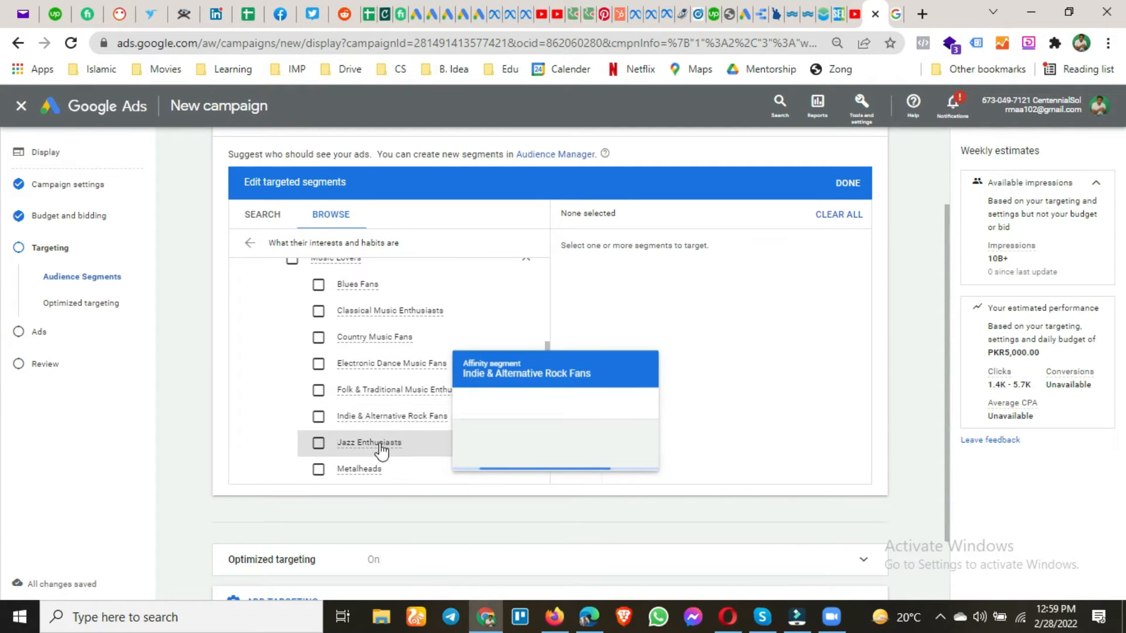
scroll(410, 464, "down", 3)
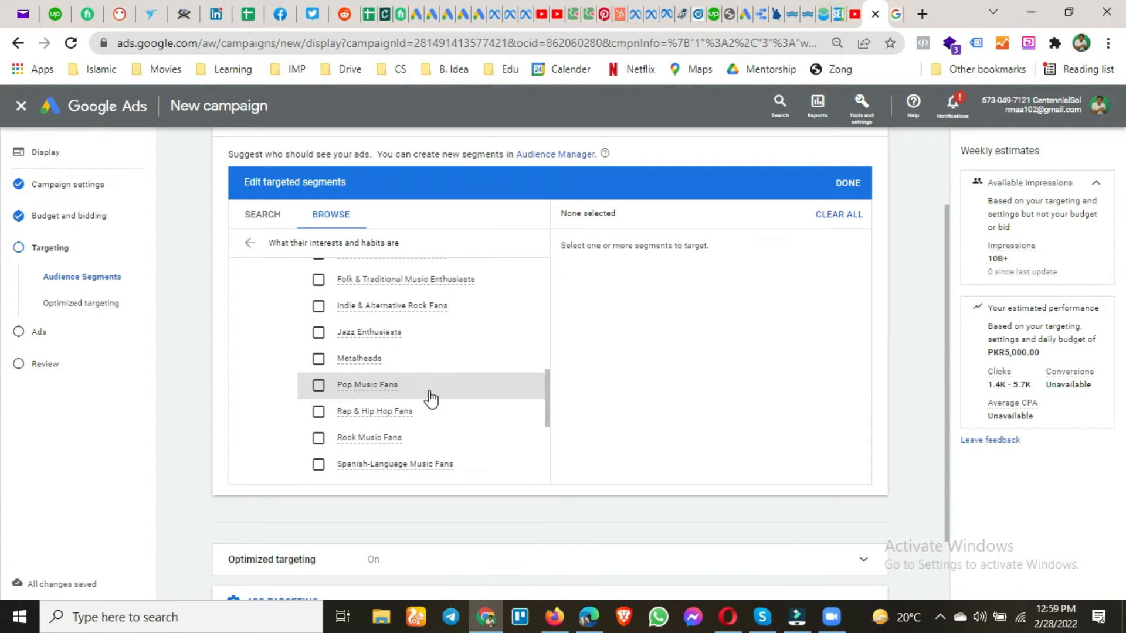
scroll(430, 397, "down", 1)
scroll(452, 440, "up", 4)
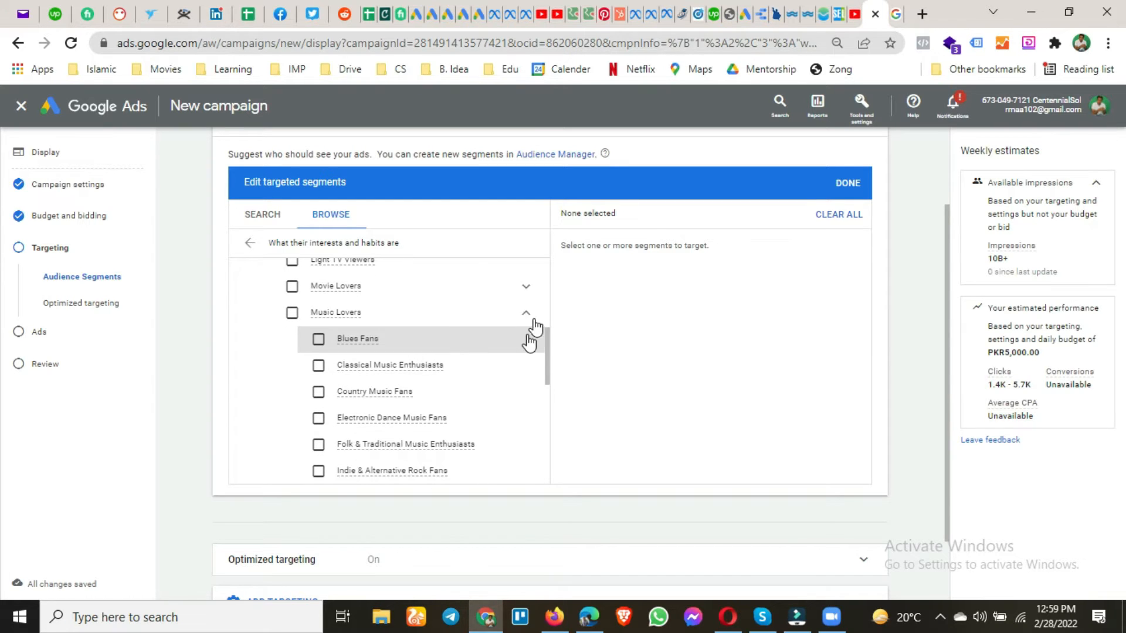
left_click(526, 313)
- Examine the segments within TV Lovers and collapse the Media & Entertainment category
left_click(525, 339)
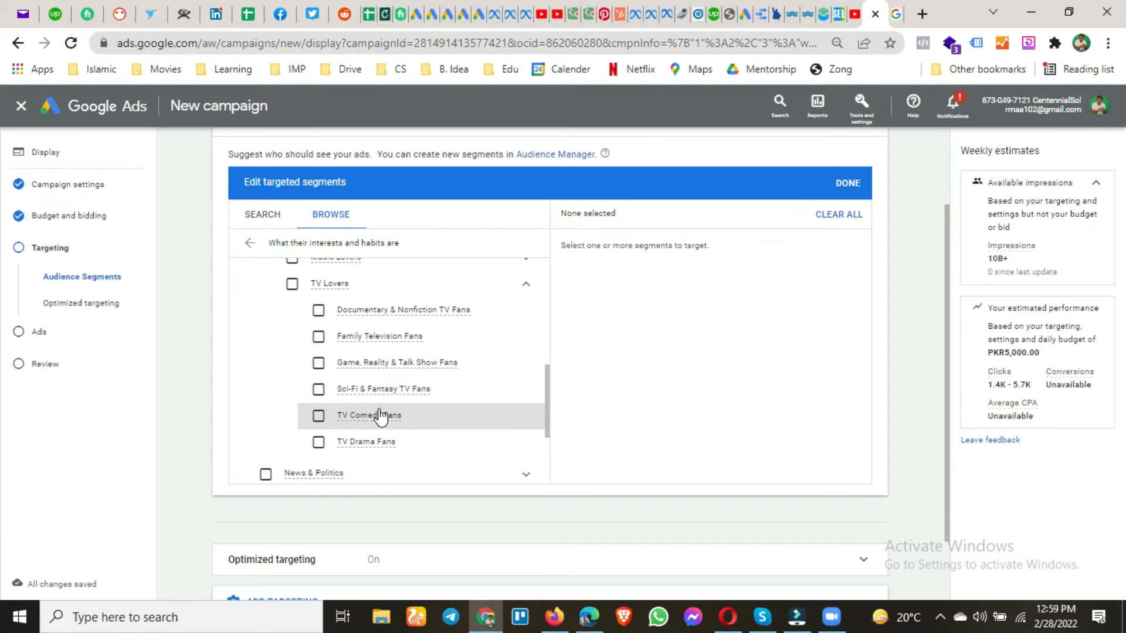
left_click(528, 284)
scroll(464, 321, "up", 4)
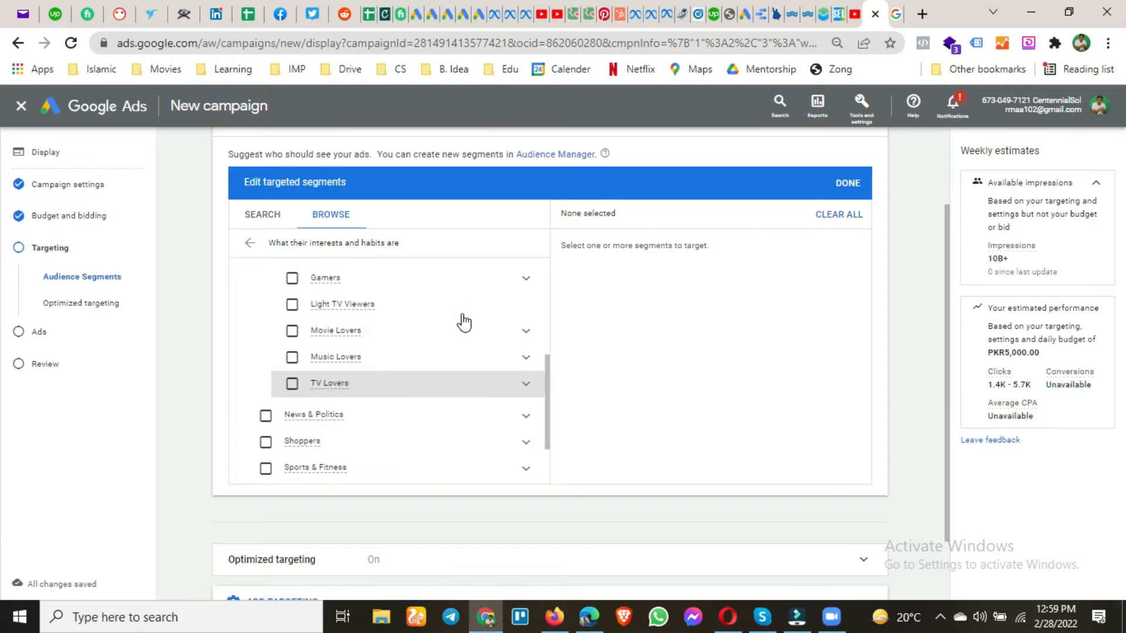
left_click(527, 336)
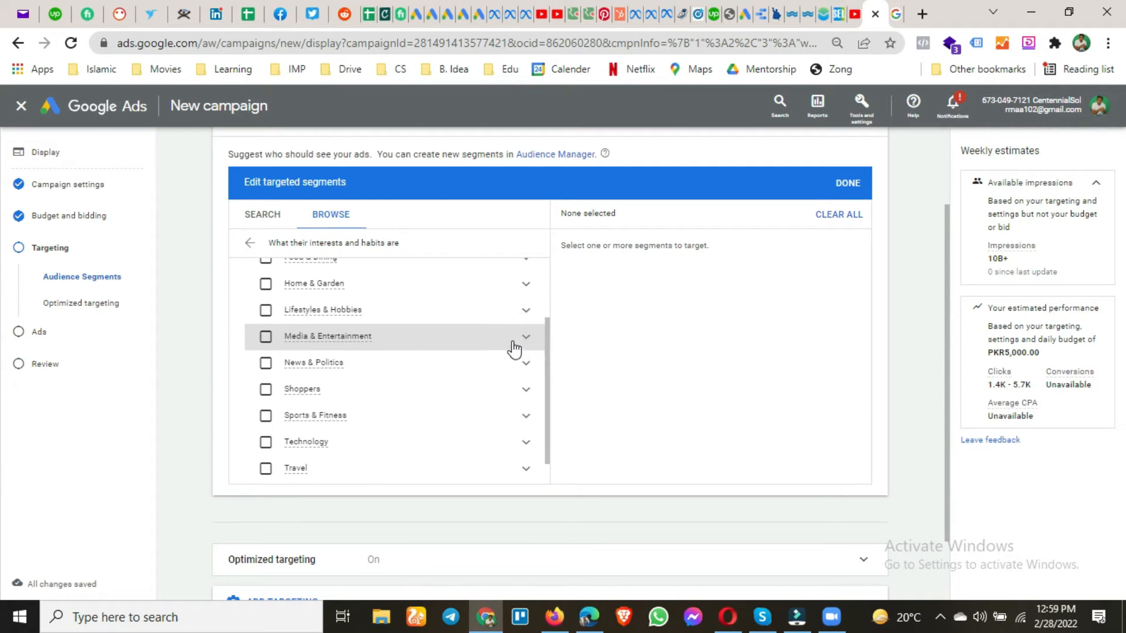
- Examine the affinity segments under News & Politics
scroll(510, 350, "down", 1)
left_click(527, 335)
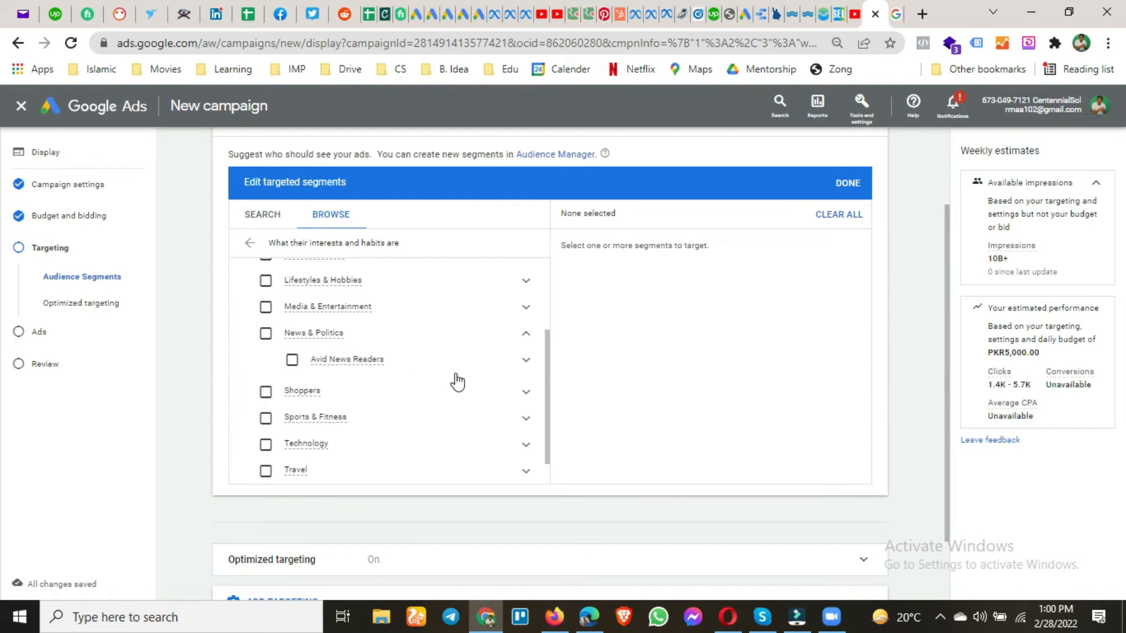
left_click(527, 337)
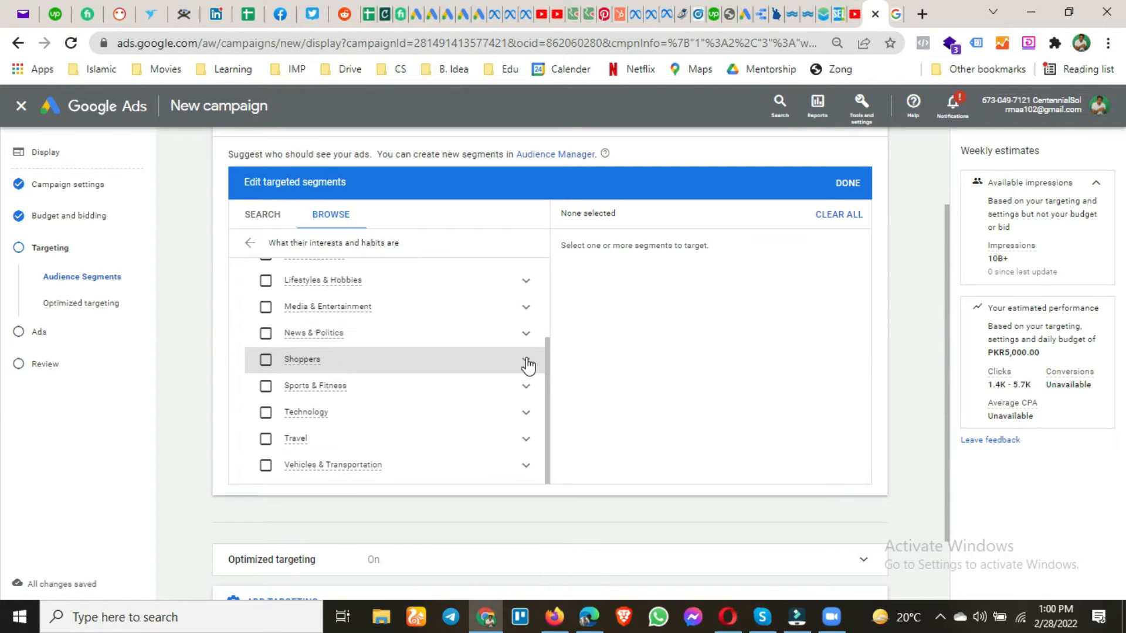
- Examine the affinity segments under Shoppers, including the Shoppers by Store Type subgroup
left_click(526, 360)
scroll(528, 366, "down", 1)
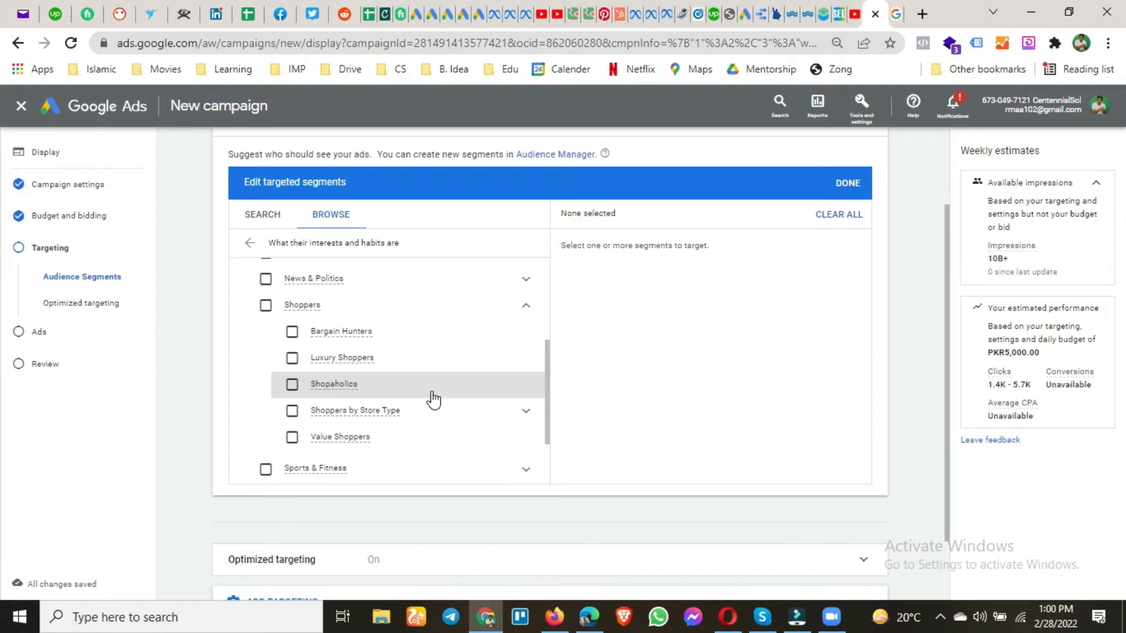
scroll(436, 413, "down", 1)
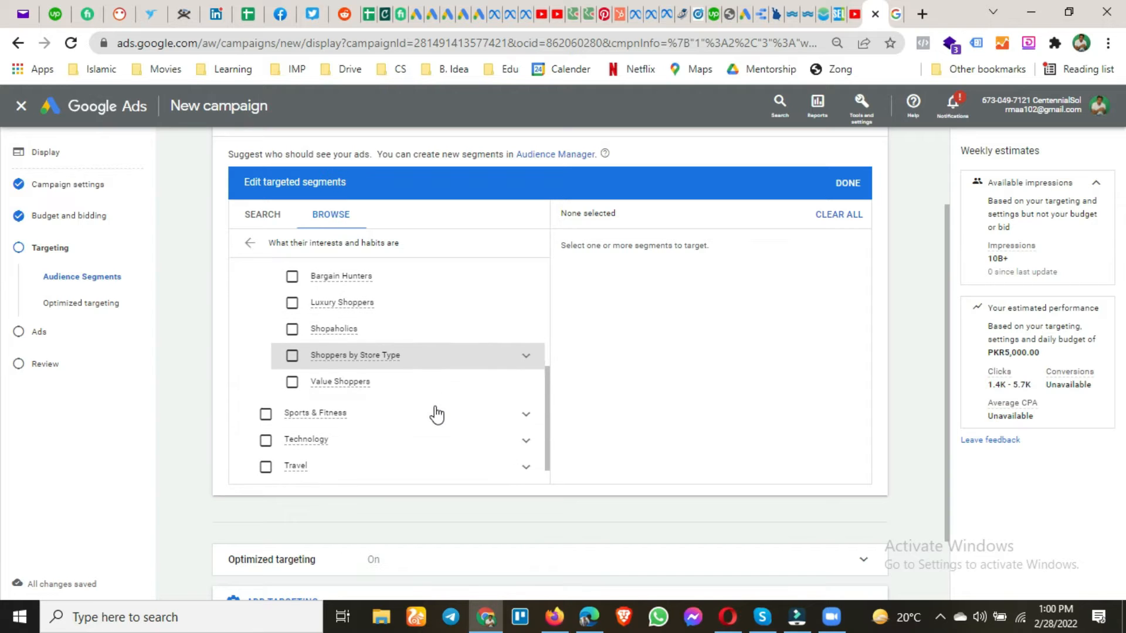
left_click(527, 357)
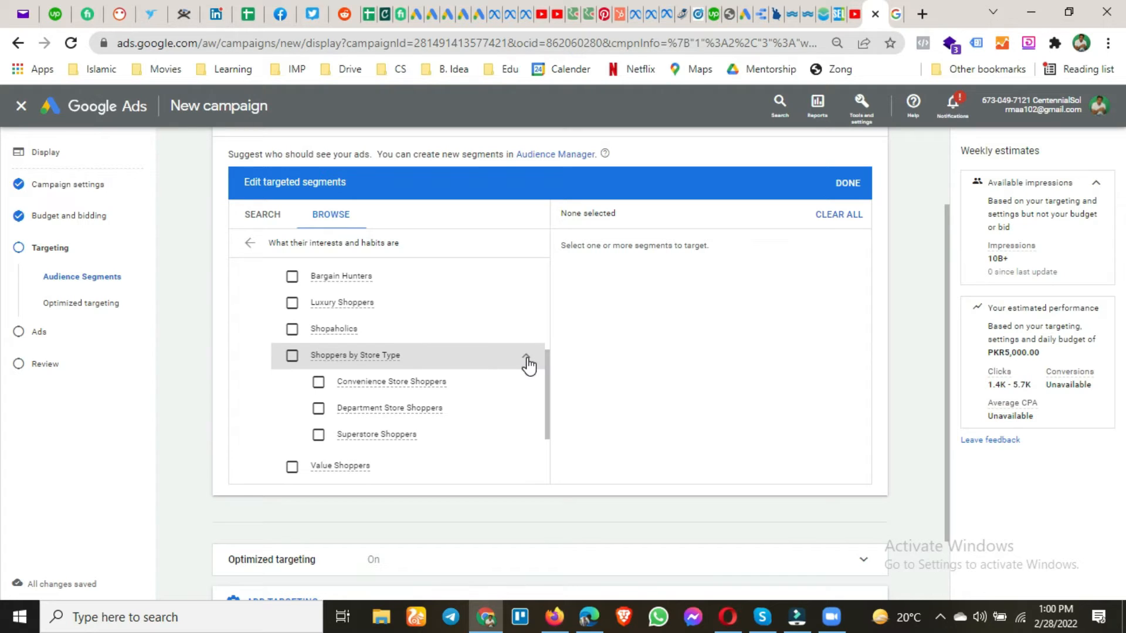
left_click(526, 357)
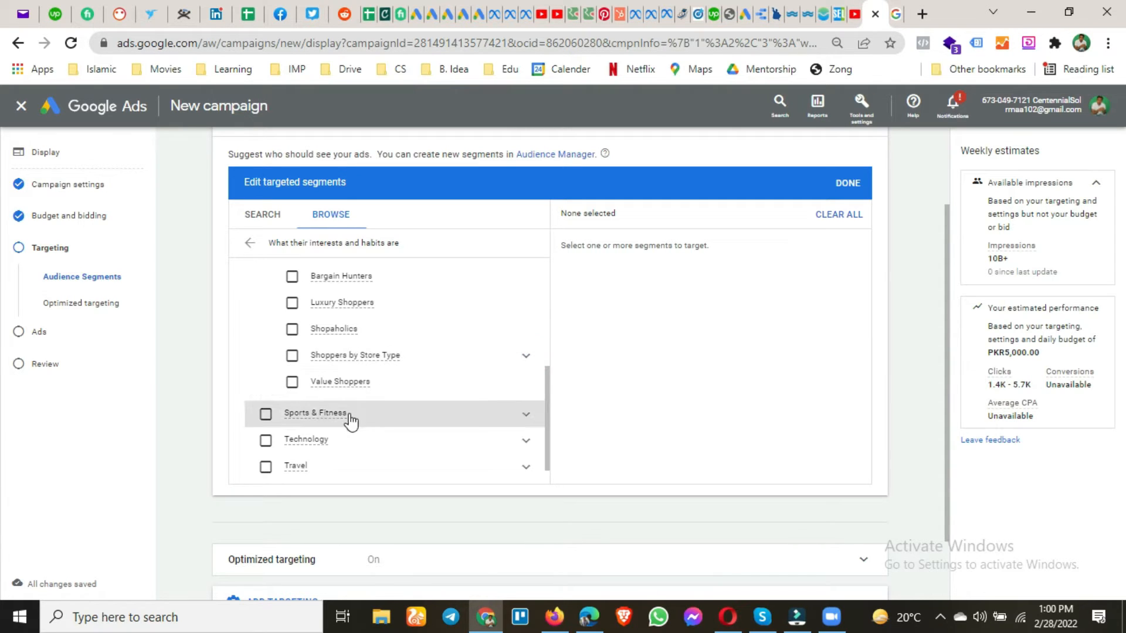
scroll(467, 397, "up", 2)
left_click(526, 360)
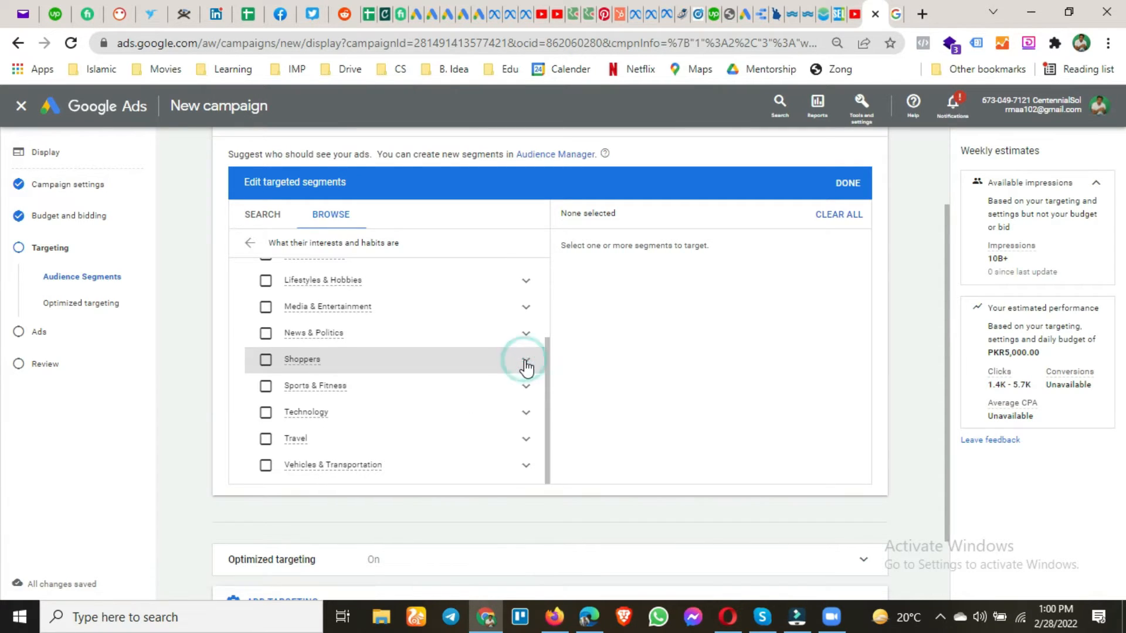
- Examine the affinity segments under Sports & Fitness and Technology
scroll(520, 366, "down", 1)
left_click(526, 332)
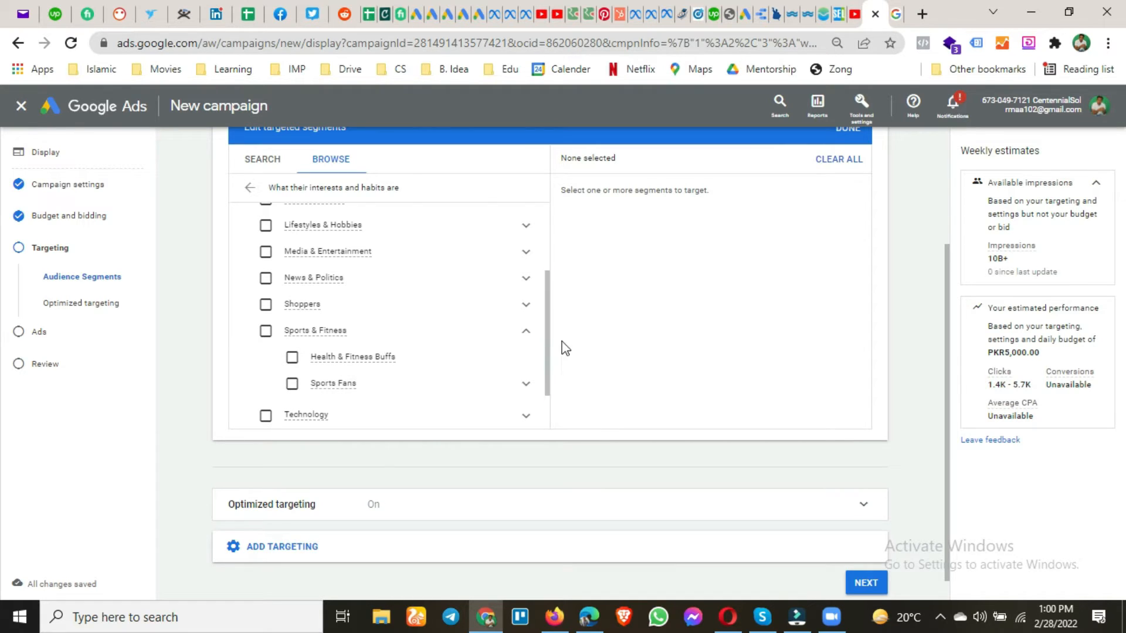
left_click(525, 334)
left_click(524, 357)
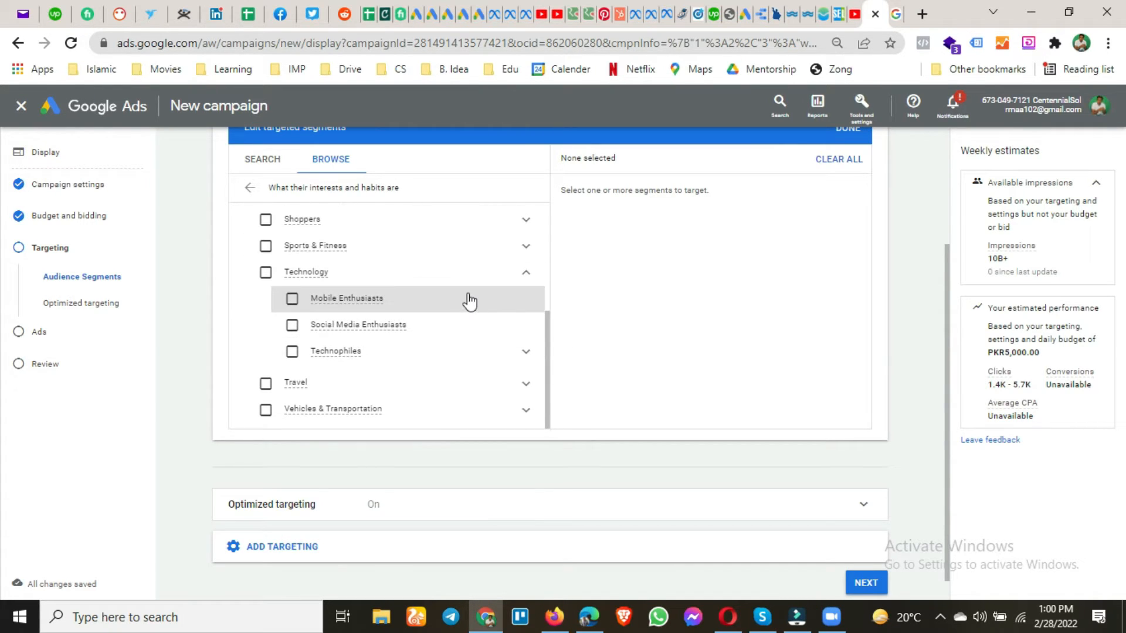
- Examine the affinity segments under Travel and Vehicles & Transportation, and return to the list of audience types
left_click(529, 275)
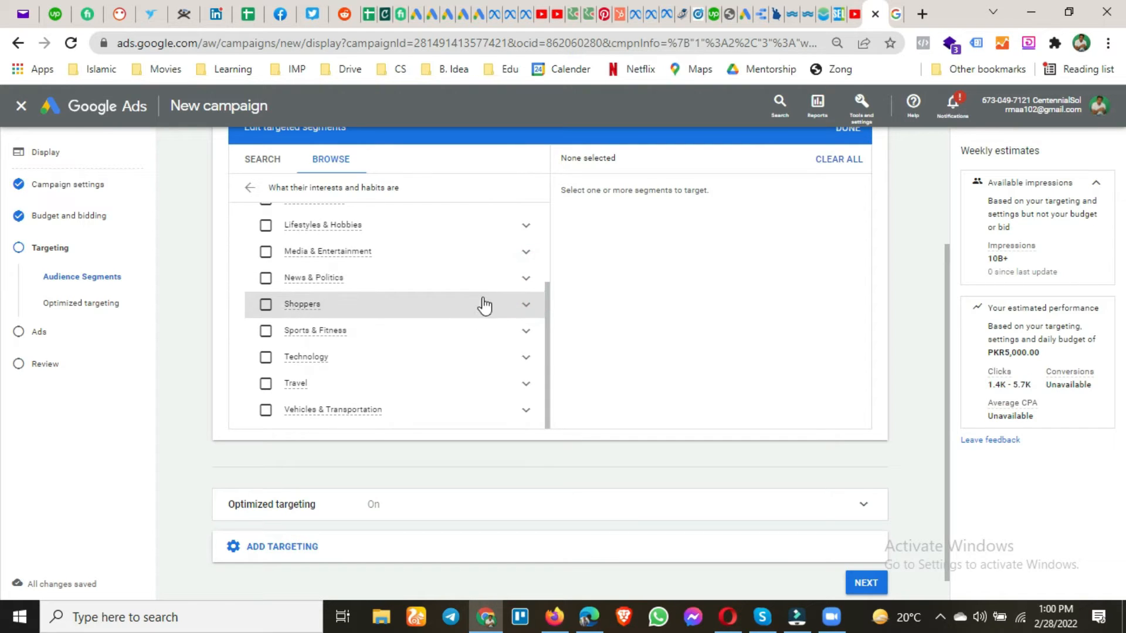
left_click(529, 382)
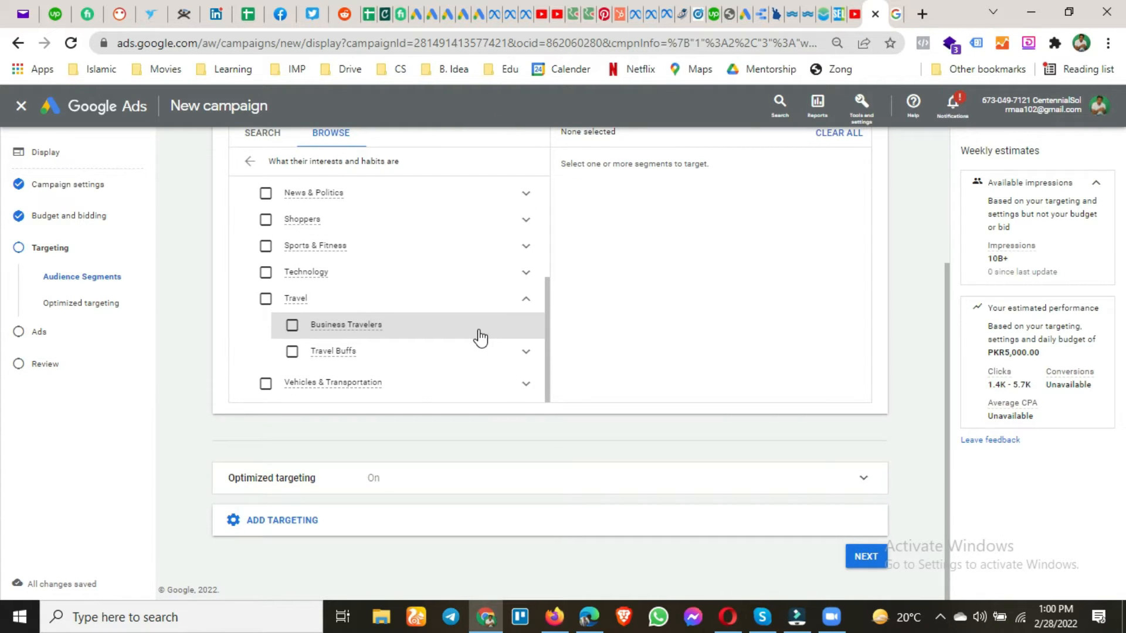
left_click(526, 302)
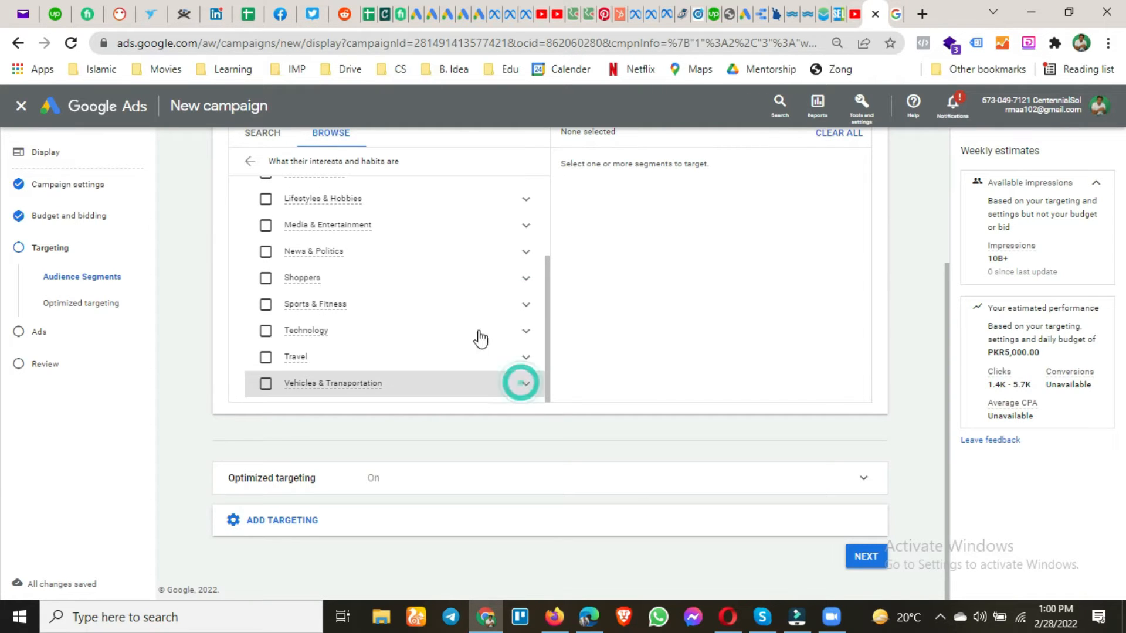
left_click(526, 383)
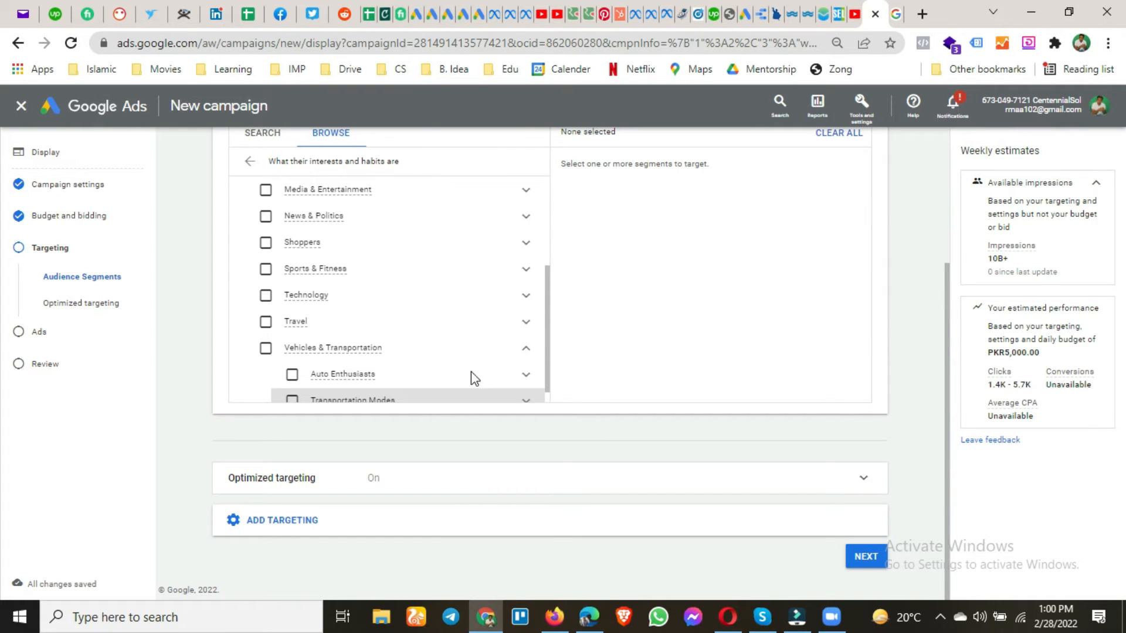
scroll(394, 324, "up", 8)
left_click(250, 353)
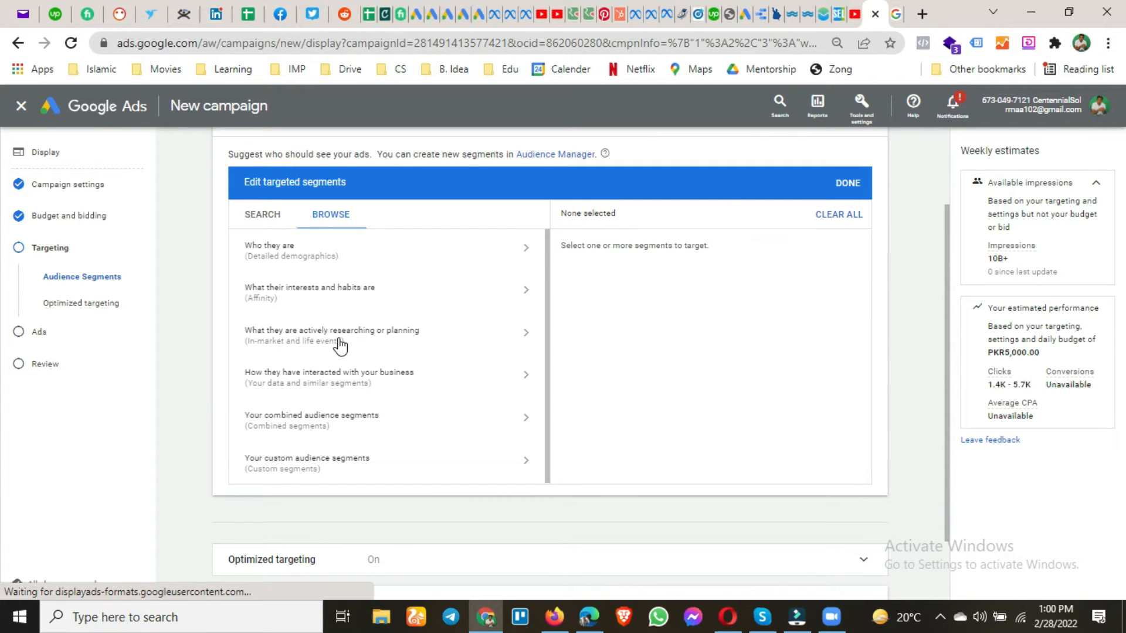
- Examine the in-market segment categories under What they are actively researching or planning, from Apparel & Accessories through Travel
left_click(525, 339)
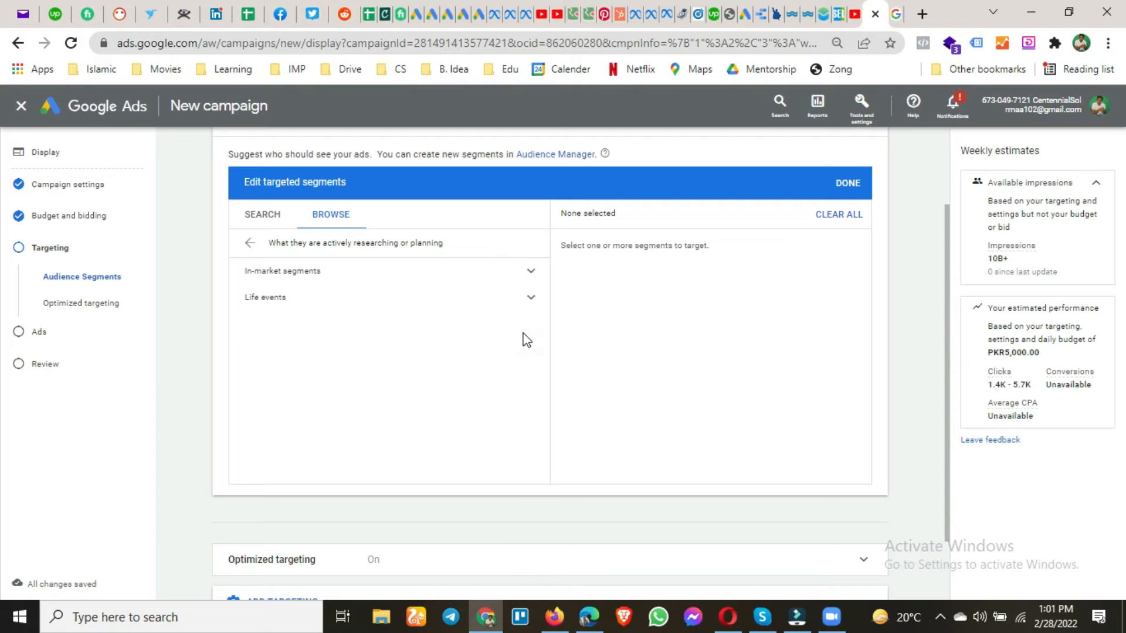
left_click(536, 271)
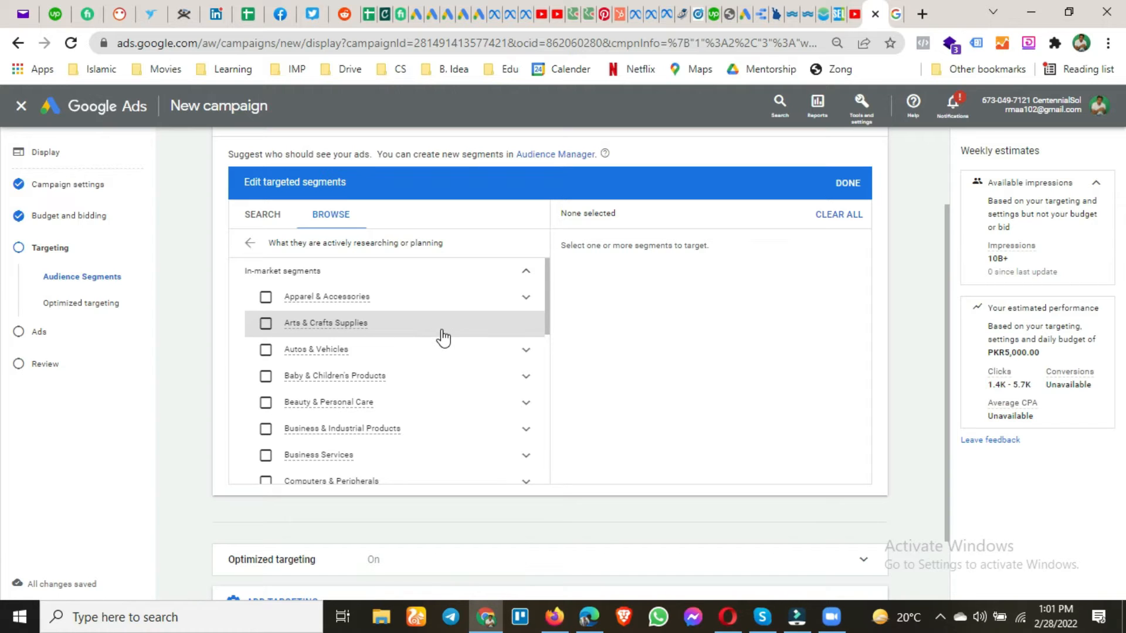
scroll(443, 338, "down", 1)
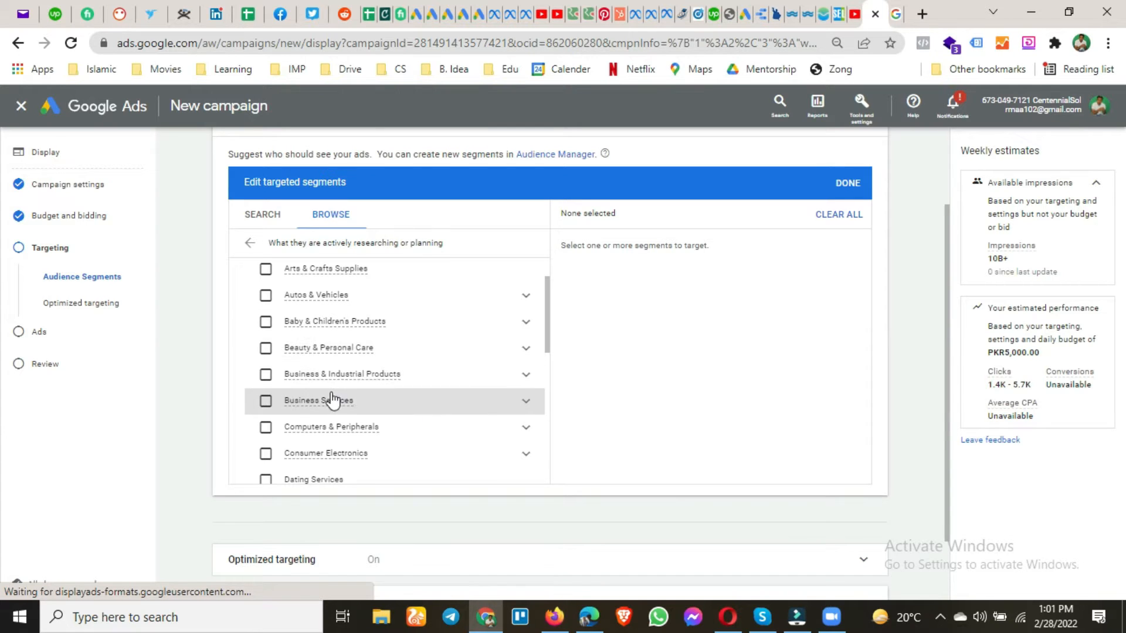
scroll(407, 368, "down", 1)
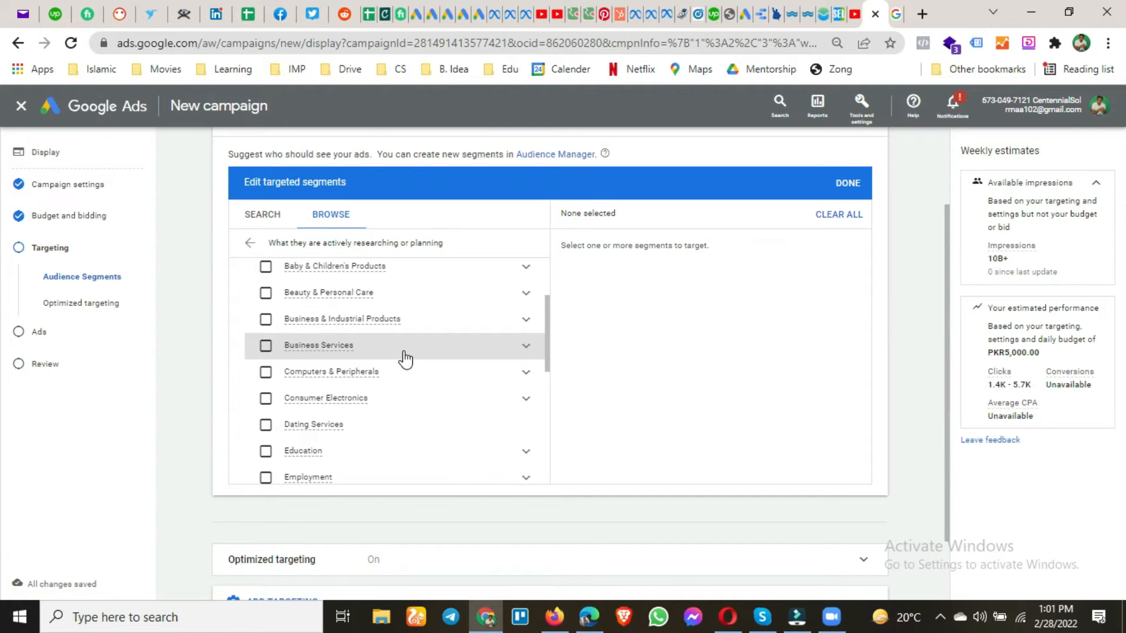
scroll(405, 359, "down", 1)
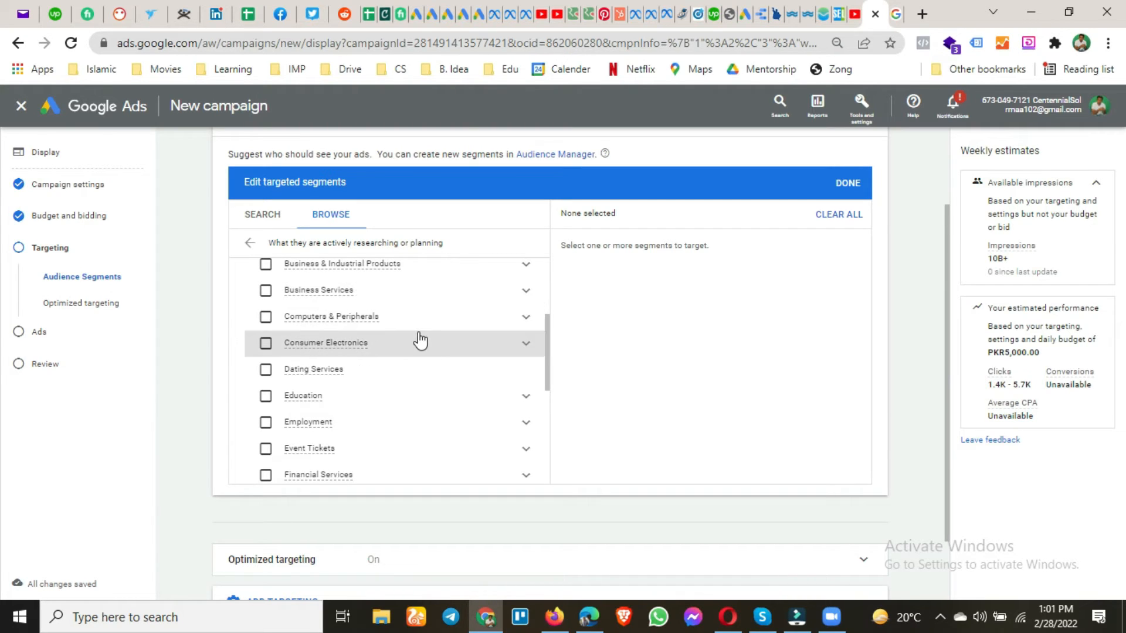
scroll(390, 391, "down", 1)
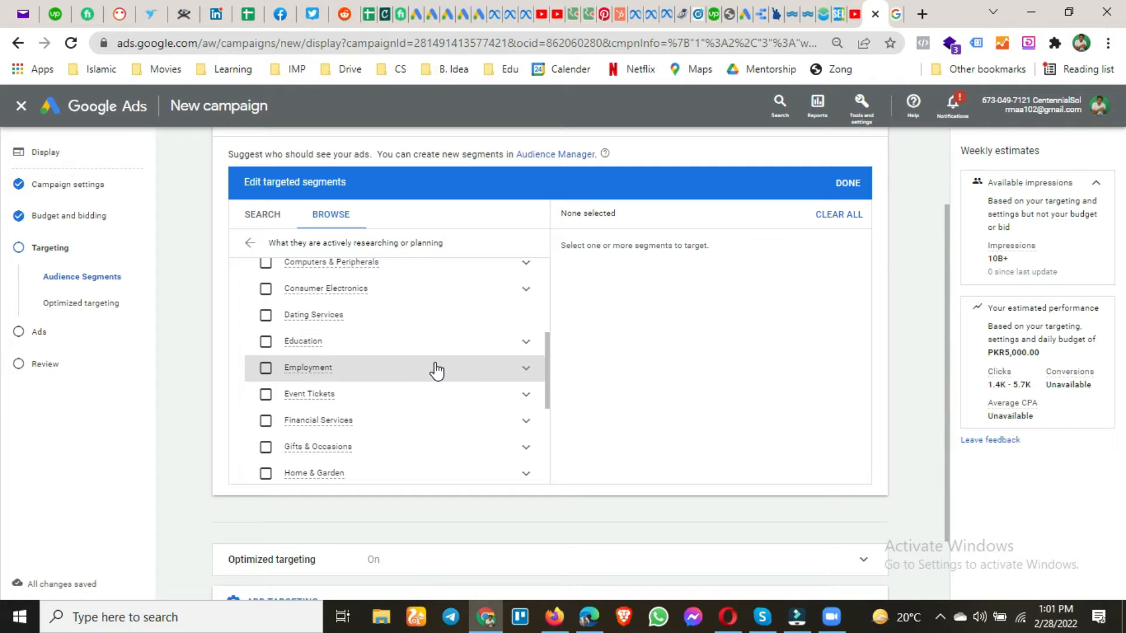
scroll(395, 384, "down", 1)
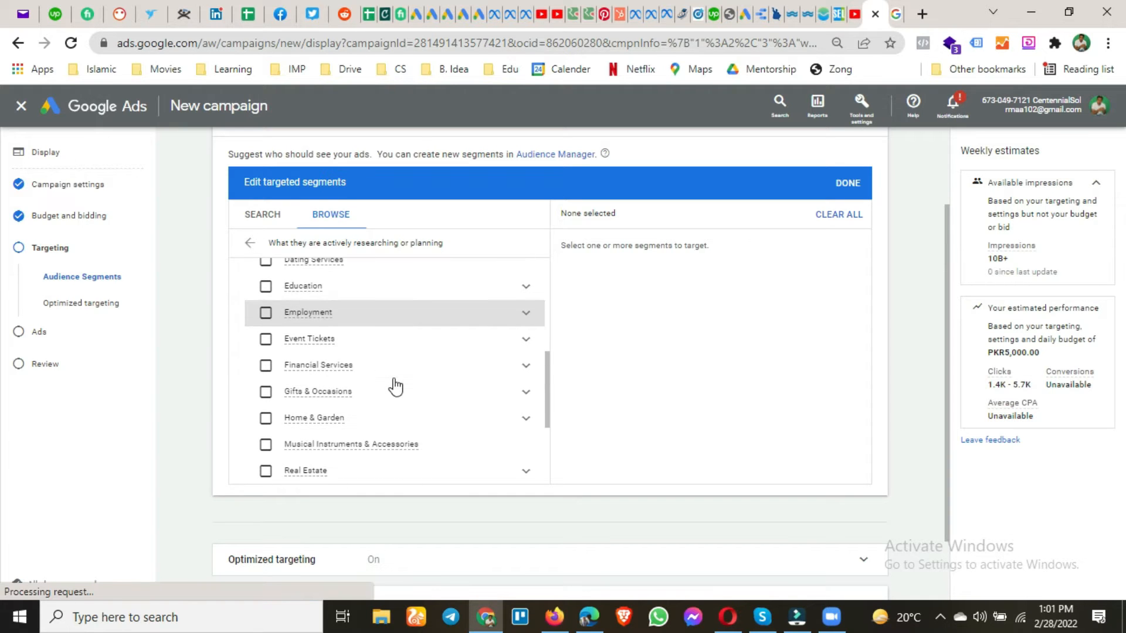
scroll(415, 385, "down", 1)
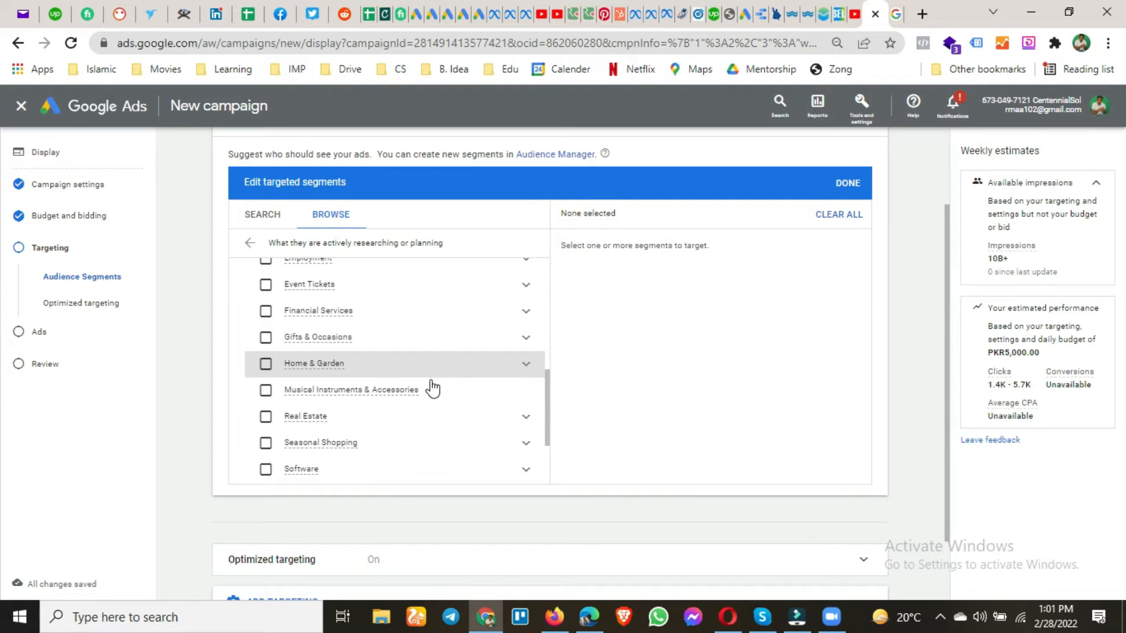
scroll(433, 388, "down", 2)
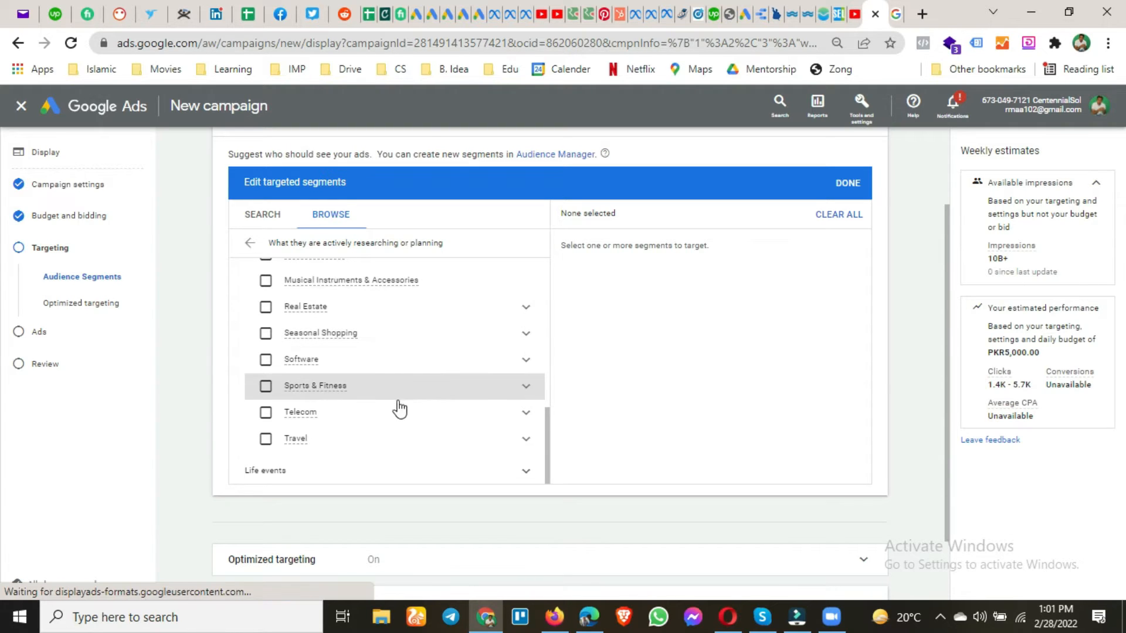
- Examine the in-market segments under Education, and collapse the in-market segments list
scroll(424, 392, "up", 6)
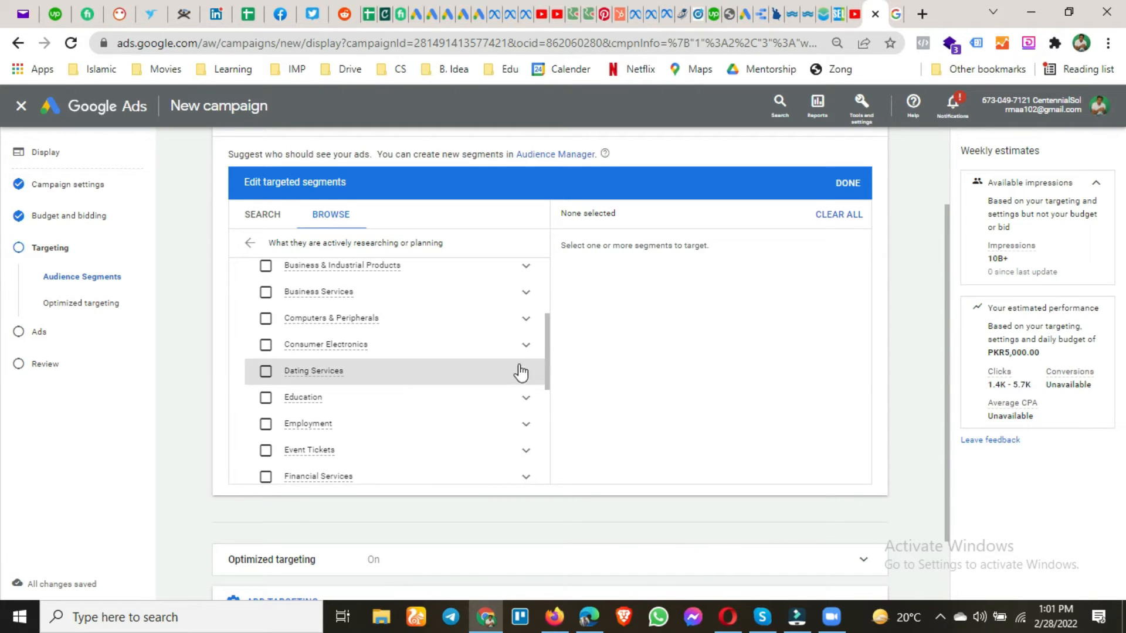
left_click(527, 402)
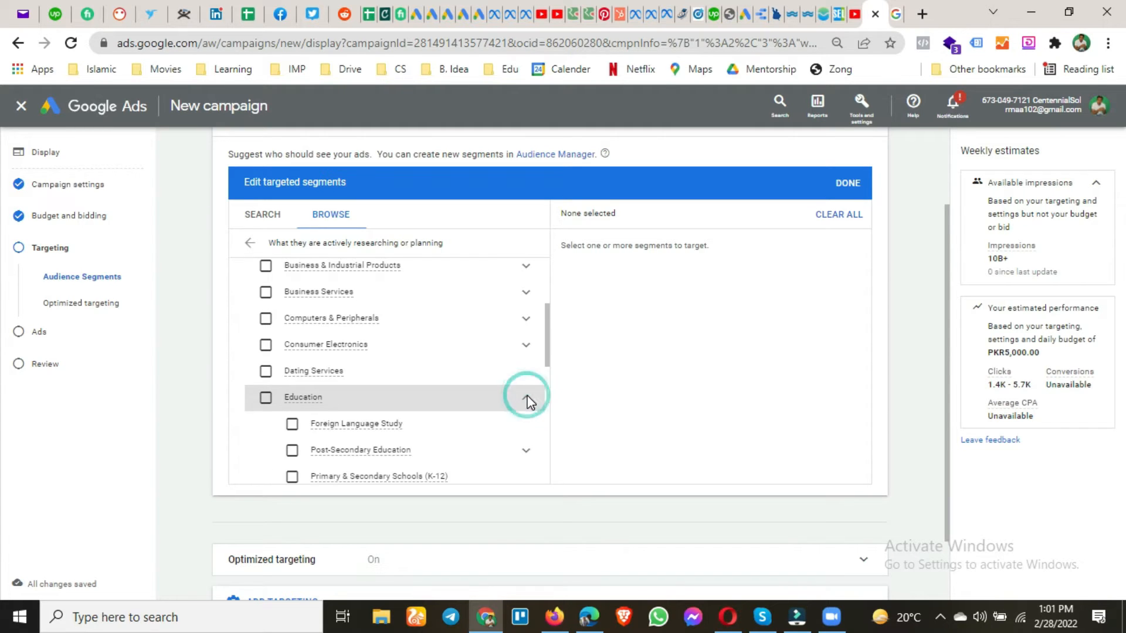
scroll(525, 400, "down", 2)
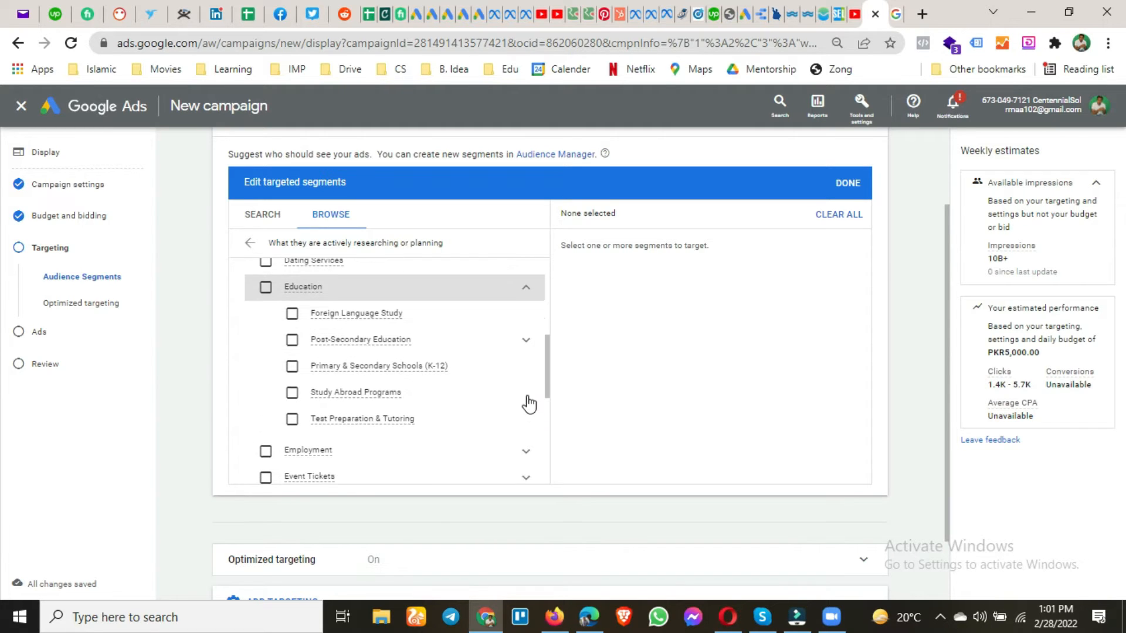
left_click(525, 288)
scroll(440, 340, "up", 4)
scroll(326, 369, "up", 3)
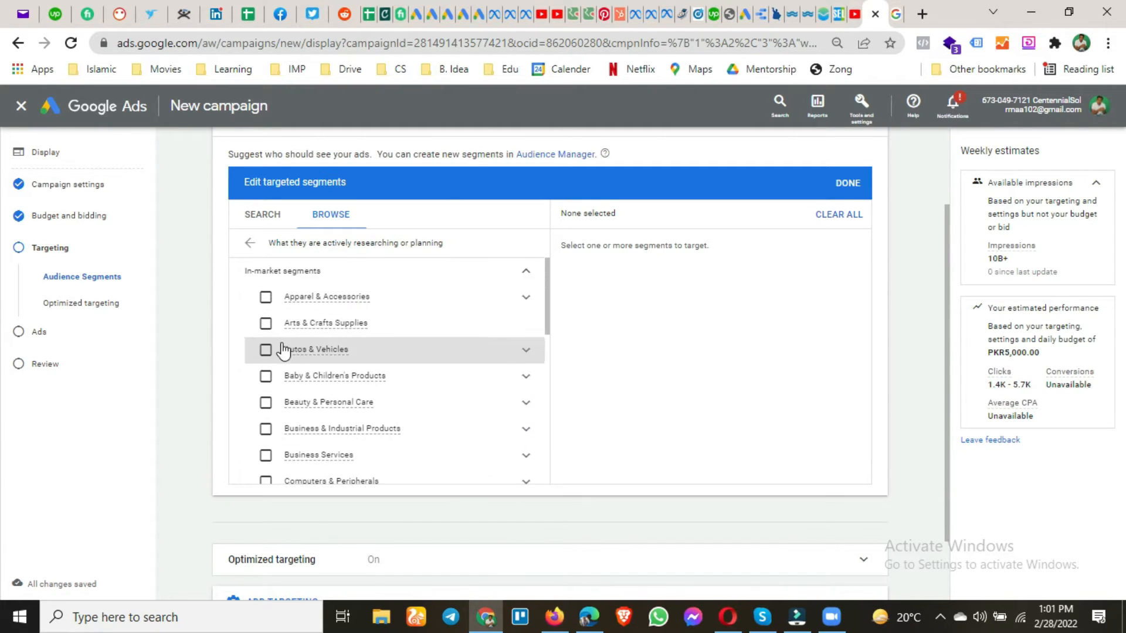
left_click(525, 329)
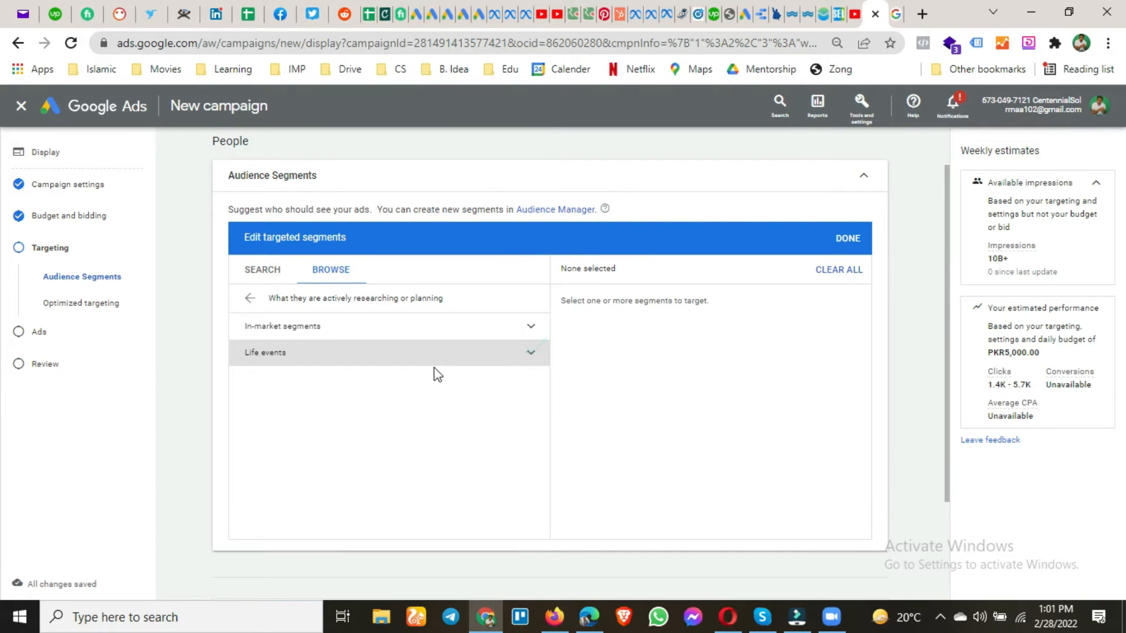
- Examine the Life events segments from Business Creation to Retirement, and return to the list of audience types
left_click(444, 365)
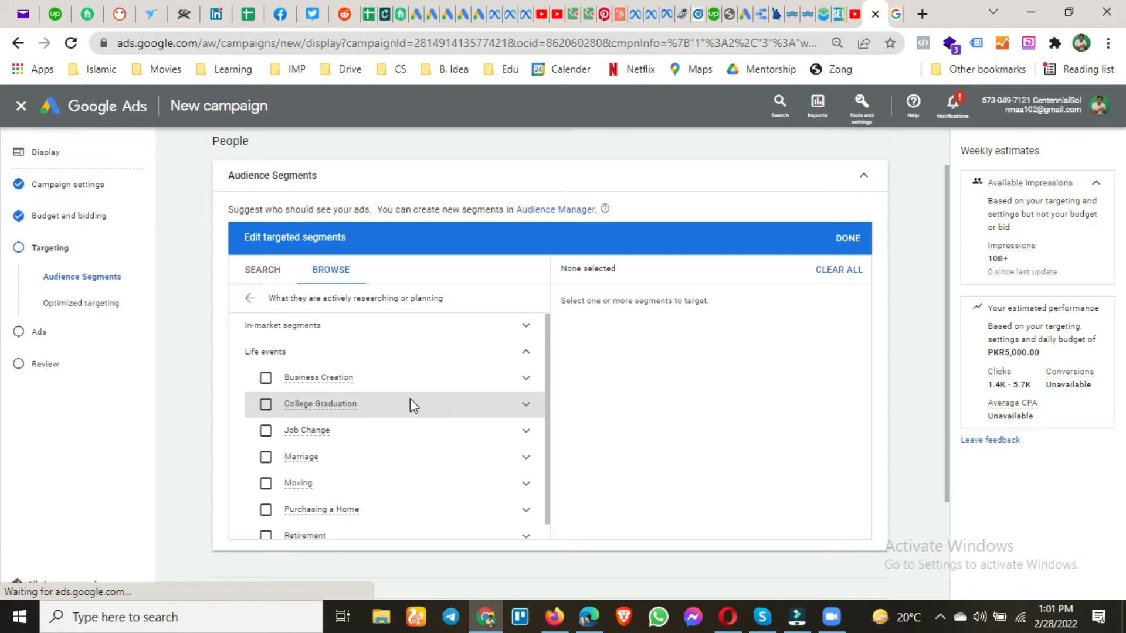
scroll(410, 406, "down", 1)
scroll(381, 440, "down", 1)
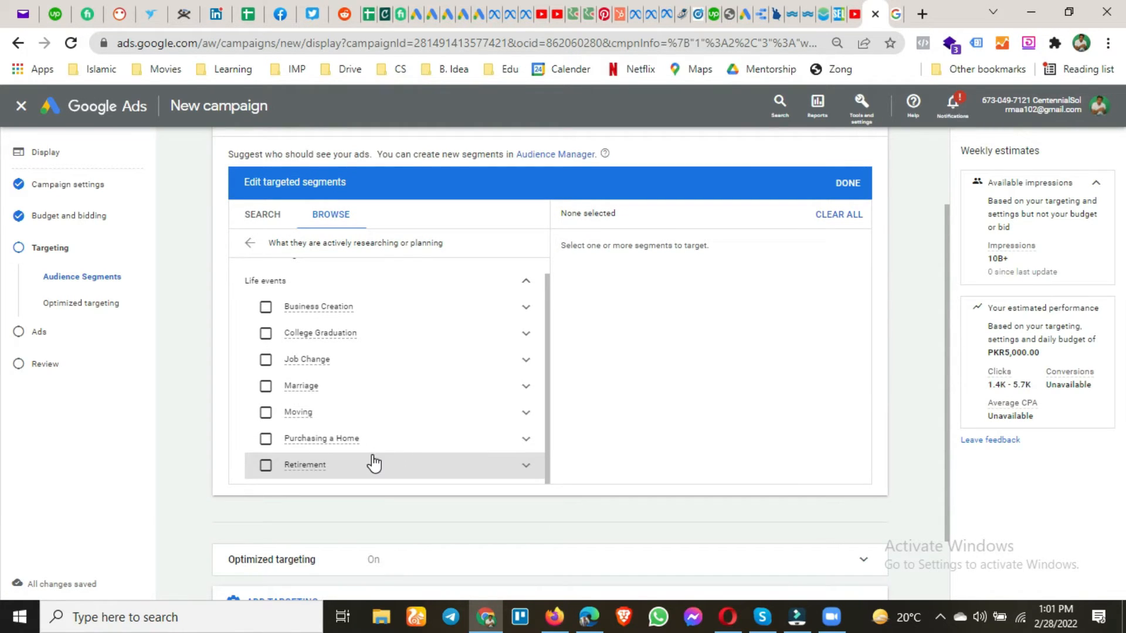
scroll(413, 469, "up", 1)
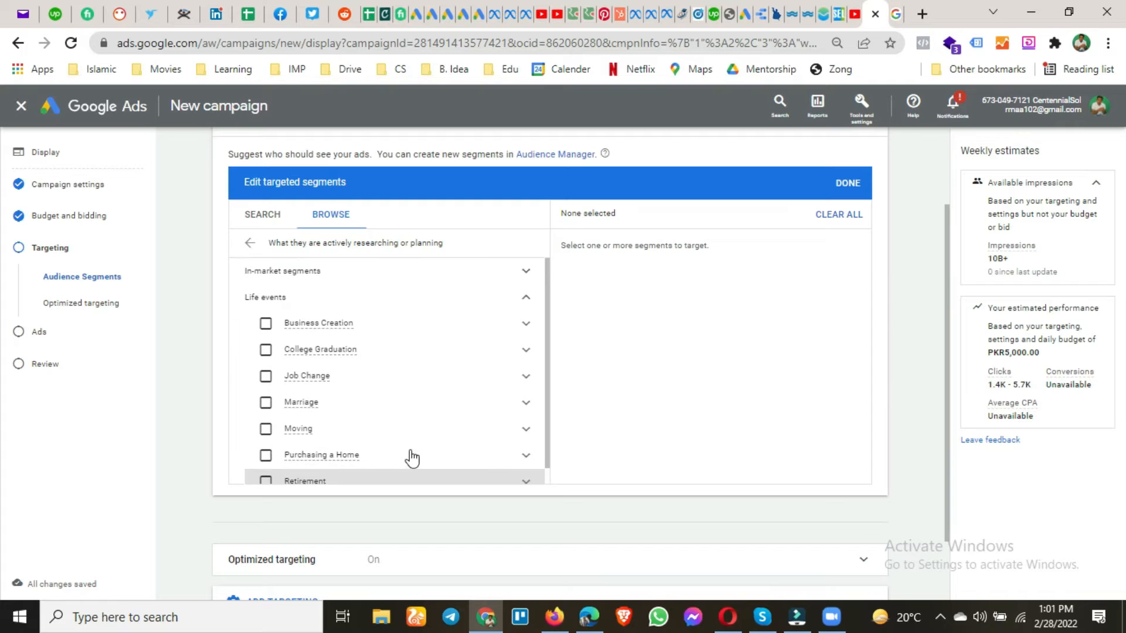
left_click(526, 297)
left_click(249, 244)
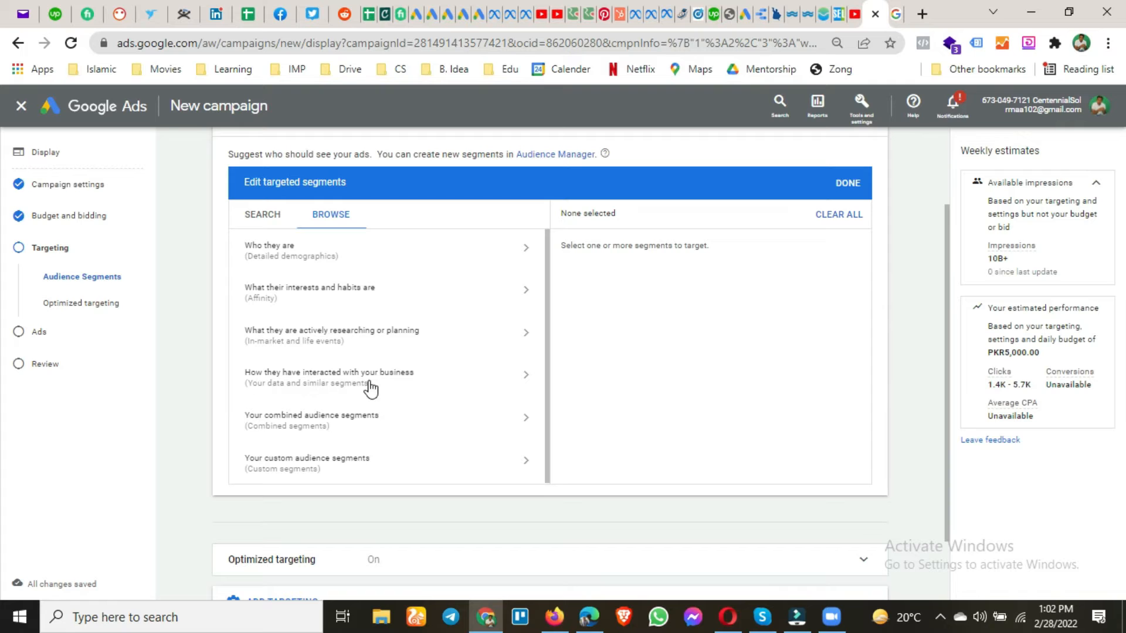
- Examine the segments for business interactions, combined audiences and custom audiences, returning to the list of audience types after each
left_click(527, 378)
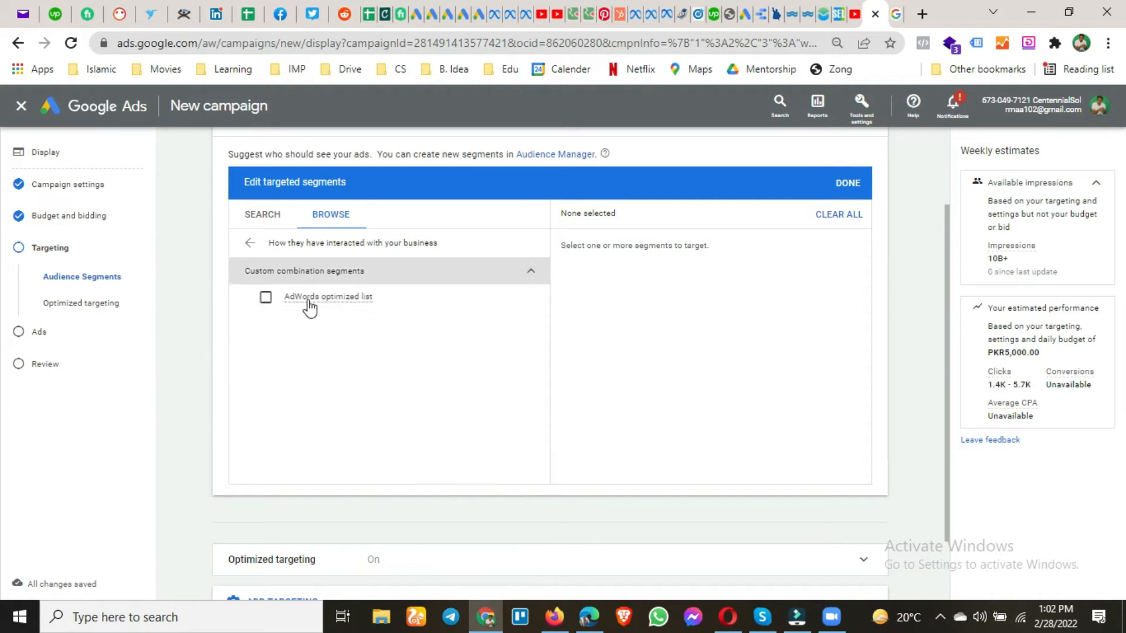
left_click(247, 246)
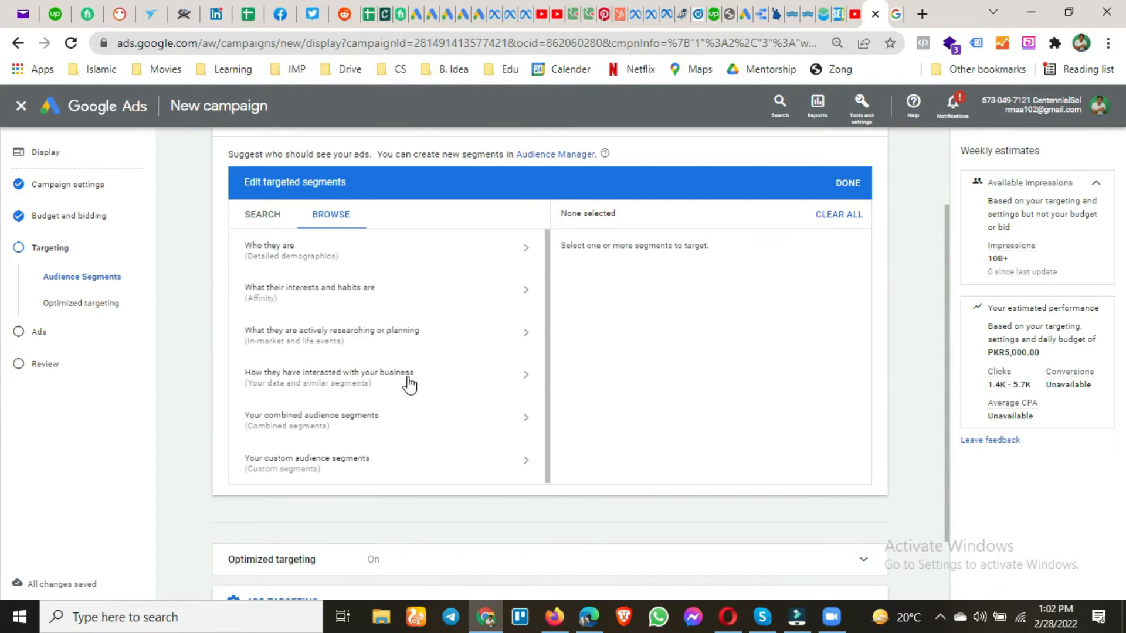
left_click(447, 427)
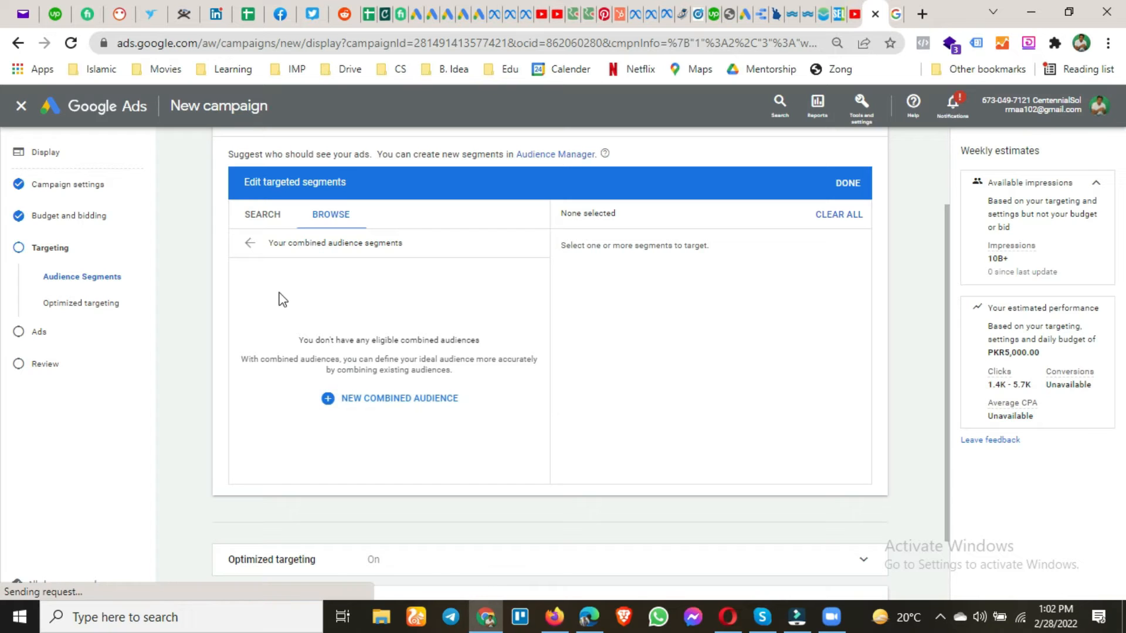
left_click(249, 244)
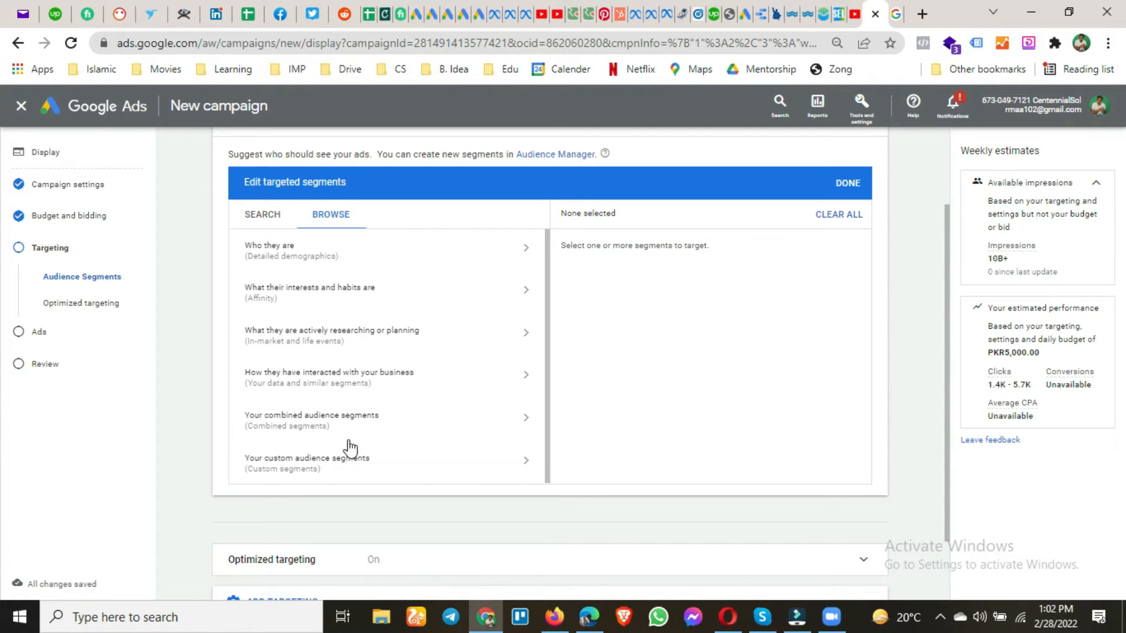
left_click(353, 464)
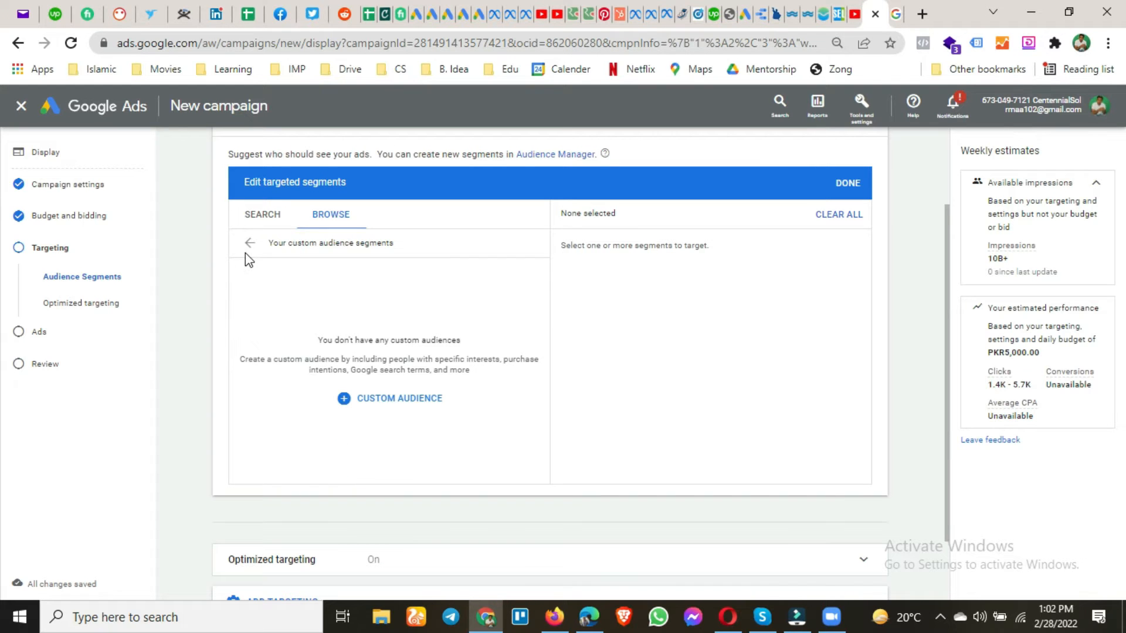
left_click(248, 245)
scroll(393, 313, "up", 2)
scroll(393, 313, "down", 2)
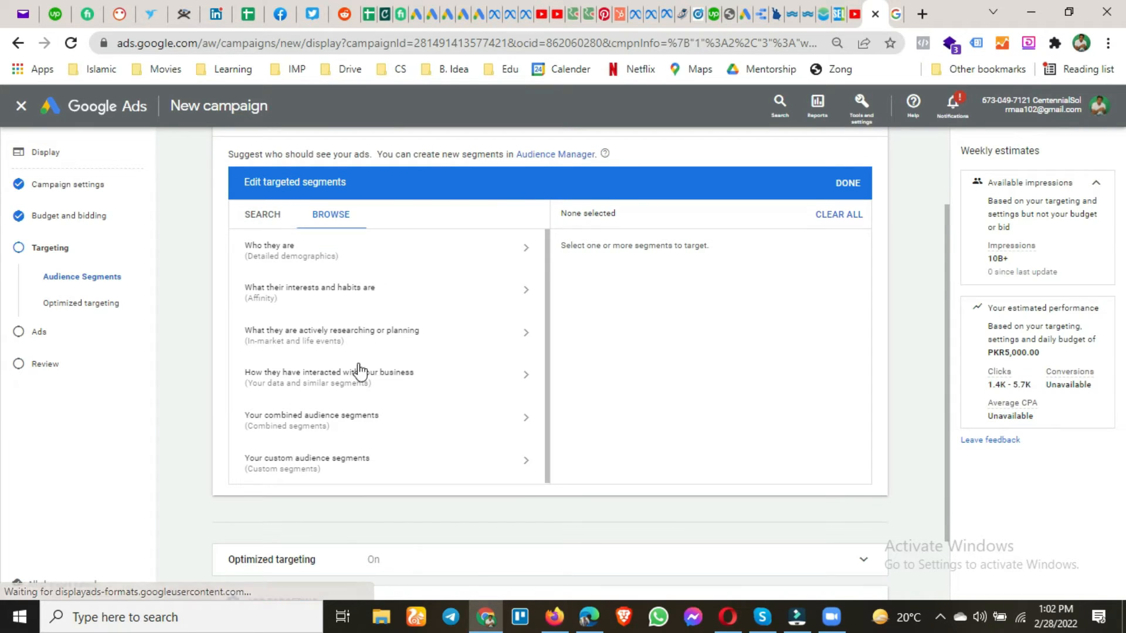
- Search the audience segments for "news" and examine the matching affinity segments
left_click(262, 216)
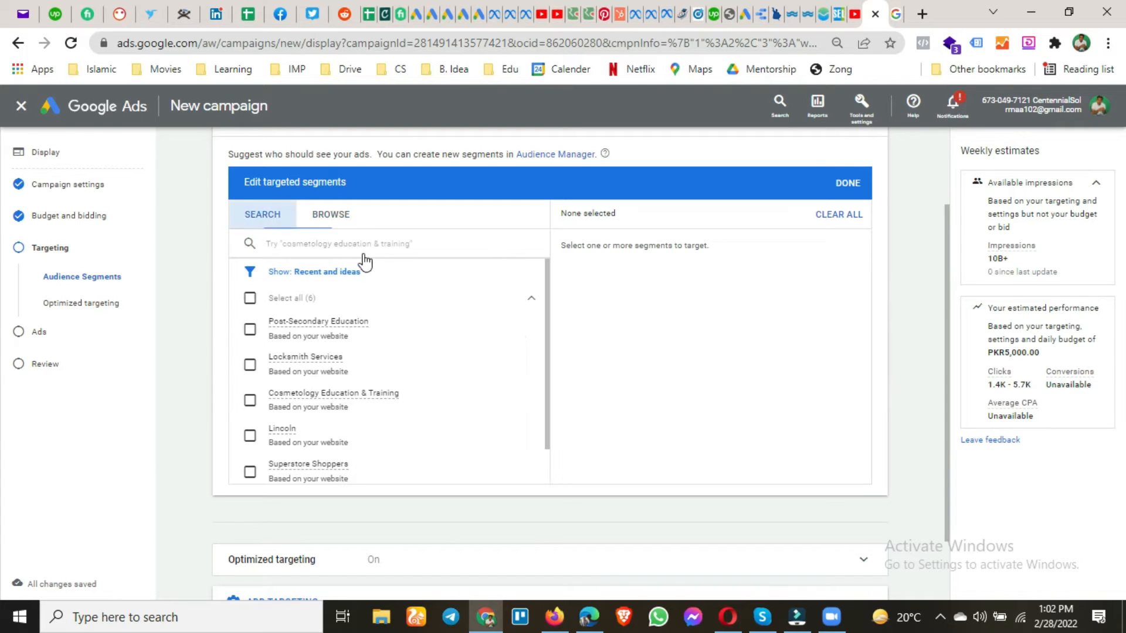
left_click(361, 250)
type("new")
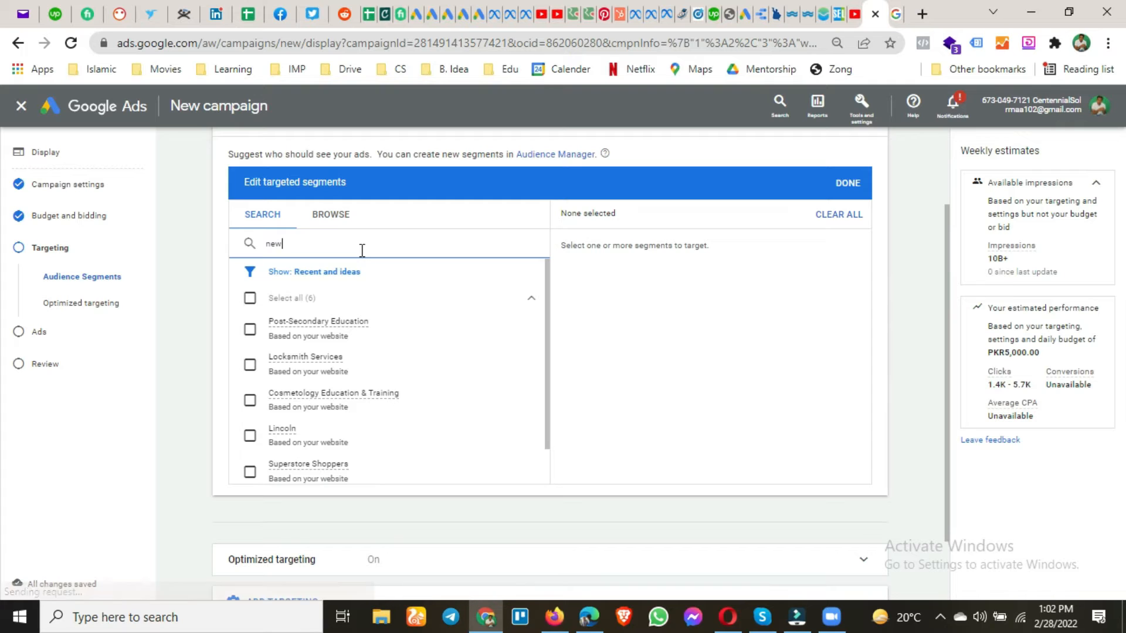
type("s")
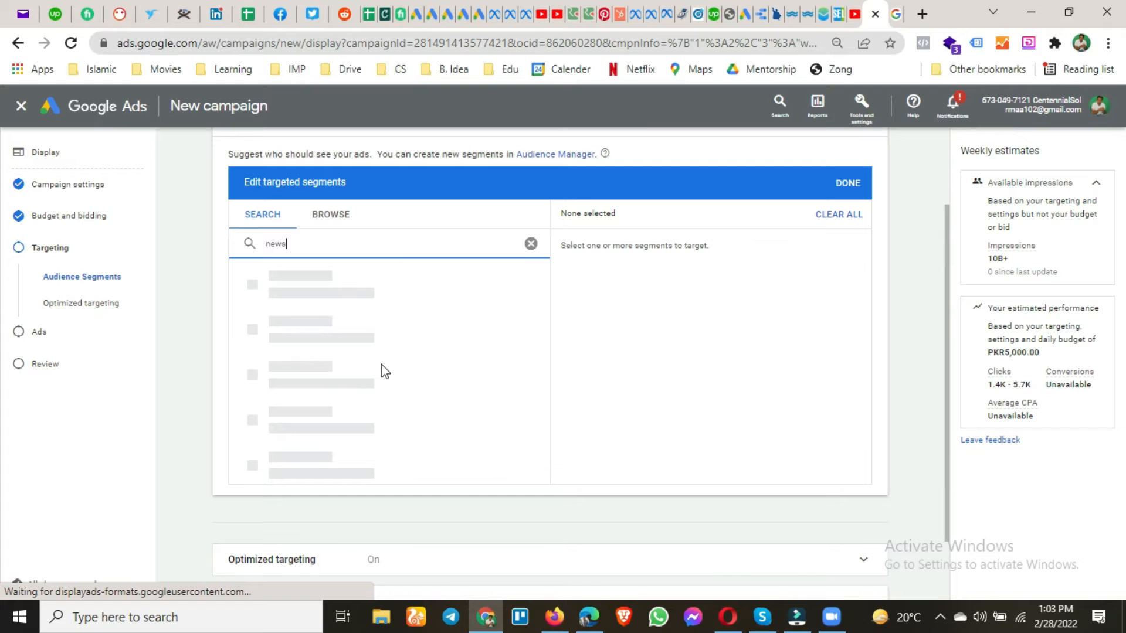
key("BackSpace")
key("BackSpace")
key("BackSpace")
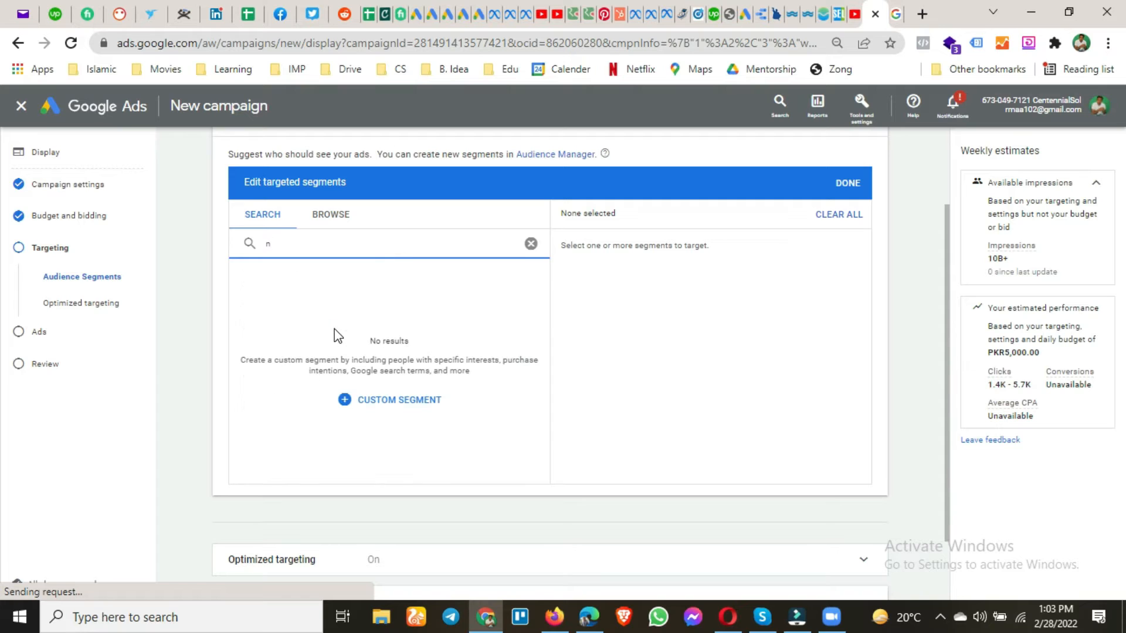
type("ews")
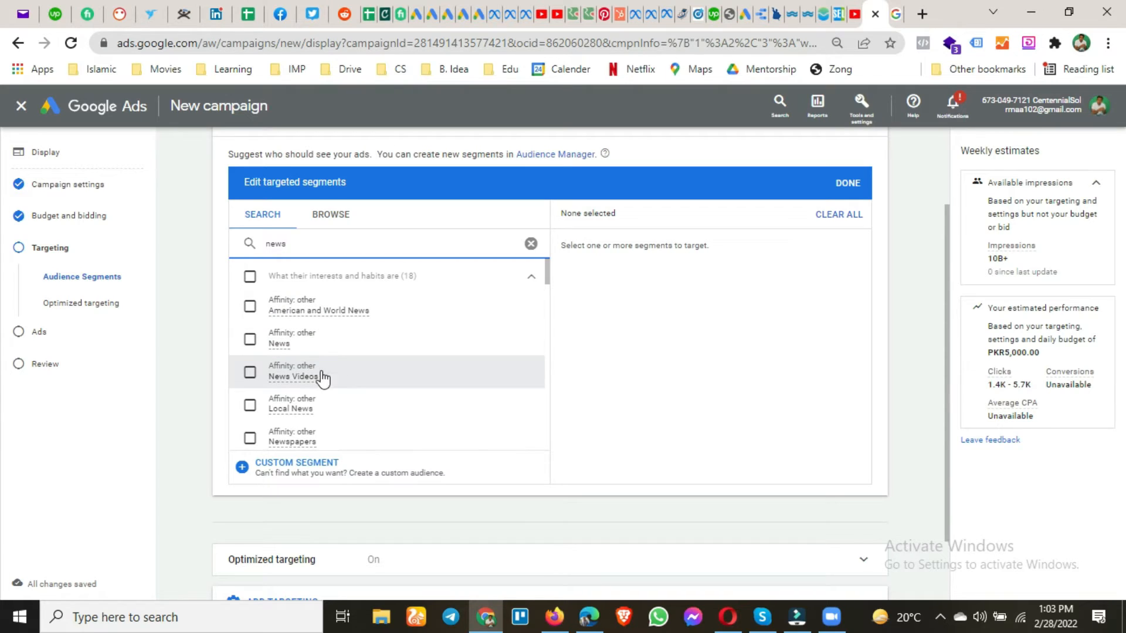
scroll(359, 385, "down", 1)
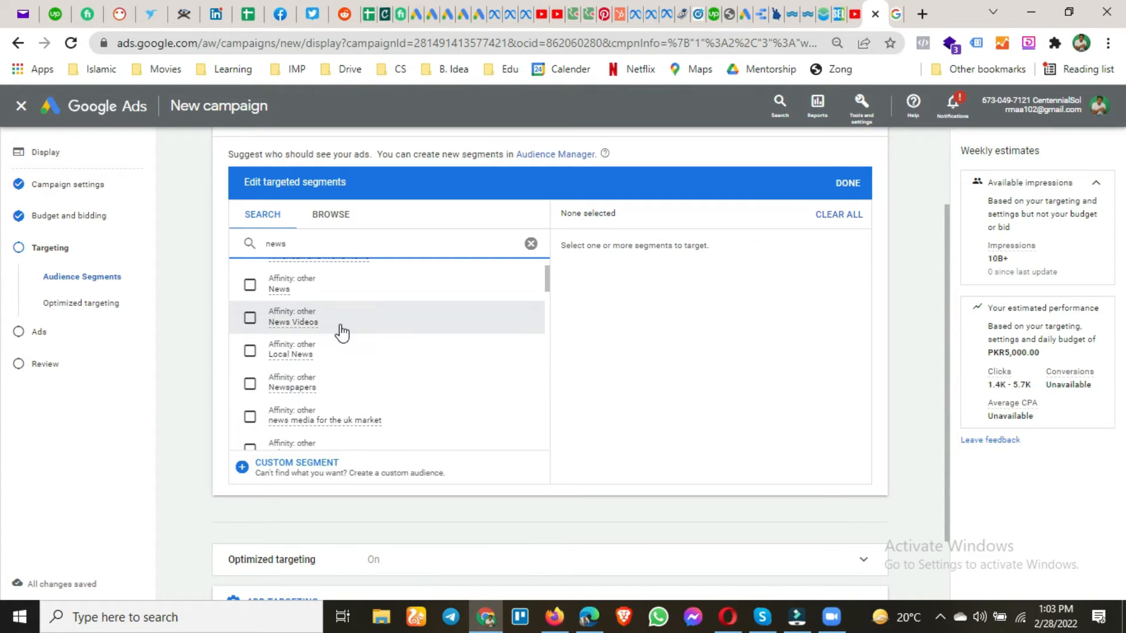
- Examine the affinity and in-market segments matching the "news" search, and return to the start of the results
scroll(347, 381, "down", 1)
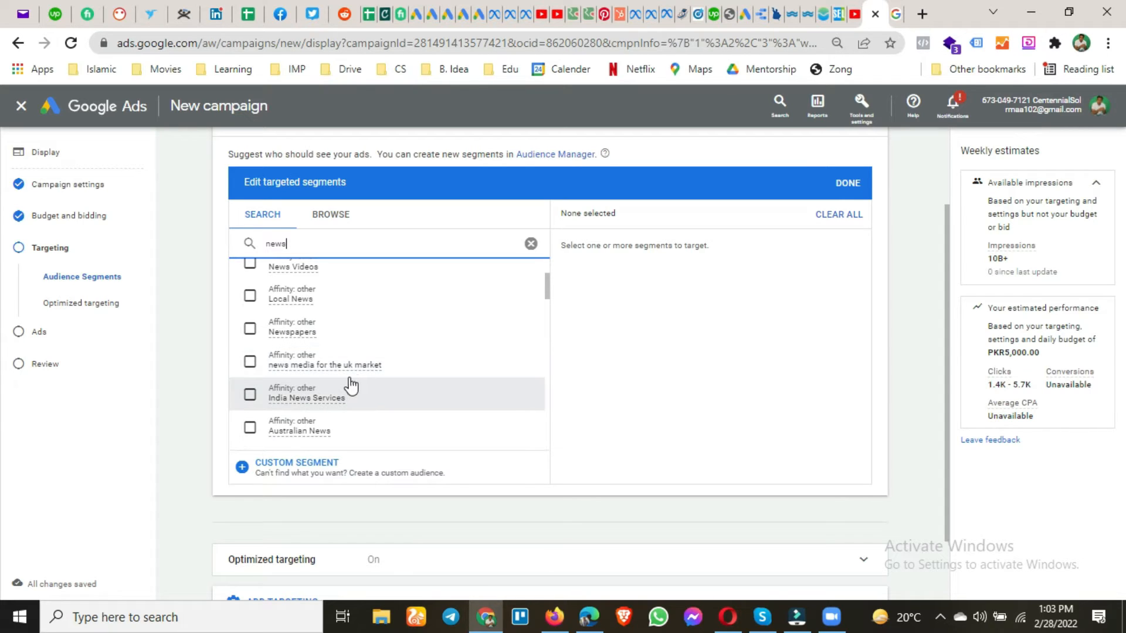
scroll(416, 402, "down", 1)
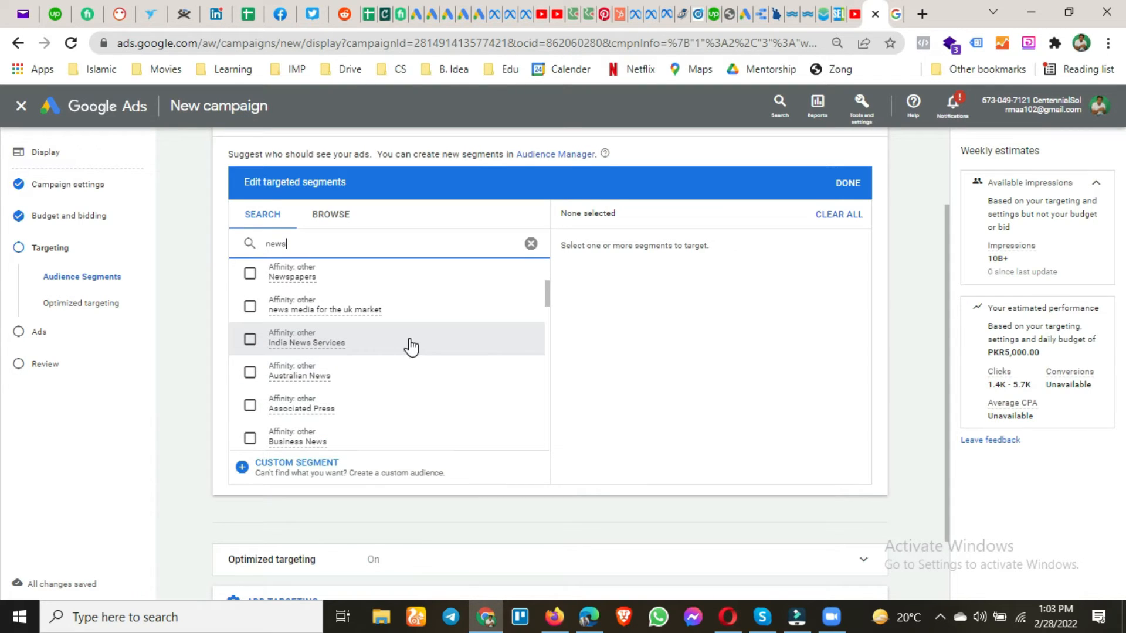
scroll(399, 357, "down", 1)
scroll(415, 362, "down", 1)
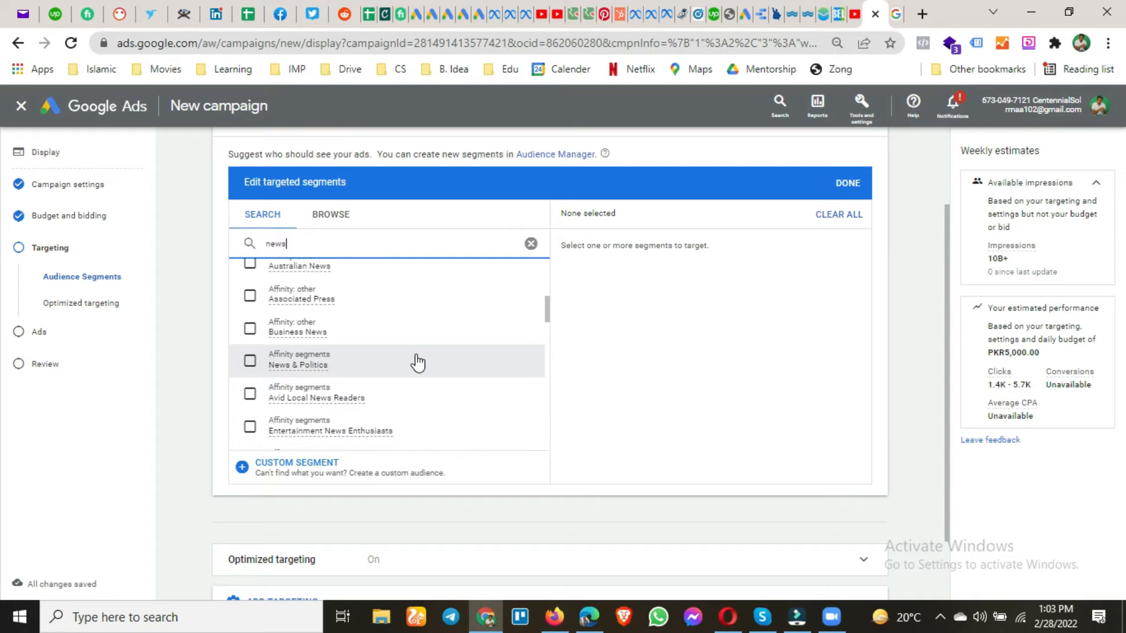
scroll(415, 364, "down", 2)
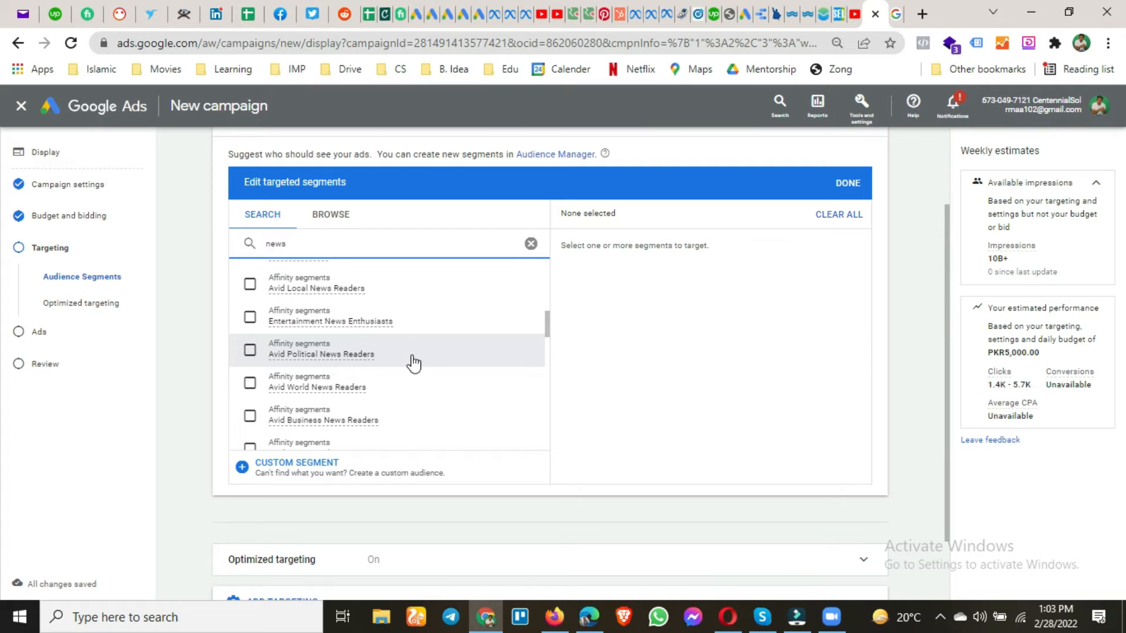
scroll(414, 364, "down", 10)
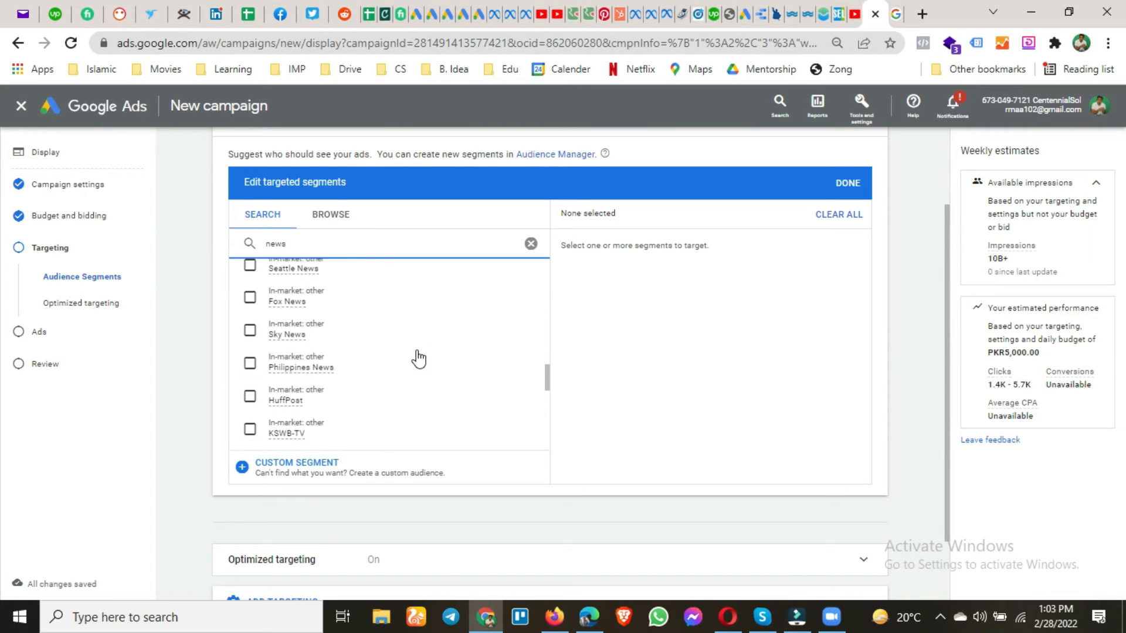
scroll(418, 357, "up", 8)
scroll(418, 358, "up", 2)
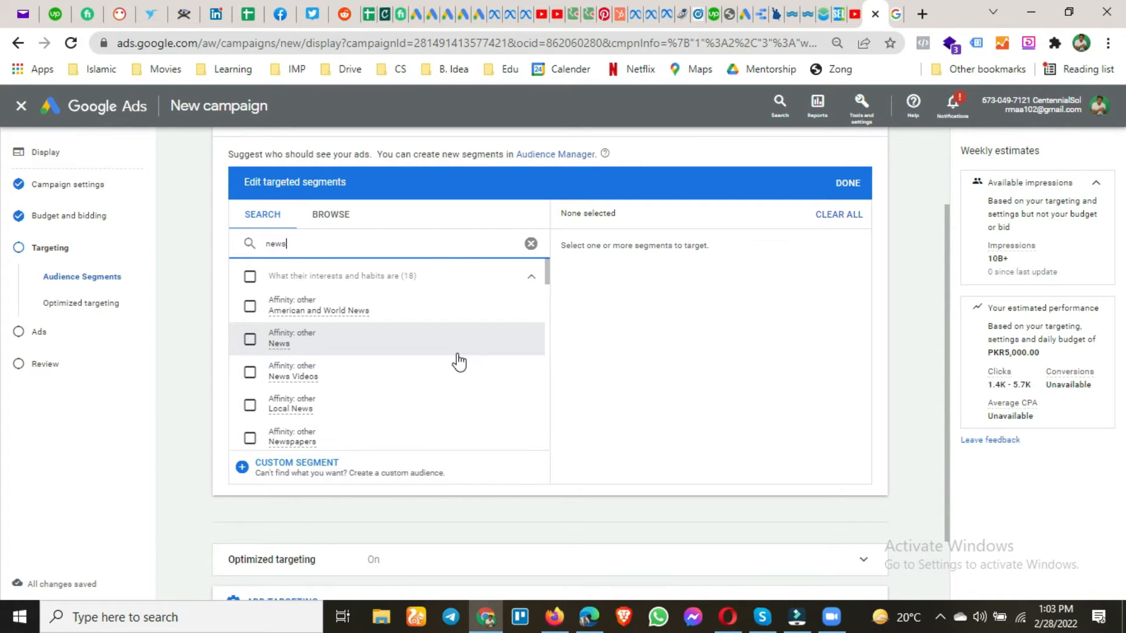
scroll(459, 362, "down", 3)
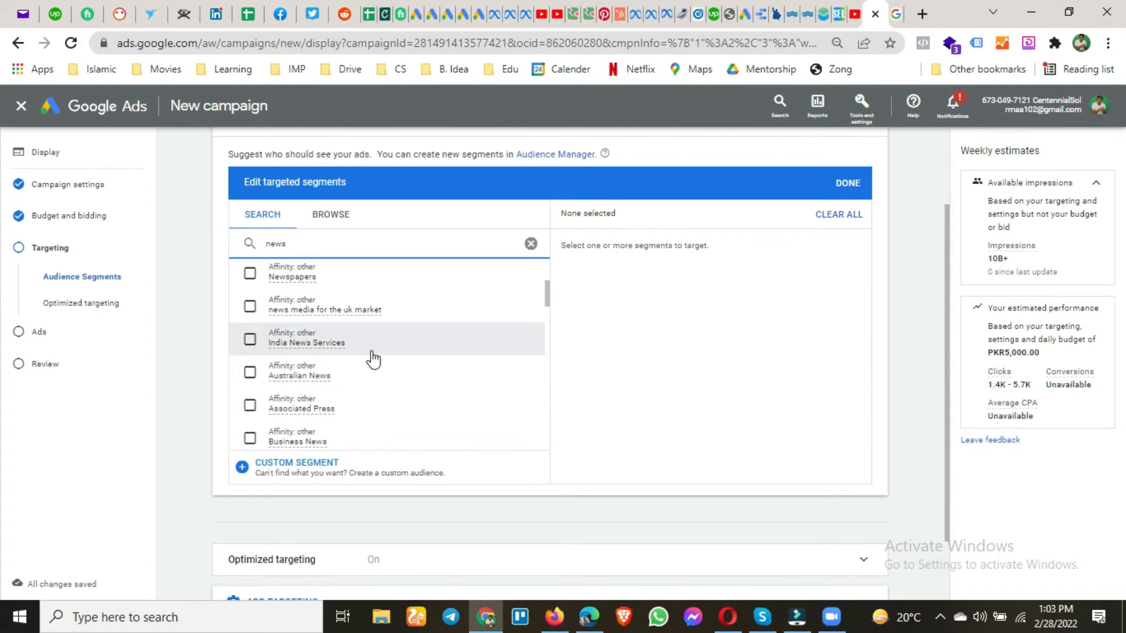
scroll(400, 379, "up", 3)
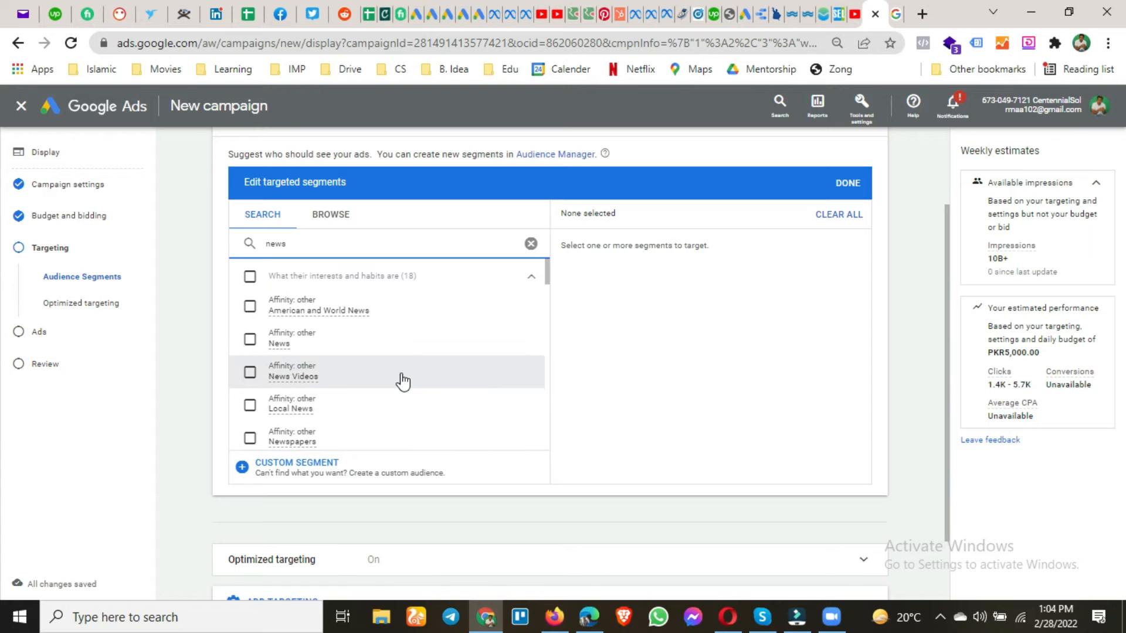
- Target the Newspapers affinity segment and finish editing the targeted segments
scroll(402, 381, "down", 1)
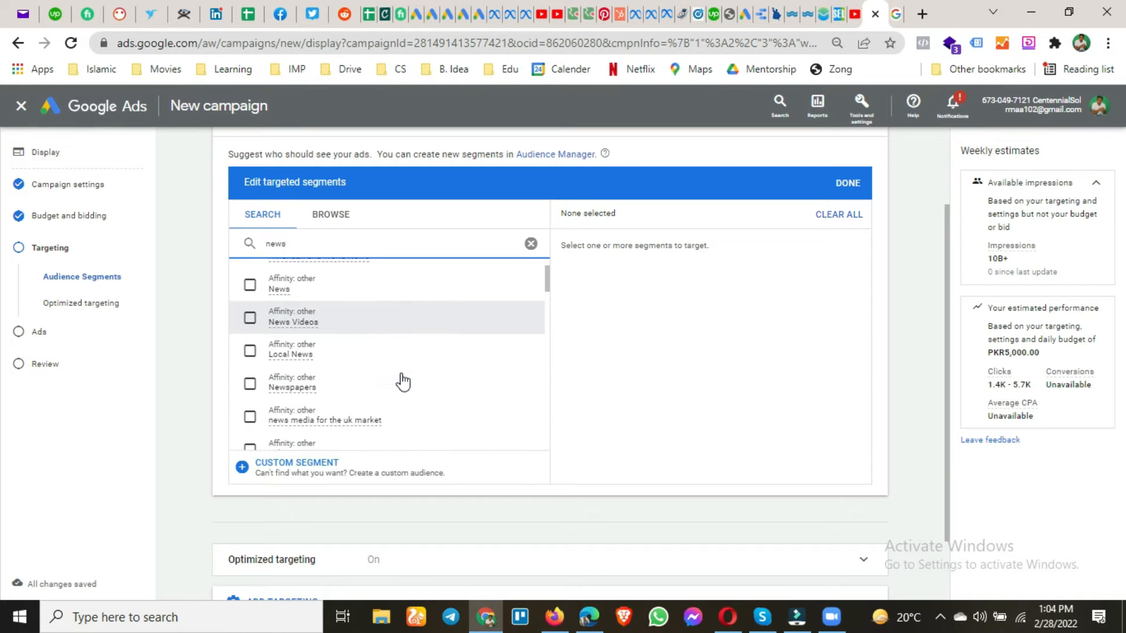
left_click(249, 388)
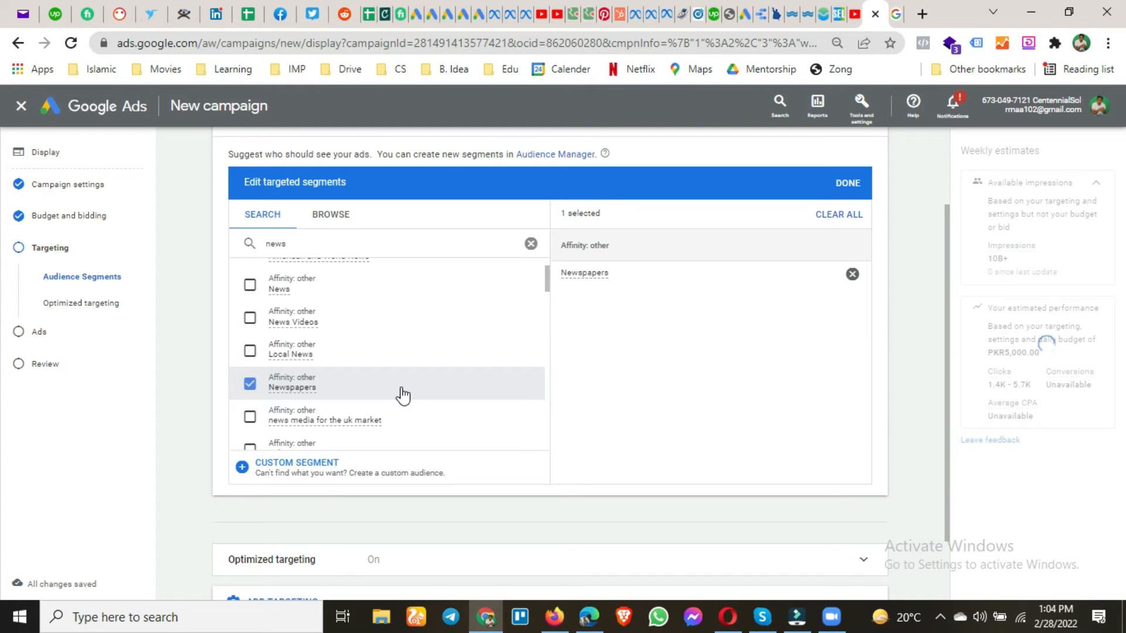
scroll(401, 395, "down", 5)
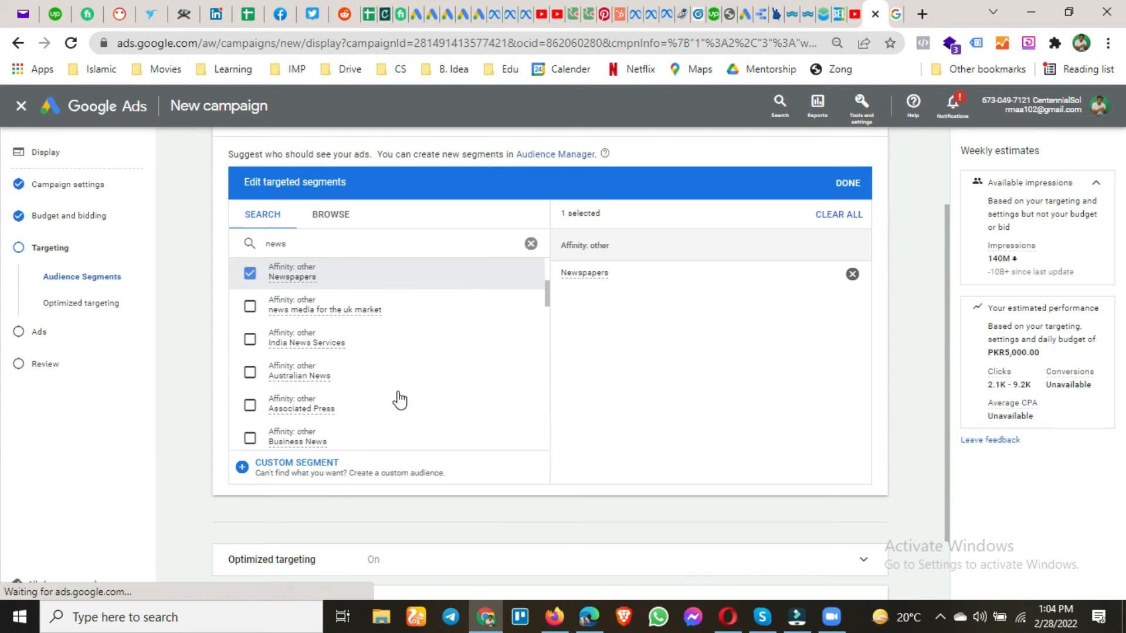
scroll(399, 401, "down", 10)
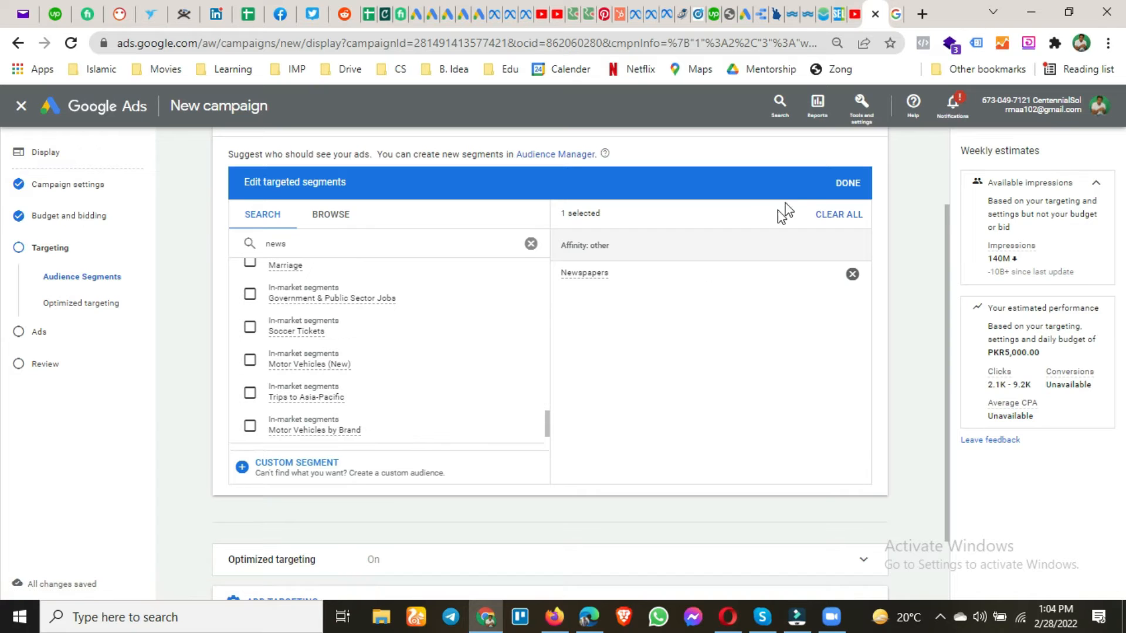
left_click(848, 183)
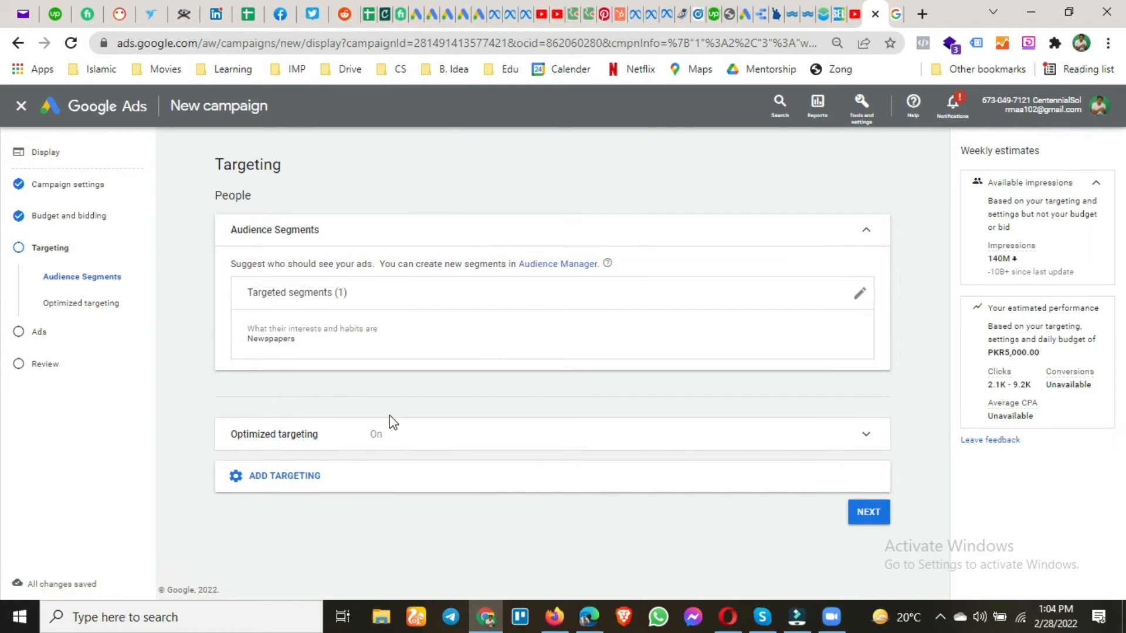
- Add demographics targeting and exclude the Unknown gender, keeping Female and Male
left_click(271, 482)
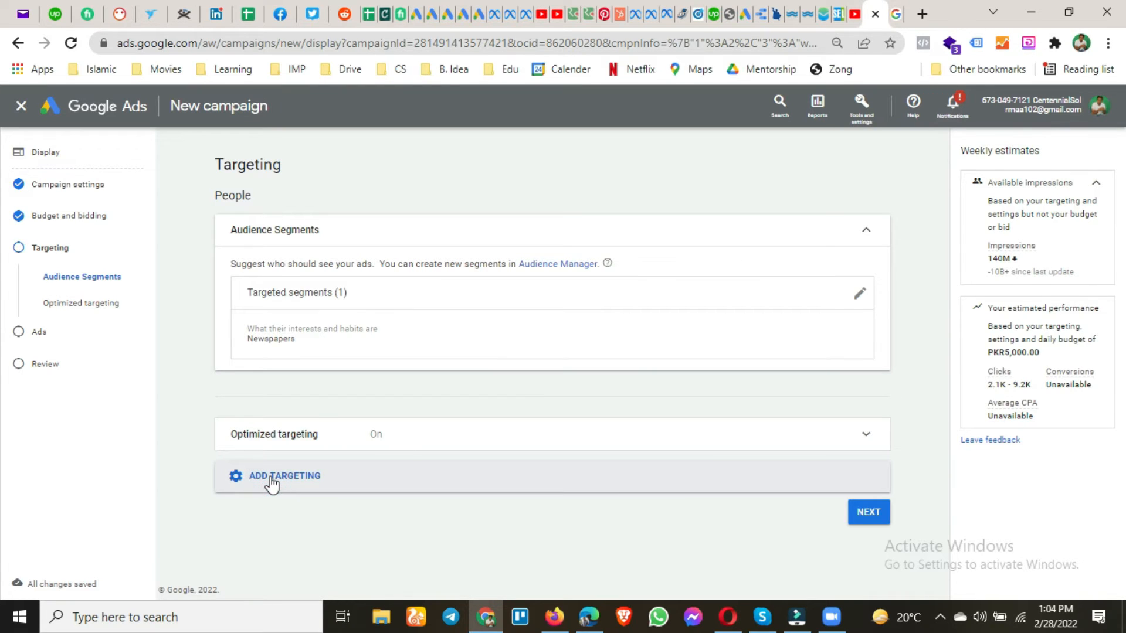
scroll(364, 440, "down", 2)
left_click(456, 428)
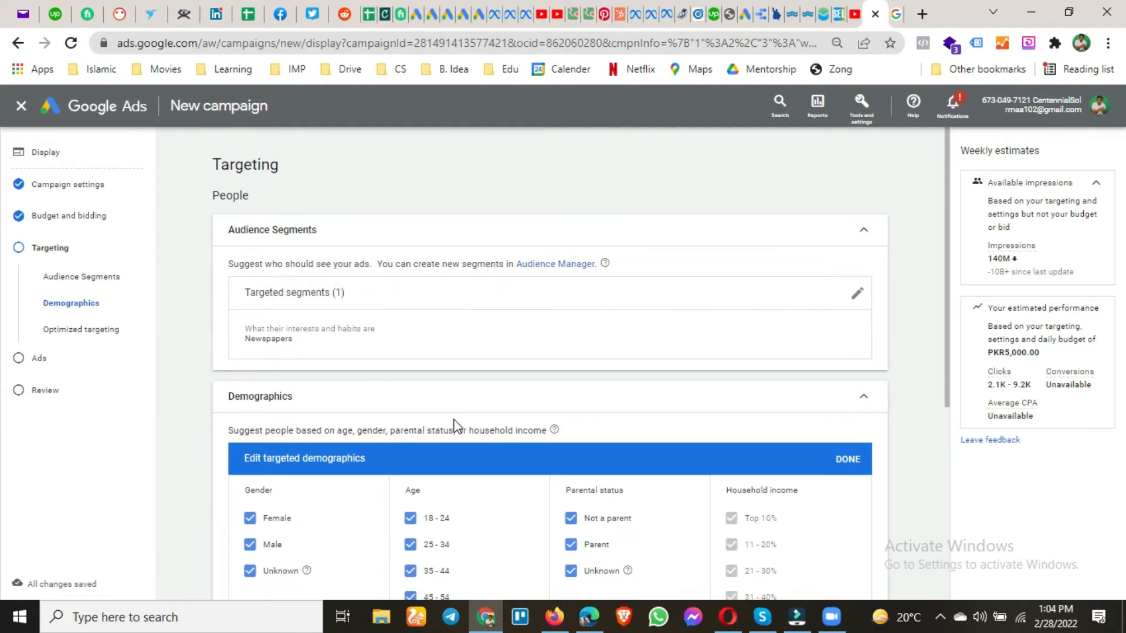
scroll(460, 333, "down", 3)
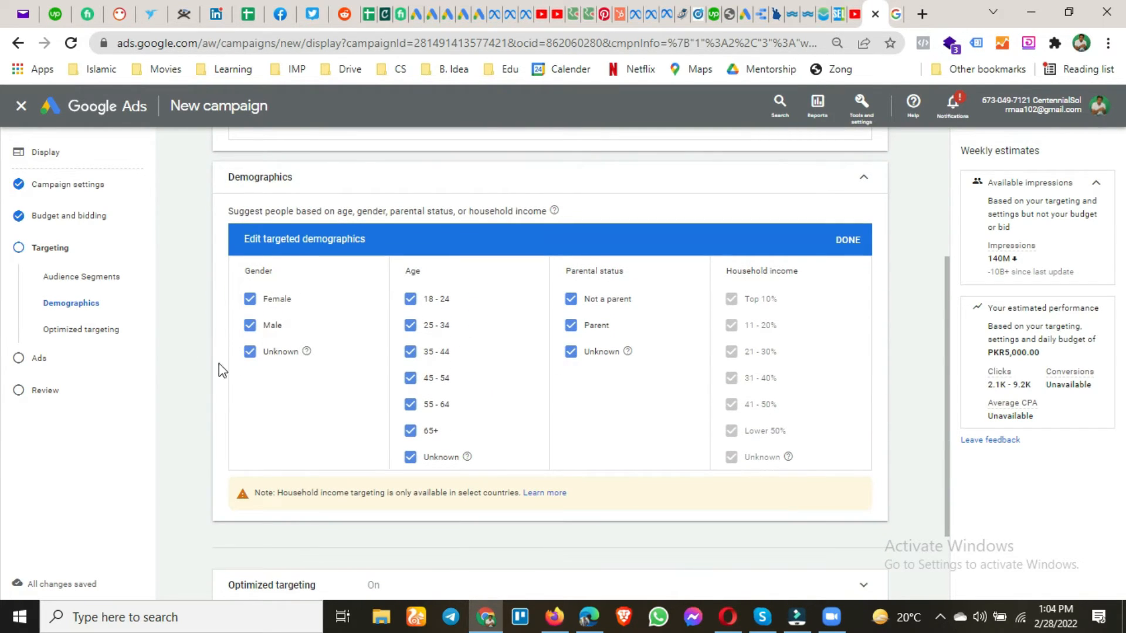
left_click(251, 353)
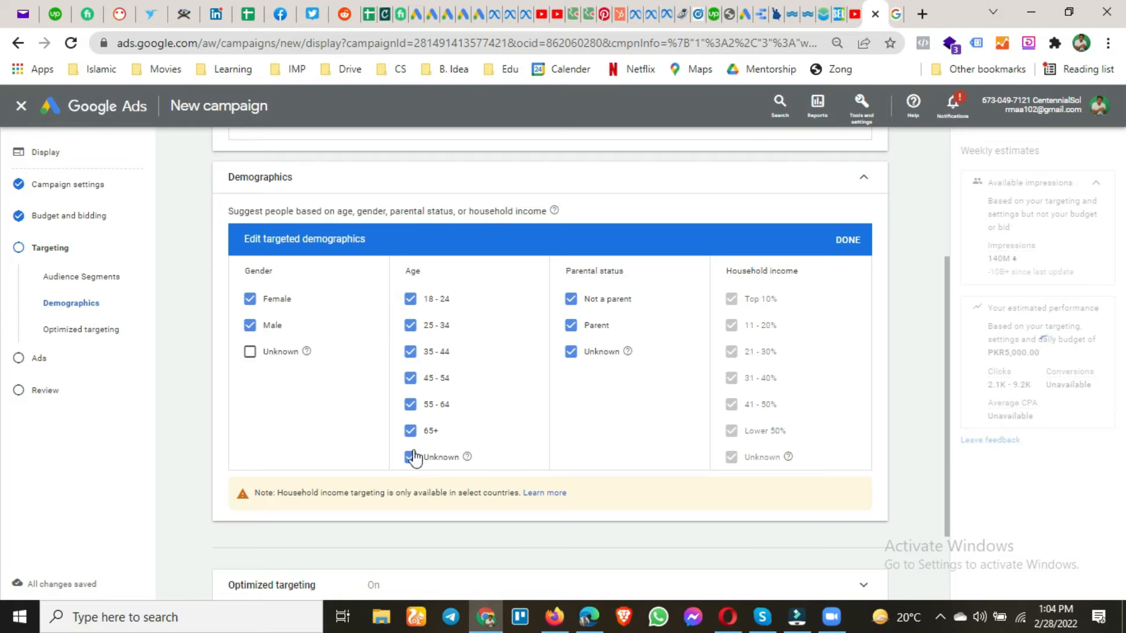
- Exclude ages 18 - 24, 55 - 64, 65+ and Unknown plus the Unknown parental status, and finish editing the demographics
left_click(411, 300)
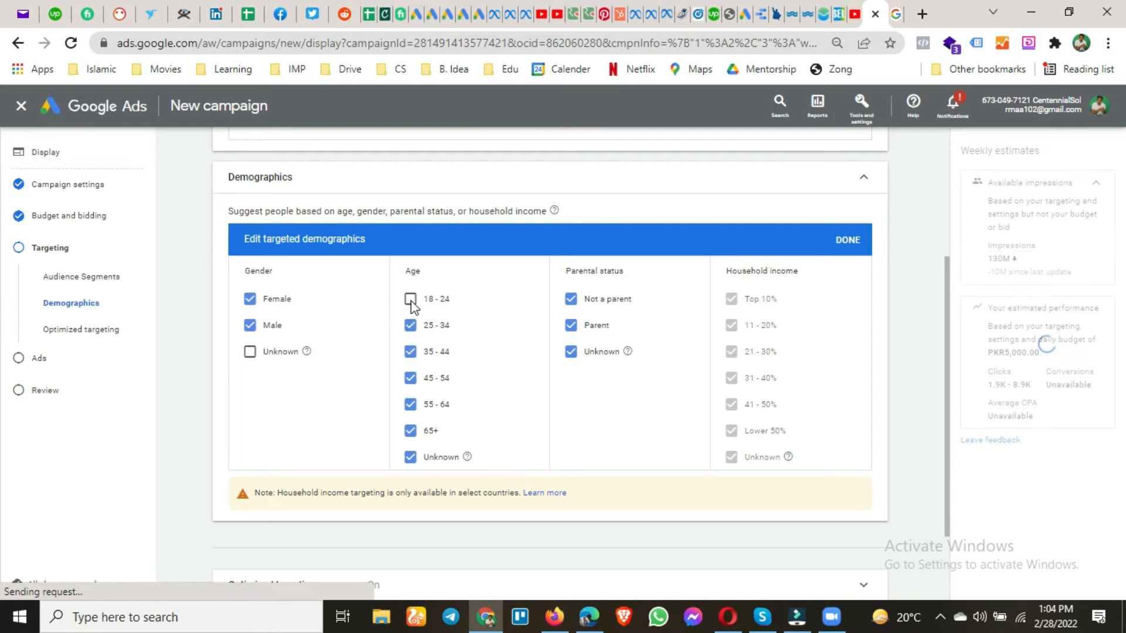
left_click(410, 458)
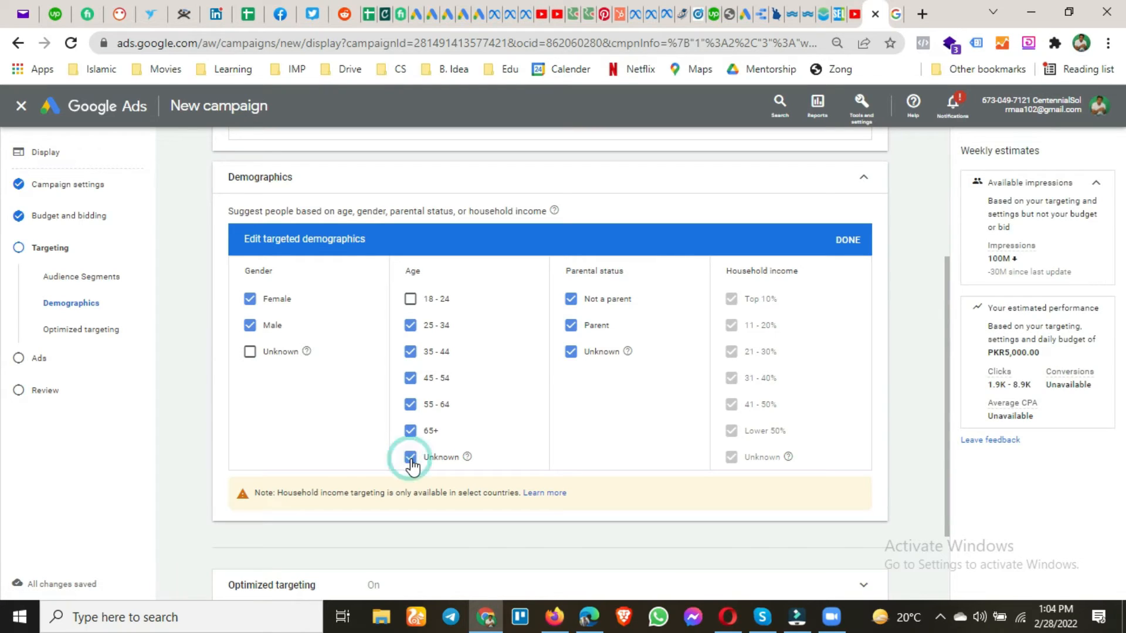
left_click(410, 432)
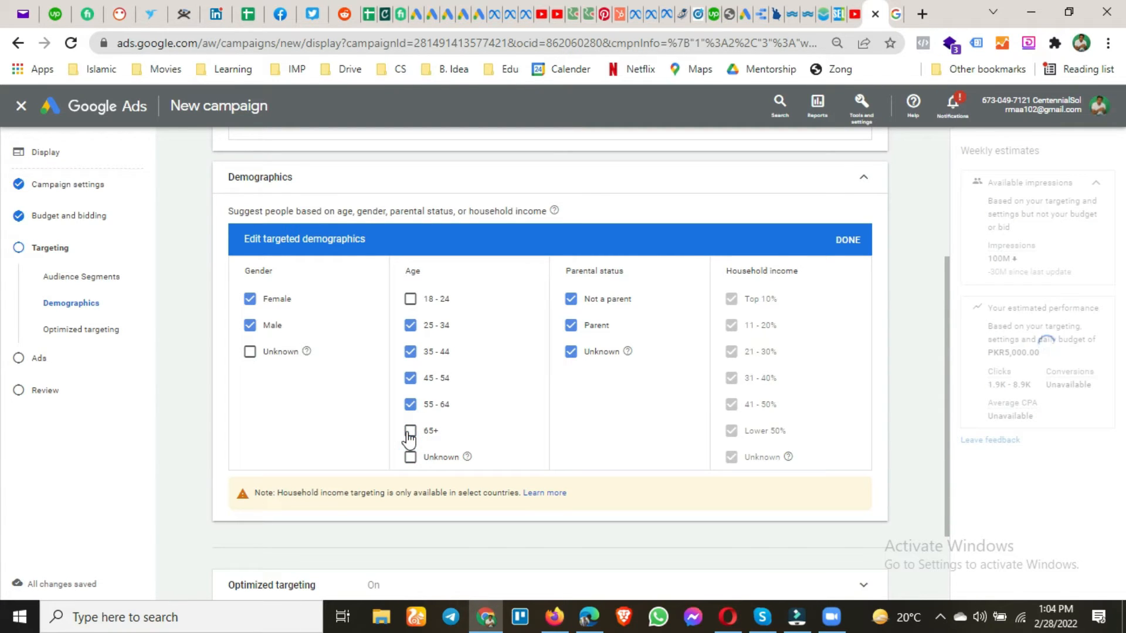
left_click(413, 406)
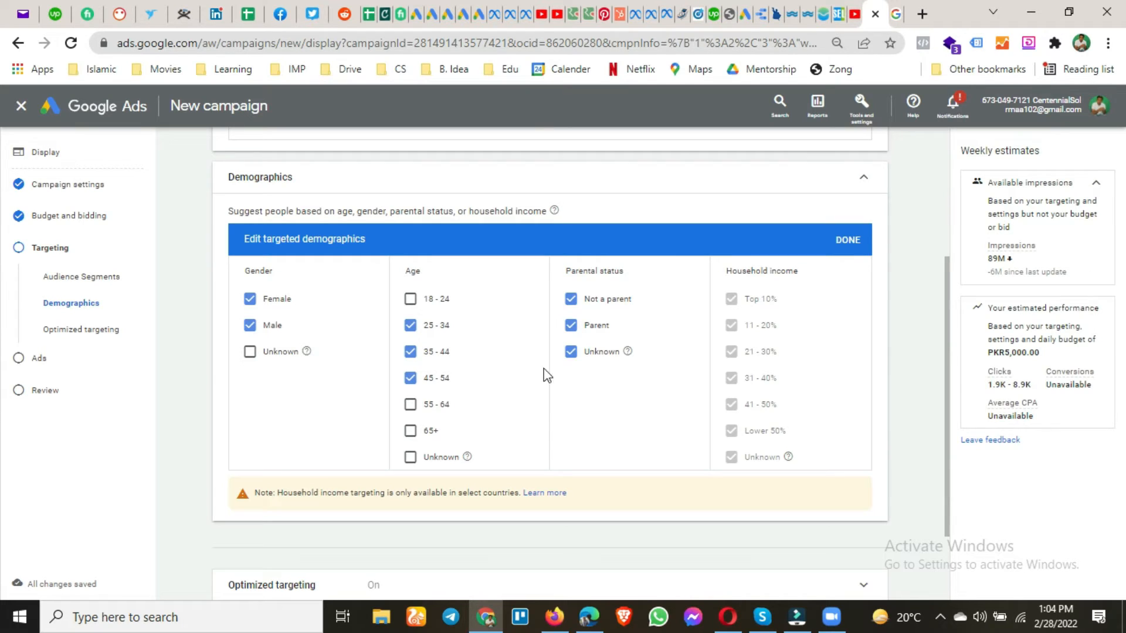
left_click(571, 352)
left_click(846, 241)
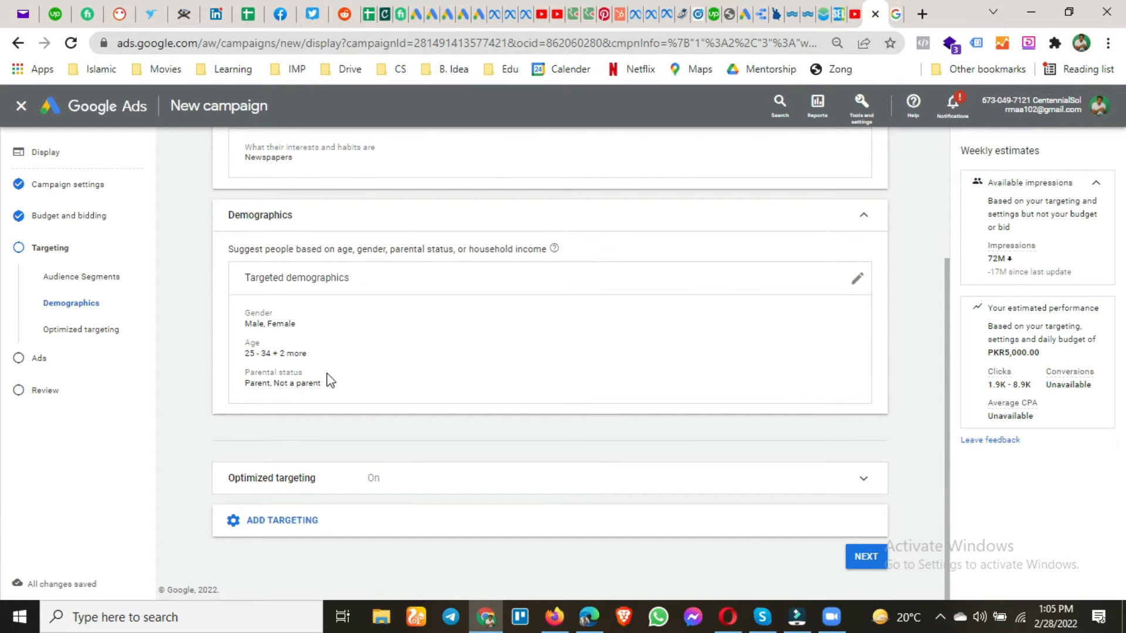
- Add keyword targeting to the campaign and finish editing it without entering any keywords
scroll(305, 352, "up", 3)
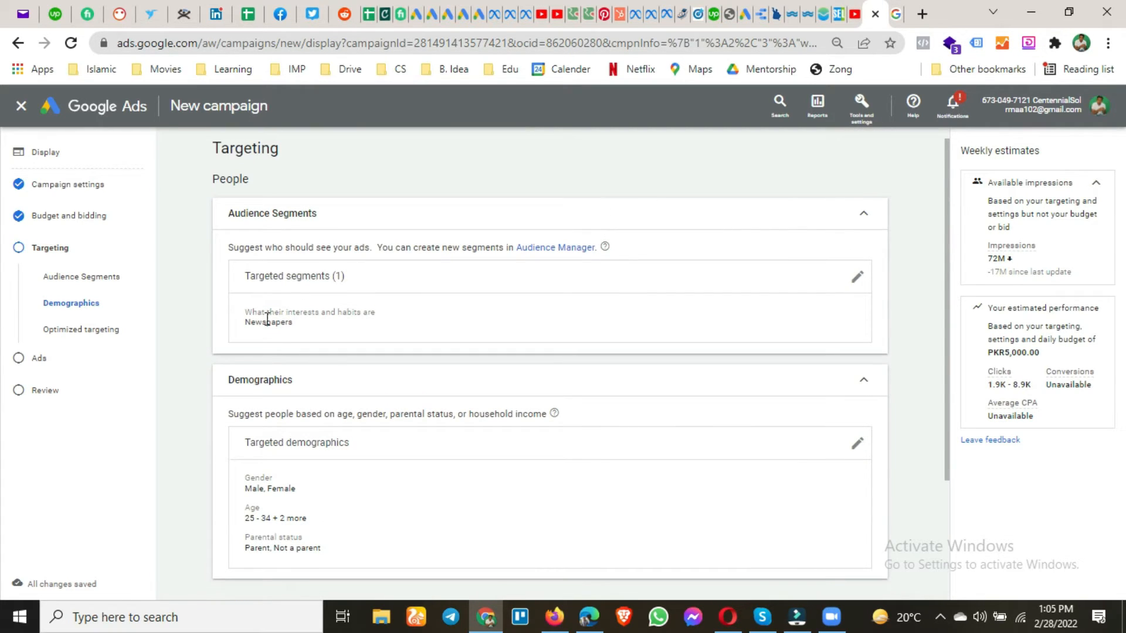
scroll(322, 337, "down", 2)
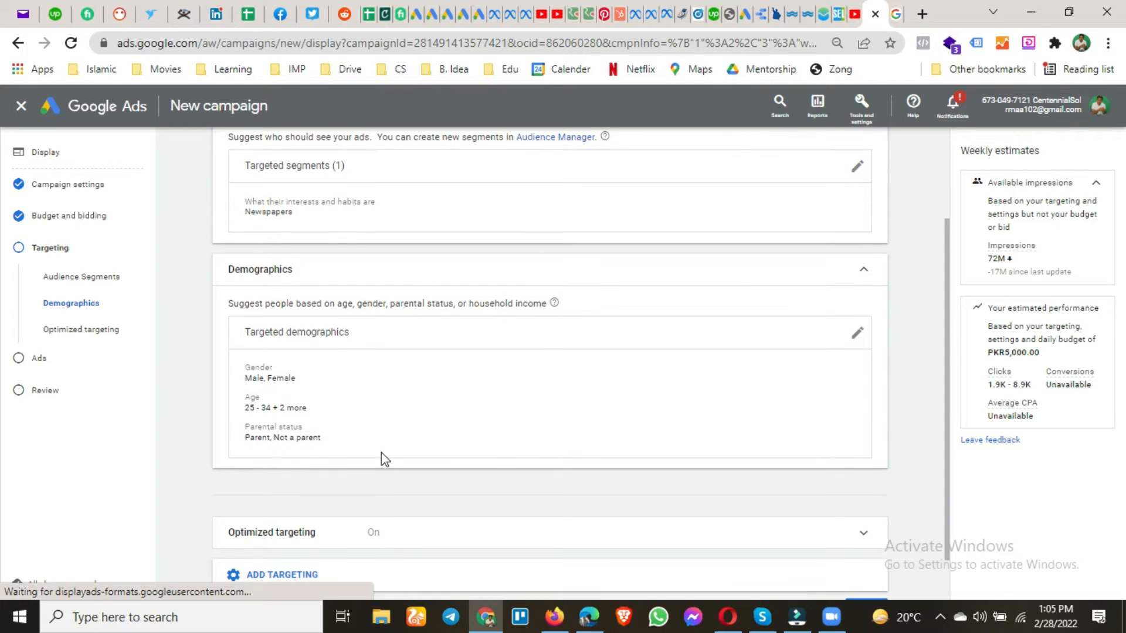
scroll(274, 419, "down", 1)
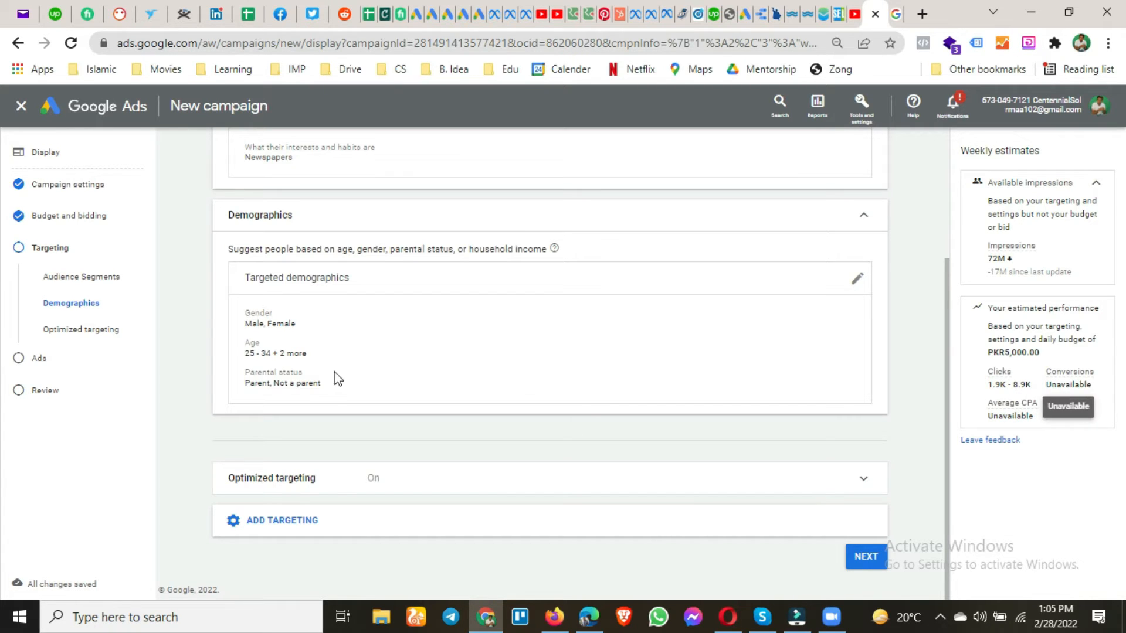
left_click(340, 520)
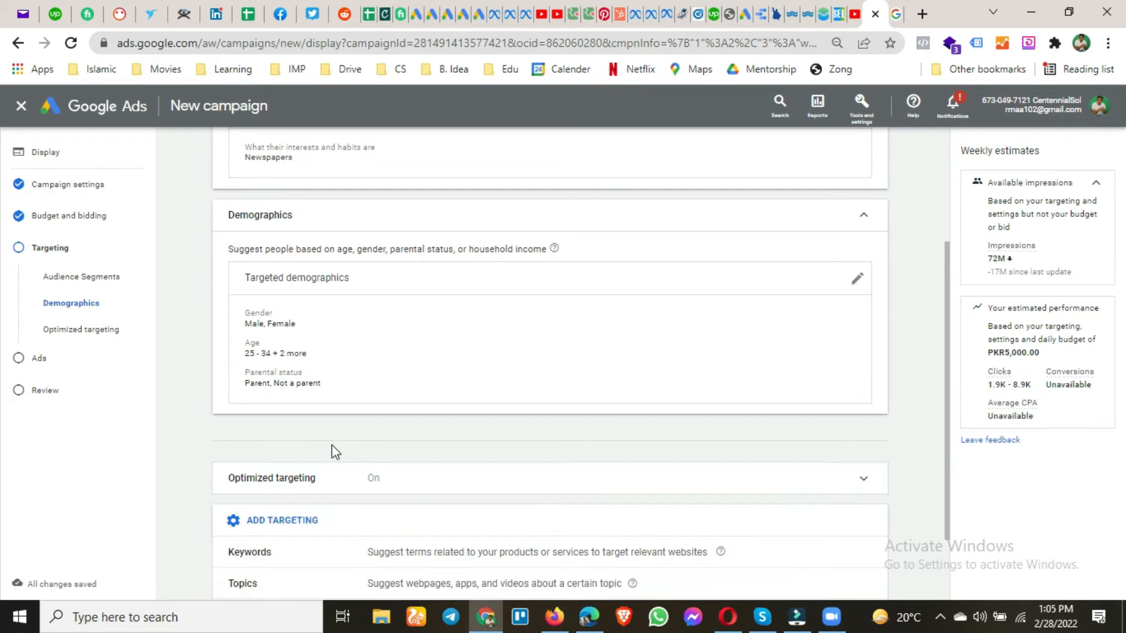
scroll(343, 475, "down", 2)
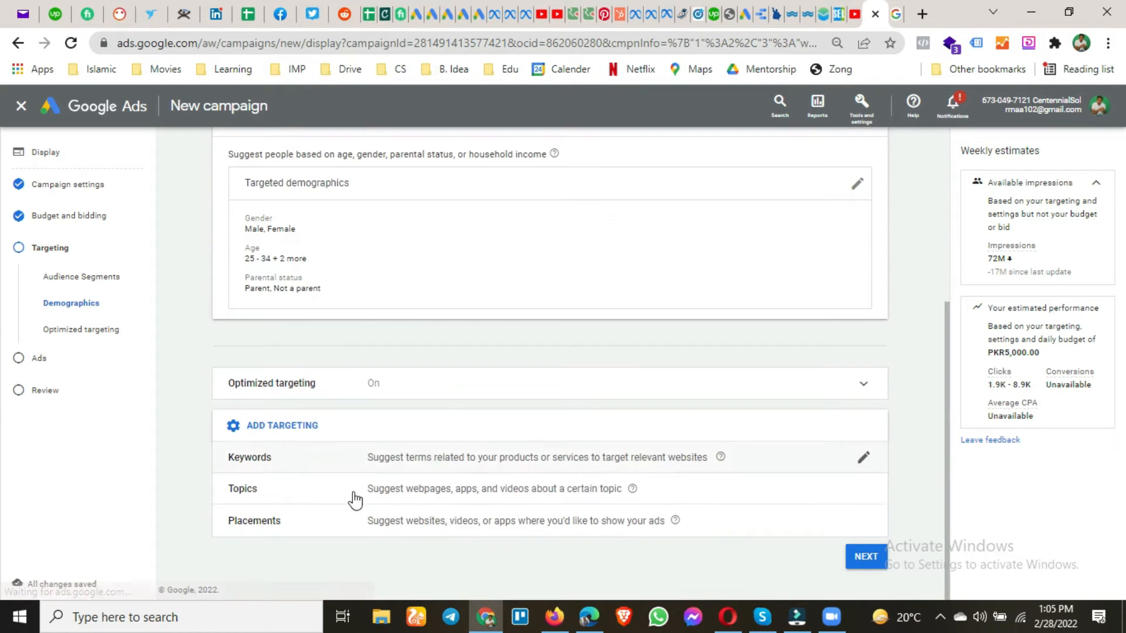
left_click(504, 475)
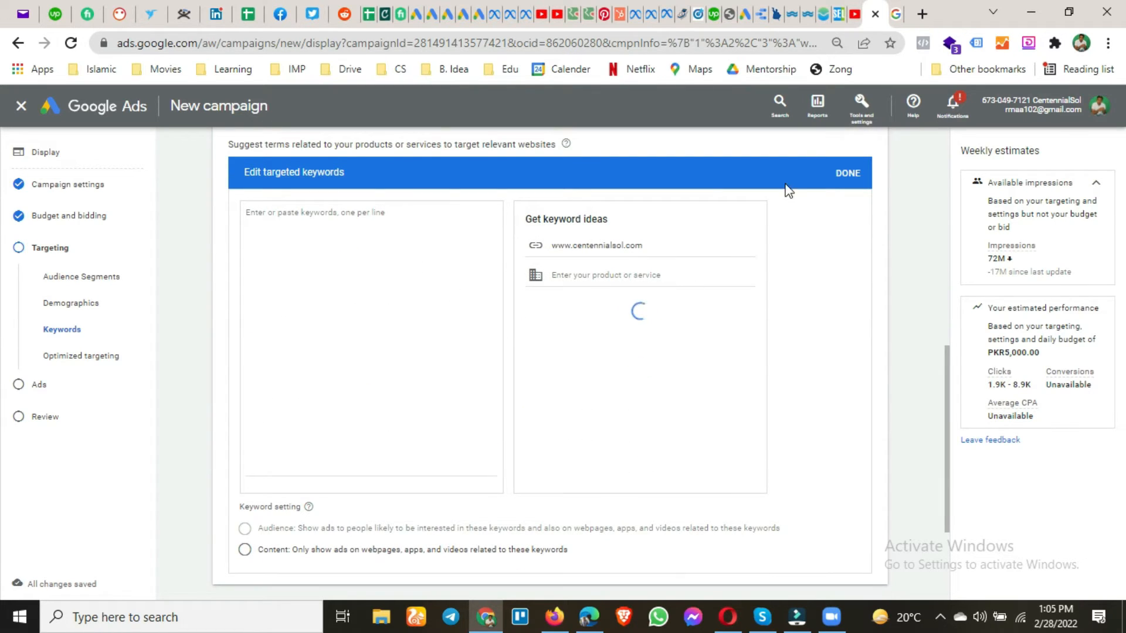
left_click(845, 236)
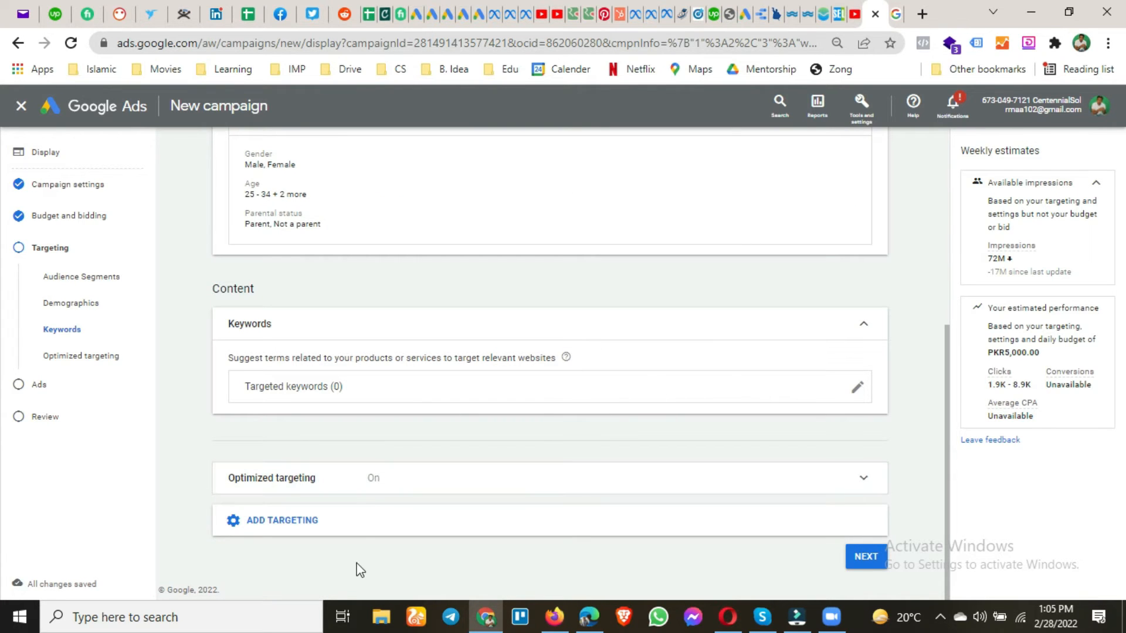
- Add topics targeting to the campaign and select the News topic
left_click(357, 527)
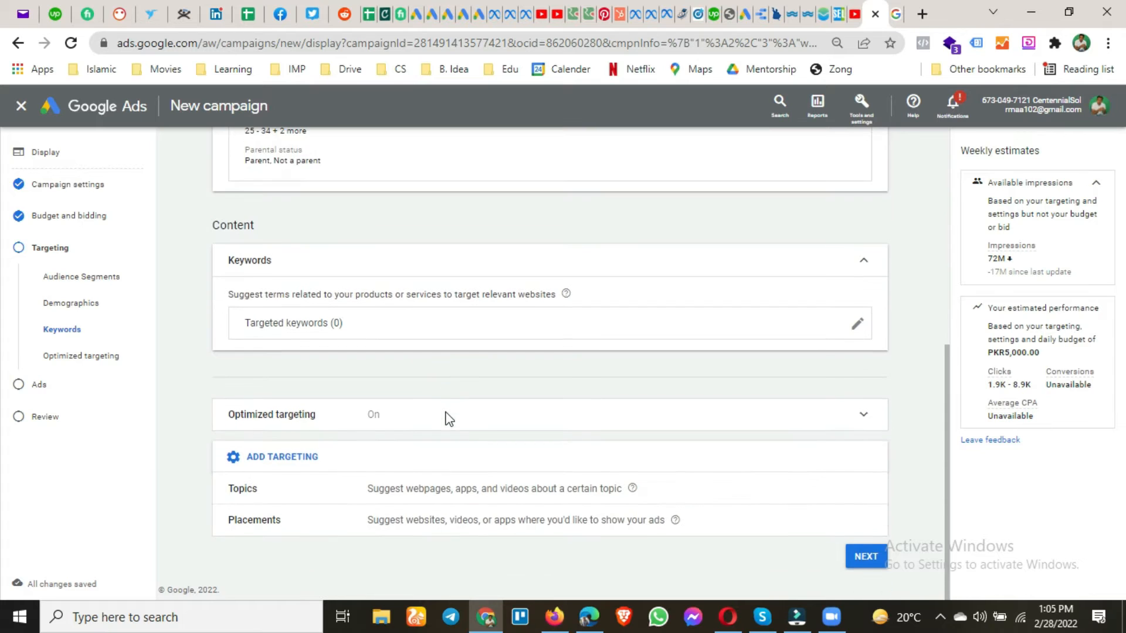
left_click(473, 494)
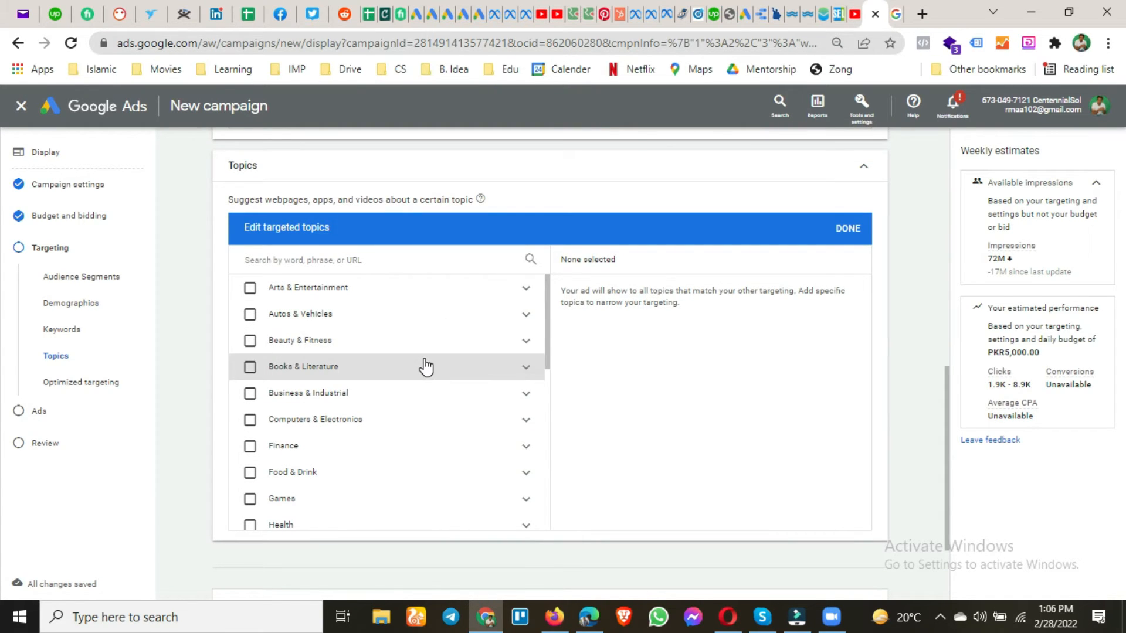
scroll(411, 368, "down", 1)
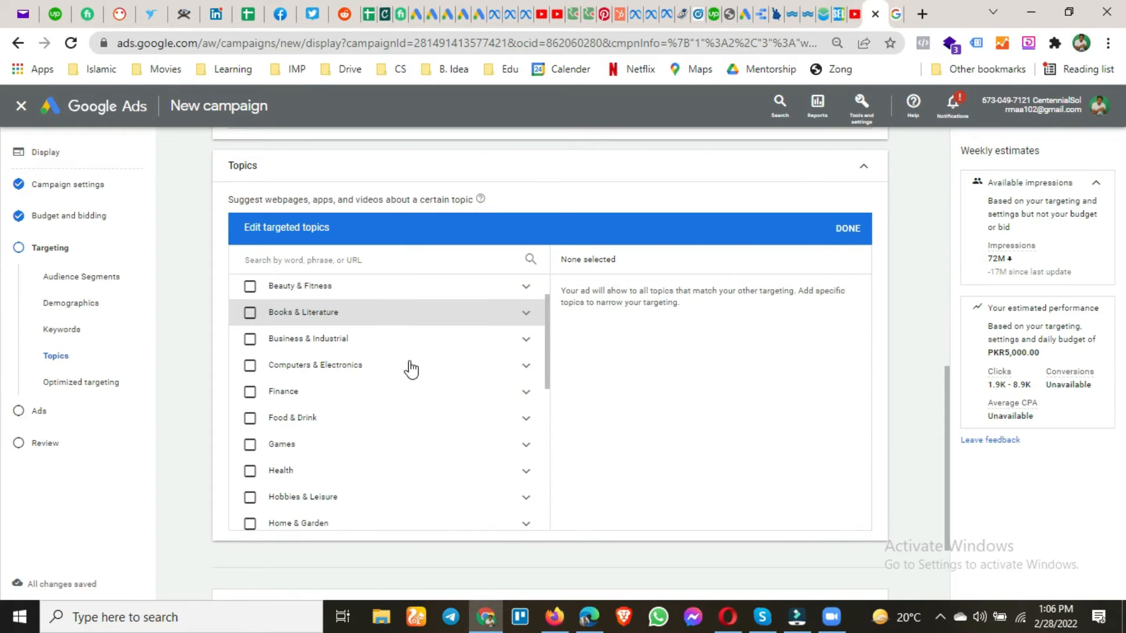
scroll(410, 368, "down", 1)
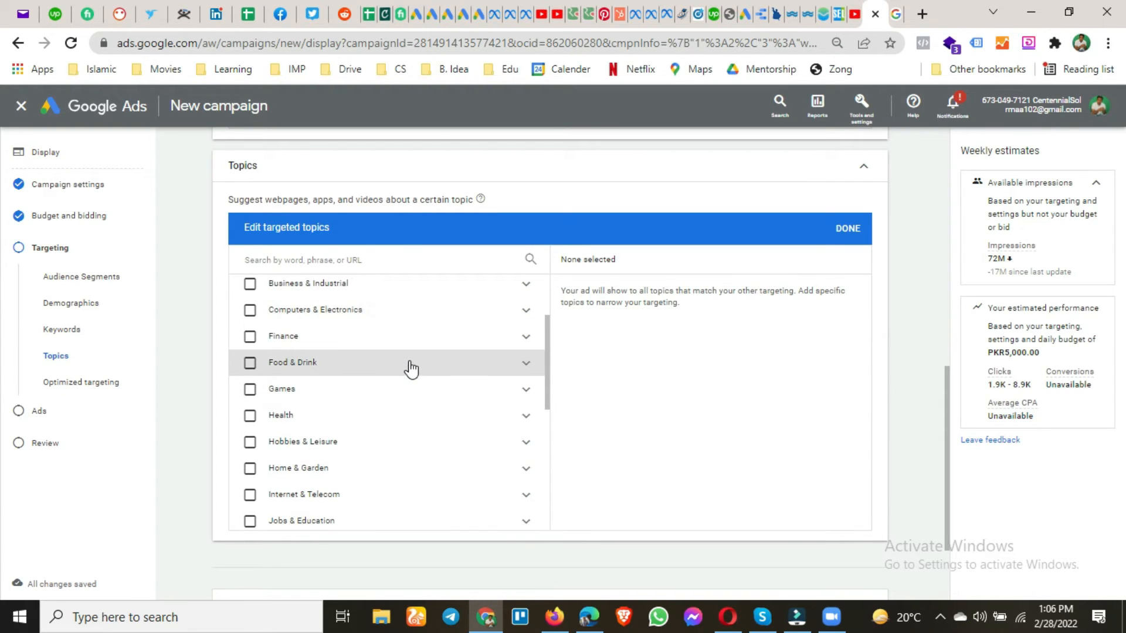
scroll(404, 380, "down", 1)
scroll(384, 404, "down", 1)
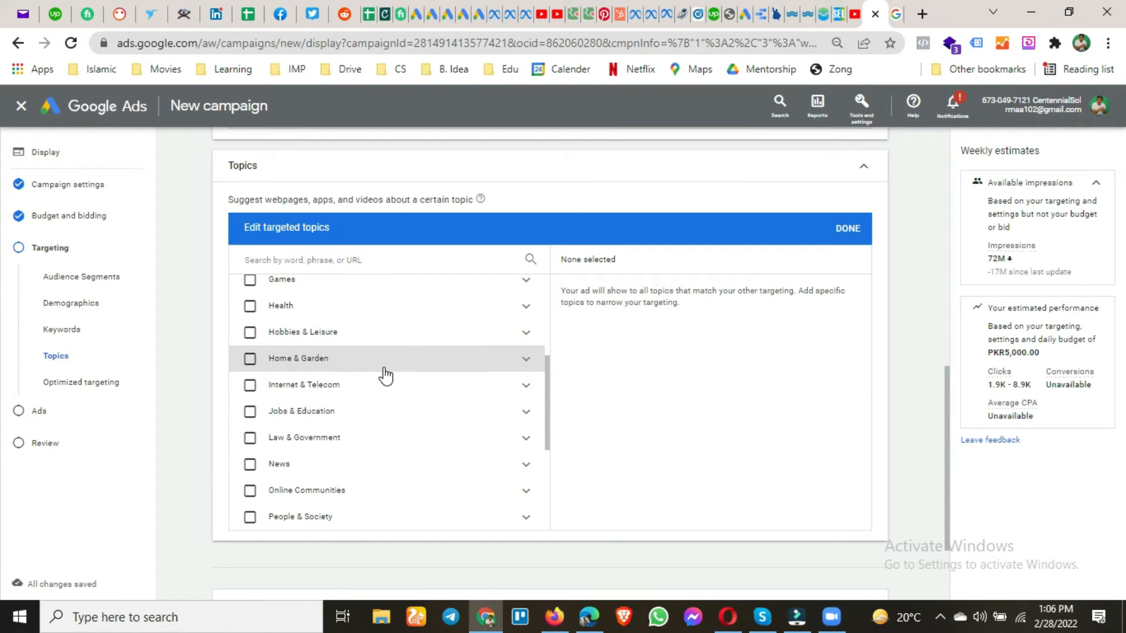
scroll(375, 402, "down", 1)
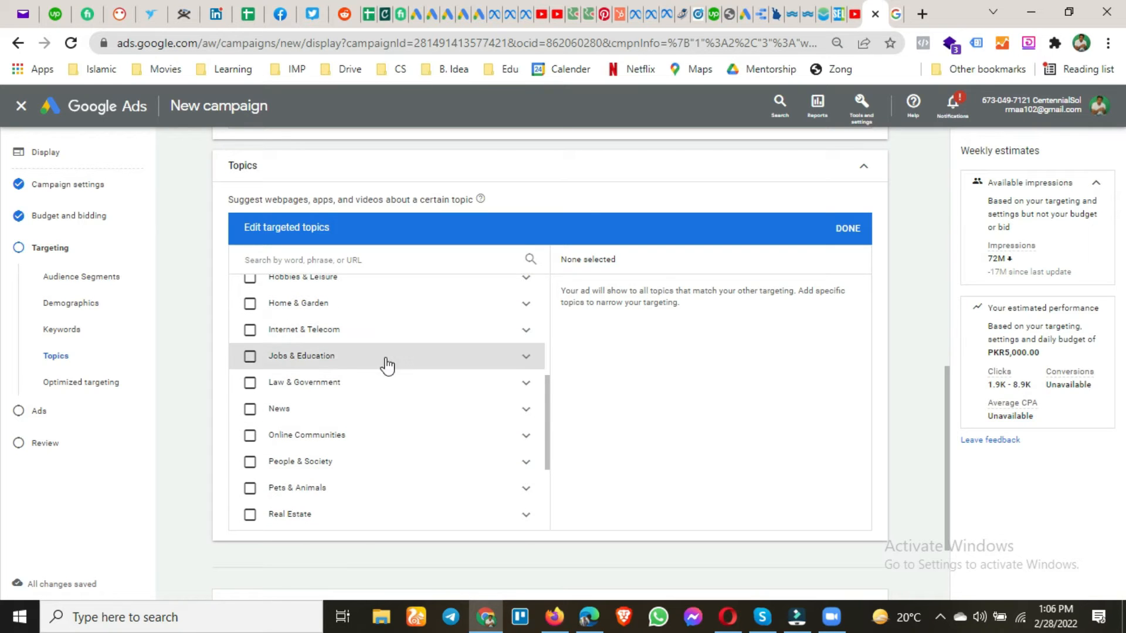
scroll(365, 420, "down", 1)
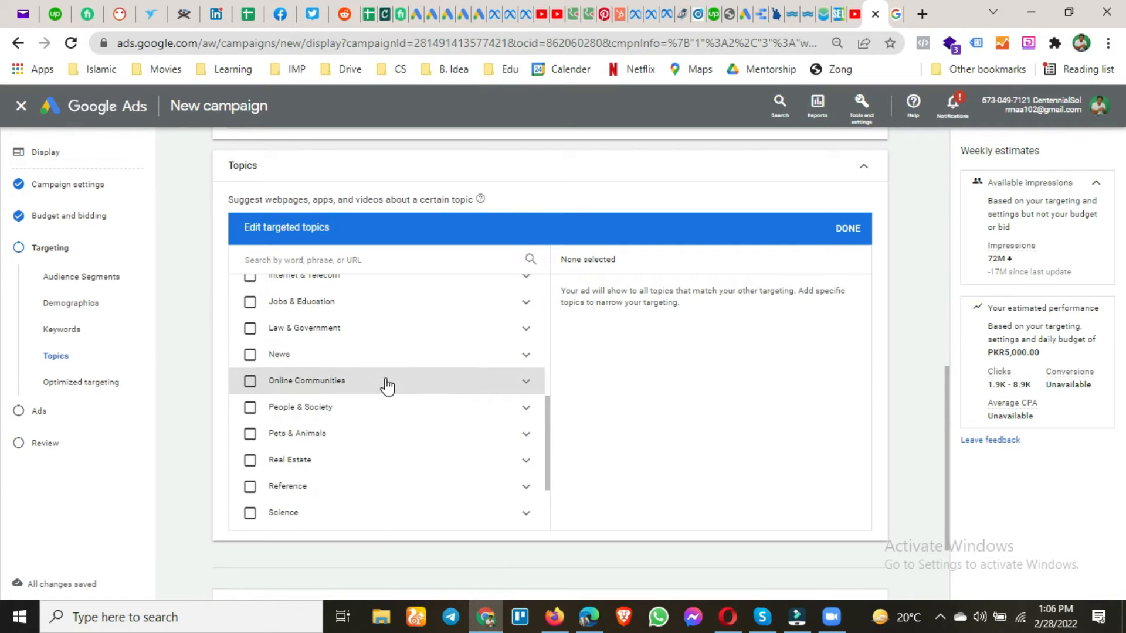
scroll(387, 420, "down", 2)
scroll(381, 420, "up", 2)
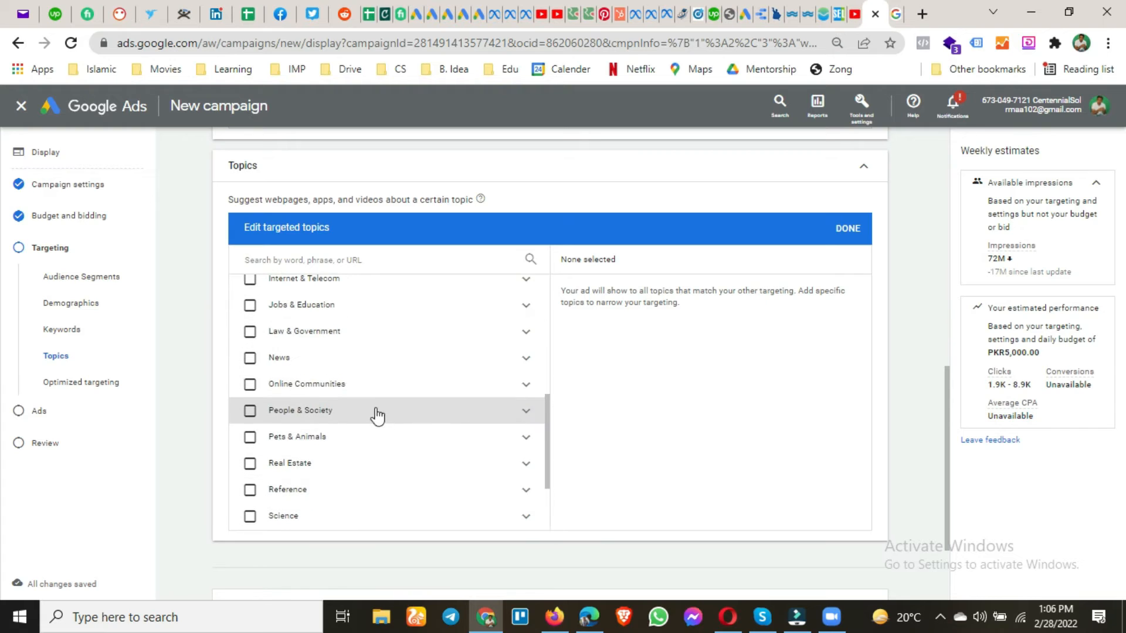
left_click(281, 359)
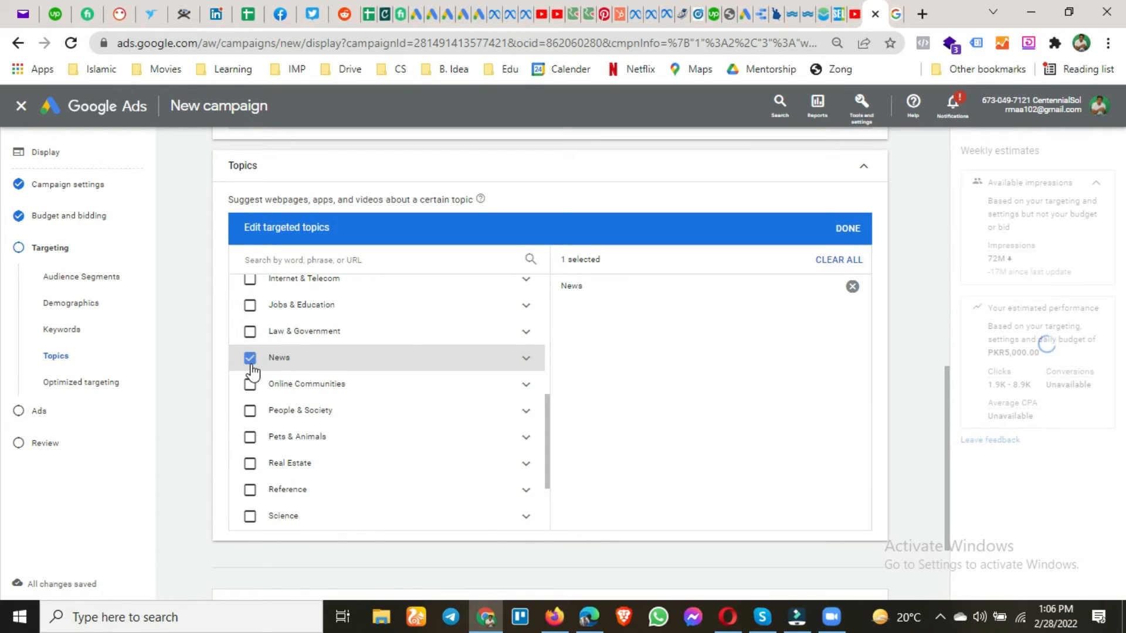
- Look through the subtopics under News and finish editing the targeted topics with only News selected
left_click(526, 361)
scroll(389, 401, "down", 3)
scroll(387, 409, "down", 4)
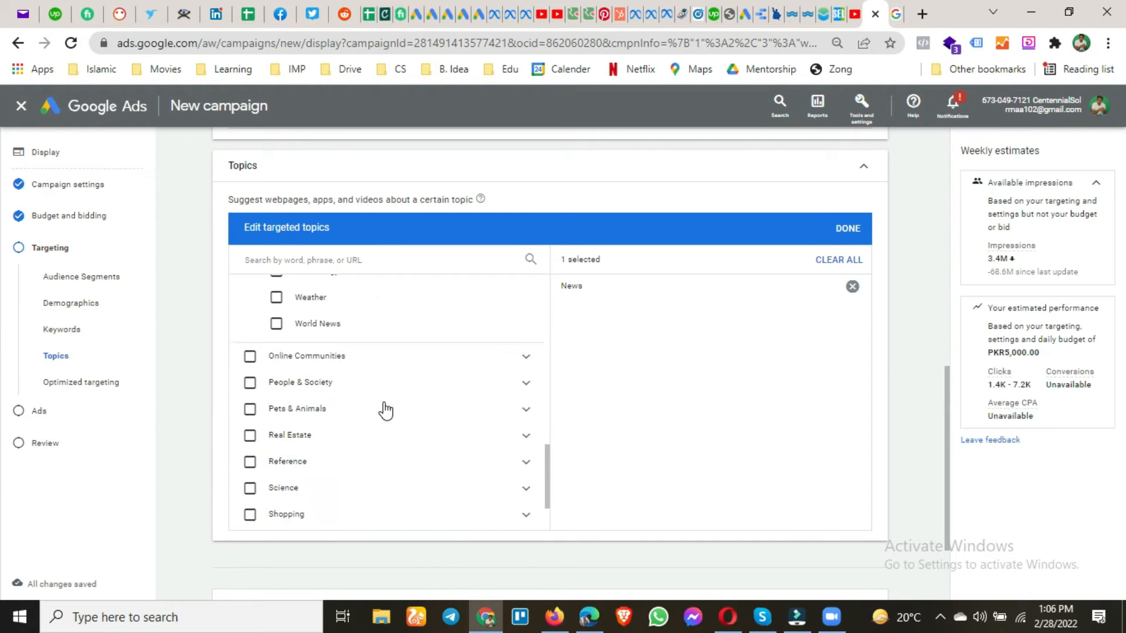
scroll(385, 410, "up", 6)
scroll(385, 410, "up", 2)
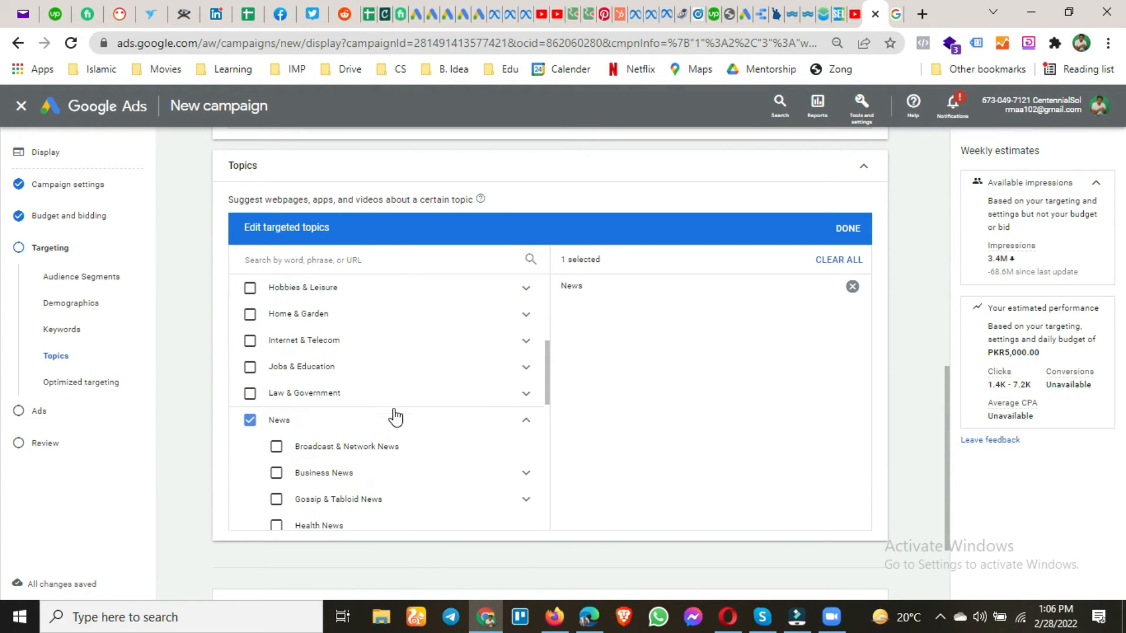
left_click(525, 419)
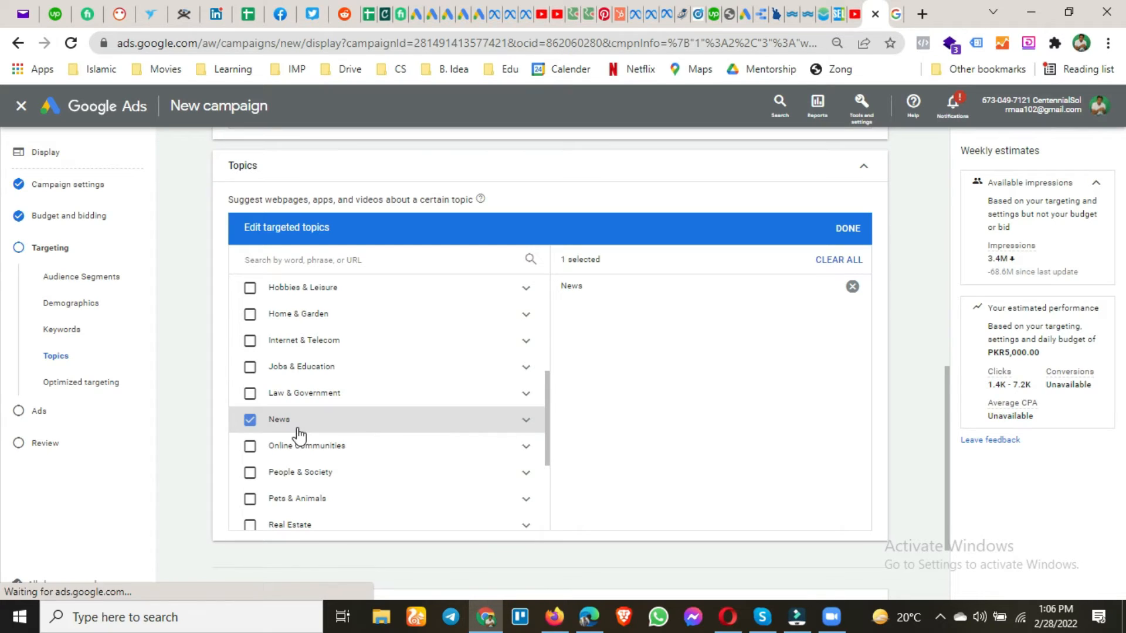
left_click(842, 239)
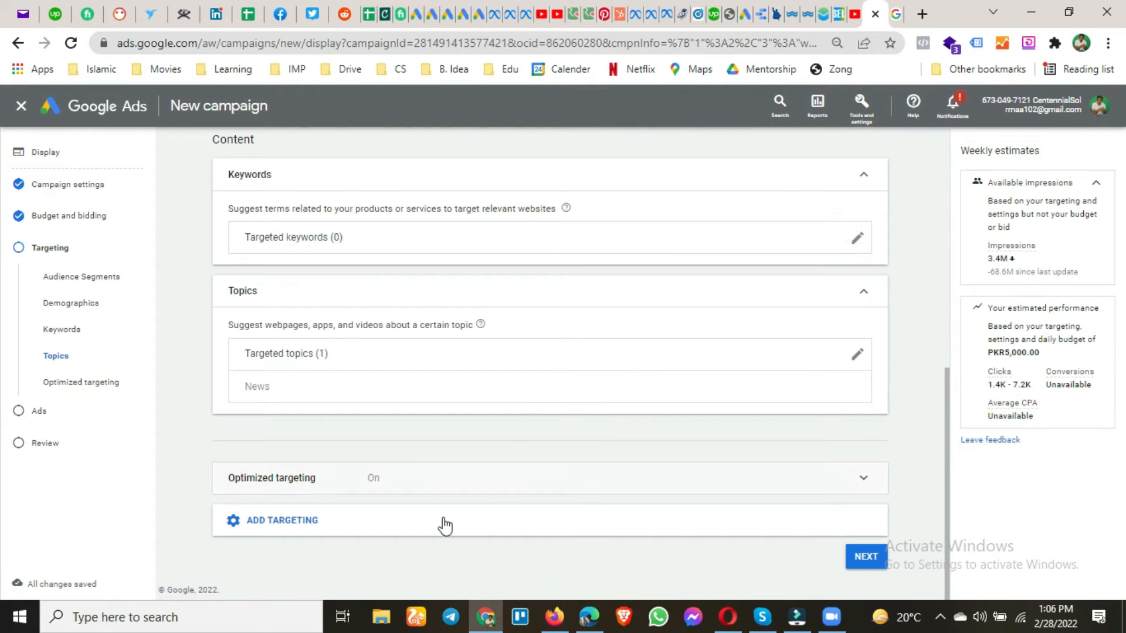
- Add placements targeting and search the website placements for paperpk
left_click(446, 527)
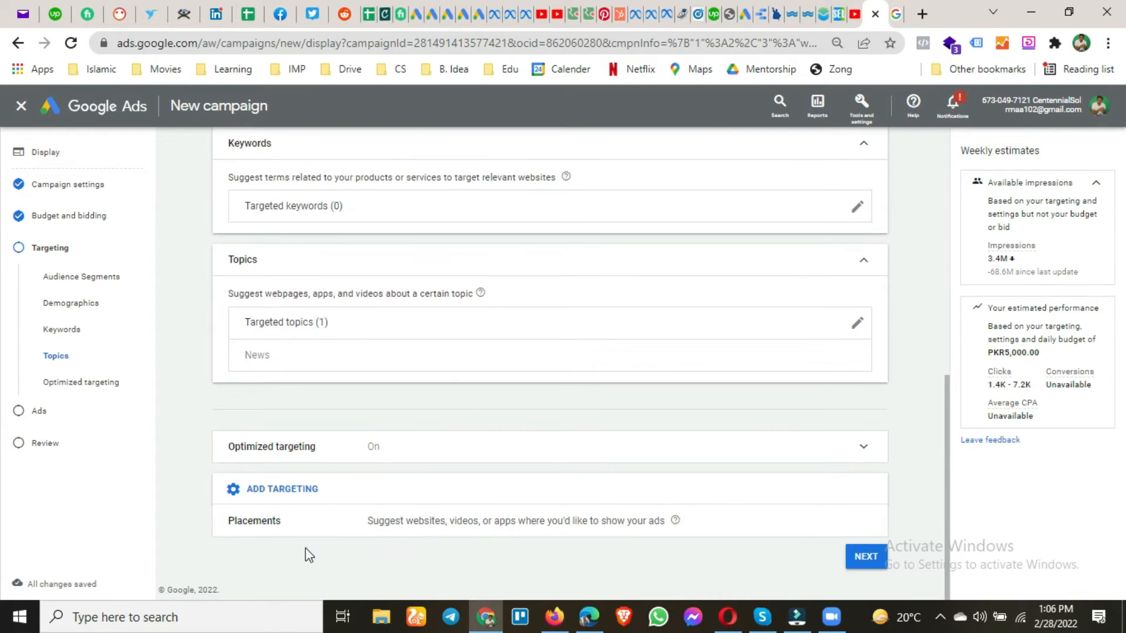
left_click(403, 522)
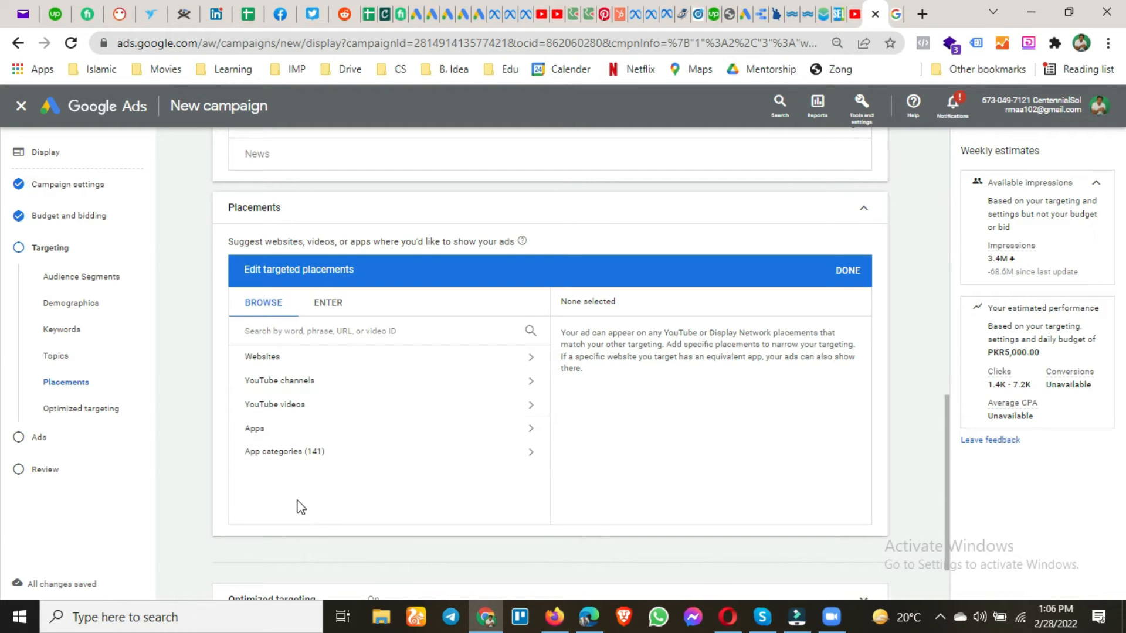
left_click(295, 363)
left_click(378, 336)
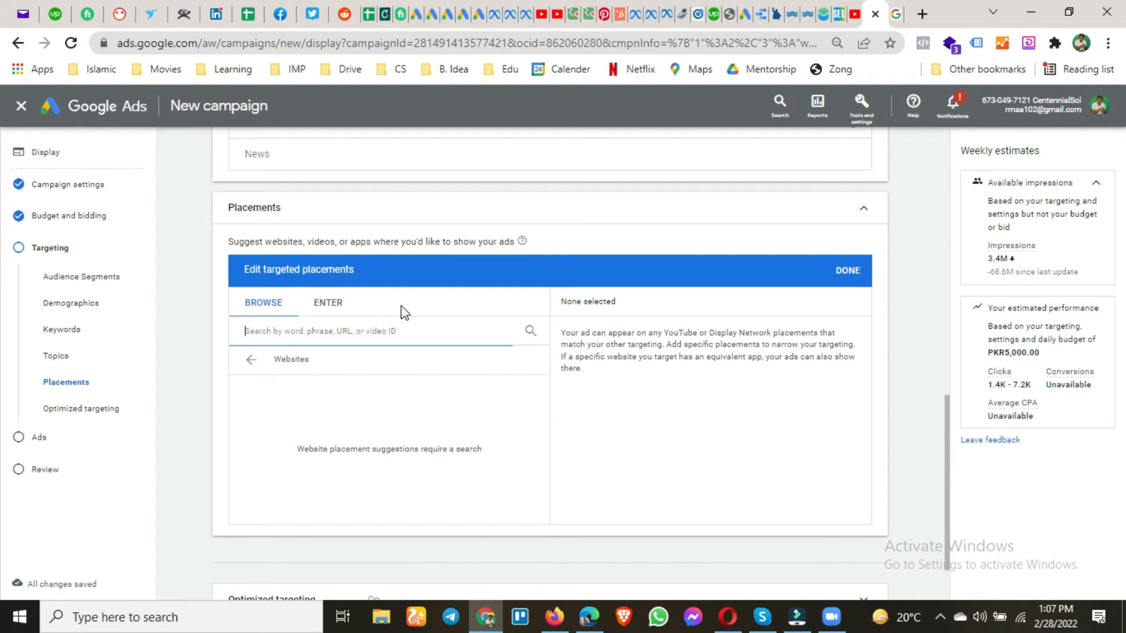
type("paperl")
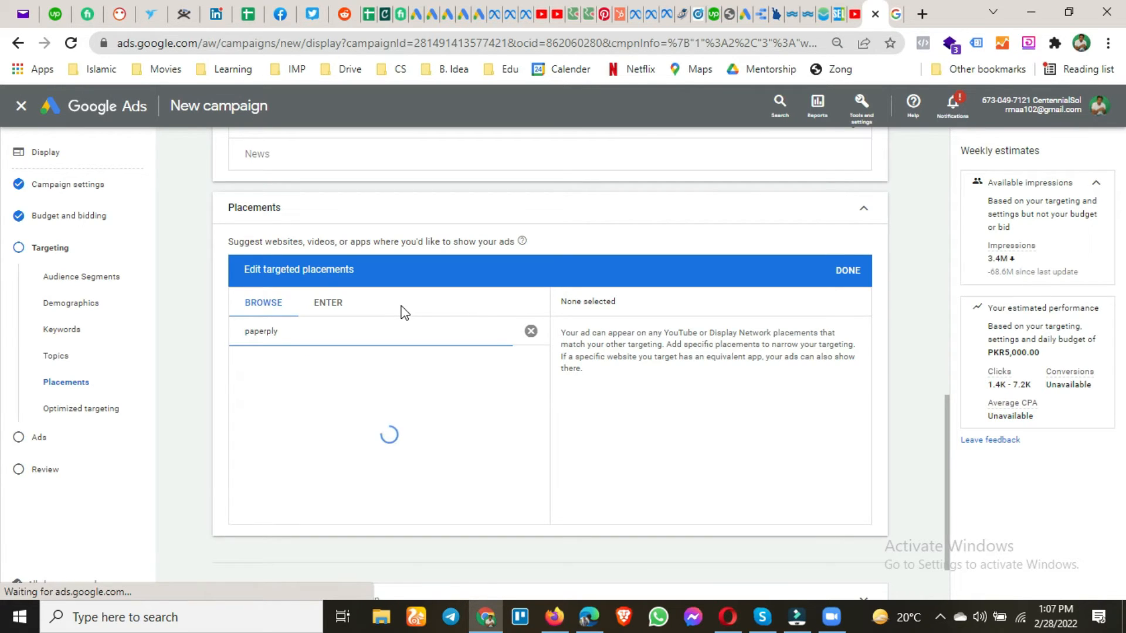
key("BackSpace")
type("k.com")
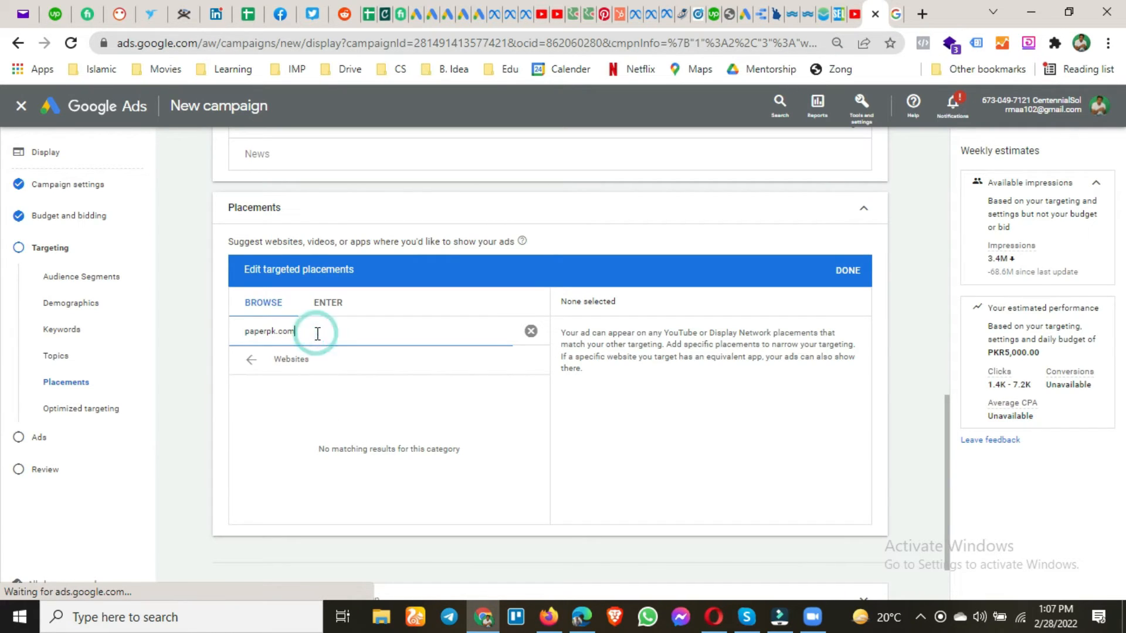
key("BackSpace")
key("BackSpace")
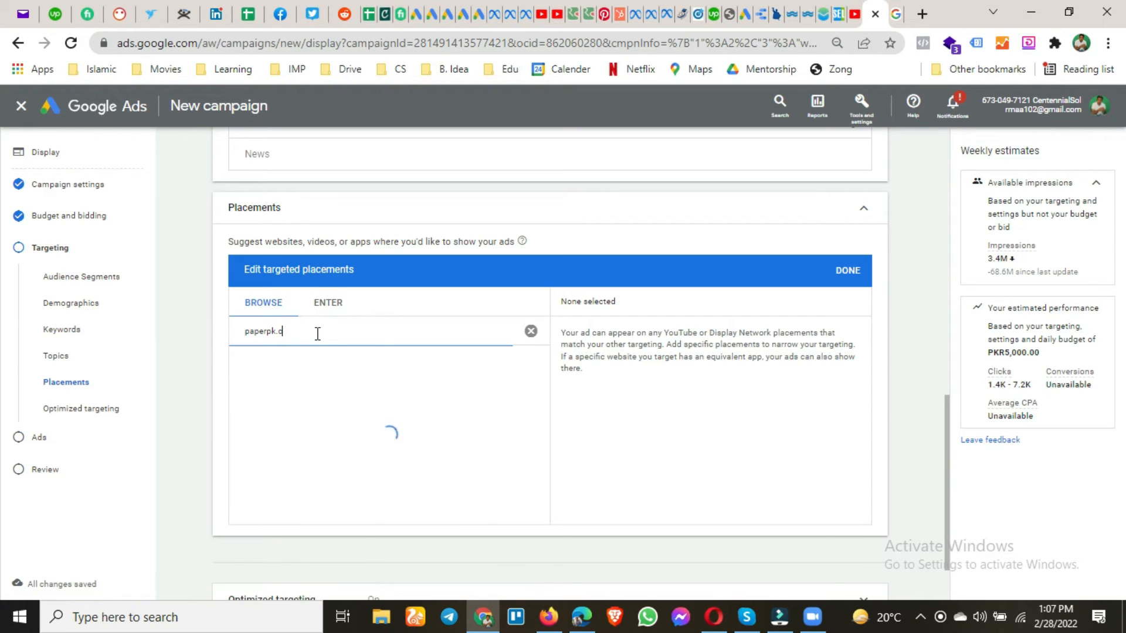
key("BackSpace")
key("BackSpace")
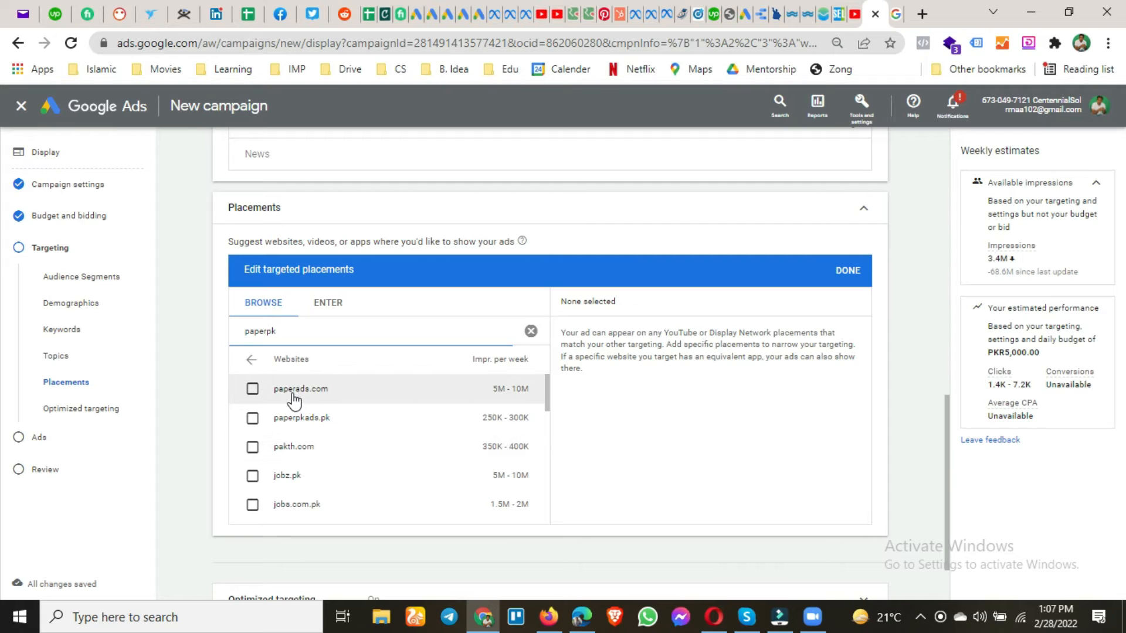
- Target the websites rozee.pk and pakistanjobsbank.com and finish editing the targeted placements
left_click(253, 422)
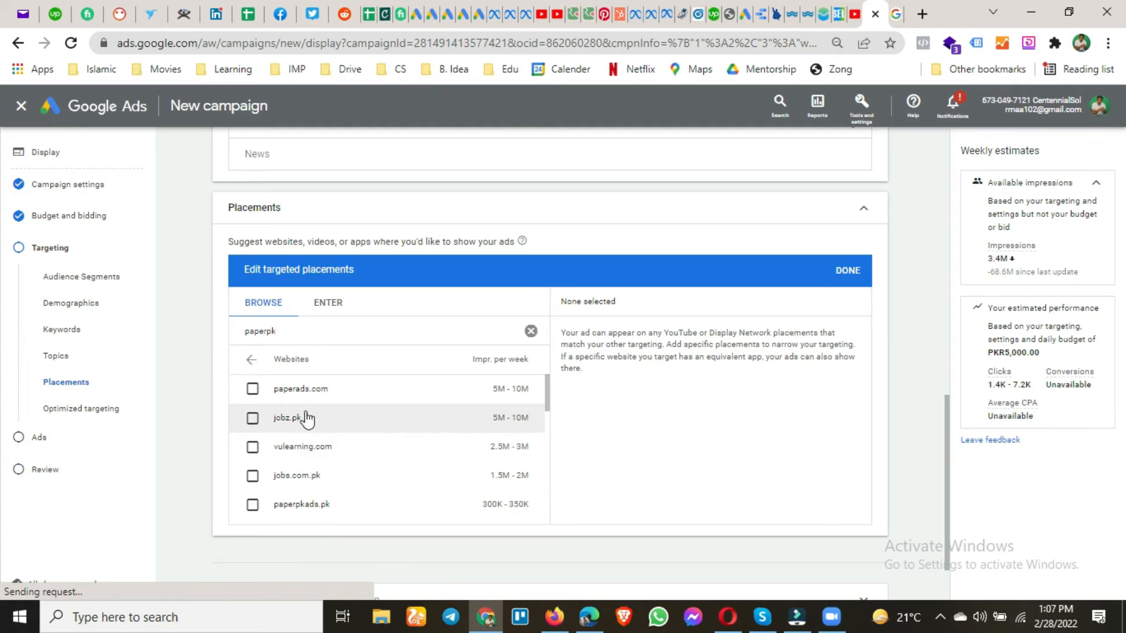
scroll(308, 421, "down", 3)
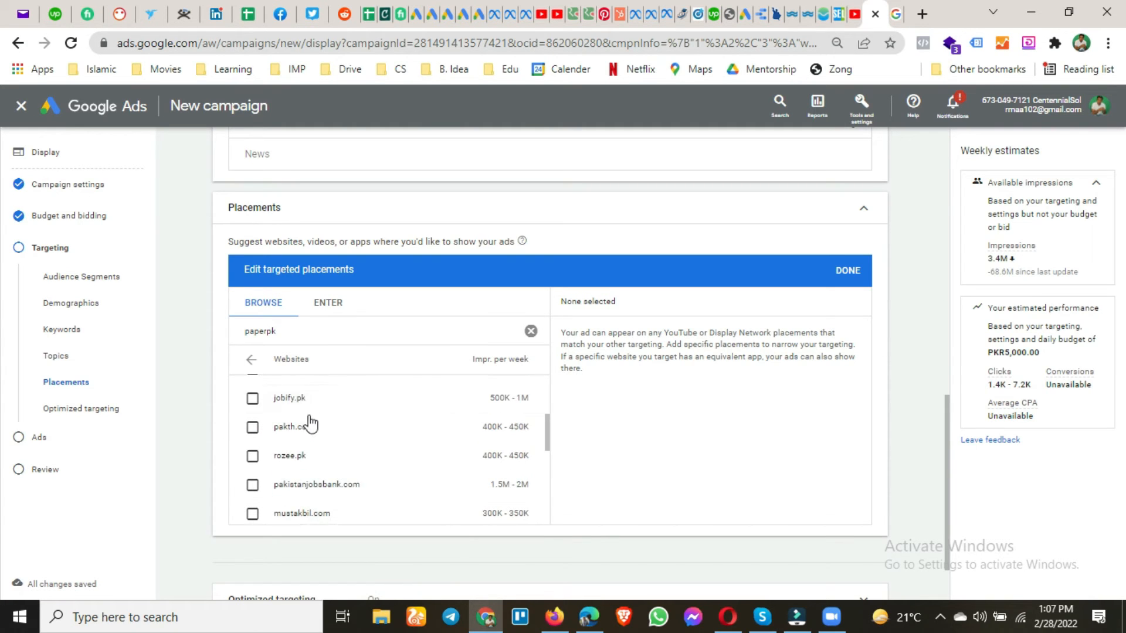
left_click(251, 464)
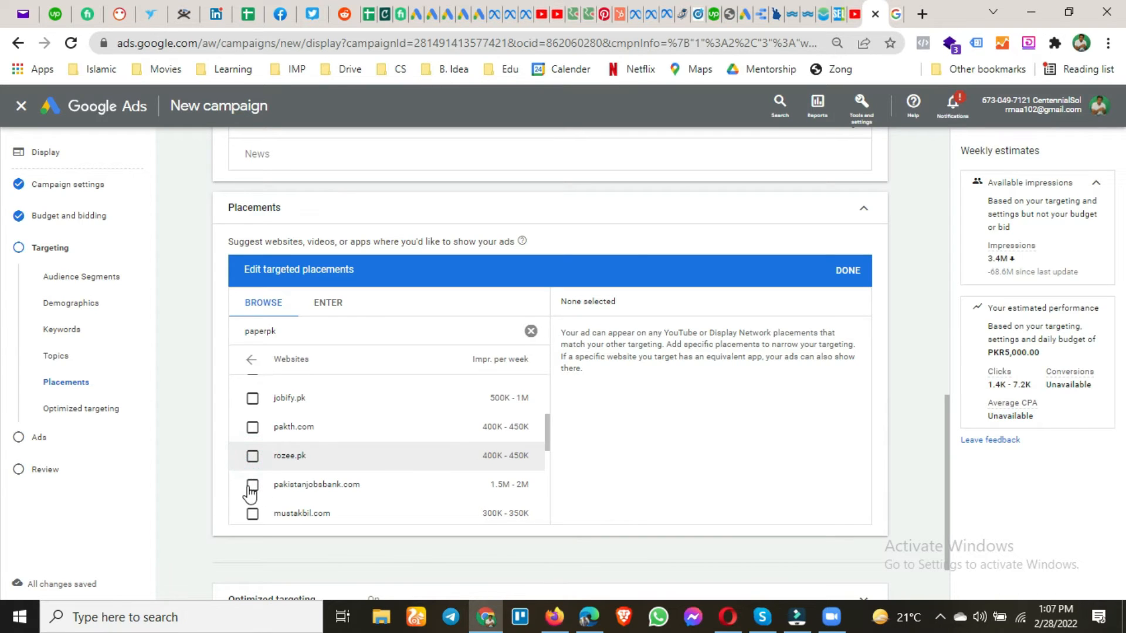
left_click(275, 495)
scroll(275, 495, "down", 2)
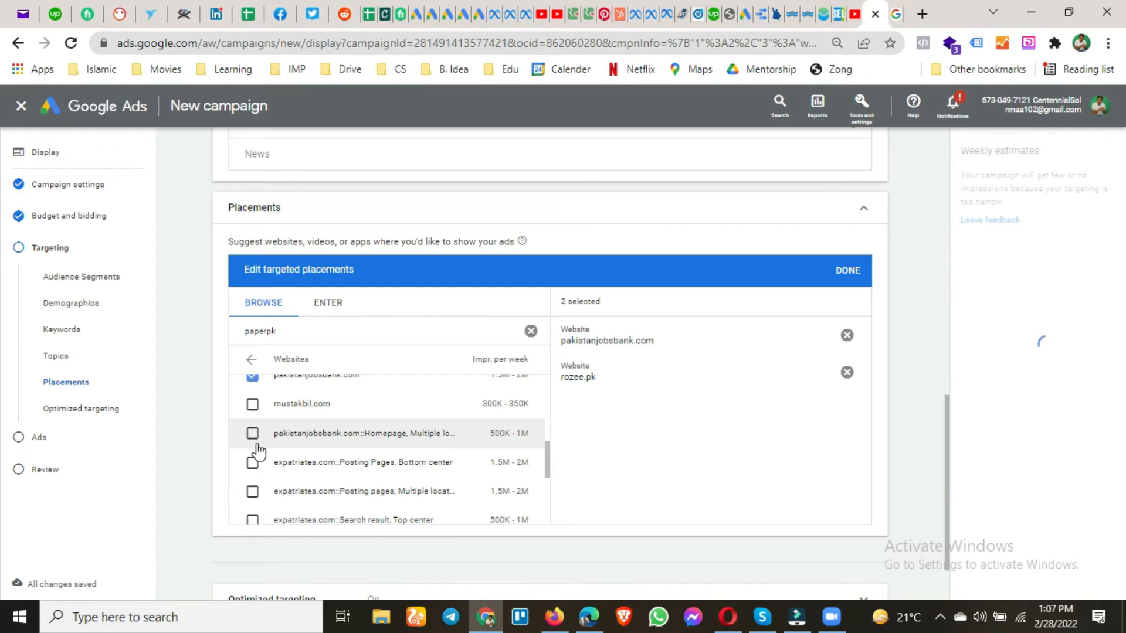
scroll(259, 452, "down", 8)
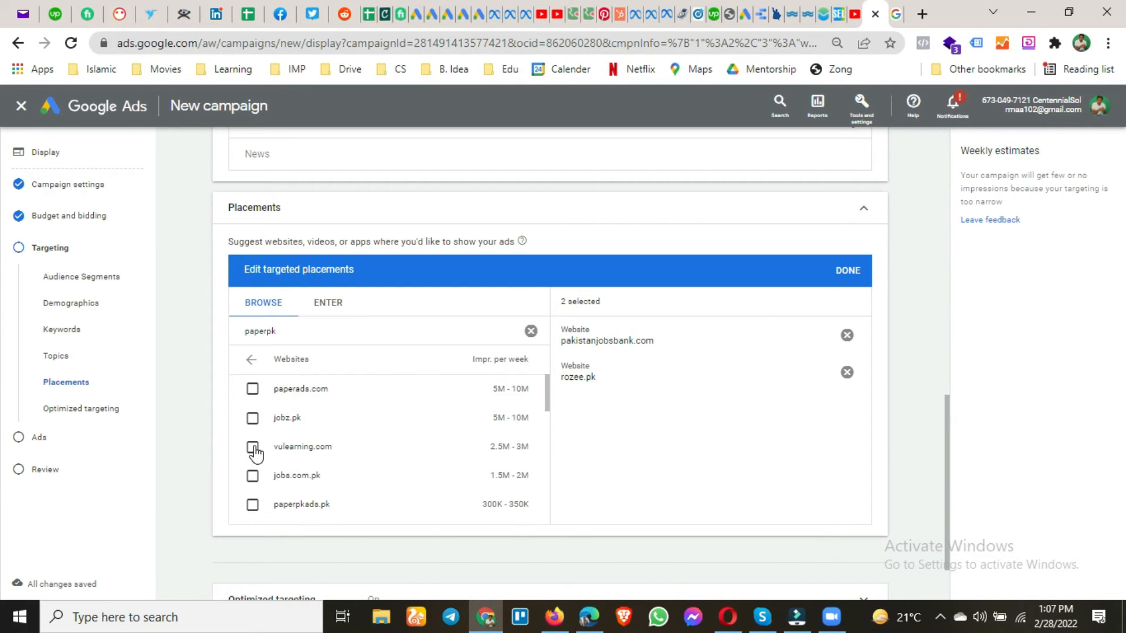
left_click(845, 279)
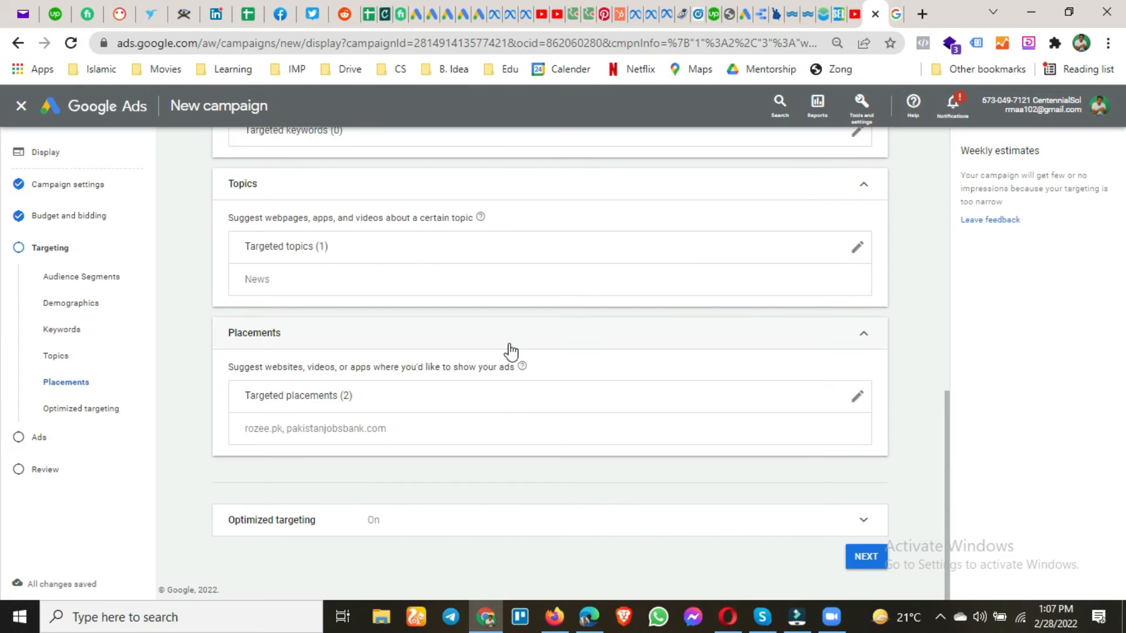
- Review the campaign's audience, demographics, keywords, topics and placements targeting and continue to ad creation
scroll(512, 352, "up", 2)
scroll(512, 352, "up", 7)
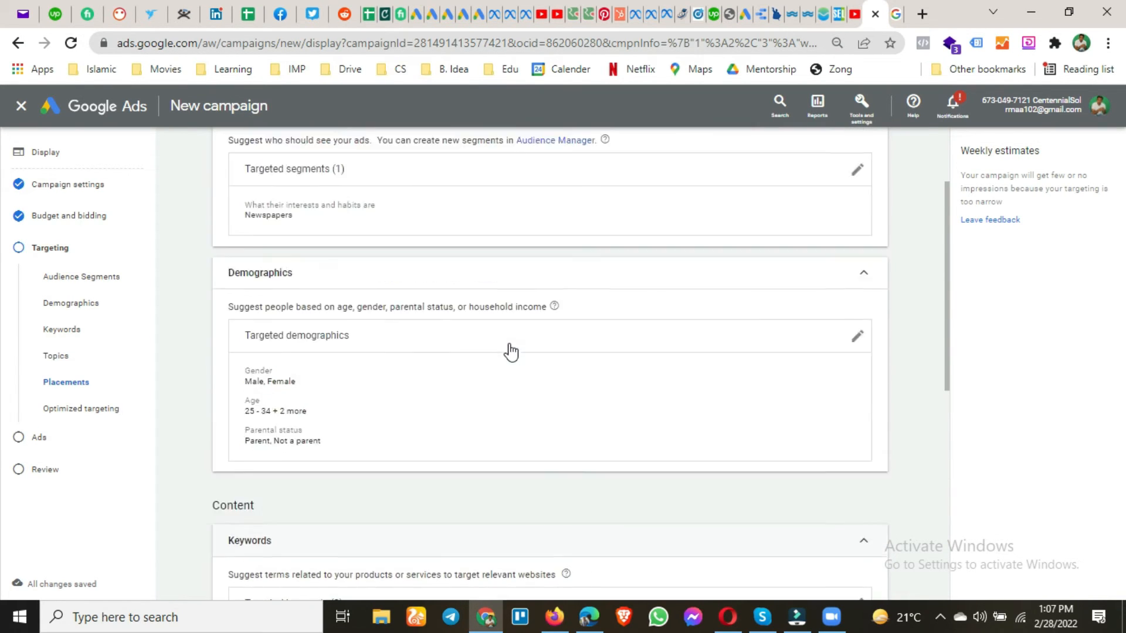
scroll(510, 352, "down", 4)
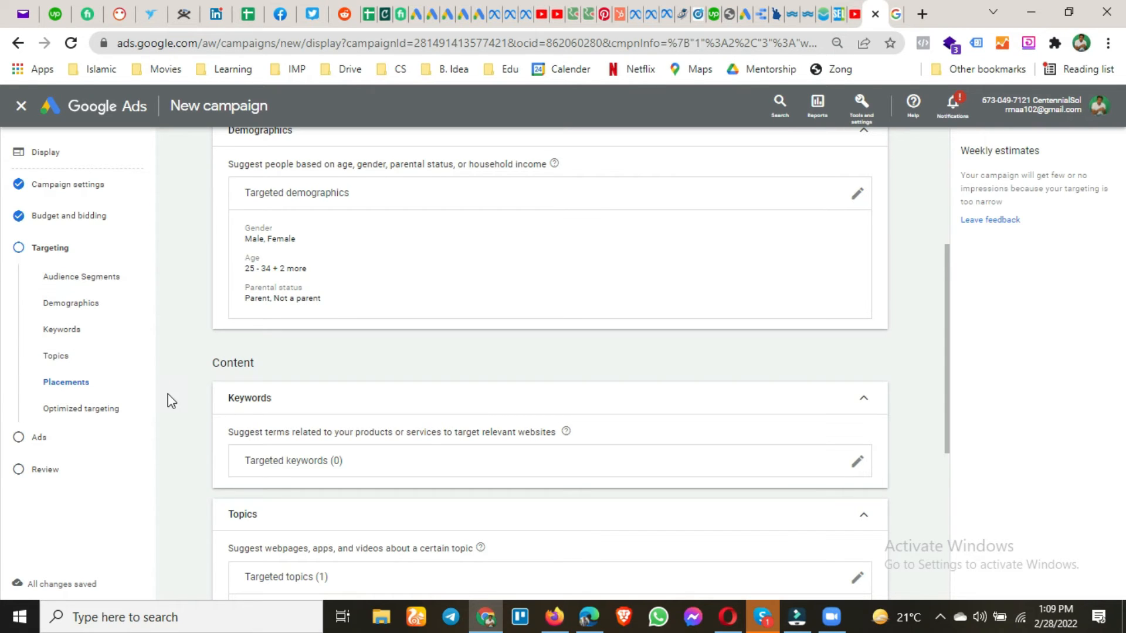
scroll(170, 401, "down", 5)
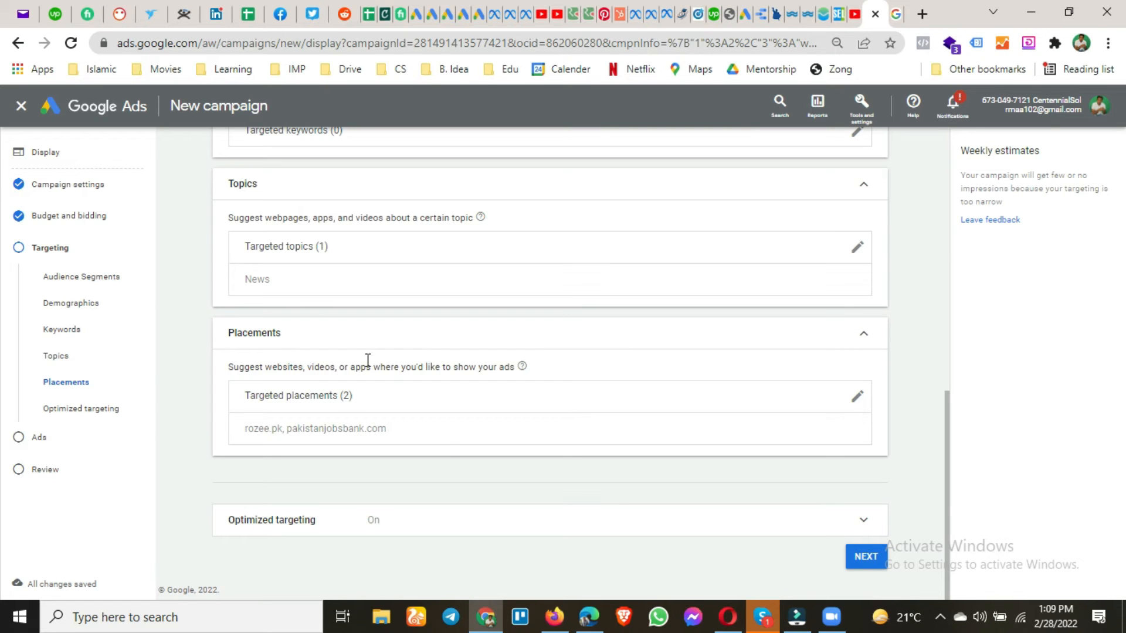
left_click(861, 562)
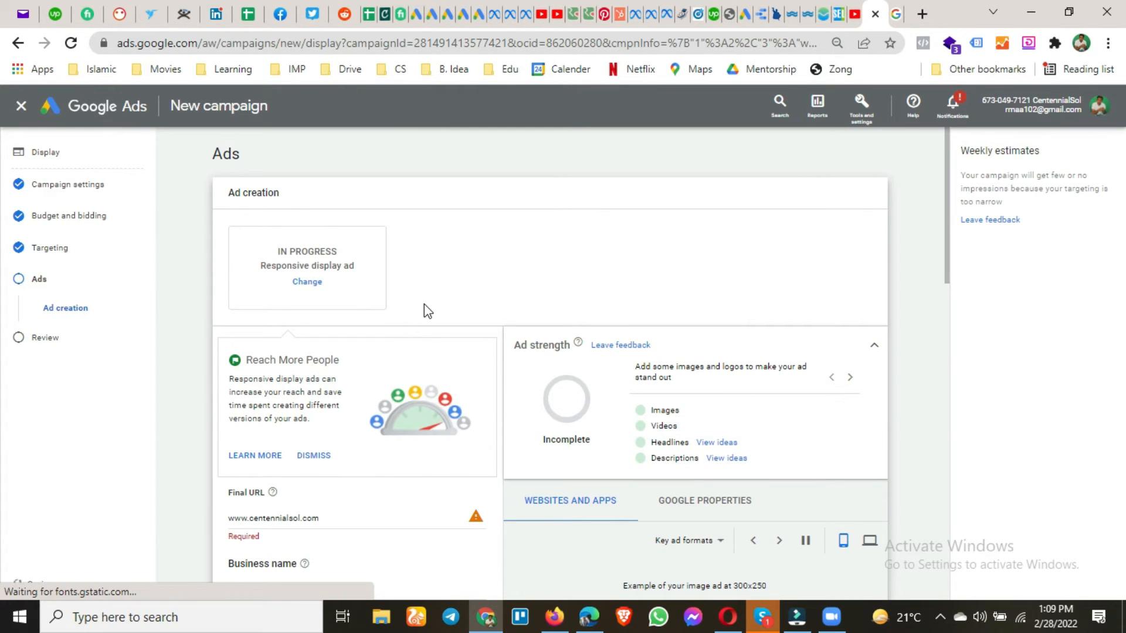
- Examine the responsive display ad form, from final URL, business name and images to headlines and descriptions
scroll(424, 304, "down", 4)
scroll(424, 303, "down", 12)
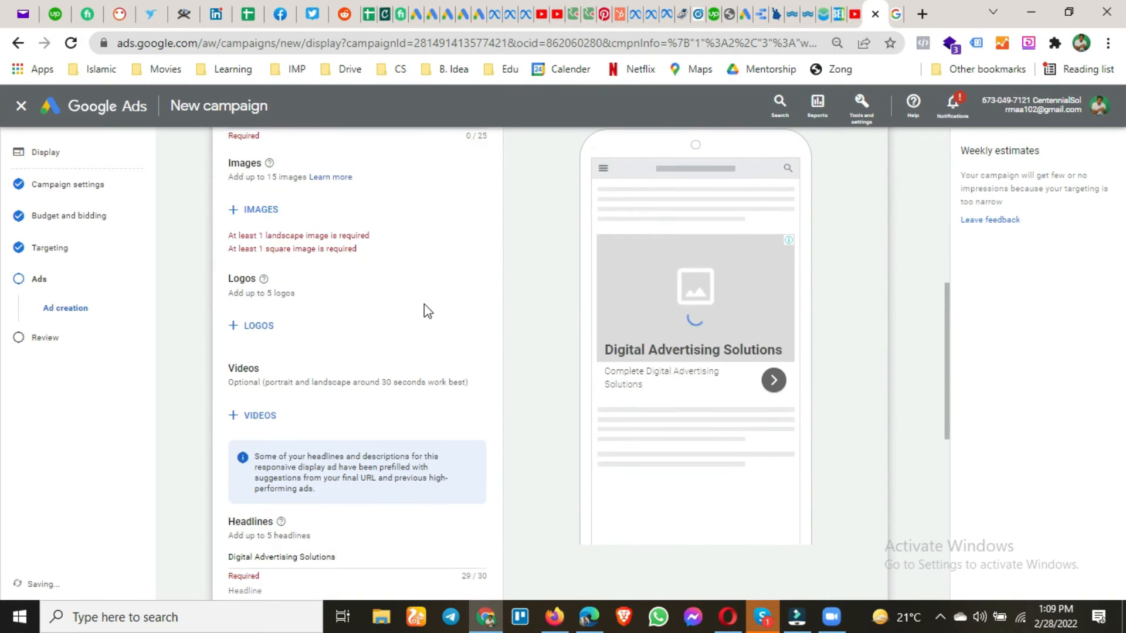
scroll(424, 304, "down", 1)
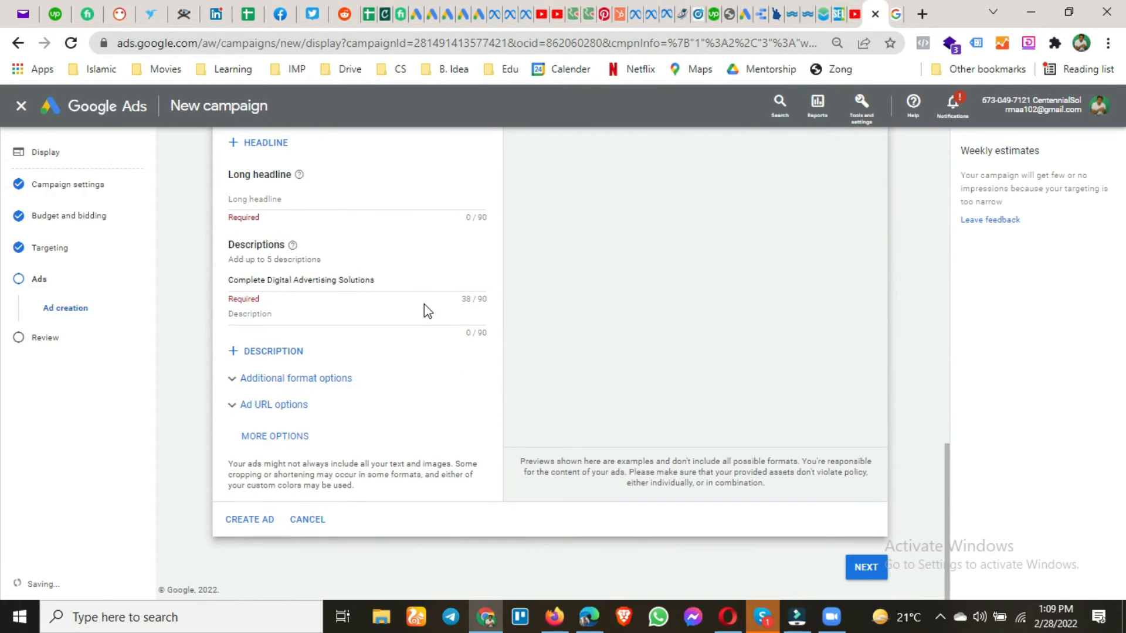
scroll(424, 304, "up", 5)
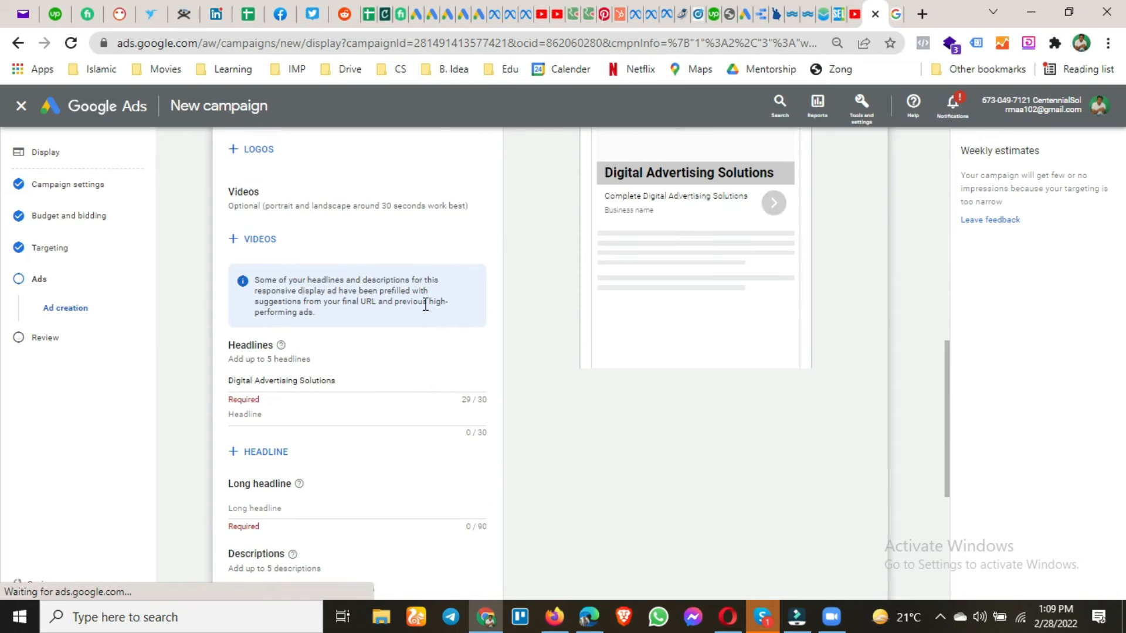
scroll(425, 304, "up", 10)
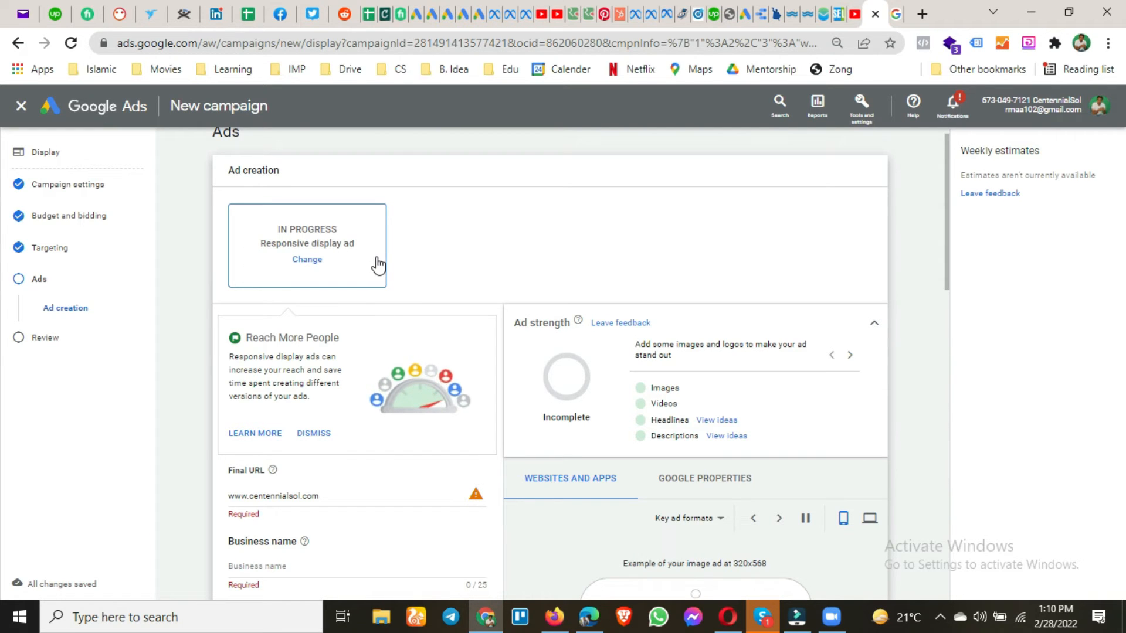
scroll(377, 264, "down", 3)
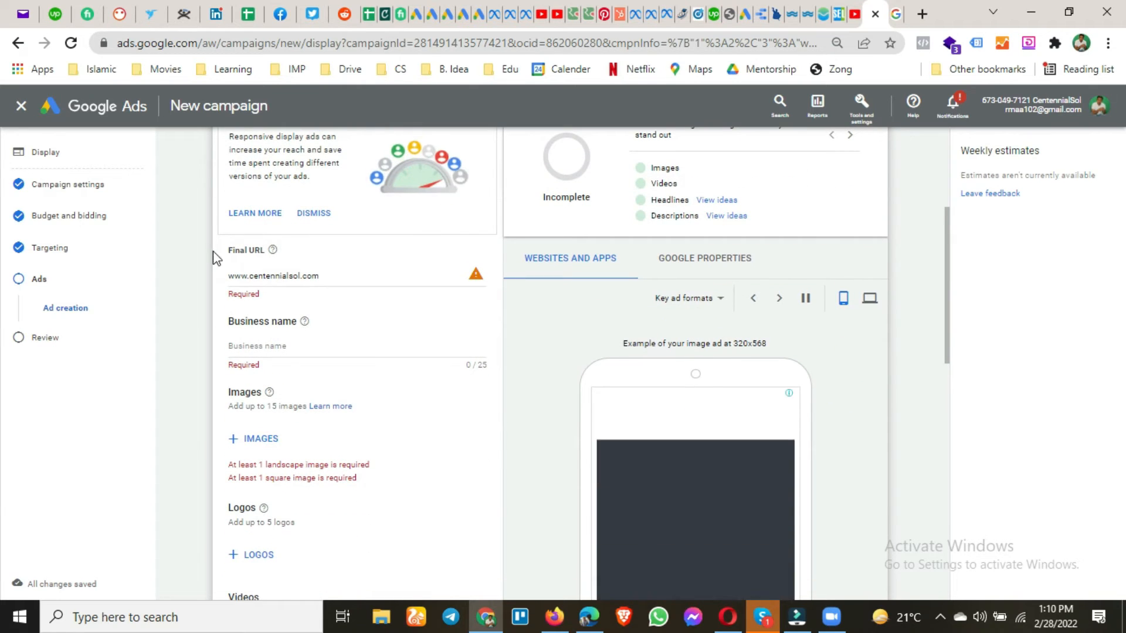
left_click(290, 277)
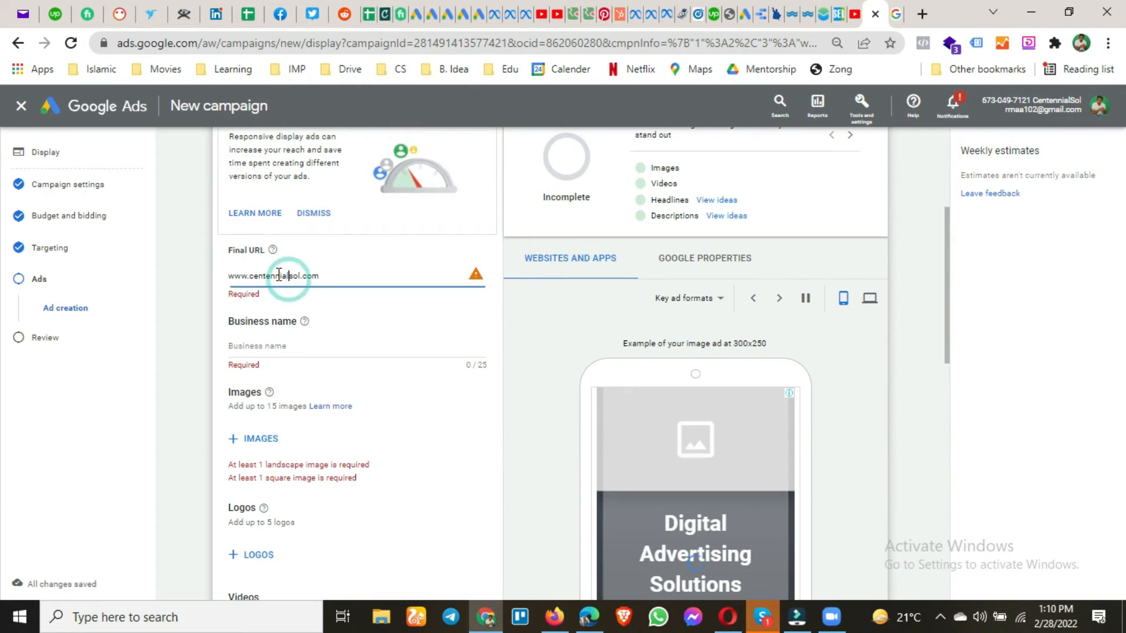
left_click(230, 276)
type("htps")
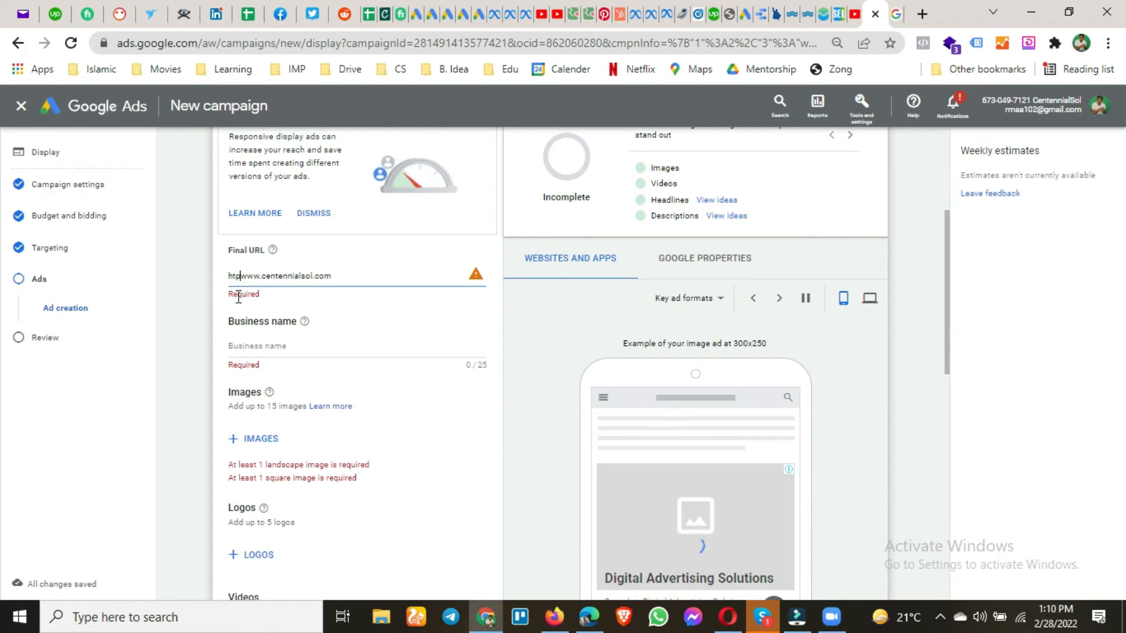
key("BackSpace")
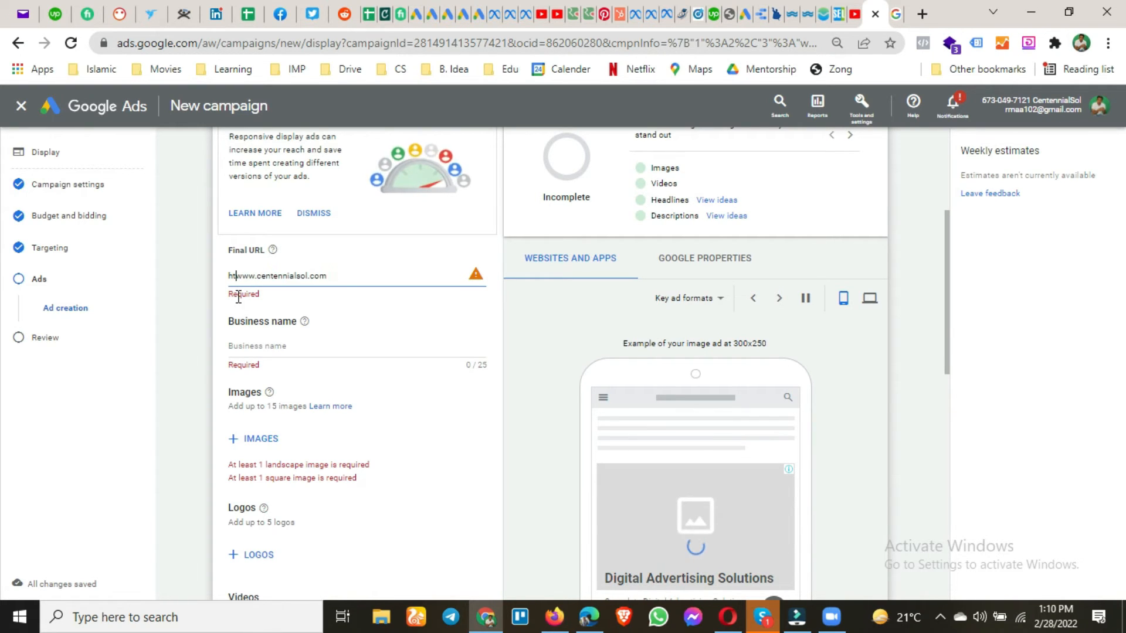
type("tps")
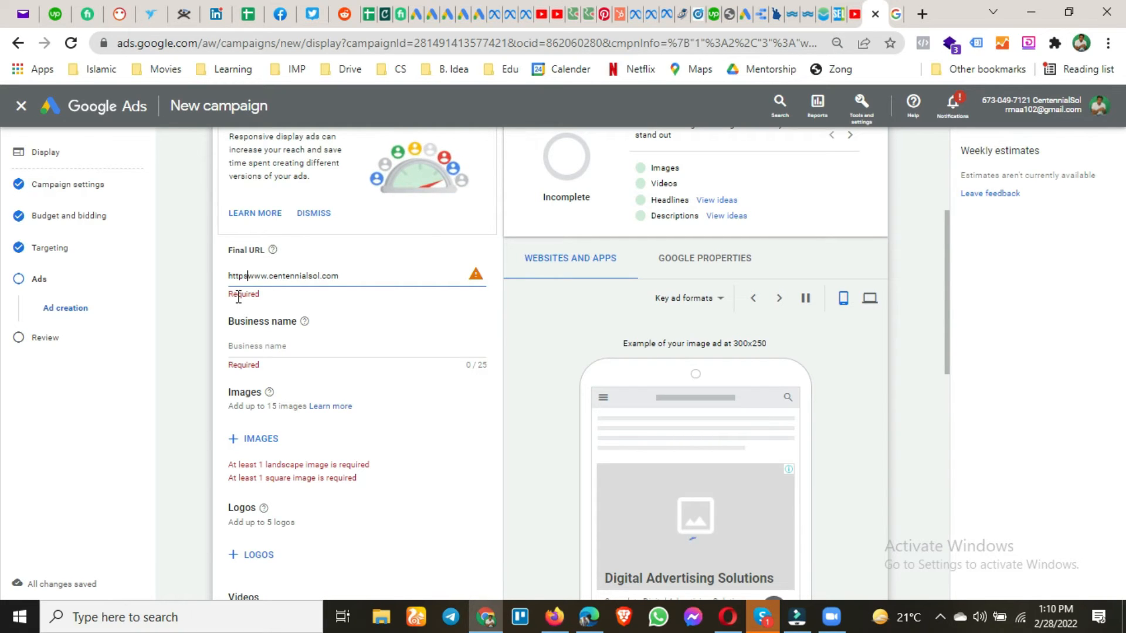
type("://")
left_click(198, 312)
- Enter CentennialSol as the ad's business name
left_click(242, 349)
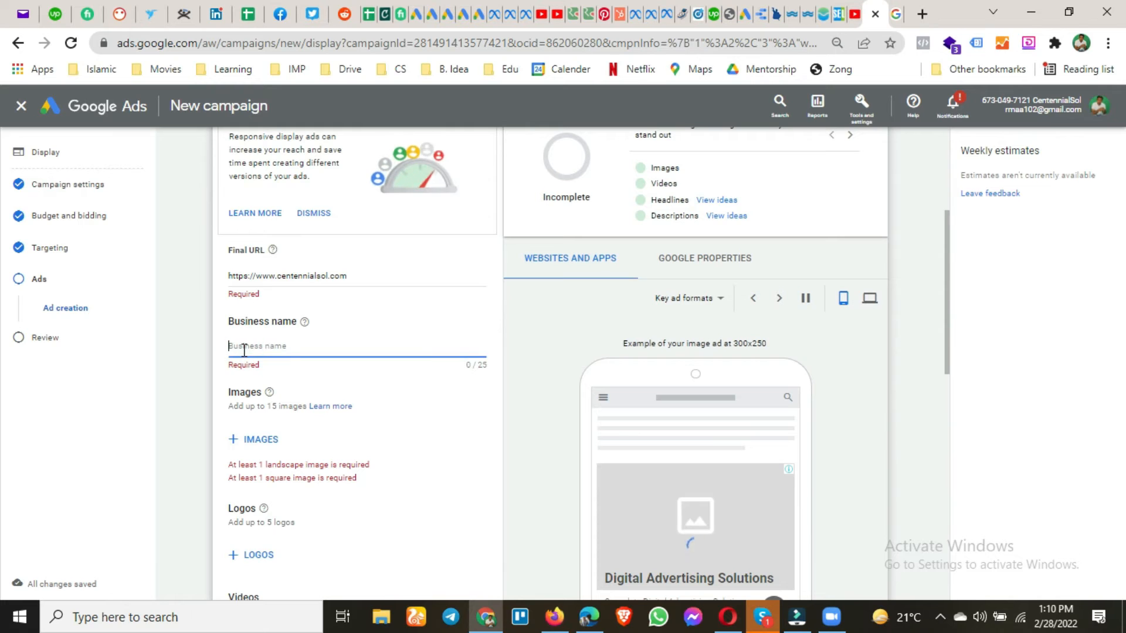
type("Cen")
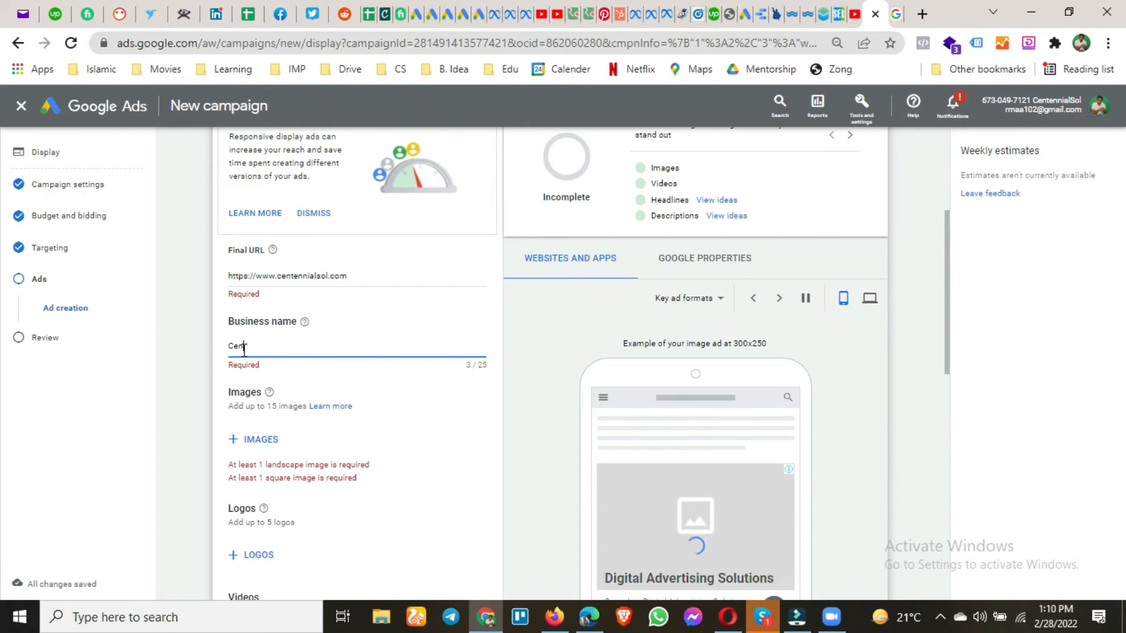
type("tennialSol")
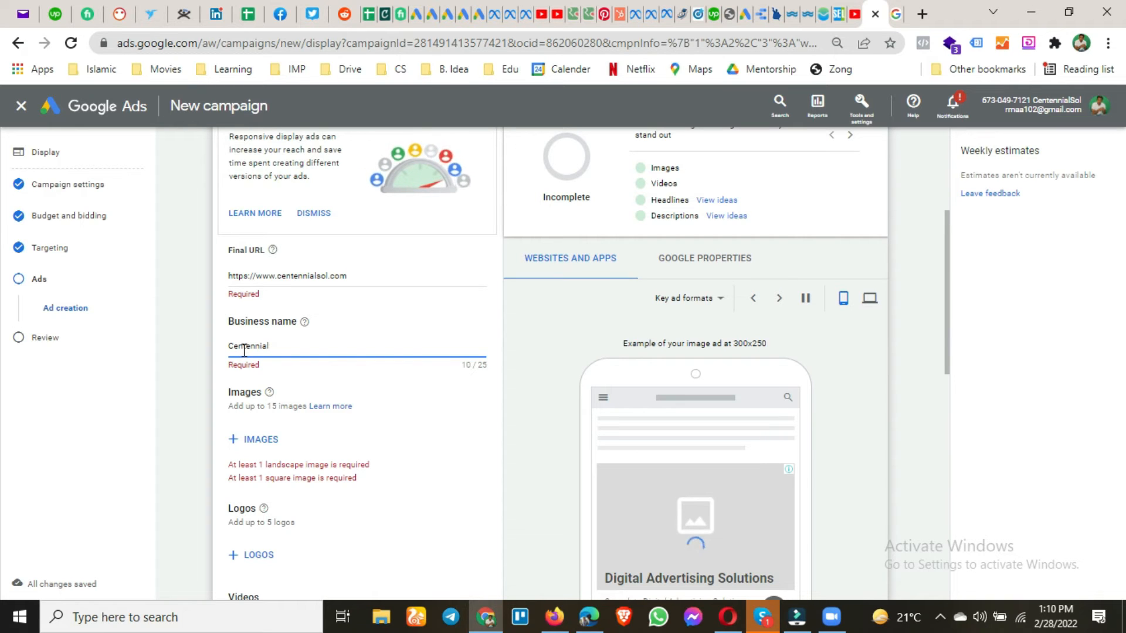
left_click(181, 351)
- Examine the landscape and square image requirements and the logo section of the ad form
scroll(184, 352, "down", 2)
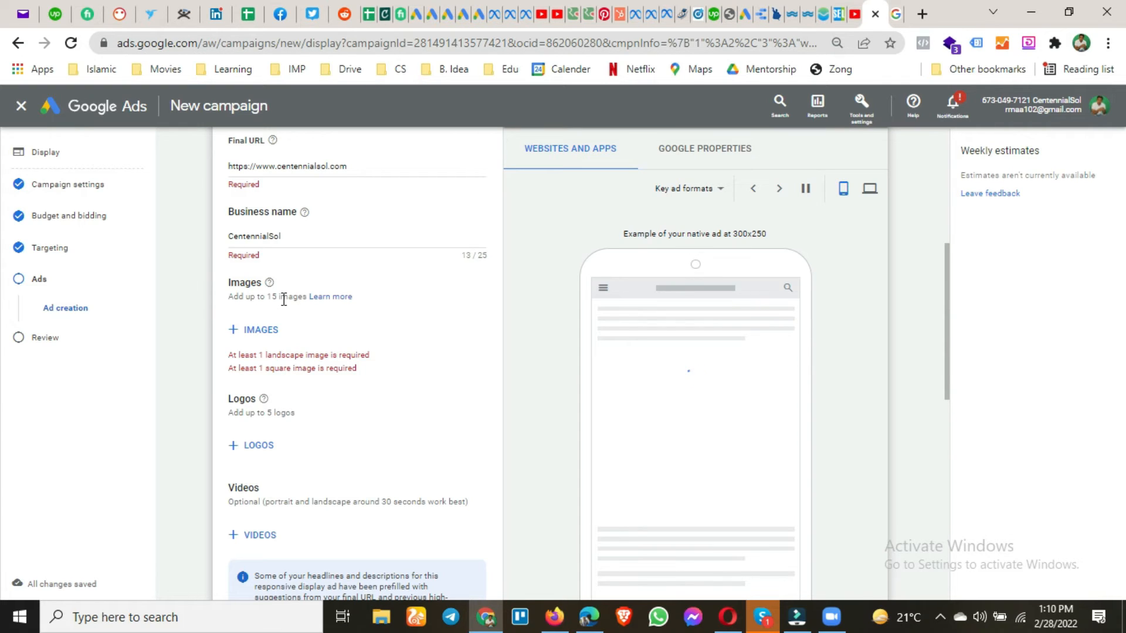
left_click_drag(261, 358, 292, 368)
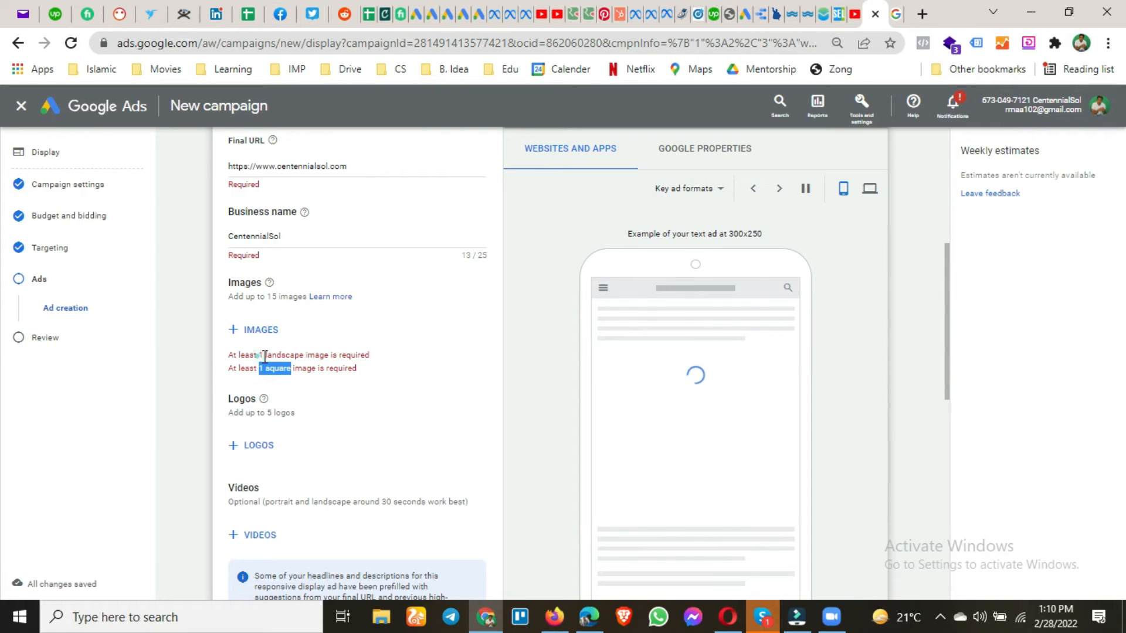
left_click_drag(258, 356, 292, 356)
triple_click(303, 357)
left_click(304, 356)
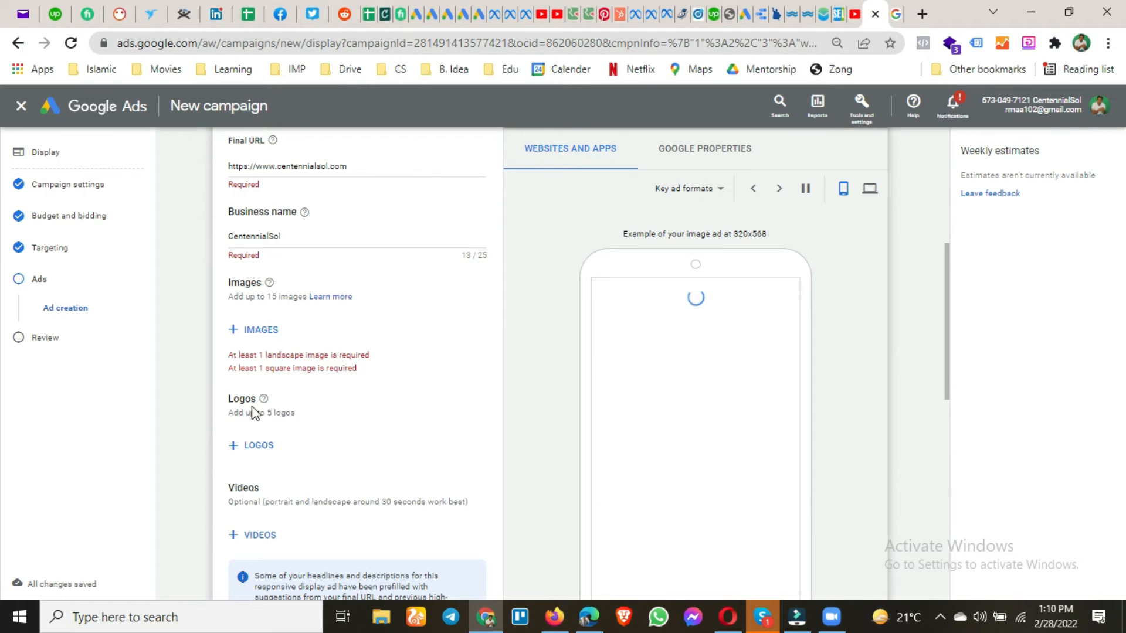
left_click(251, 445)
scroll(332, 379, "down", 1)
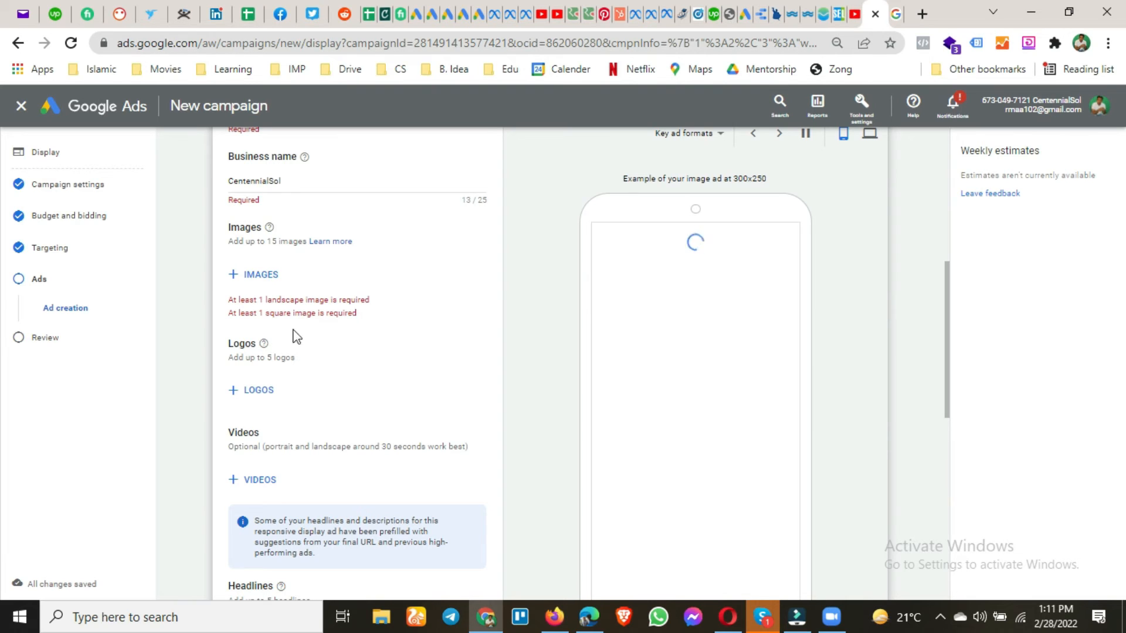
- Start adding images to the ad and search the stock images for social media
left_click(253, 285)
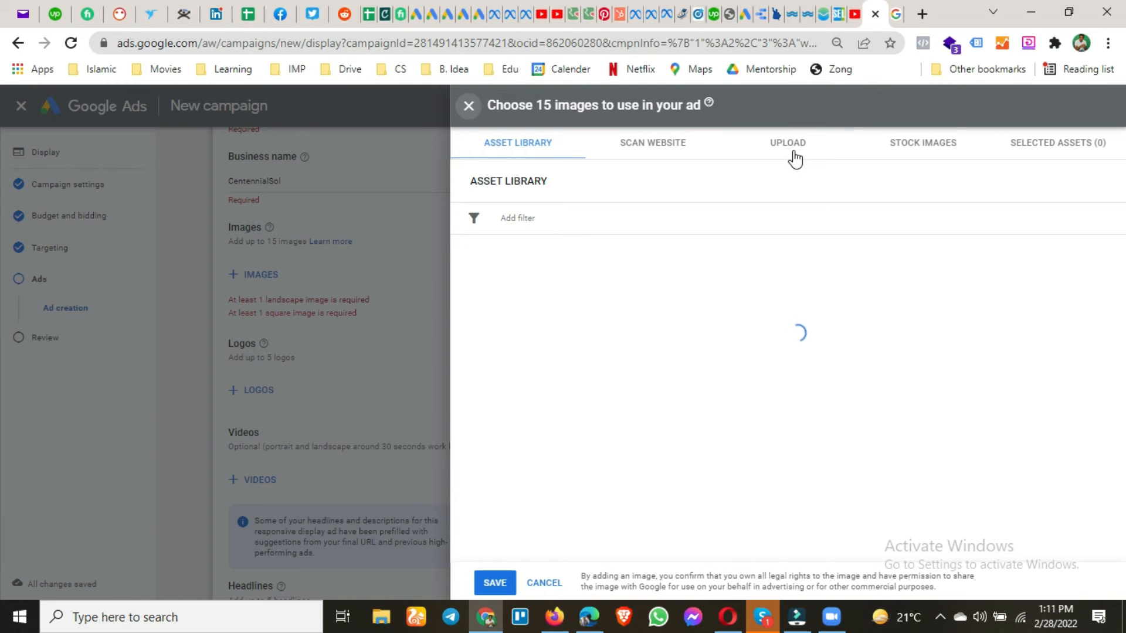
left_click(938, 144)
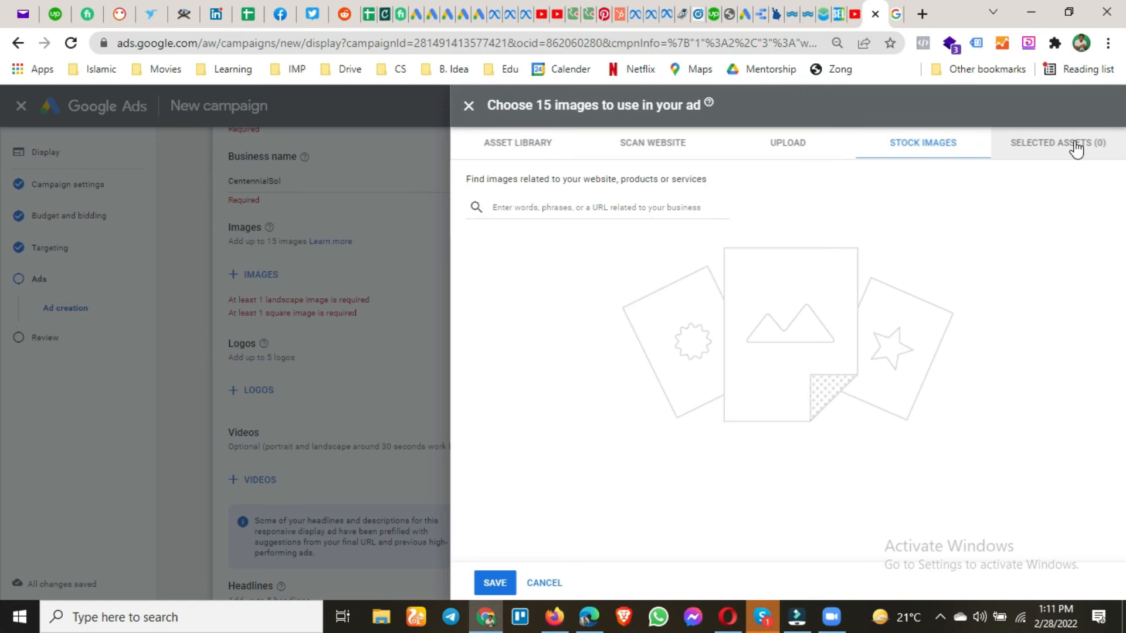
left_click(613, 209)
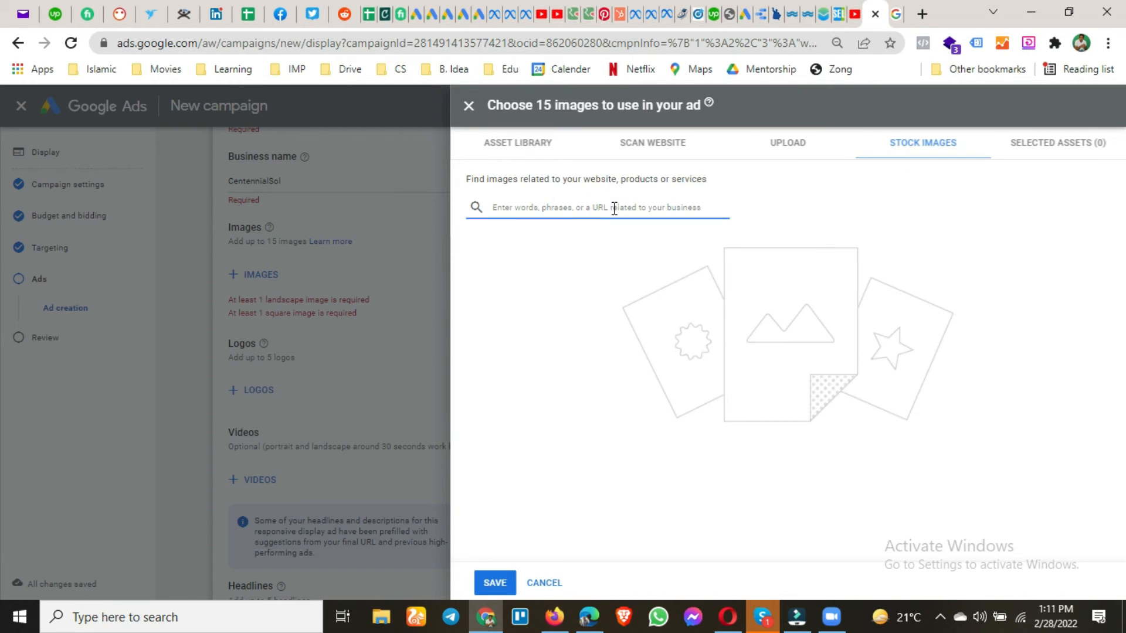
type("social m")
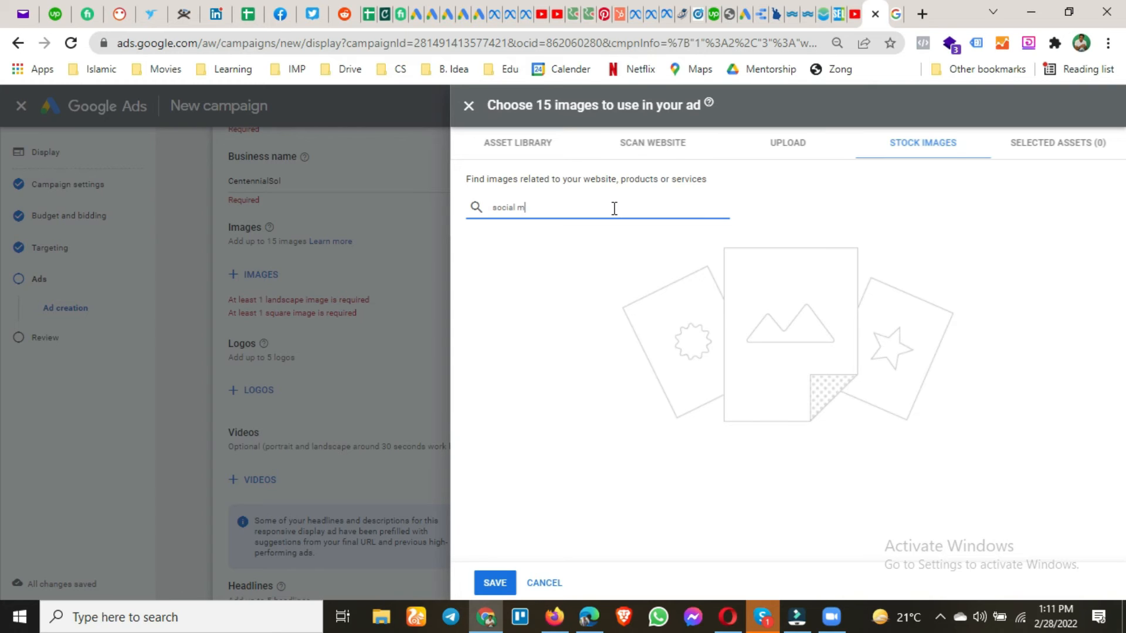
type("edia")
key("Return")
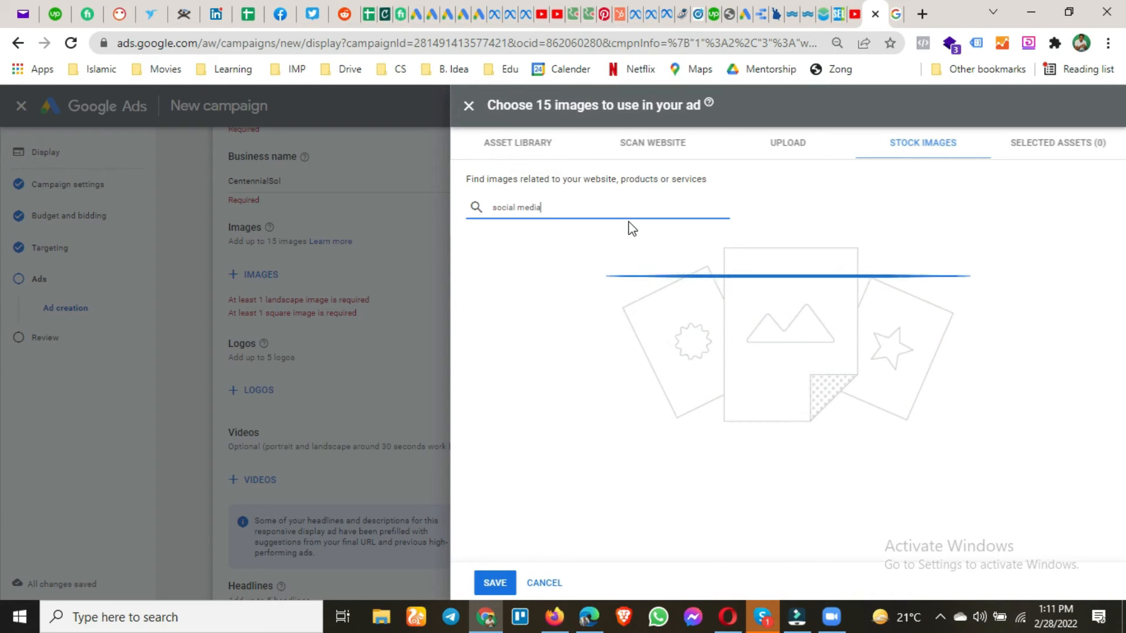
- Look at the image upload option and return to the stock image results for social media
left_click(760, 151)
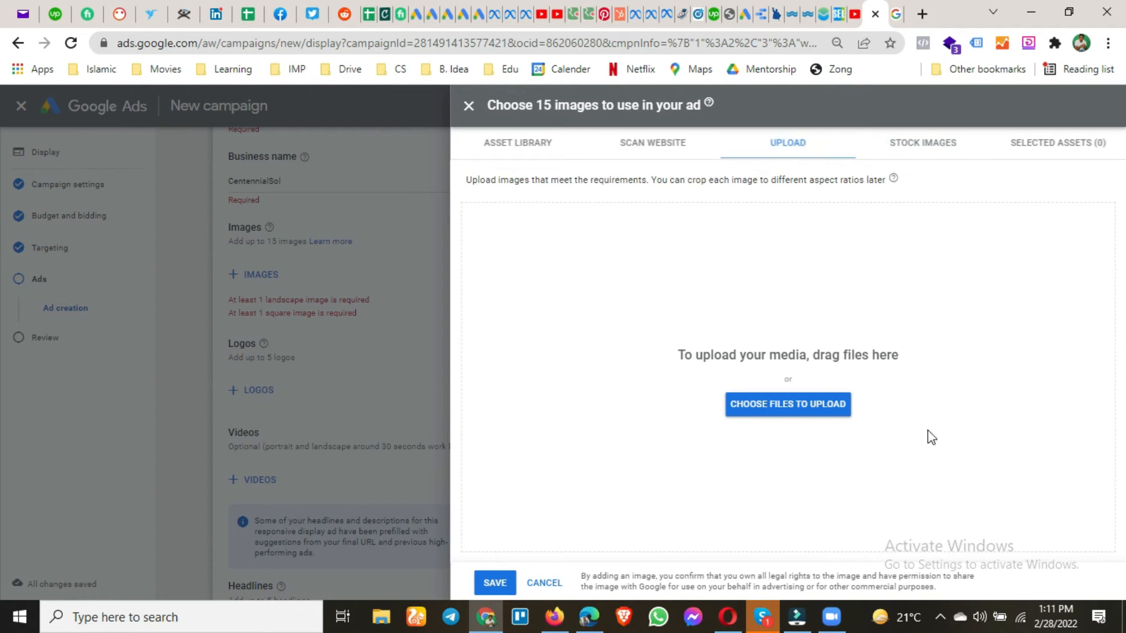
left_click(924, 142)
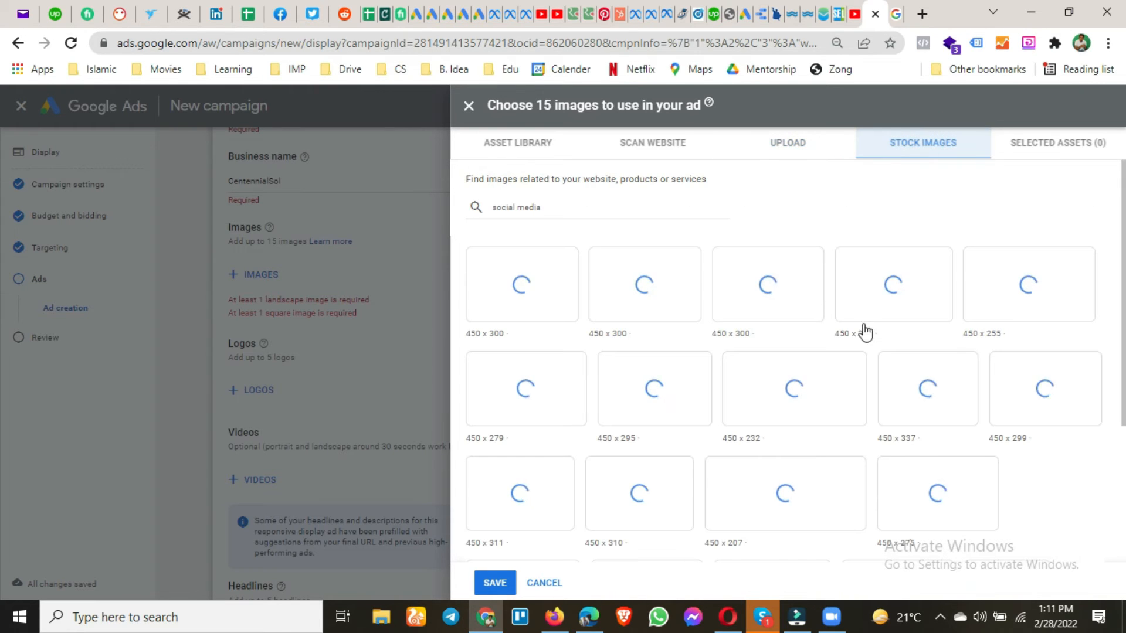
mouse_move(789, 423)
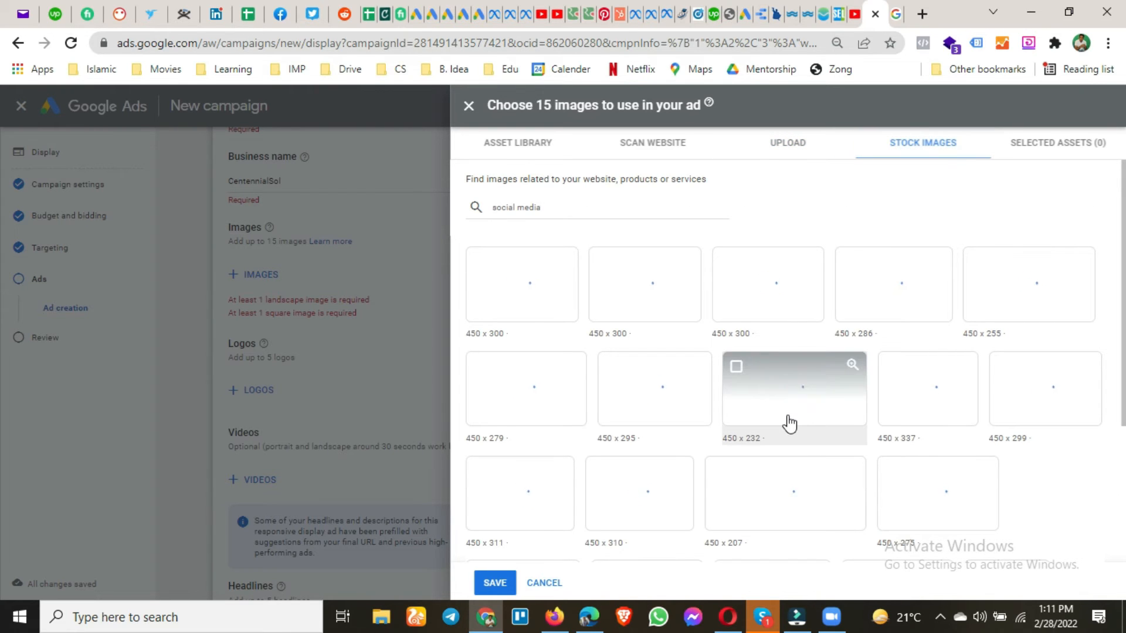
left_click(778, 146)
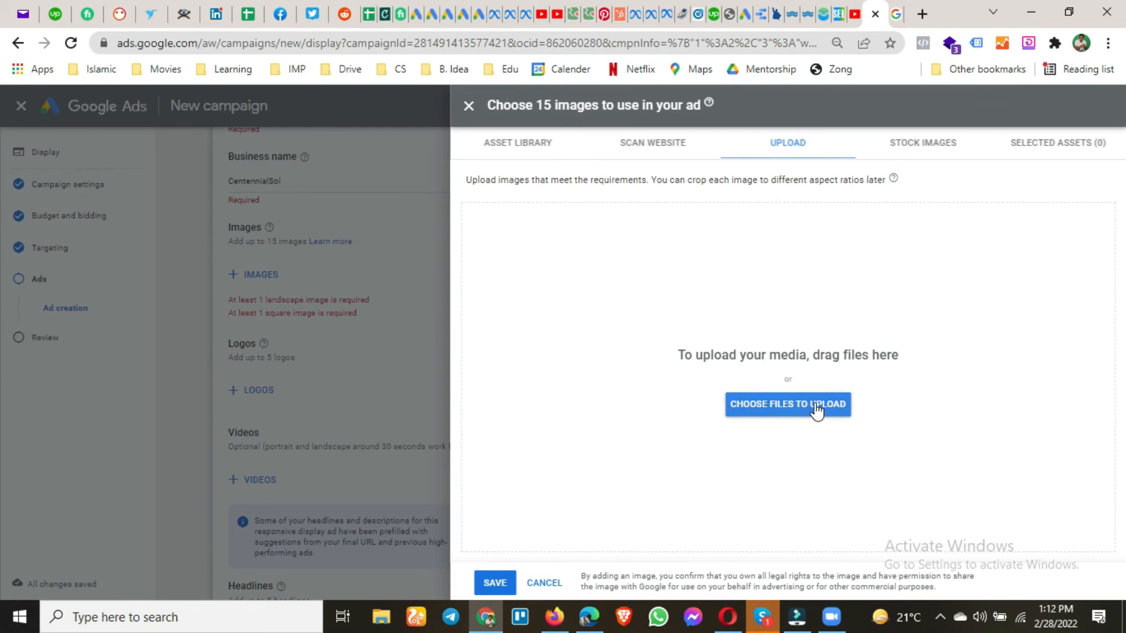
left_click(894, 152)
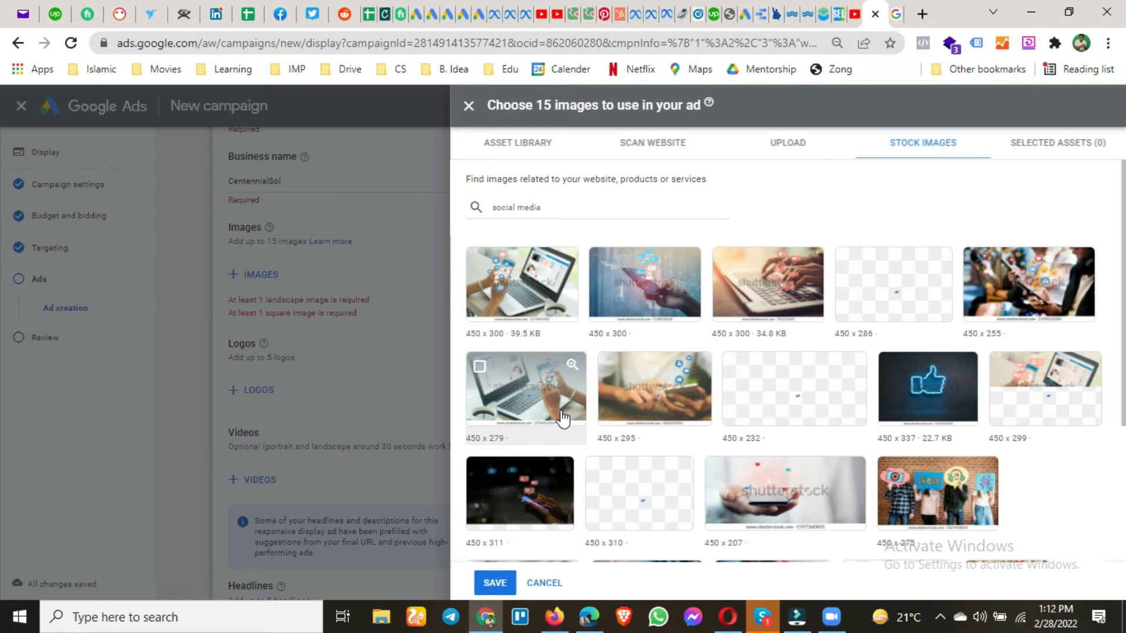
- Add the 450 x 279 stock image of a laptop and phone in both 1.91:1 and 1:1 ratios
left_click(480, 367)
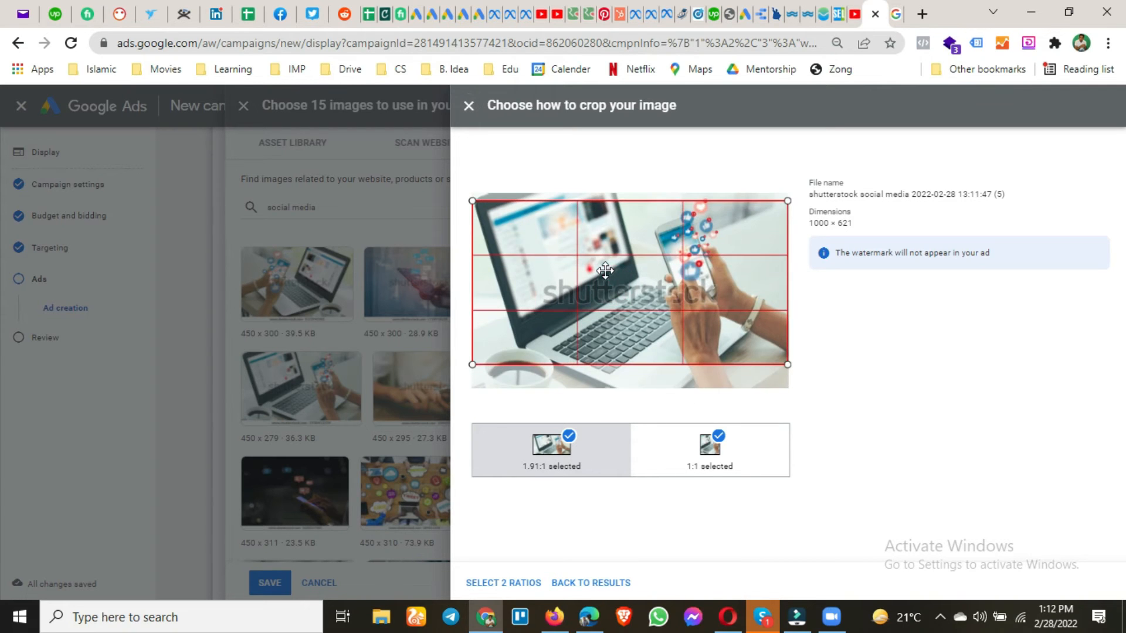
left_click(681, 455)
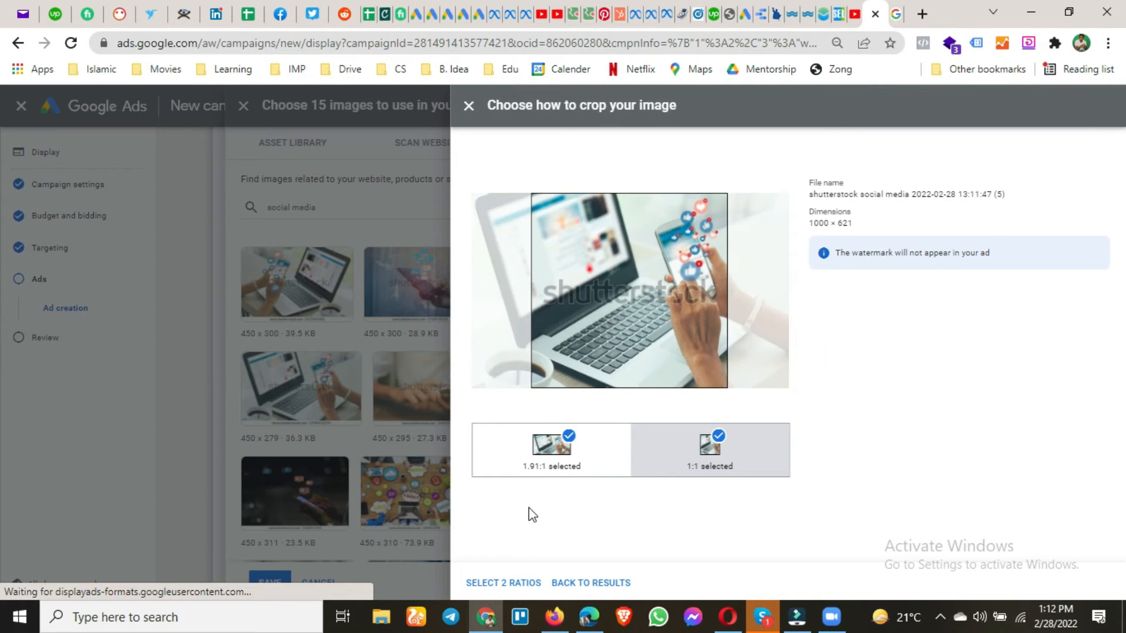
left_click(523, 595)
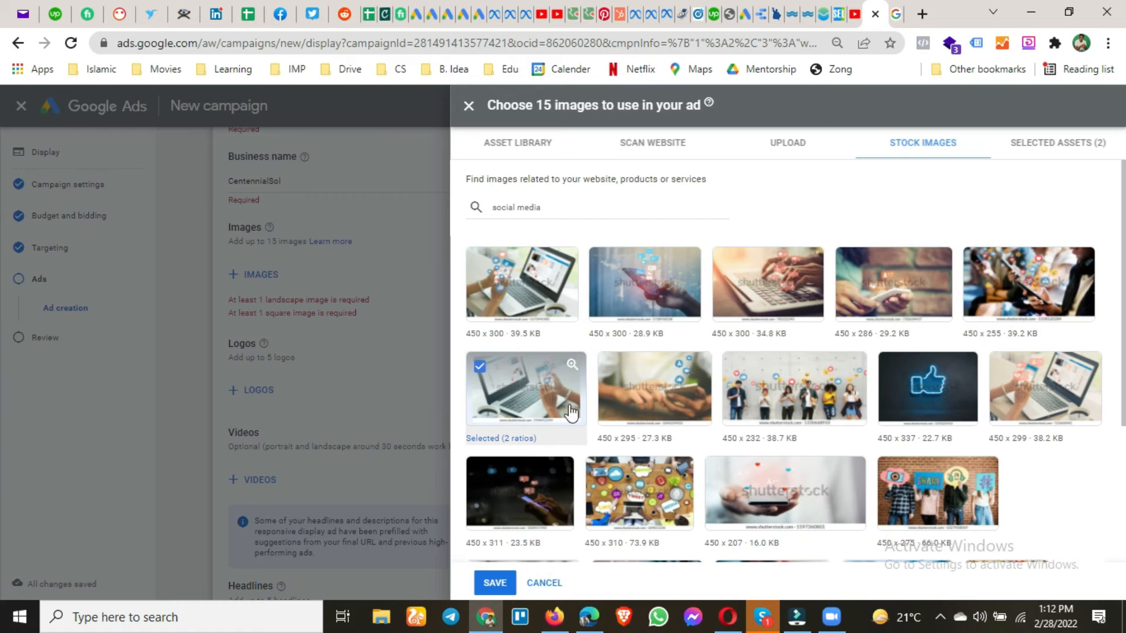
- Add the stock image of people standing in a row with phones in the 1.91:1 ratio only
left_click(738, 368)
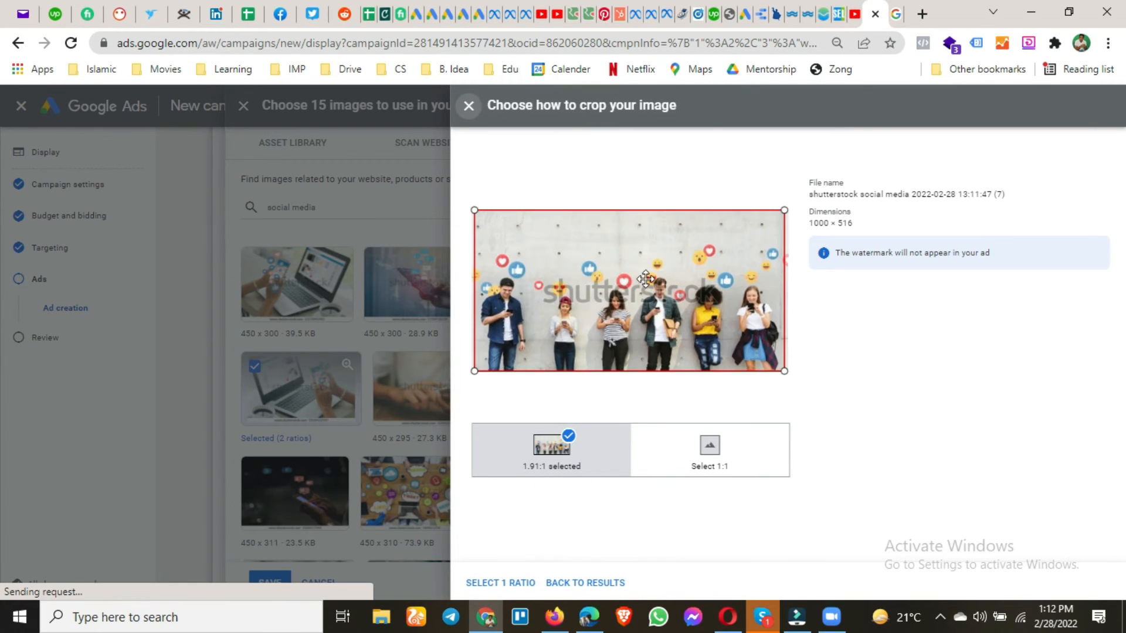
left_click(695, 459)
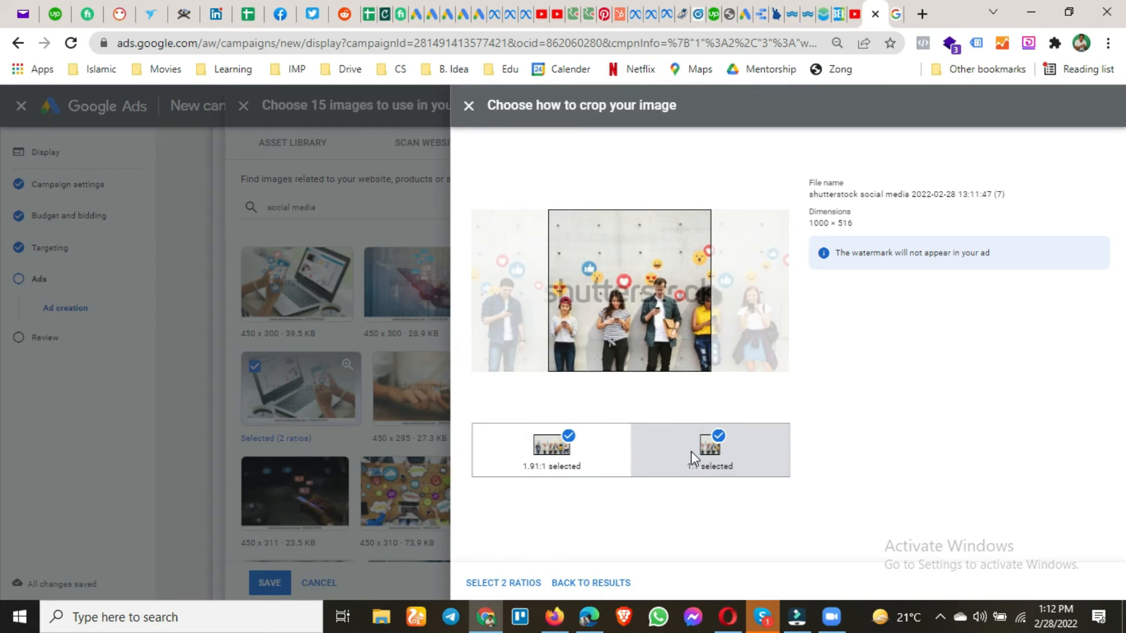
left_click(699, 459)
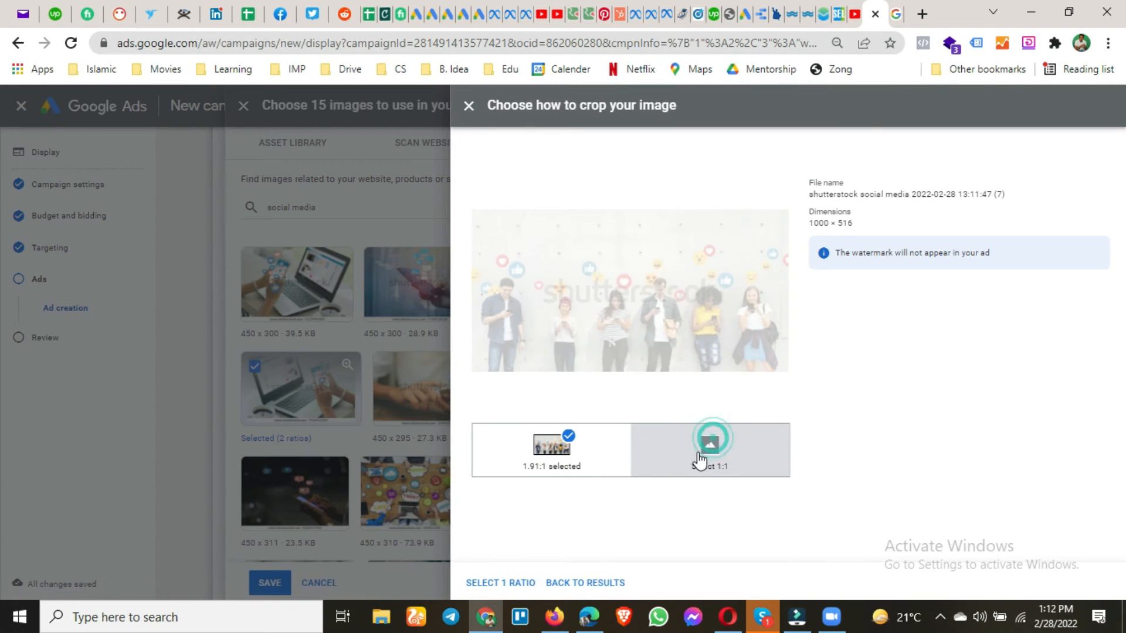
left_click(517, 582)
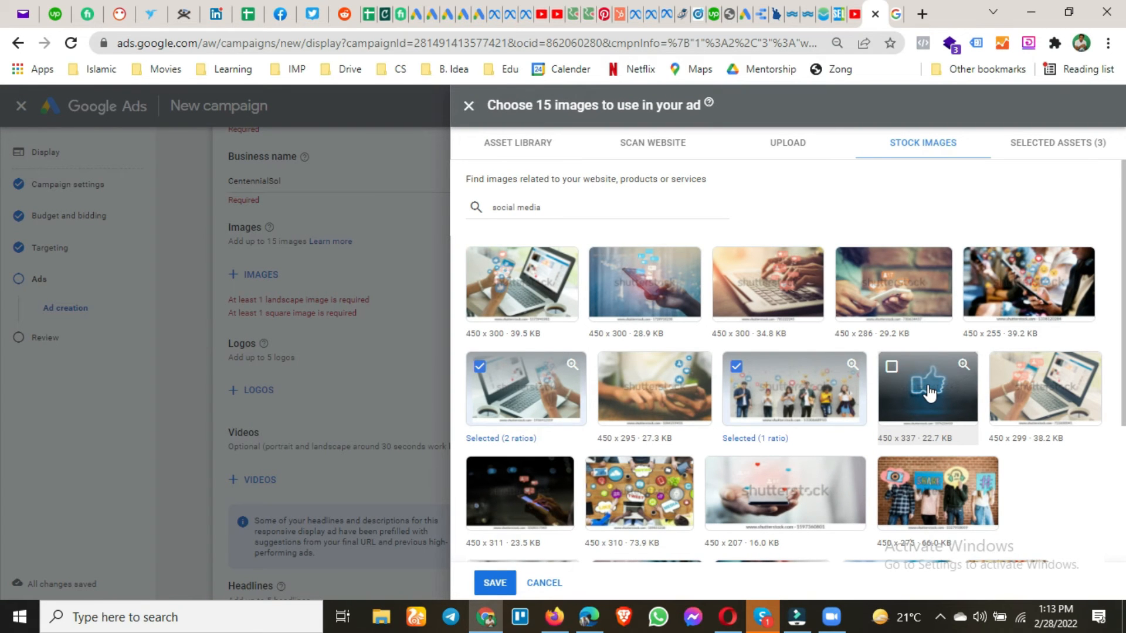
- Add the blue neon thumbs-up stock image in the 1:1 ratio only and save the ad's image selection
left_click(891, 367)
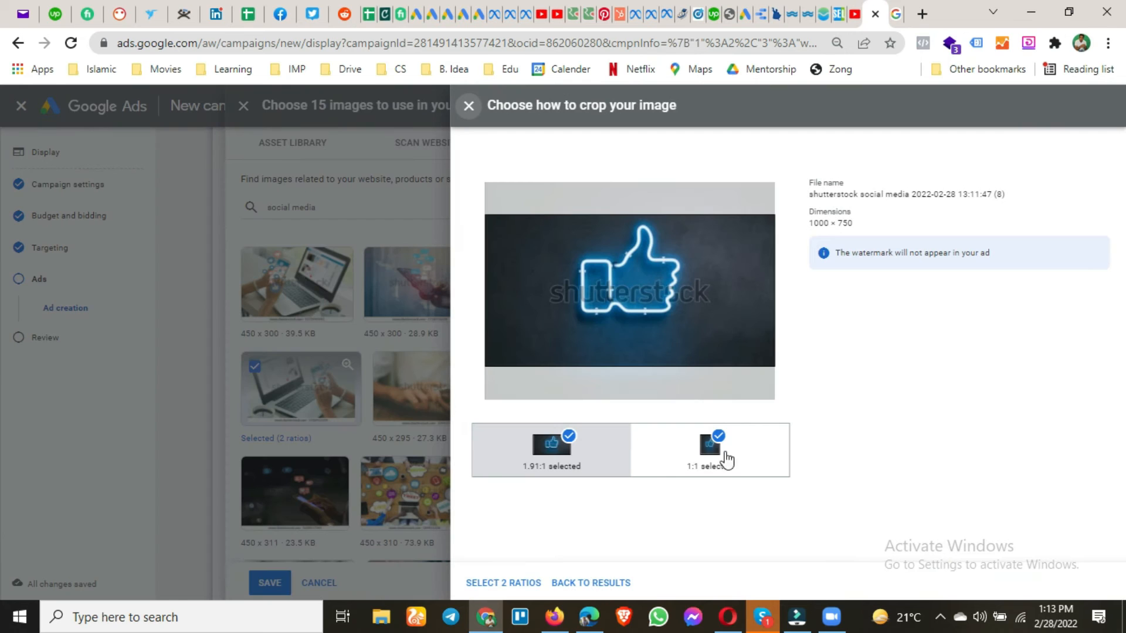
left_click(569, 436)
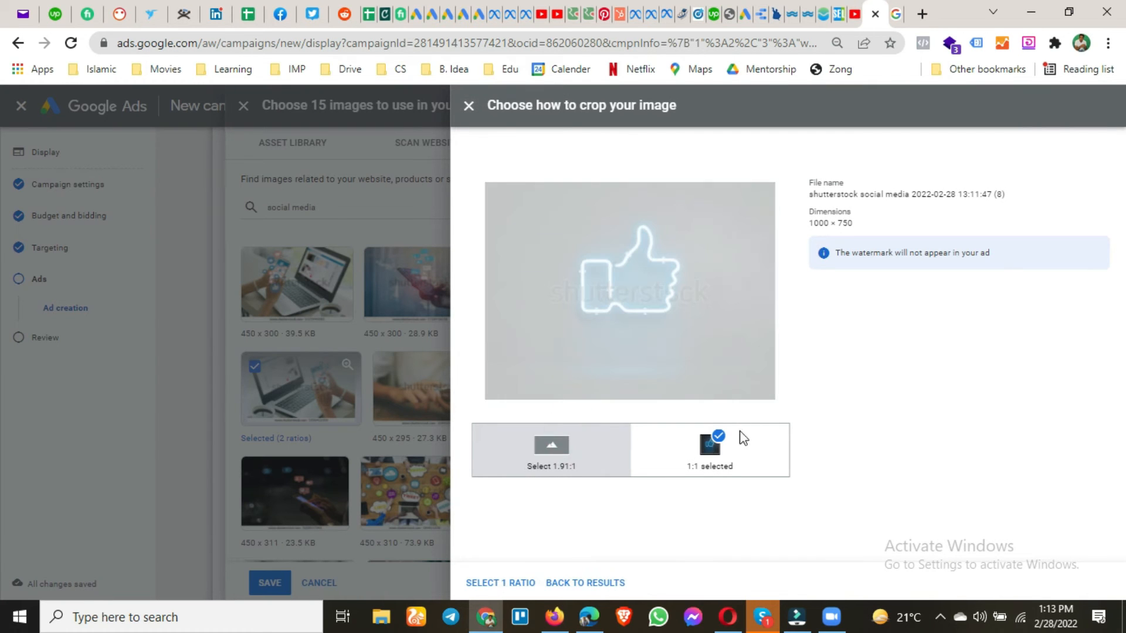
left_click(648, 456)
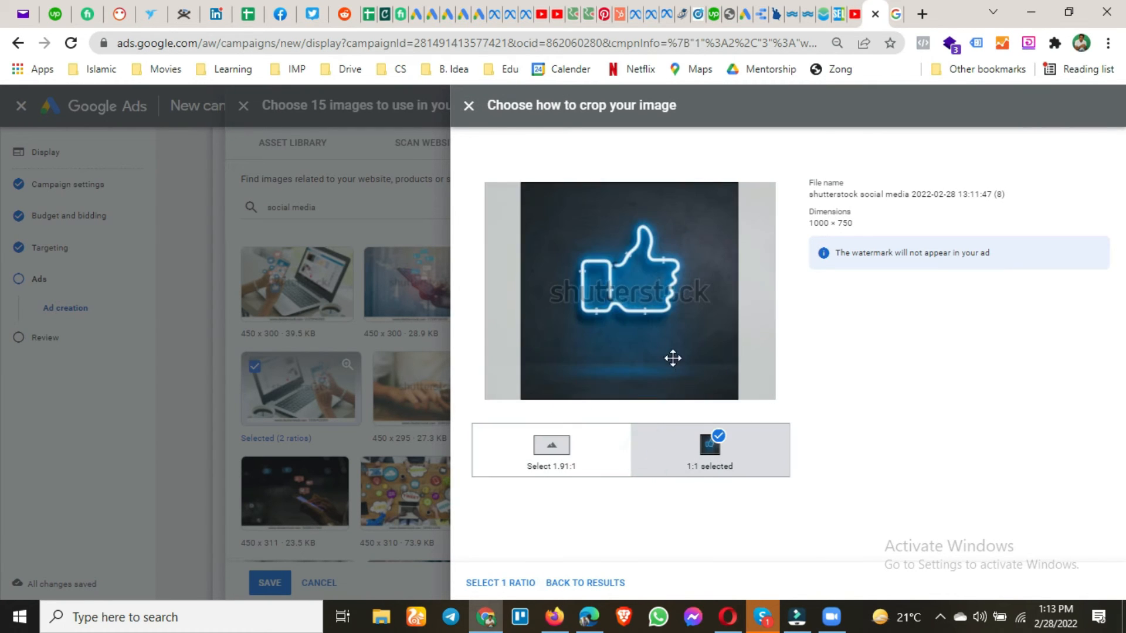
left_click(478, 585)
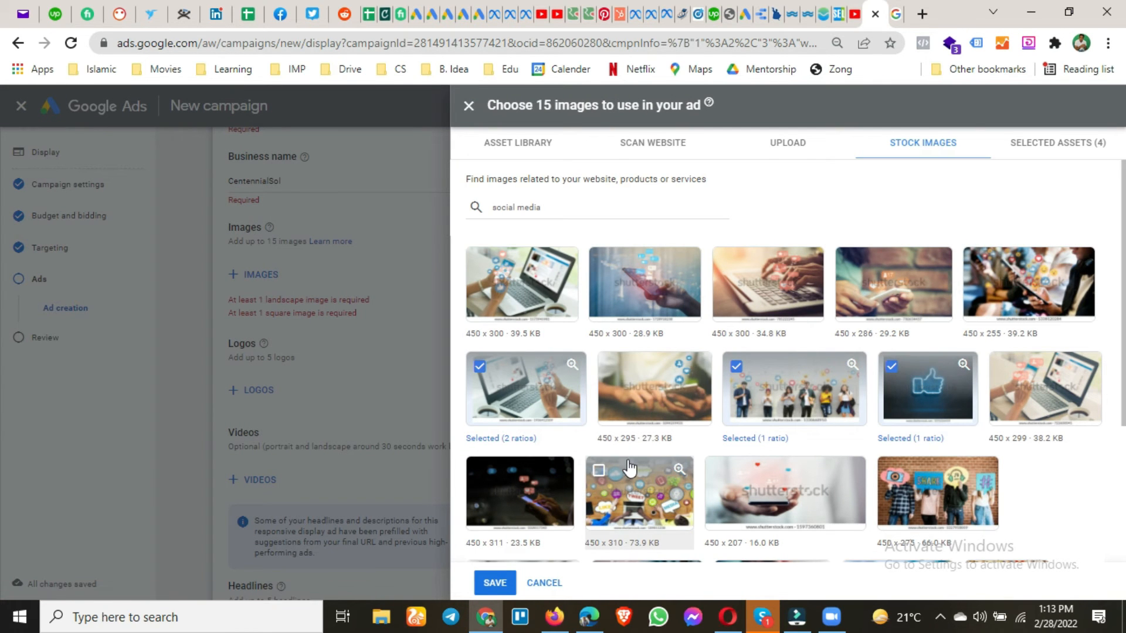
left_click(493, 582)
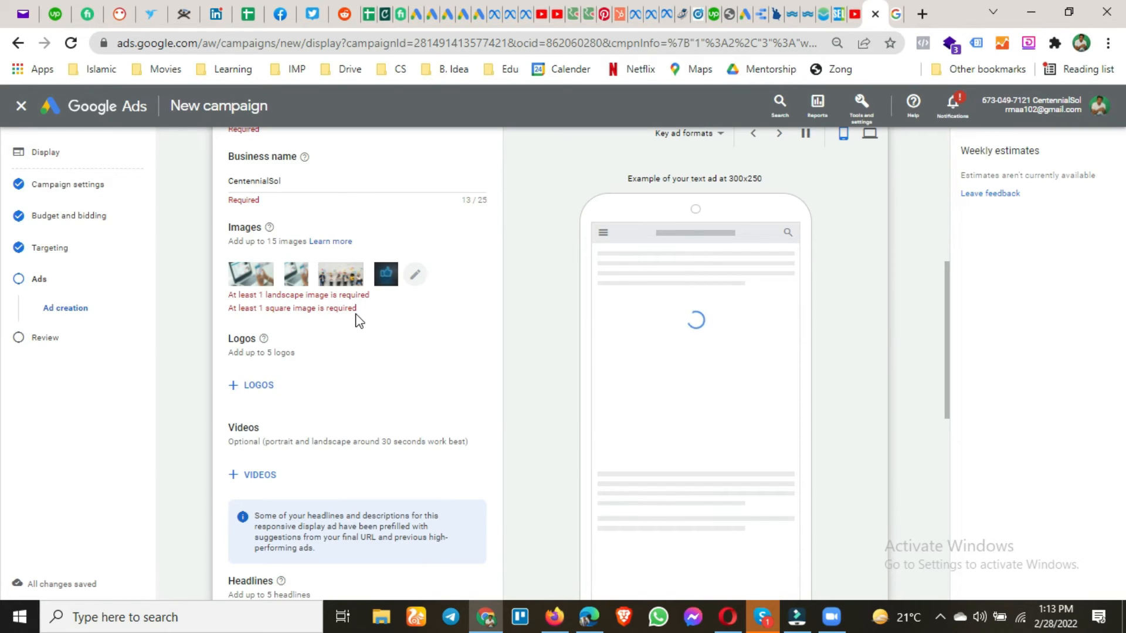
- Start a logo file upload for the ad and look through the Downloads folder for a suitable image
left_click(262, 389)
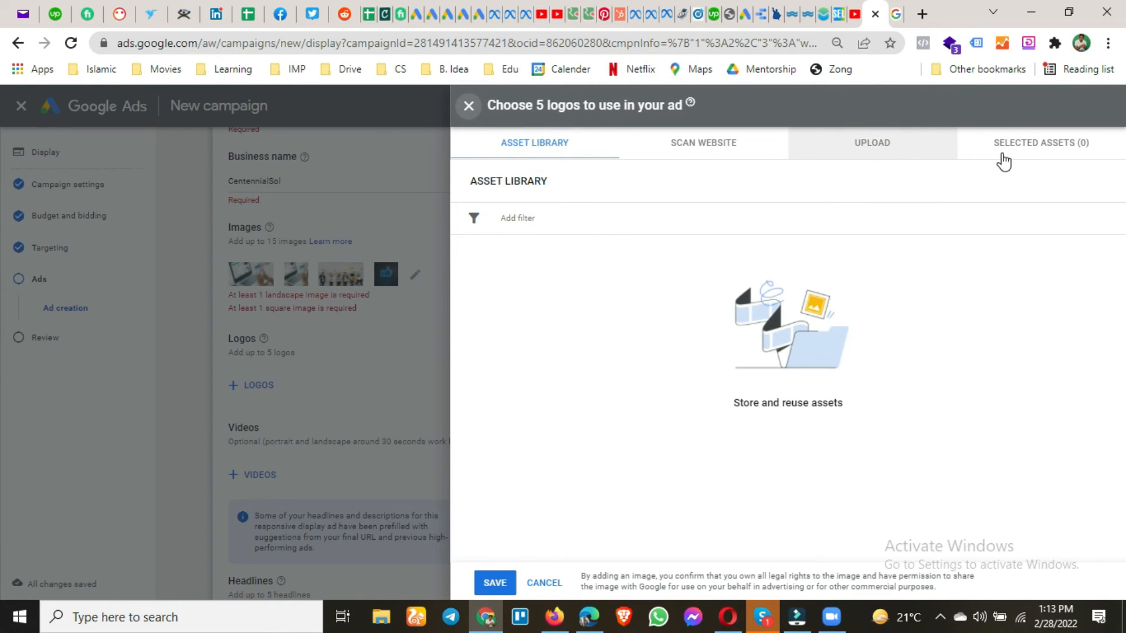
left_click(904, 150)
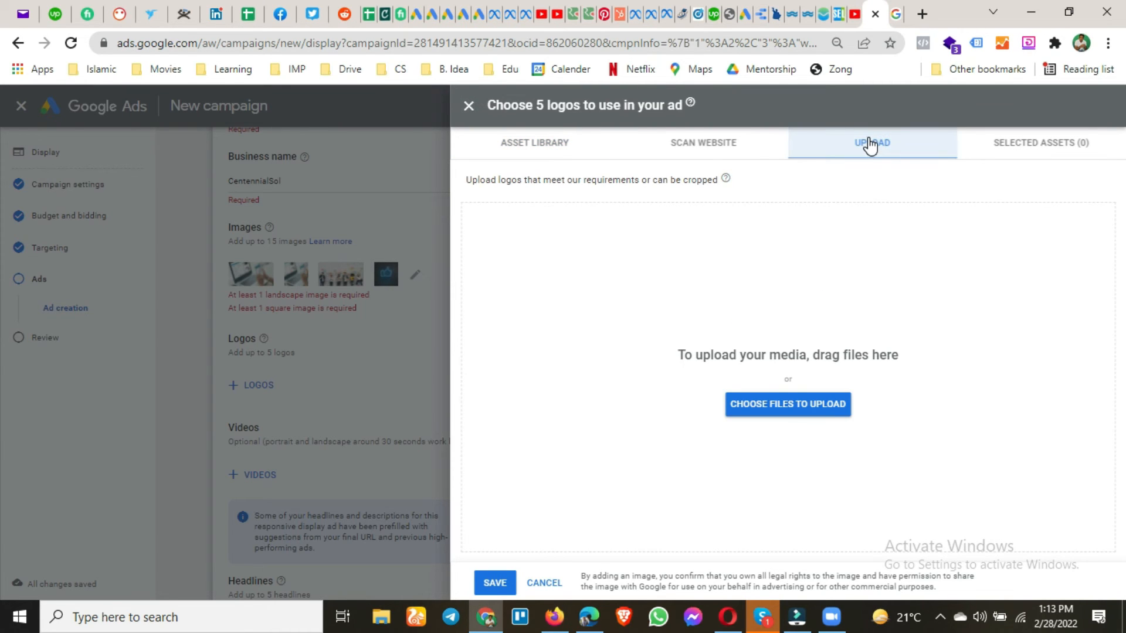
left_click(822, 408)
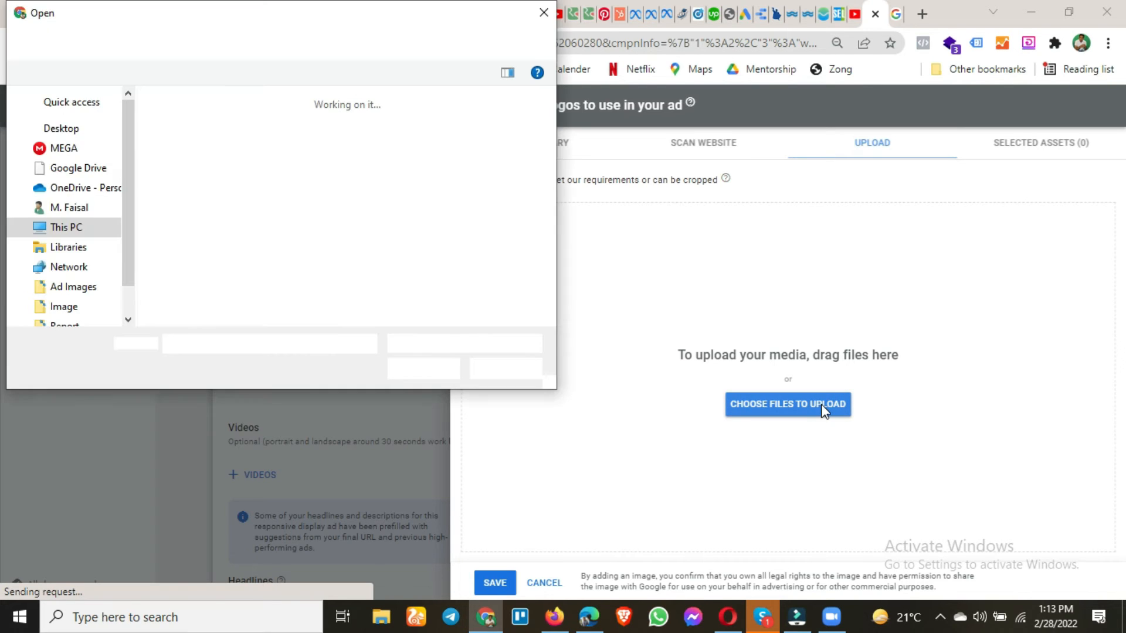
scroll(260, 231, "down", 5)
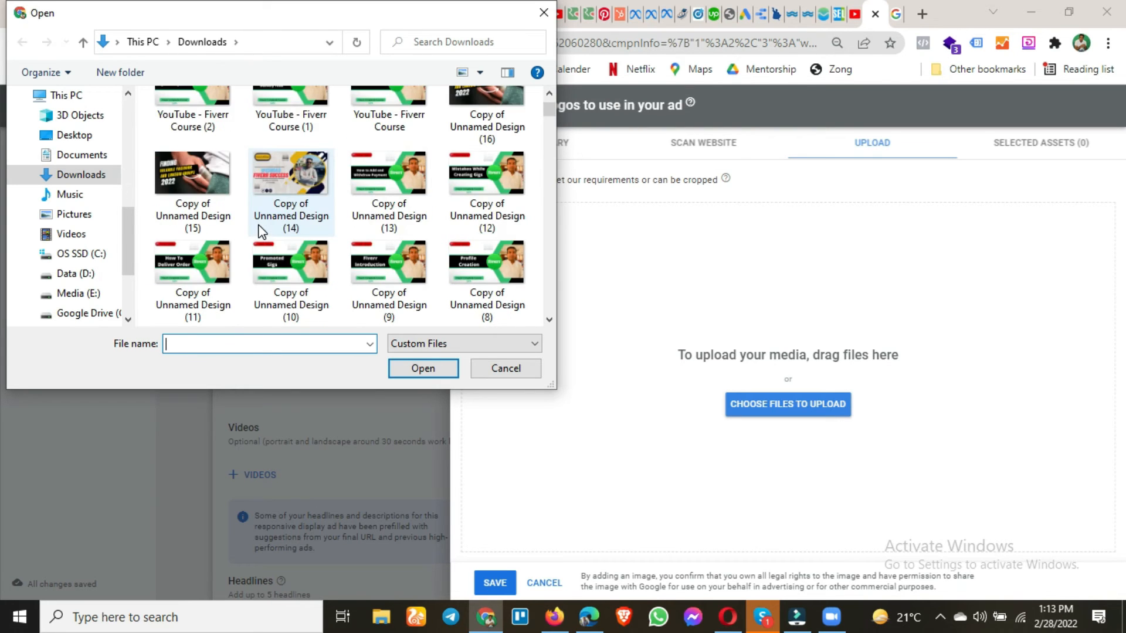
scroll(259, 227, "down", 8)
scroll(262, 231, "down", 10)
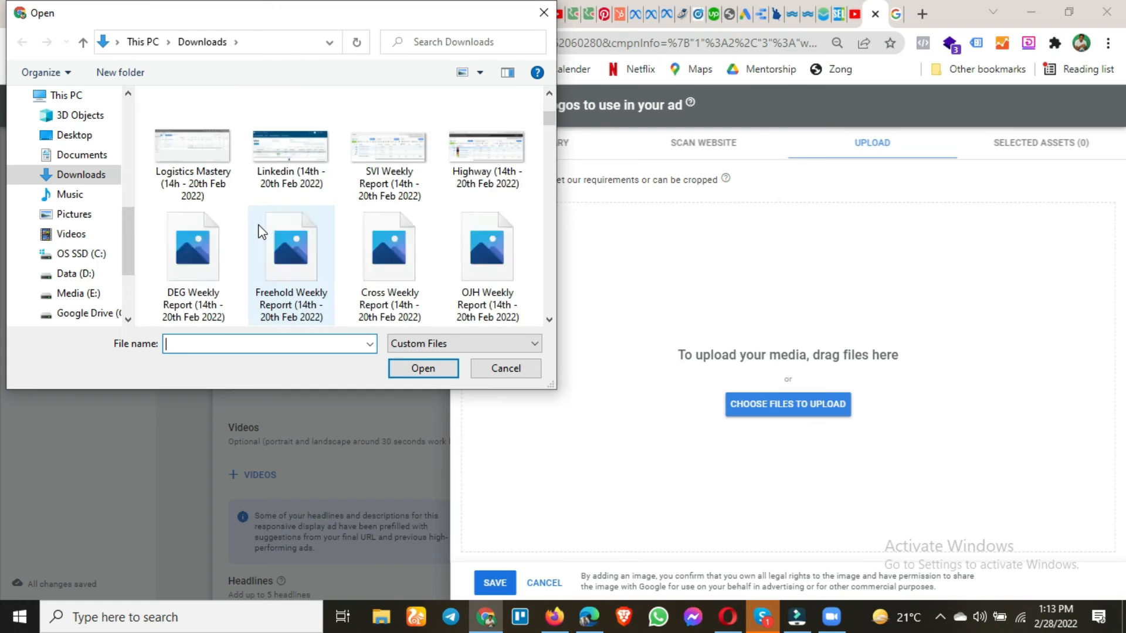
scroll(260, 231, "down", 6)
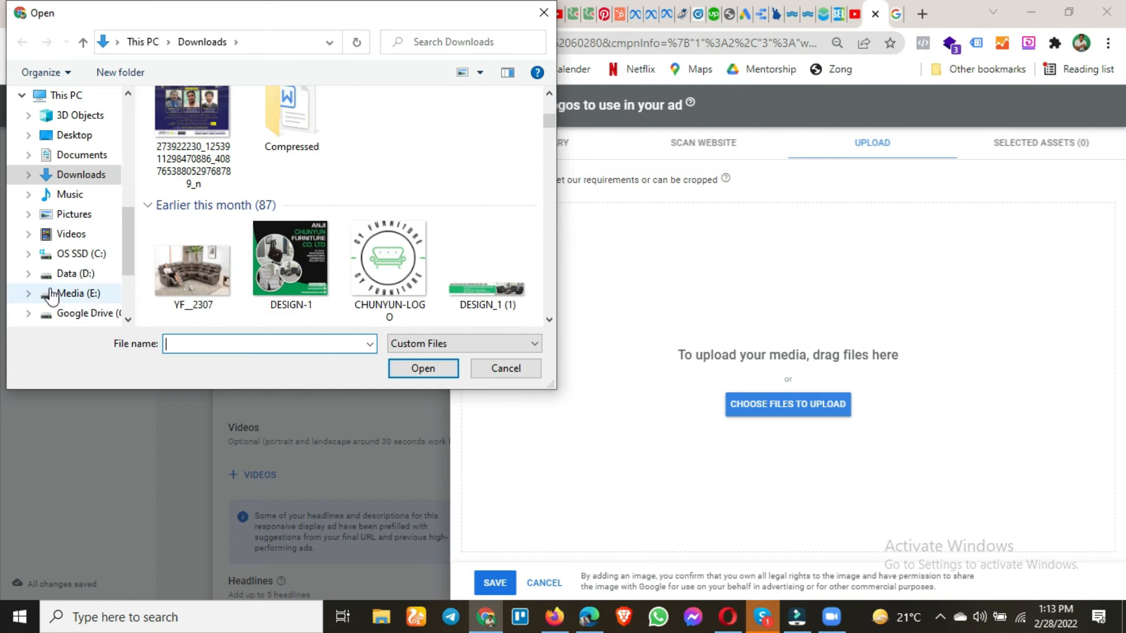
- Upload the black-and-white face image from the Characters folder on Data (D:) and save it as the ad's logo
left_click(65, 274)
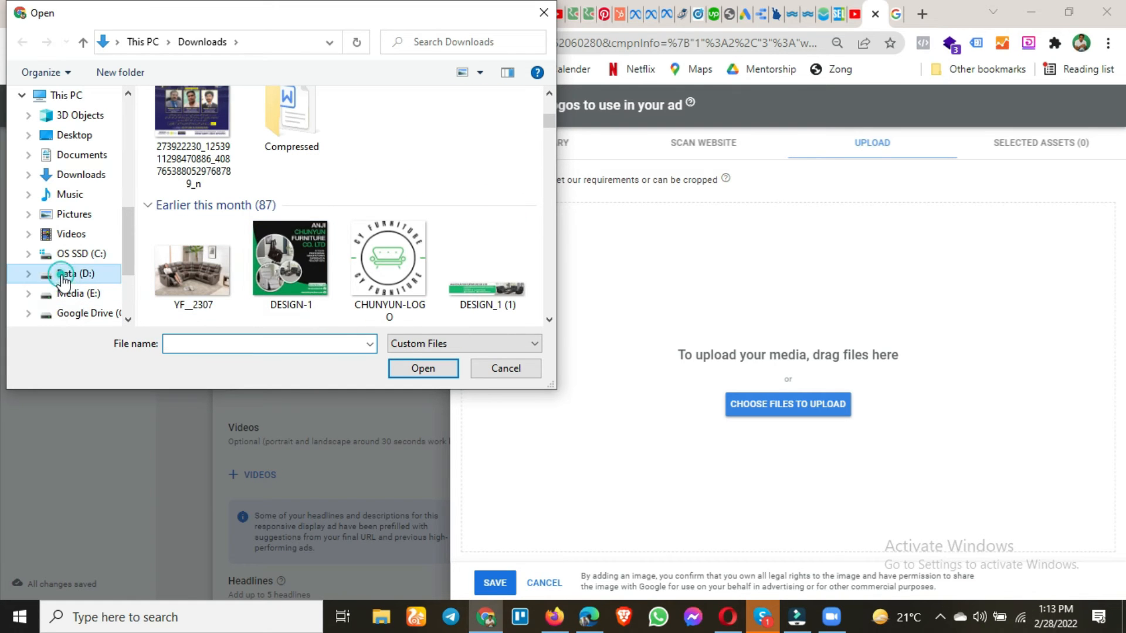
left_click(211, 177)
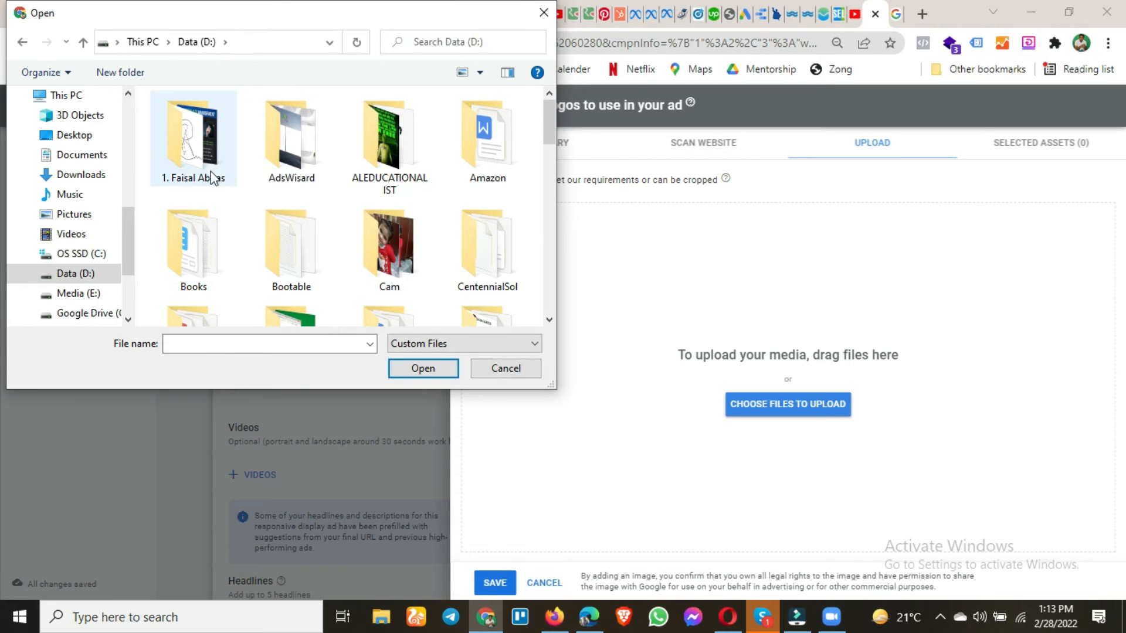
left_click(209, 167)
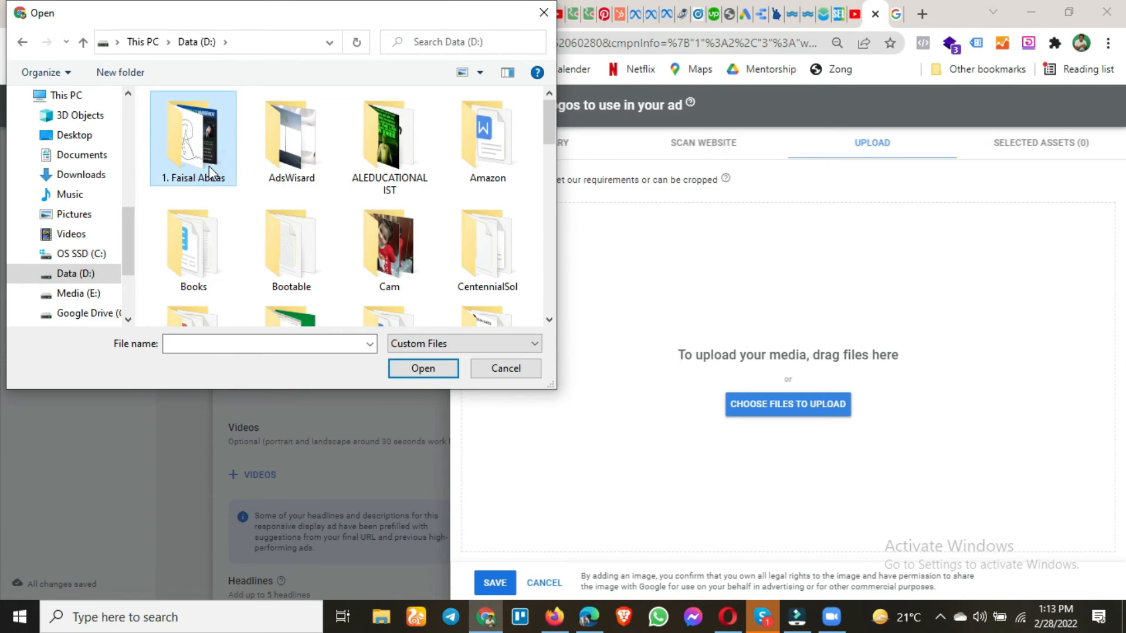
scroll(209, 166, "down", 3)
double_click(305, 139)
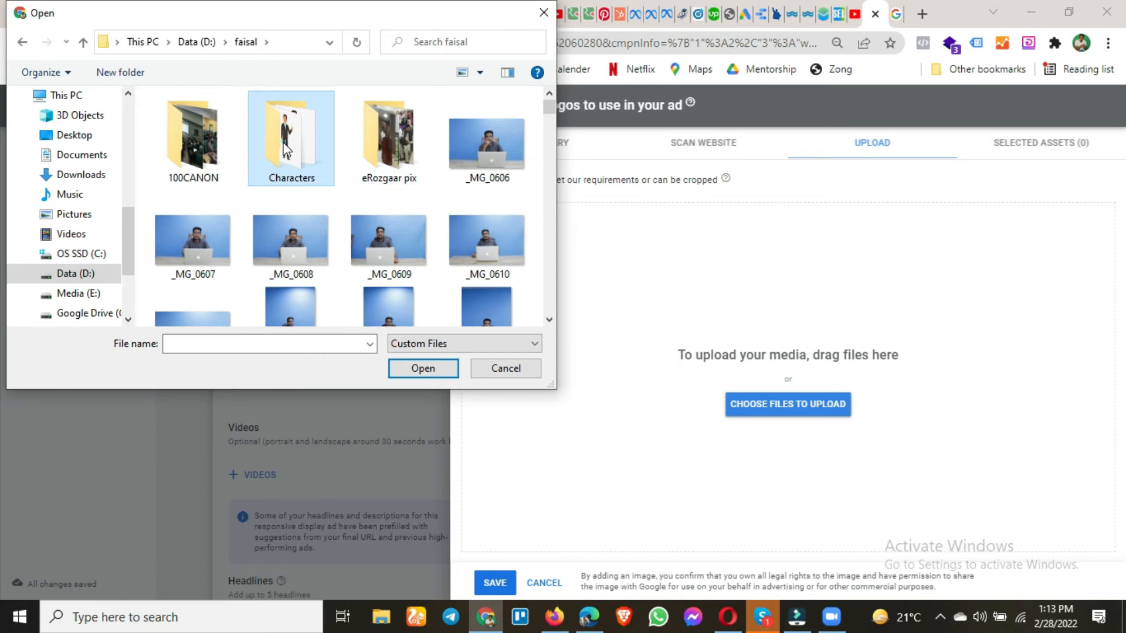
double_click(287, 145)
double_click(198, 232)
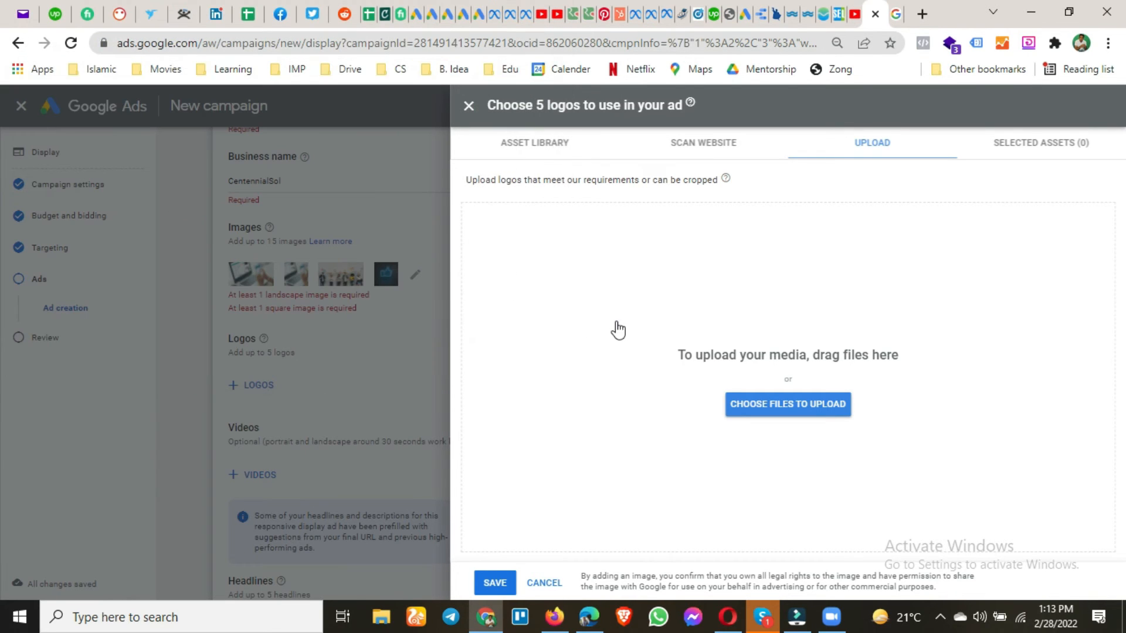
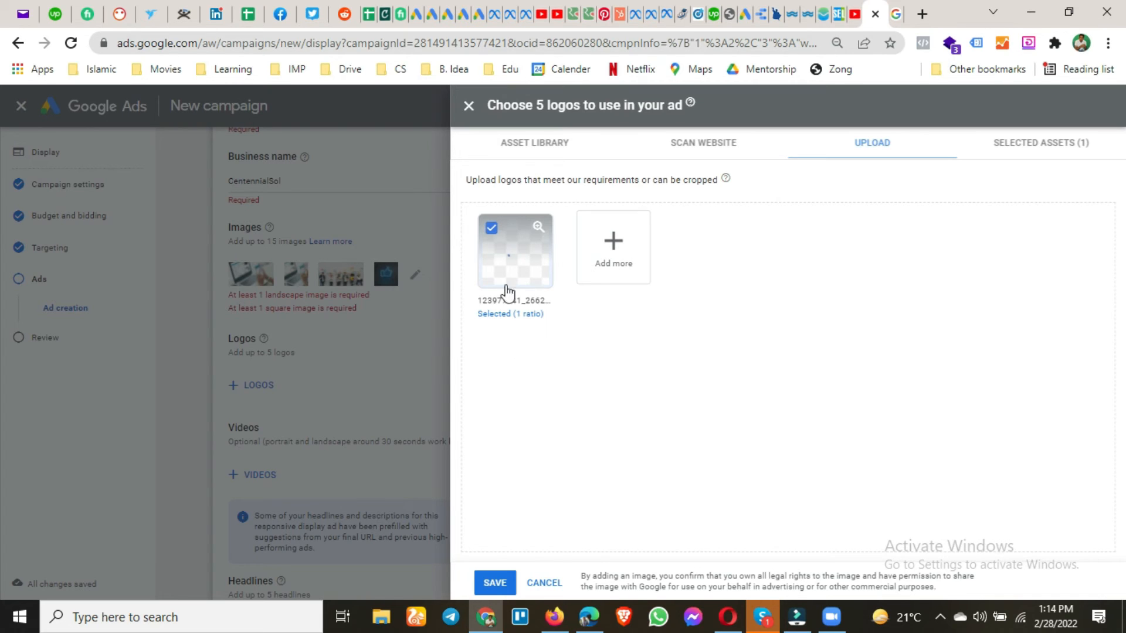
left_click(500, 583)
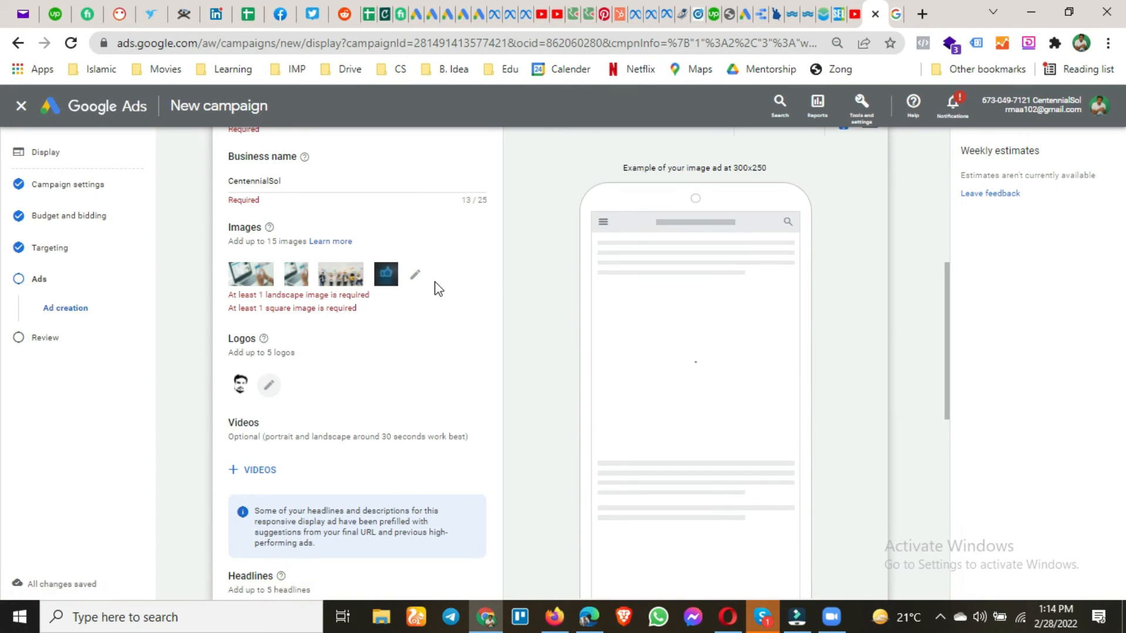
- Enter "CentennialSol Digital Solution" as the ad's second headline and add another empty headline field
scroll(347, 407, "down", 3)
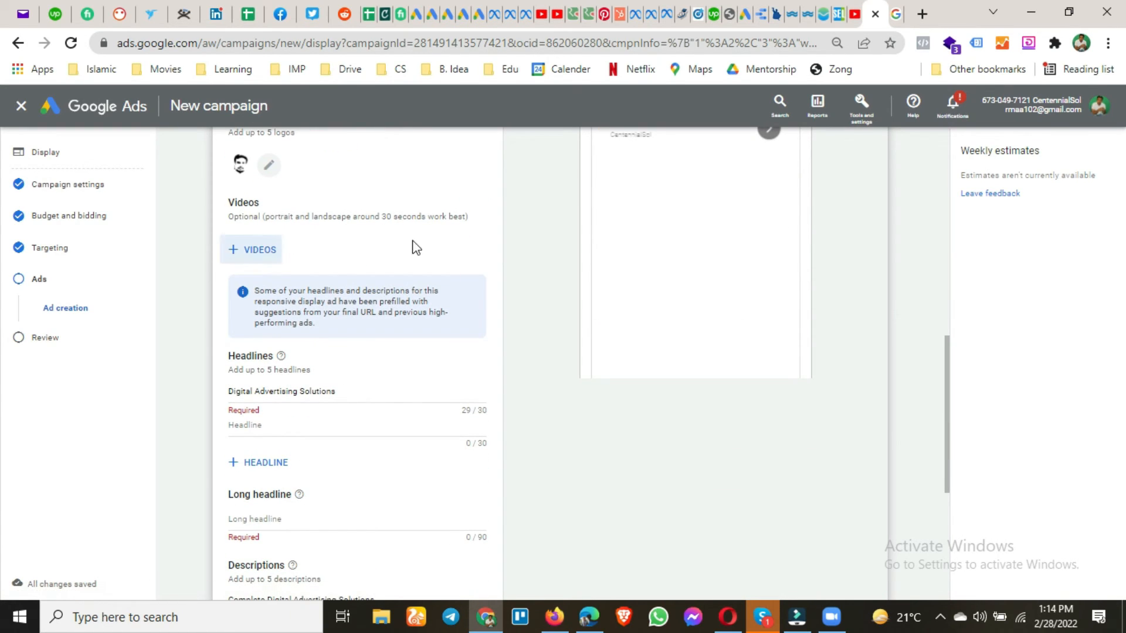
scroll(325, 288, "down", 2)
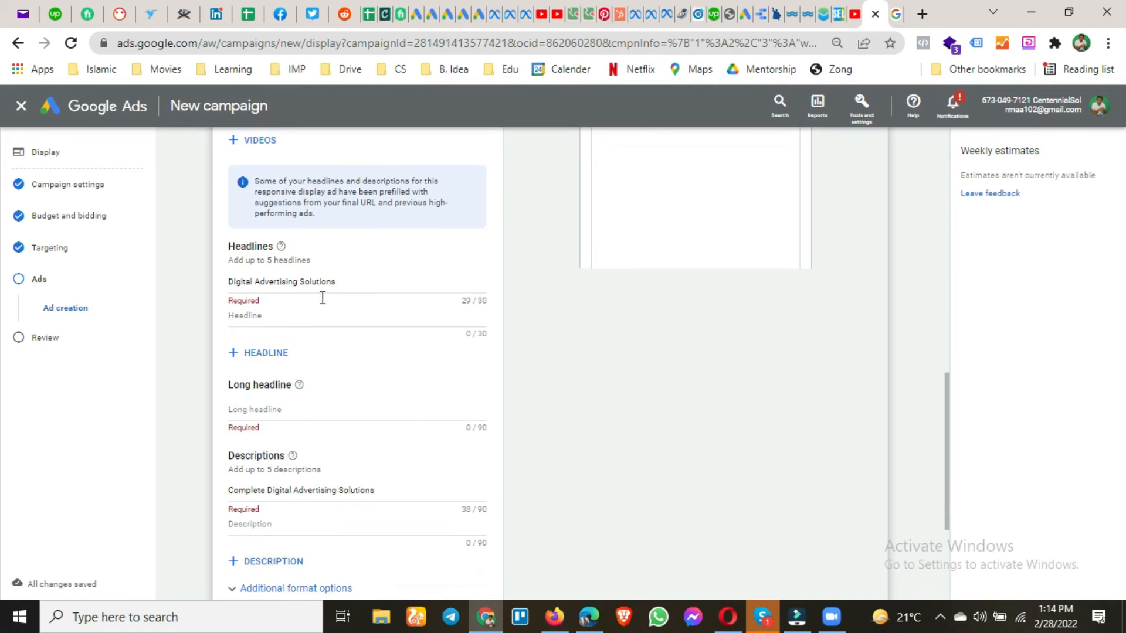
left_click(288, 283)
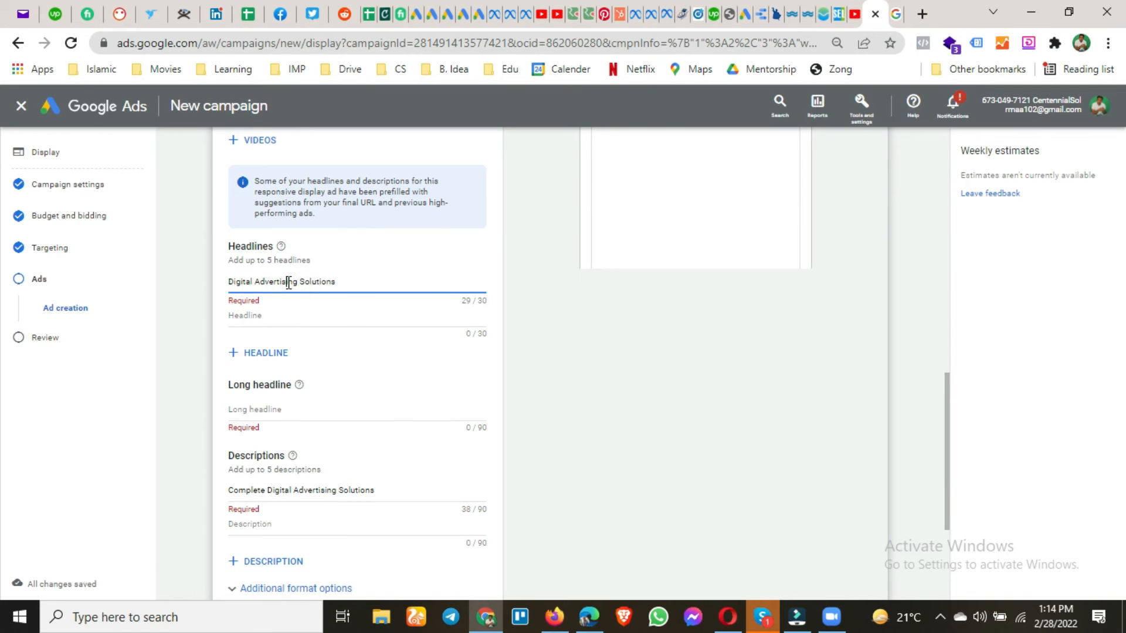
left_click(283, 317)
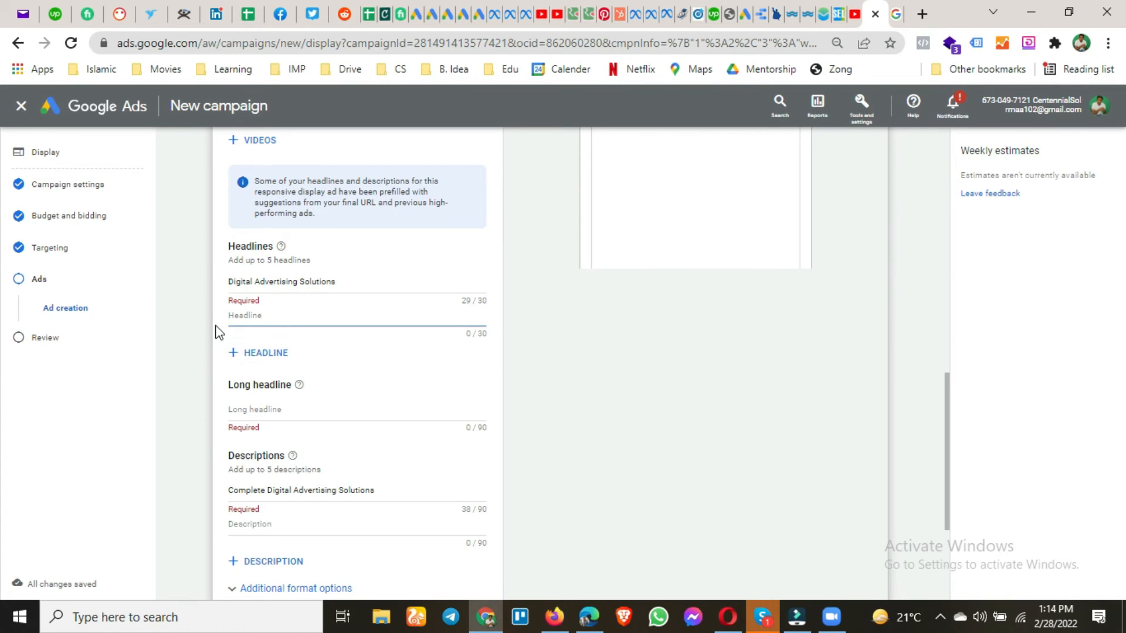
type("C")
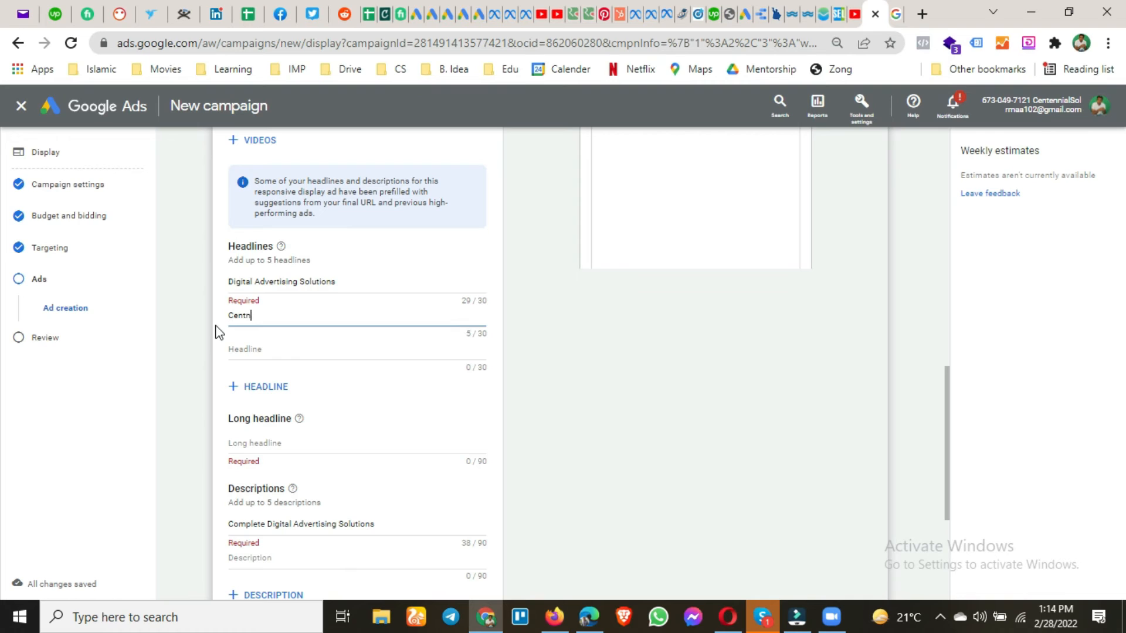
type("entennialSol Digital Solu")
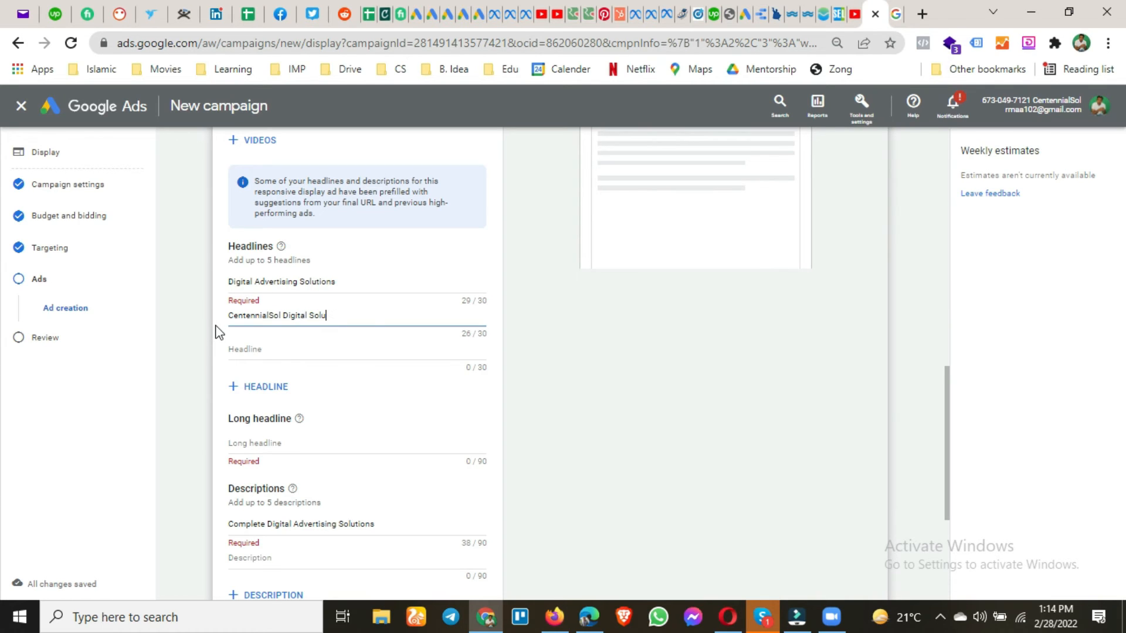
type("tions")
key("BackSpace")
left_click(267, 387)
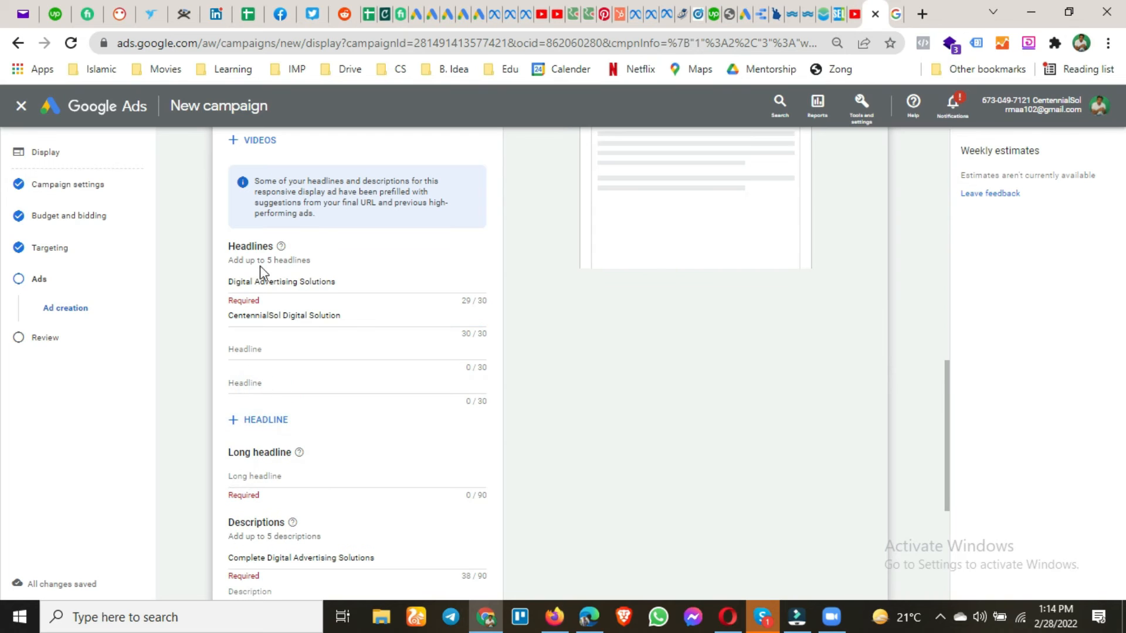
left_click_drag(233, 260, 292, 262)
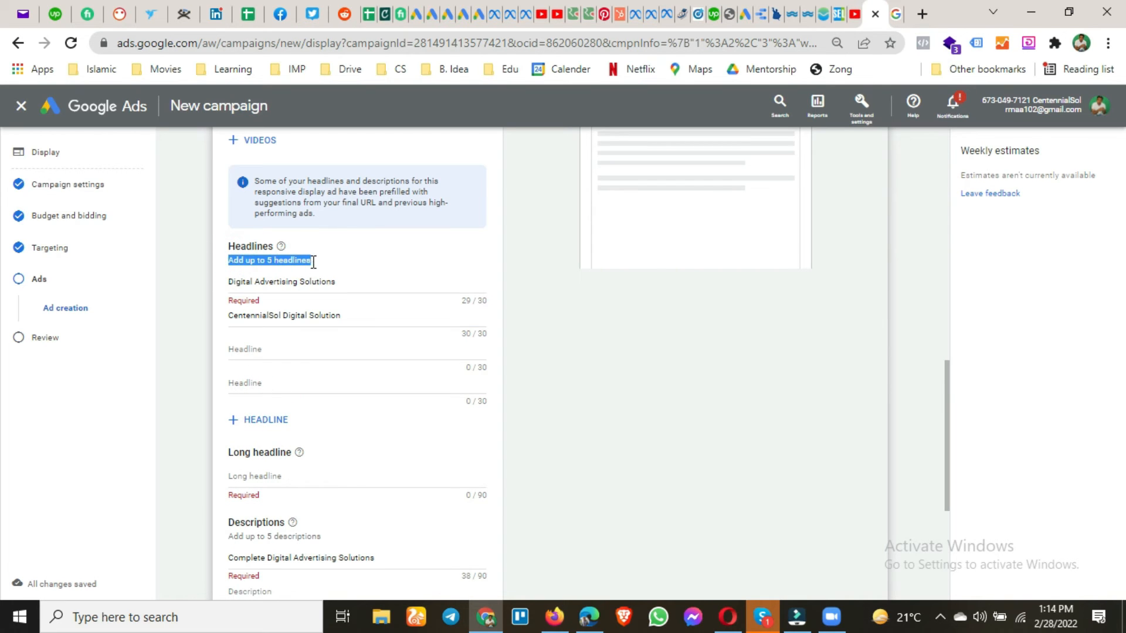
left_click(315, 265)
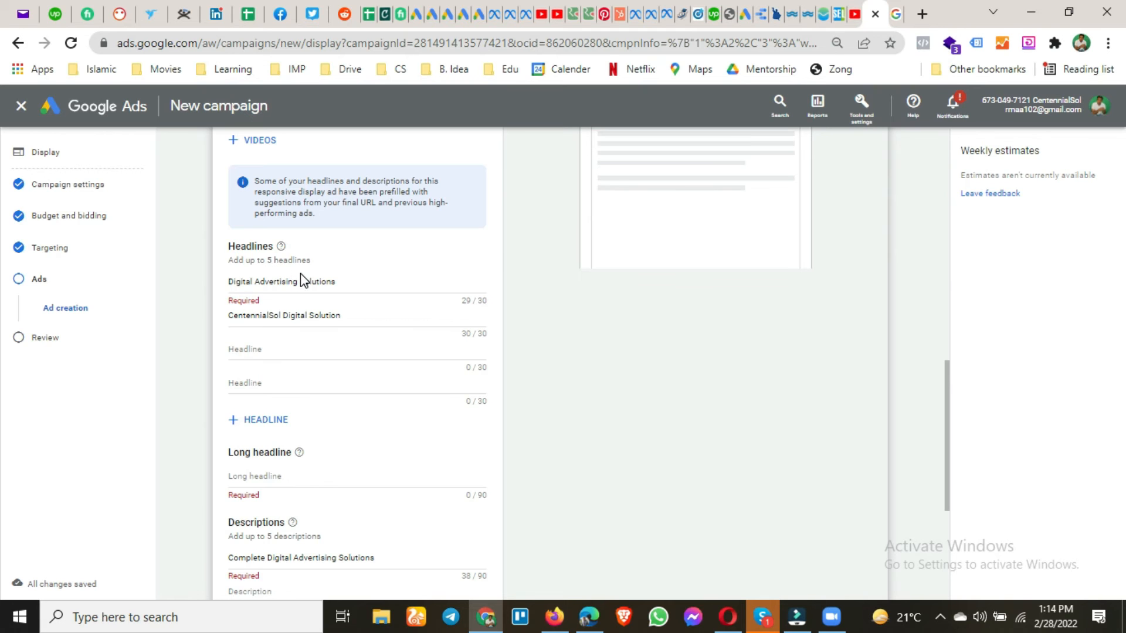
- Copy the second headline, "CentennialSol Digital Solution", into the long headline and the second description
scroll(298, 281, "down", 2)
left_click(322, 373)
left_click(295, 206)
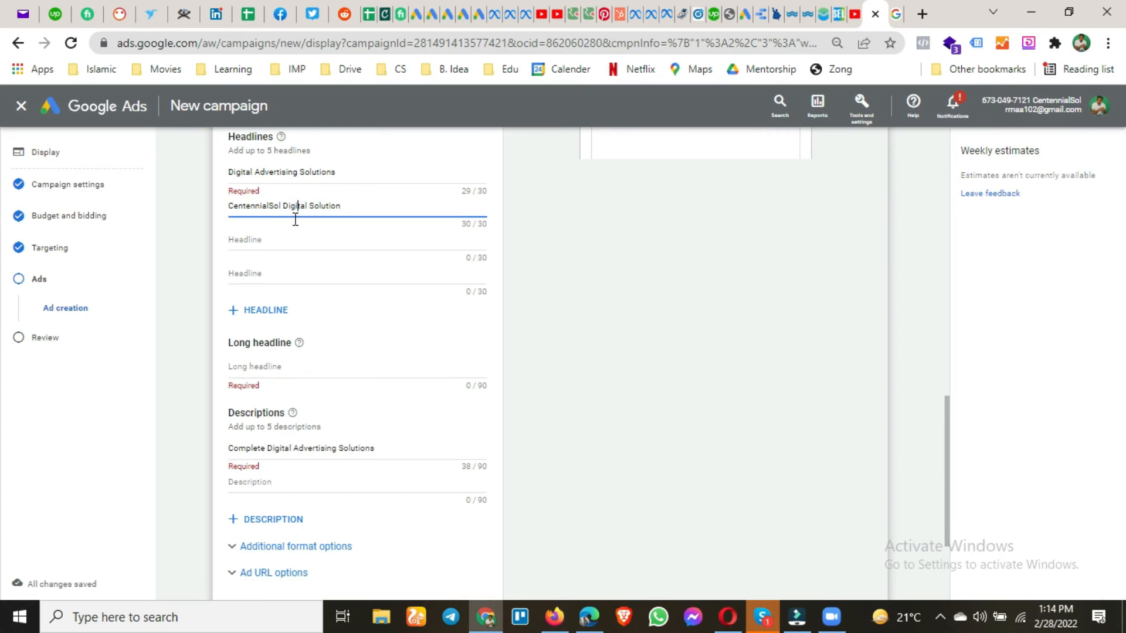
key("ctrl+a")
key("ctrl+c")
left_click(265, 364)
key("ctrl+v")
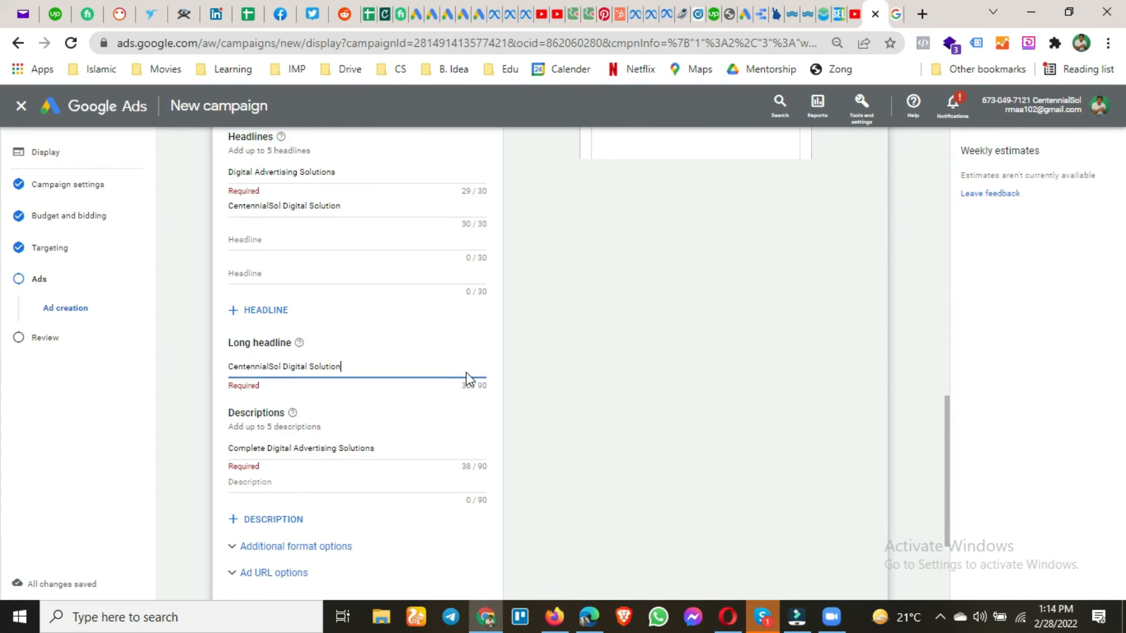
left_click(278, 494)
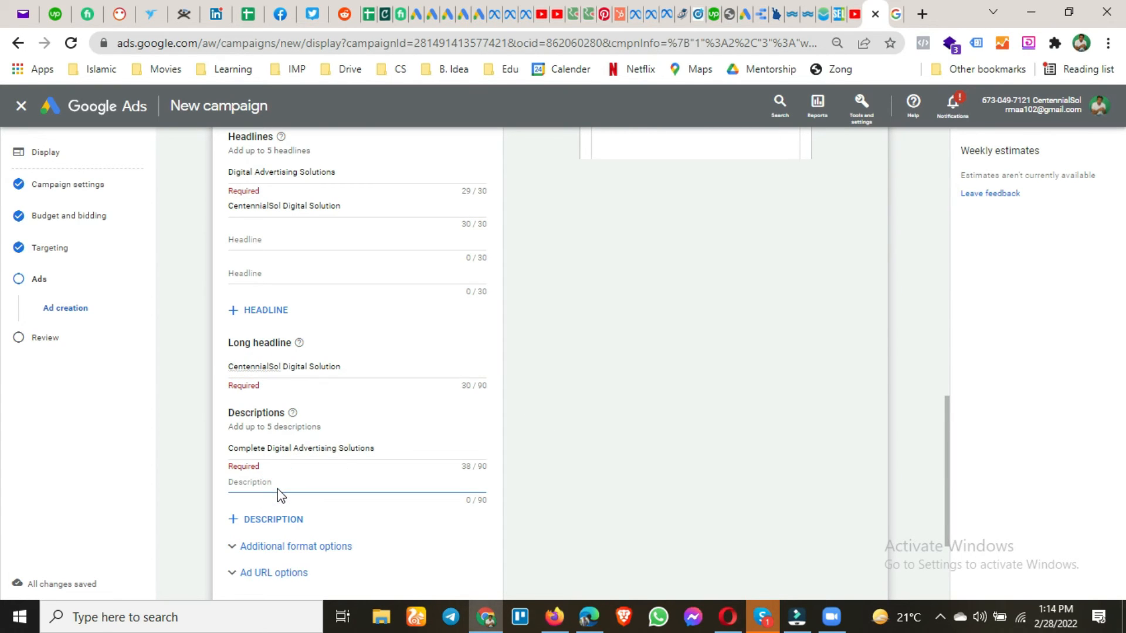
key("ctrl+v")
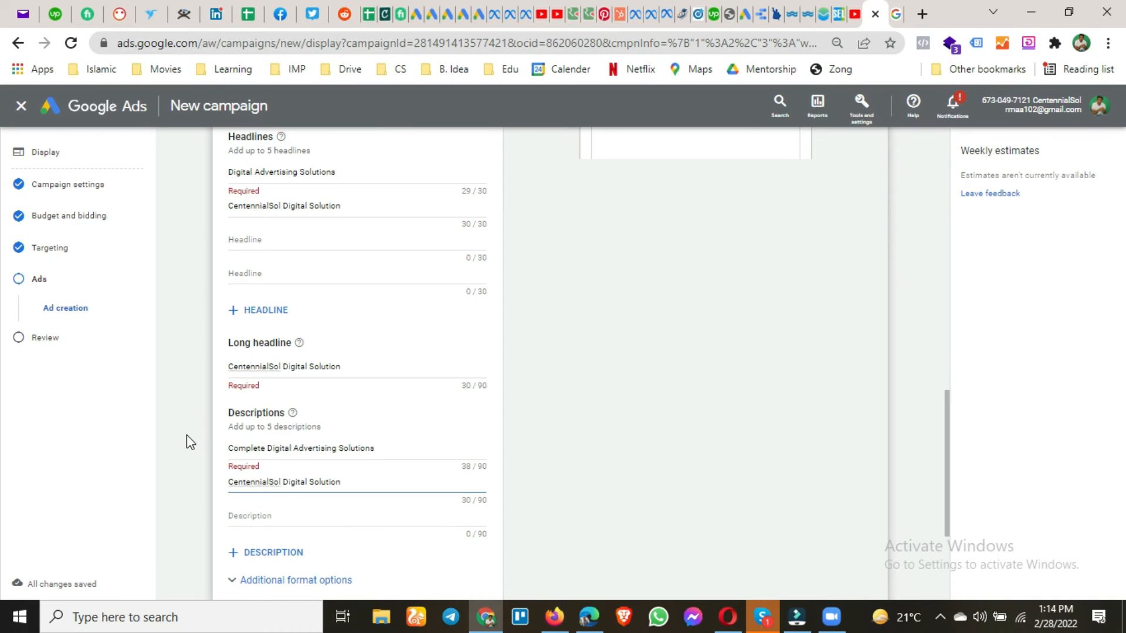
- Review the responsive display ad's assets, strength and preview, and create the ad
scroll(186, 443, "down", 3)
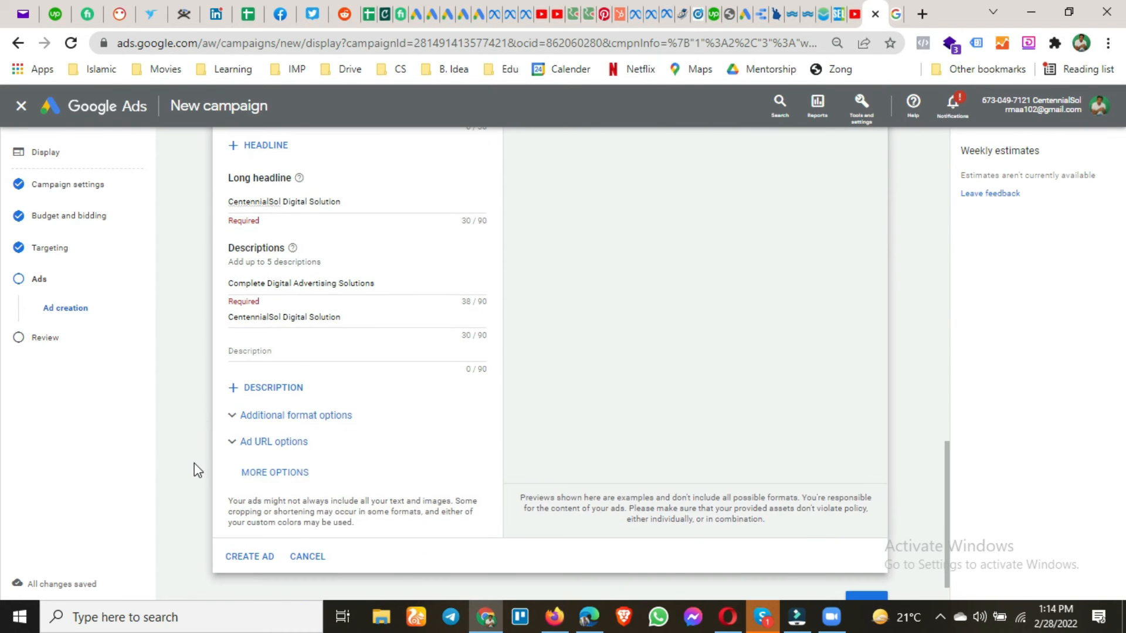
scroll(195, 463, "up", 12)
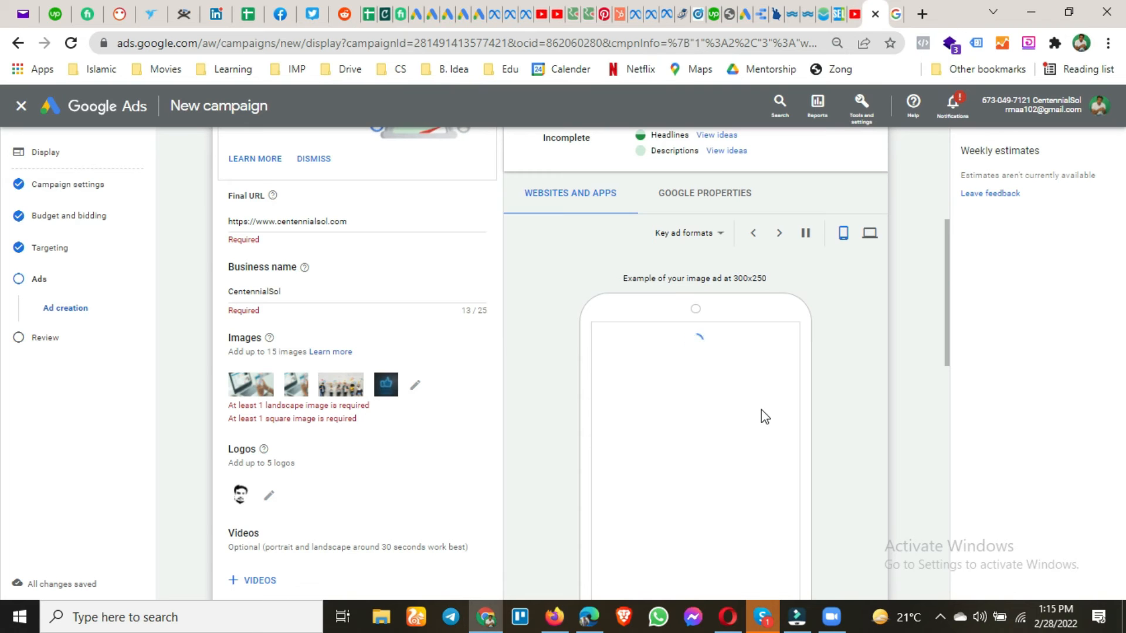
scroll(744, 416, "up", 3)
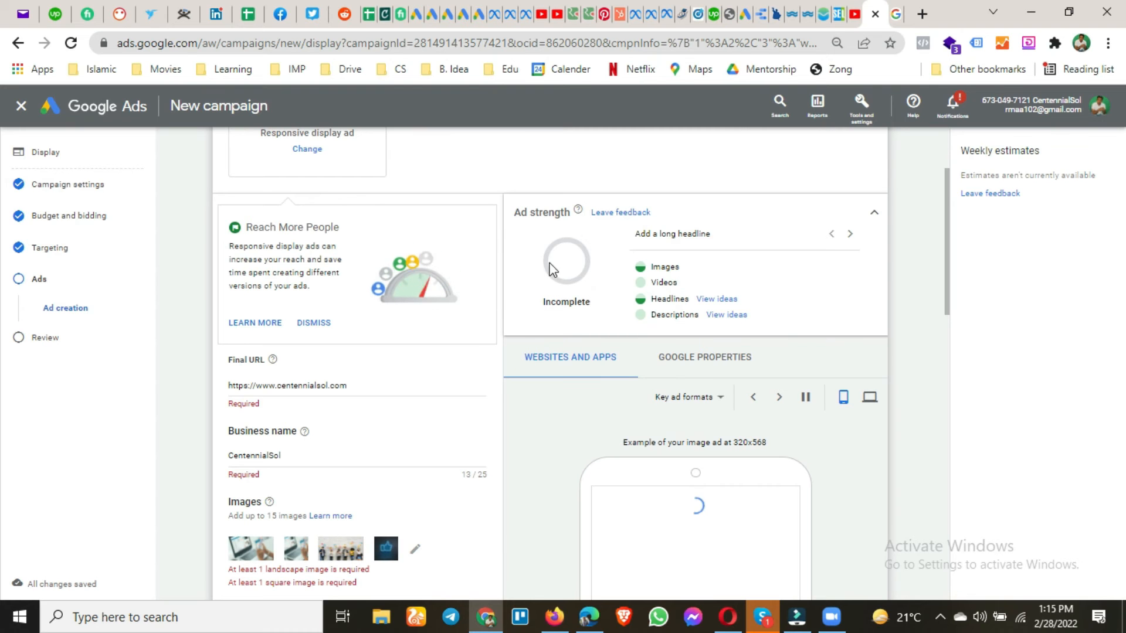
scroll(569, 435, "down", 4)
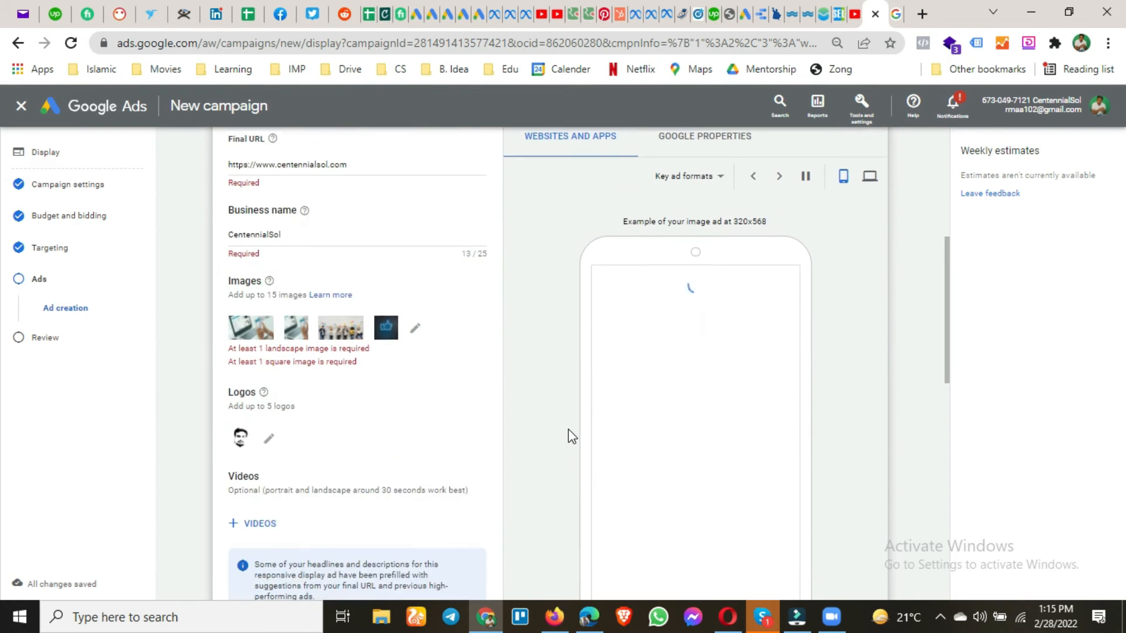
scroll(573, 437, "down", 10)
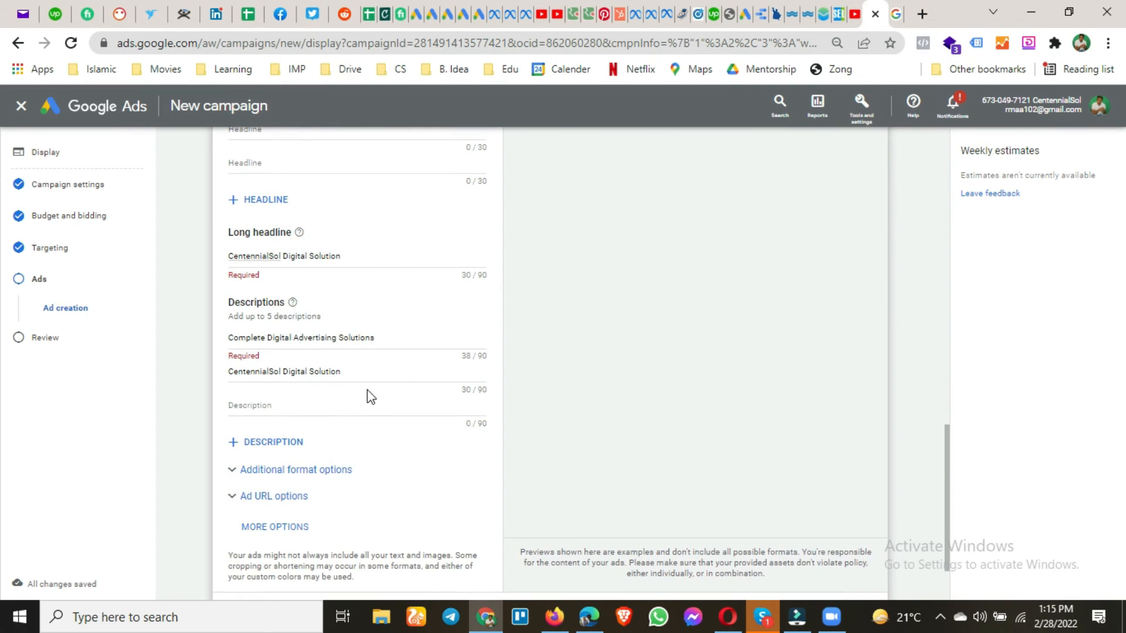
scroll(370, 402, "down", 2)
left_click(237, 521)
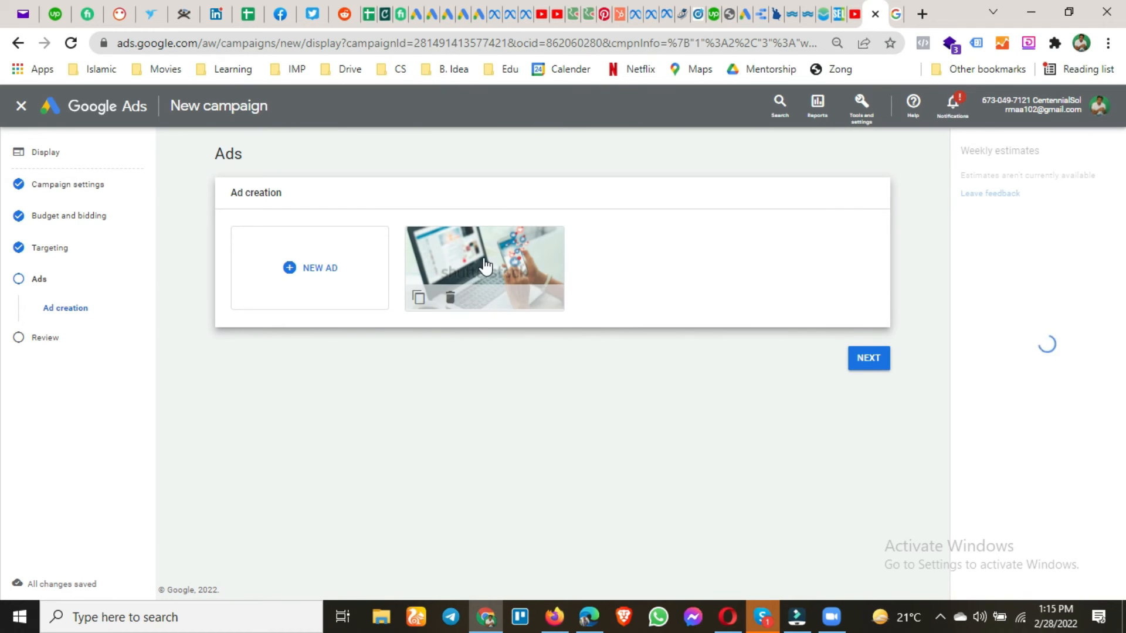
- Look at the available ways to add a new ad and return to the created ad
left_click(328, 277)
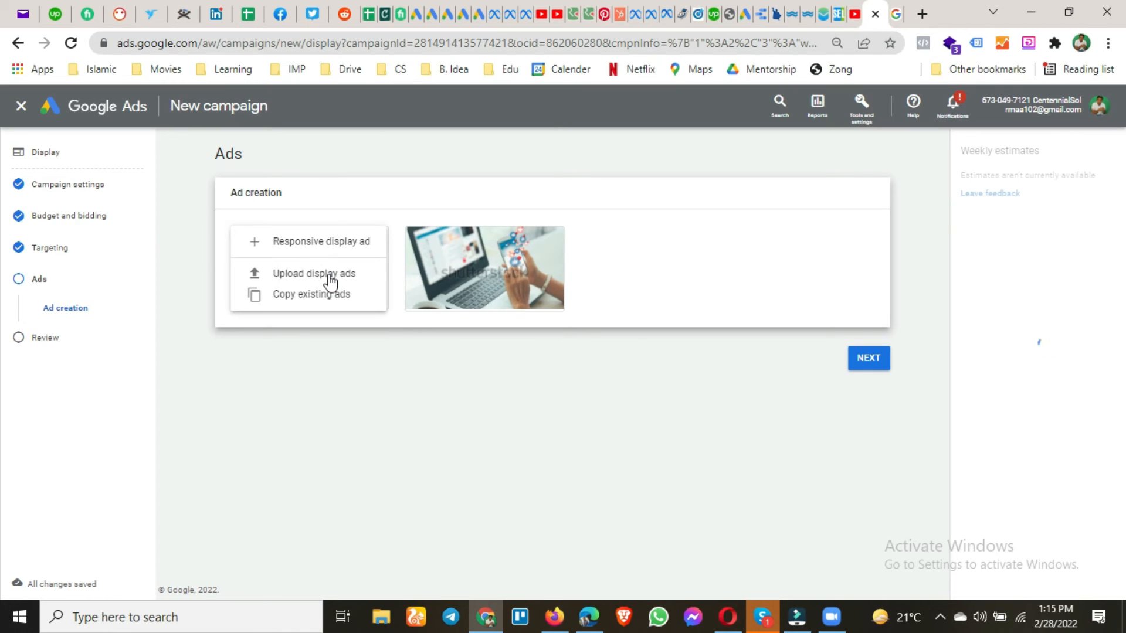
left_click(376, 382)
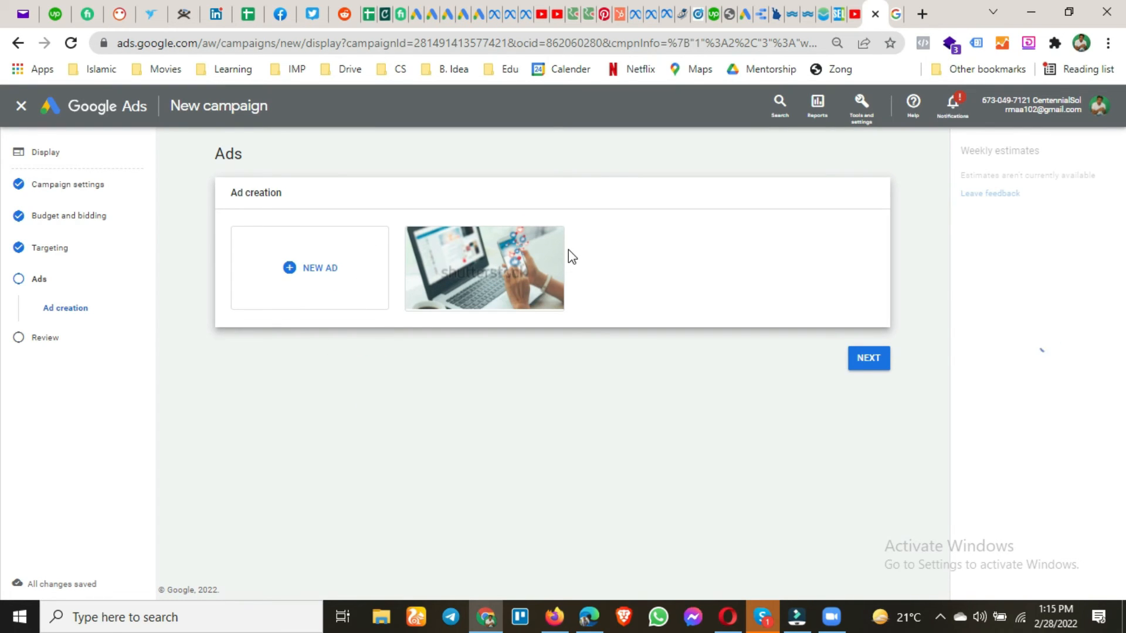
mouse_move(523, 256)
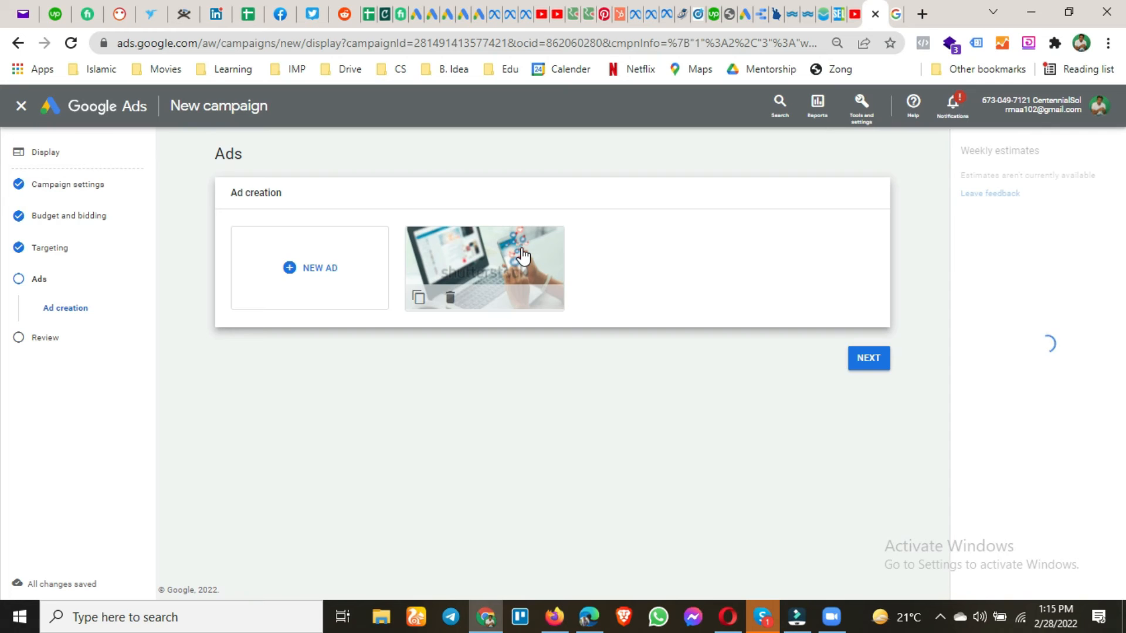
- Start a second ad of the upload display ads type and try to create it without any files
left_click(323, 274)
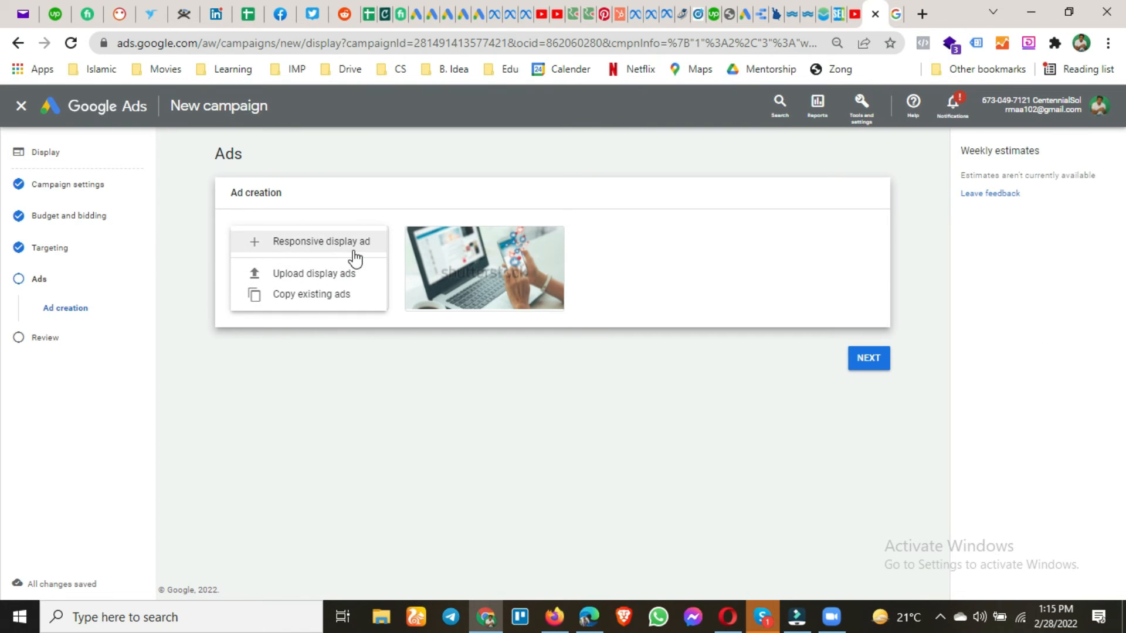
mouse_move(523, 265)
mouse_move(443, 266)
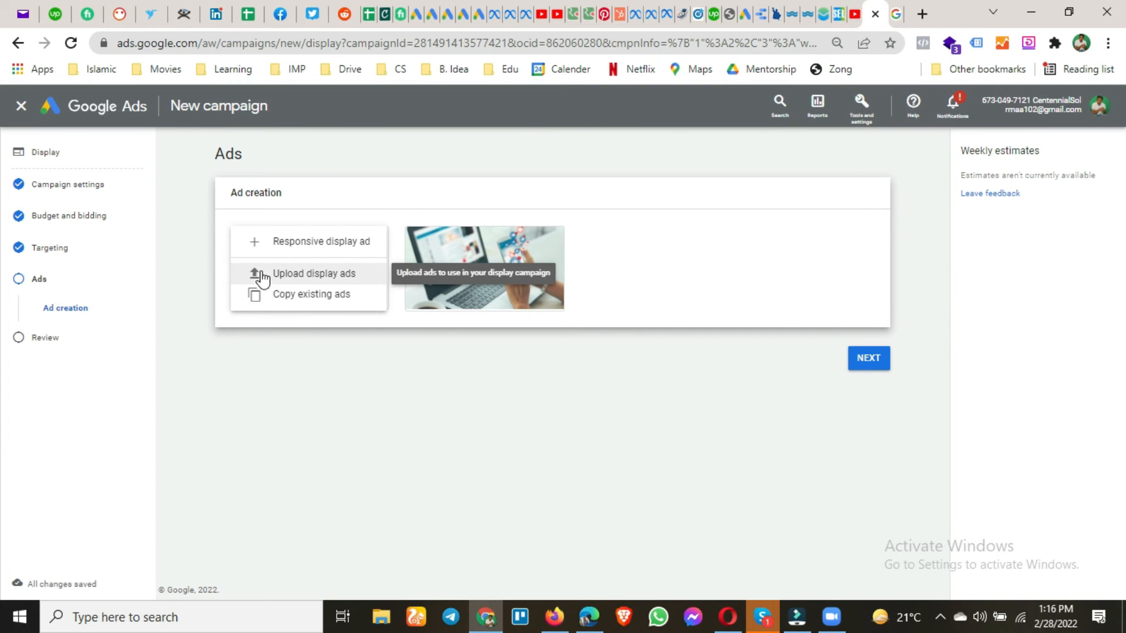
left_click(294, 283)
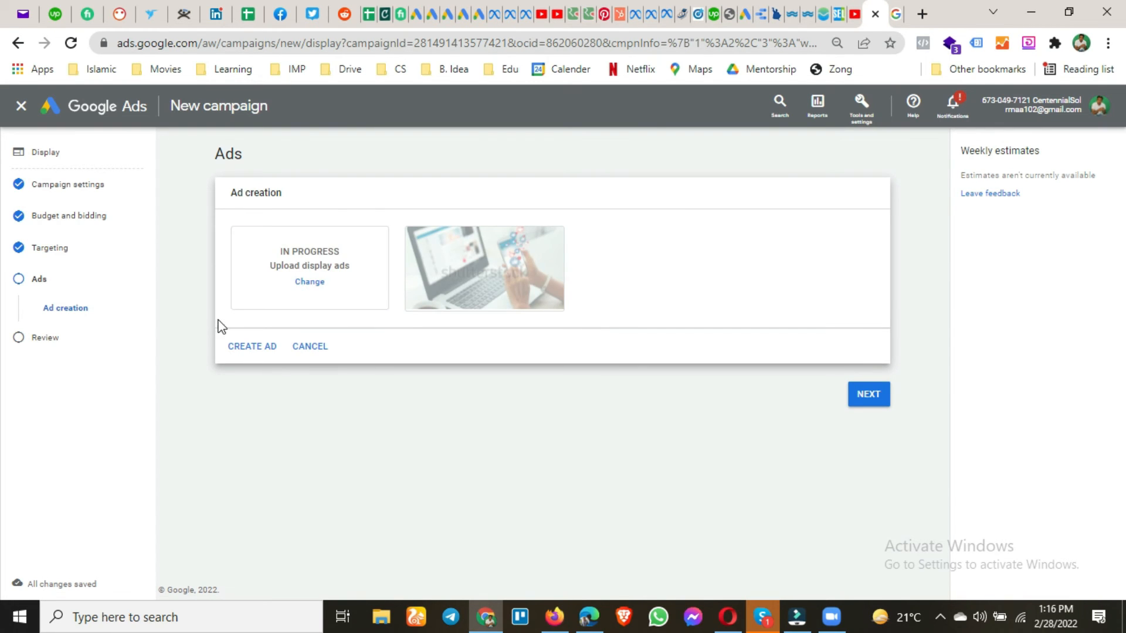
left_click(255, 351)
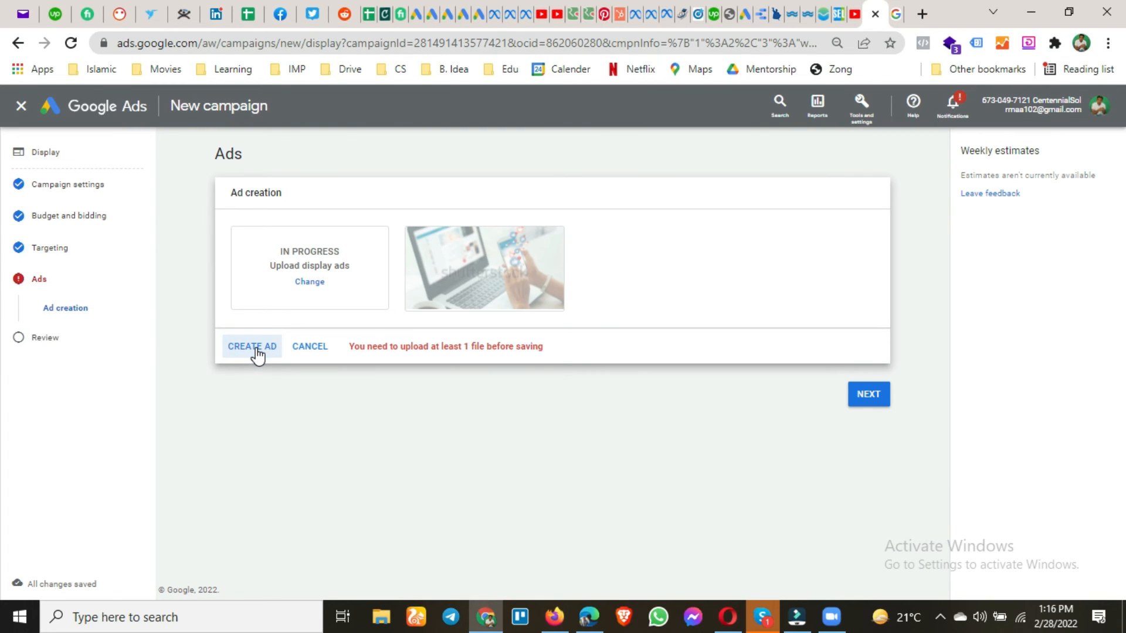
left_click(316, 280)
left_click(334, 295)
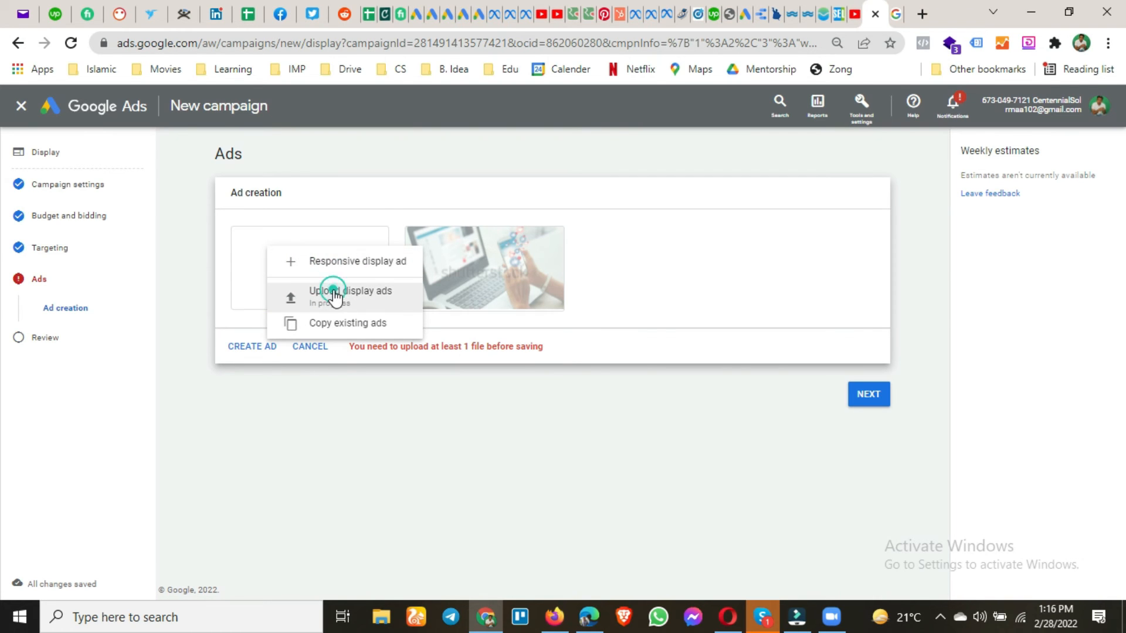
- Continue to the campaign review, look through the budget, targeting and ads summary, and return to the display ad upload form
left_click(868, 401)
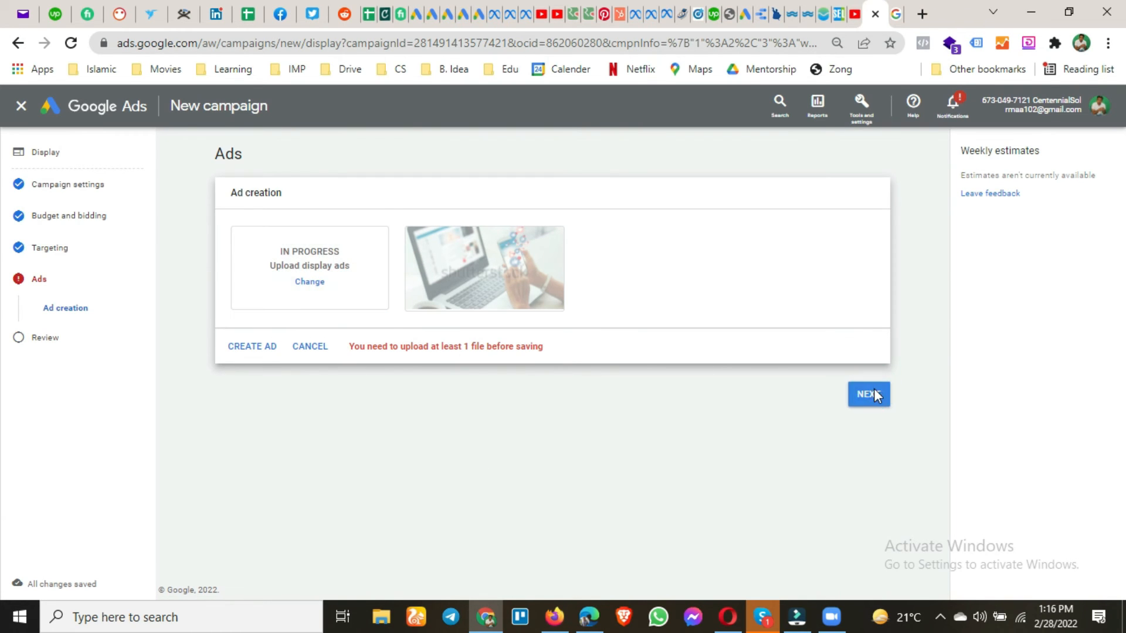
scroll(530, 375, "down", 9)
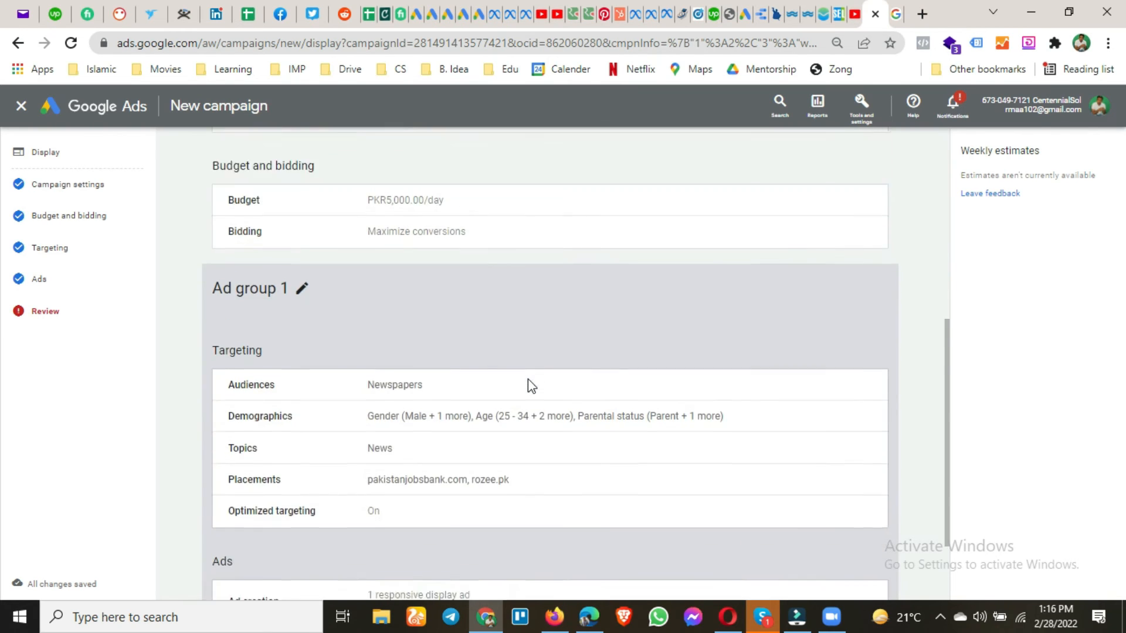
left_click(436, 499)
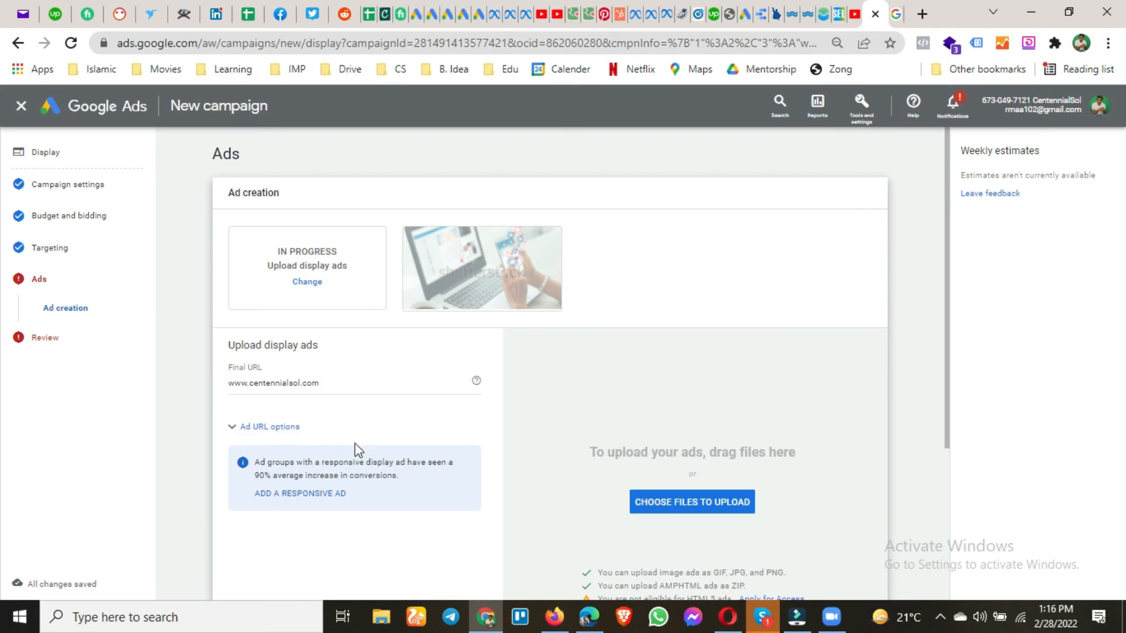
scroll(371, 401, "down", 2)
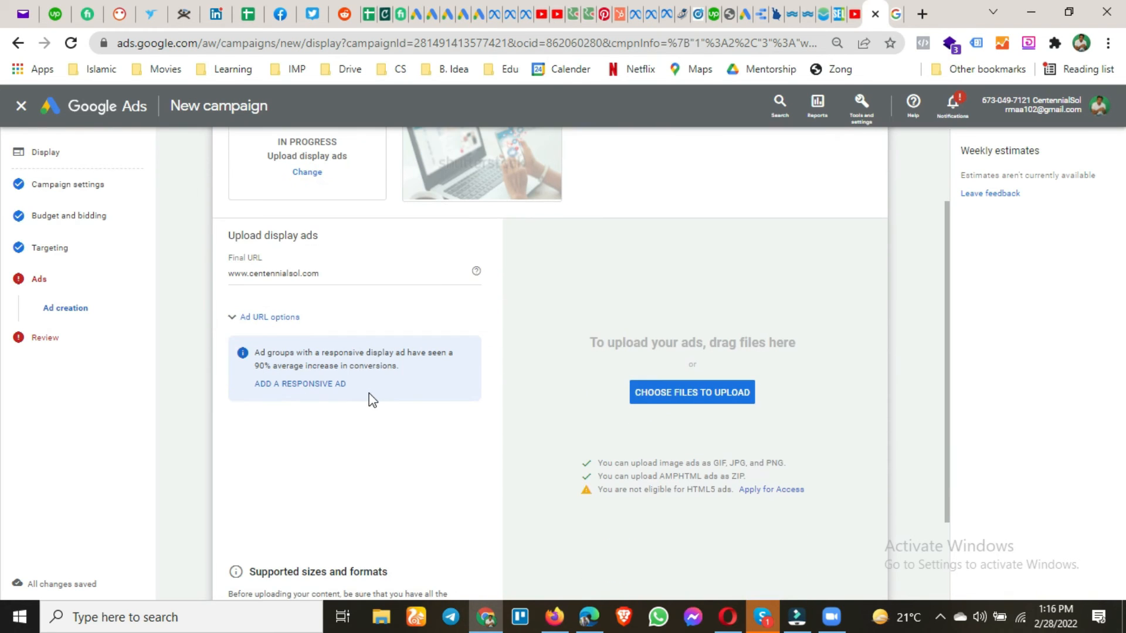
- Open paperads.com in a new browser tab
left_click(923, 14)
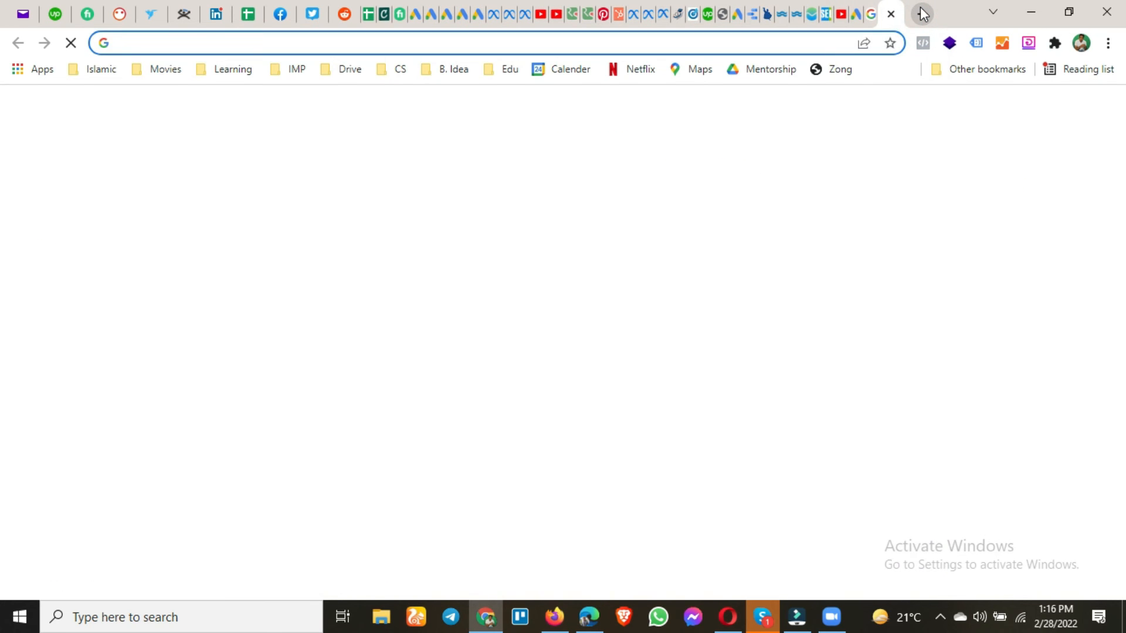
type("a")
key("BackSpace")
type("pae")
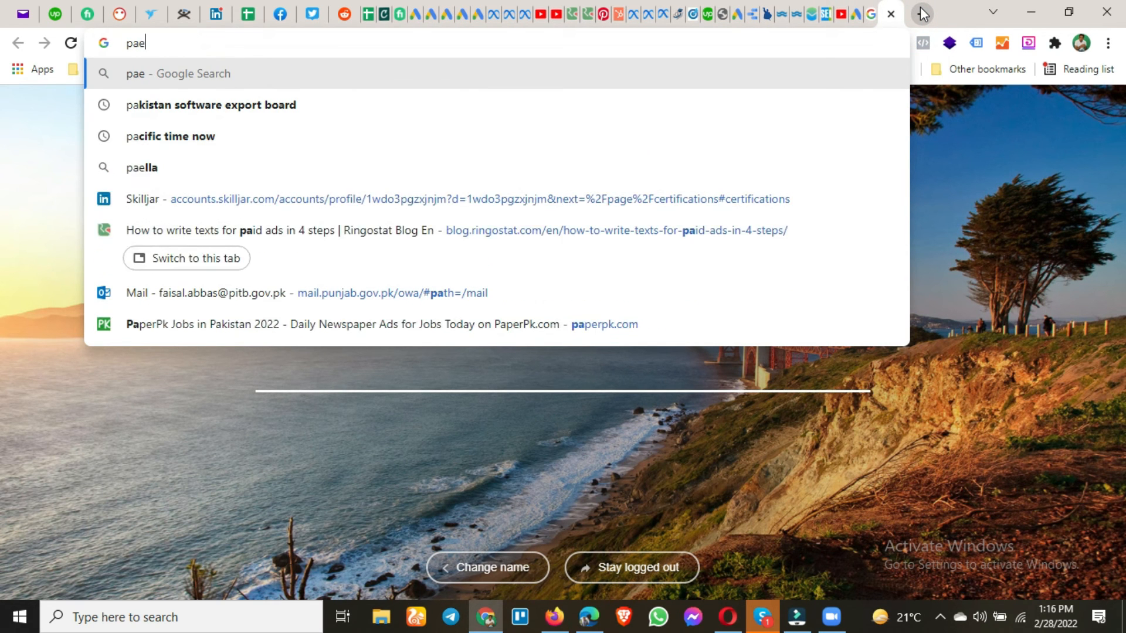
key("BackSpace")
type("p")
key("Return")
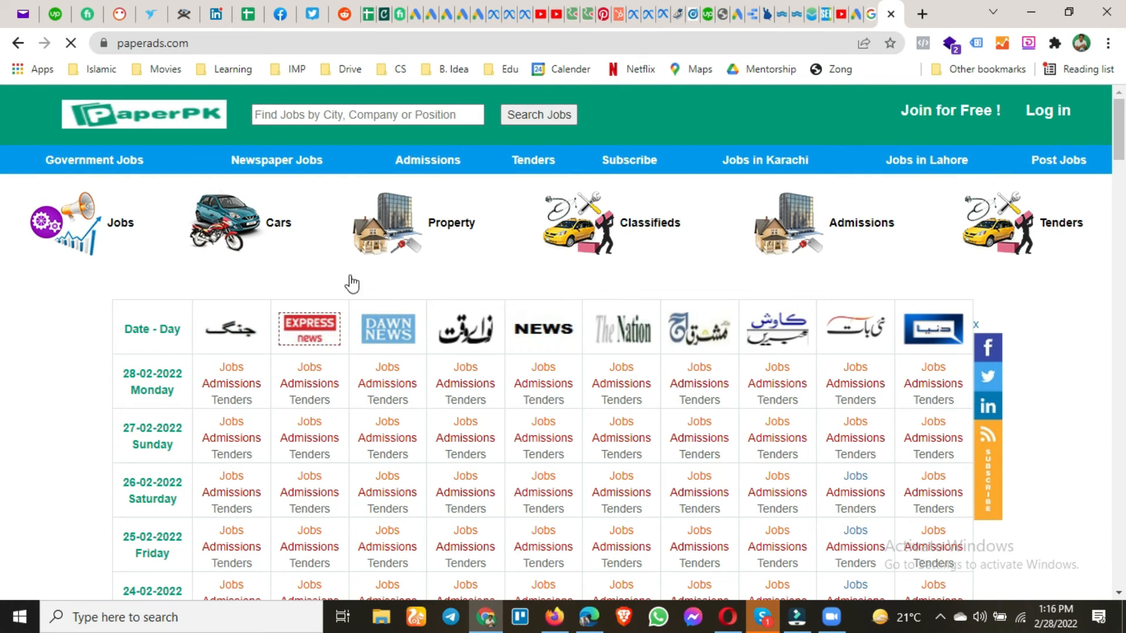
- Examine the sizes and positions of the display ads placed across the PaperPK page
scroll(414, 367, "down", 5)
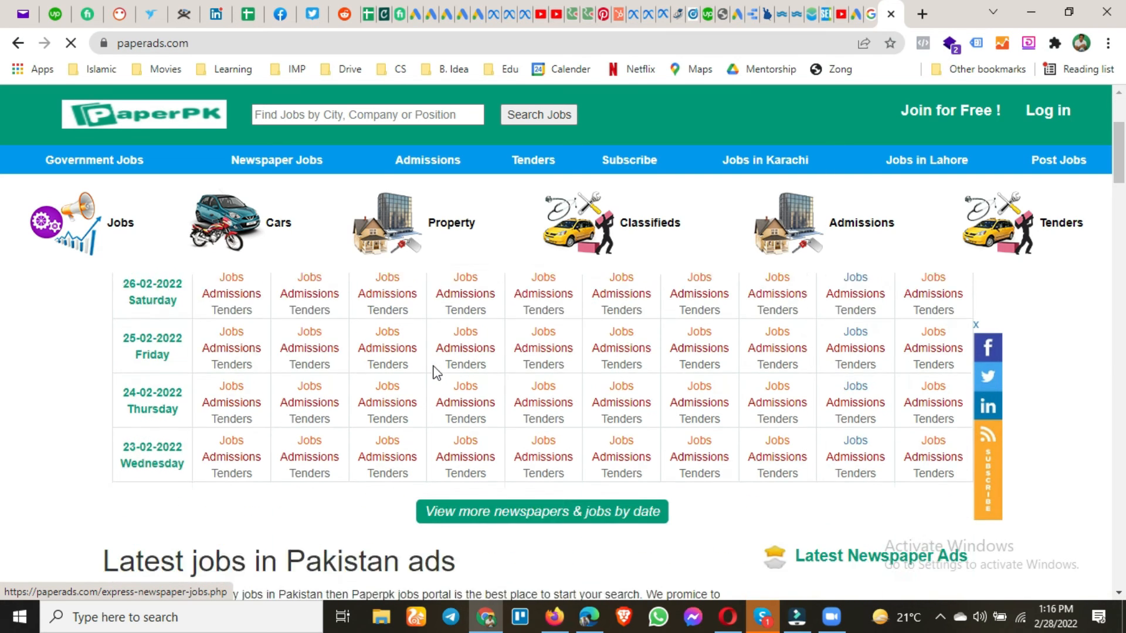
scroll(422, 389, "up", 3)
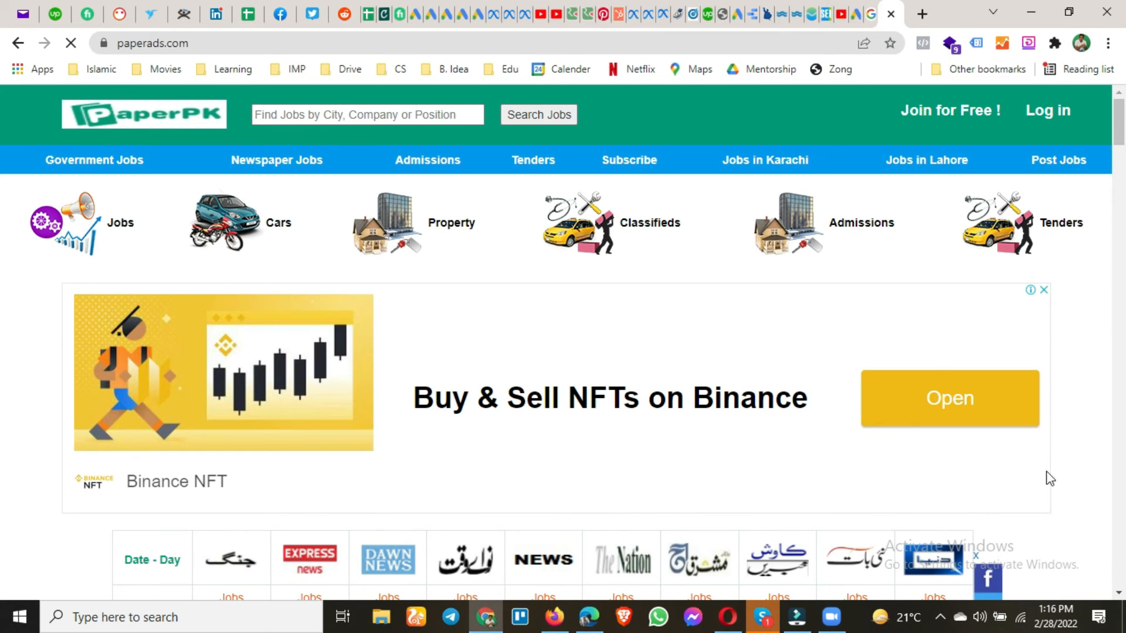
scroll(903, 352, "down", 10)
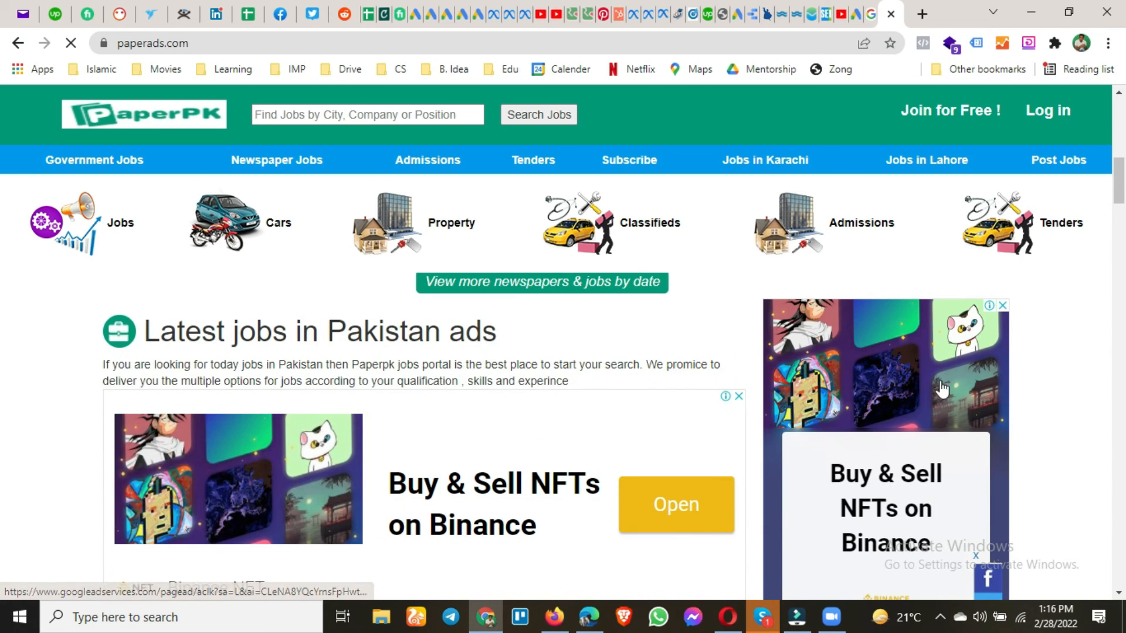
scroll(903, 411, "down", 3)
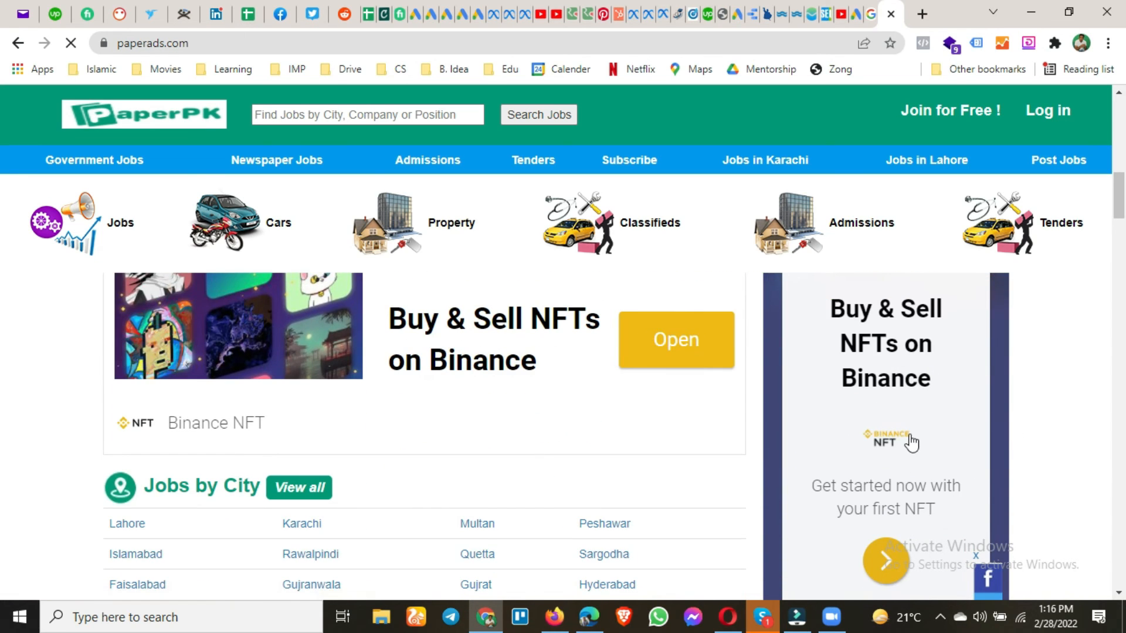
scroll(910, 446, "down", 3)
scroll(908, 441, "up", 6)
scroll(566, 521, "down", 15)
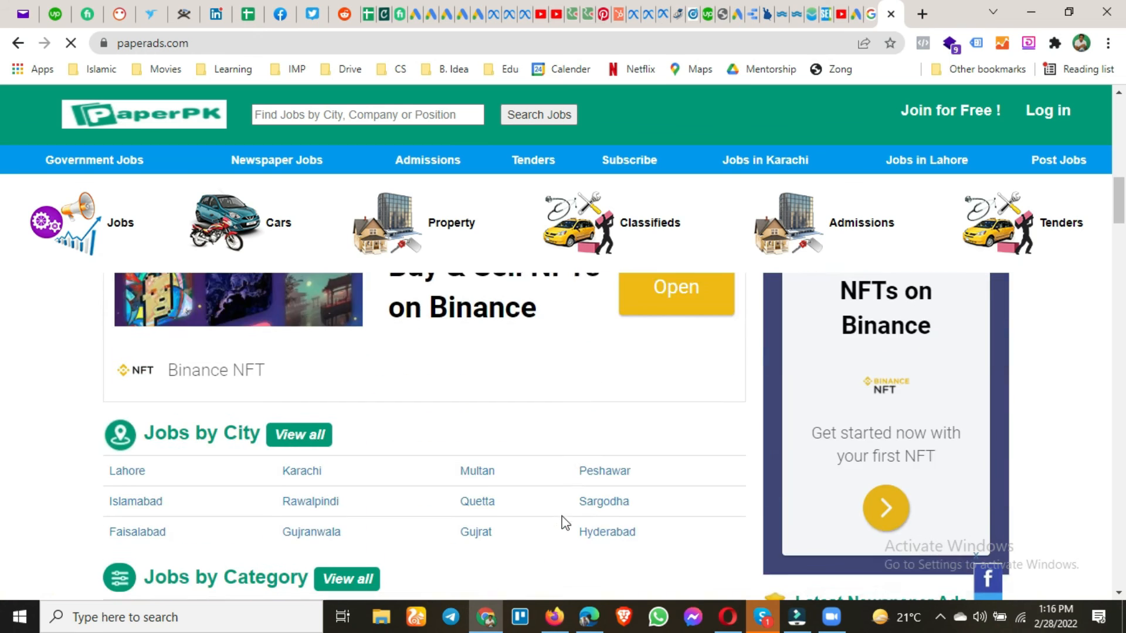
scroll(585, 397, "down", 10)
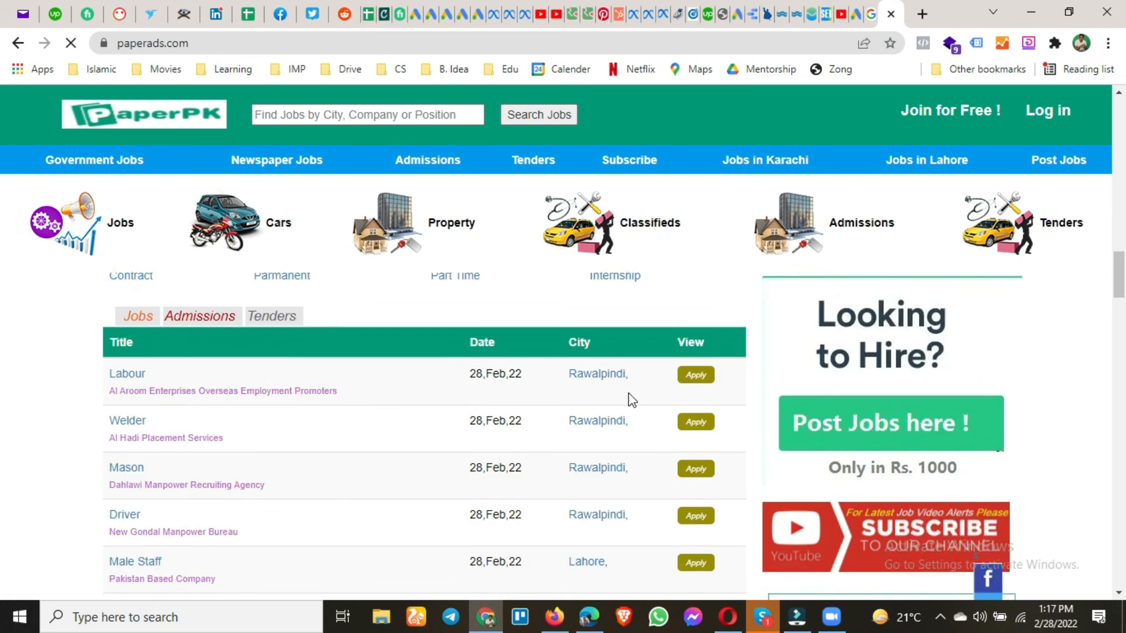
scroll(716, 405, "down", 2)
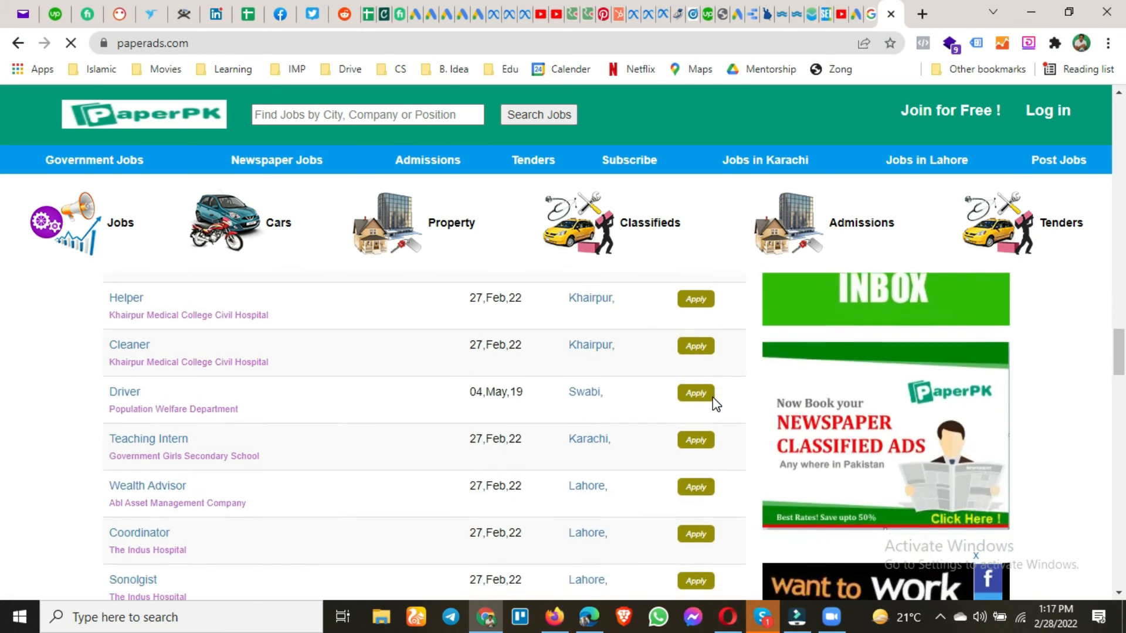
scroll(715, 405, "up", 9)
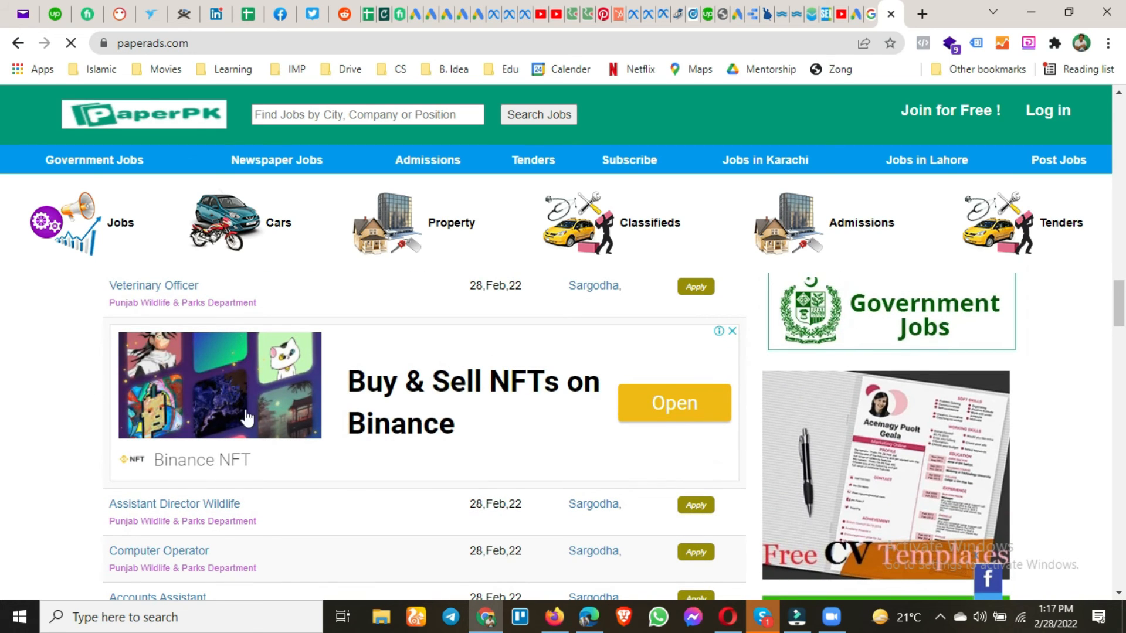
- Return to the Google Ads campaign, consult the image ad requirements for uploaded ads, and close the help article
left_click(868, 12)
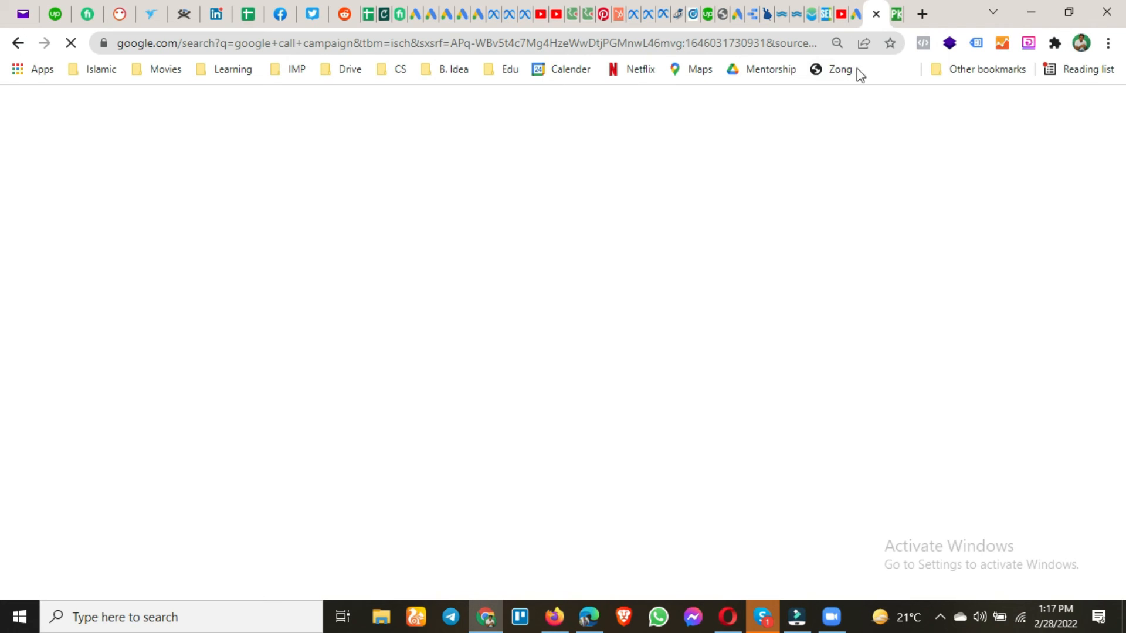
left_click(861, 9)
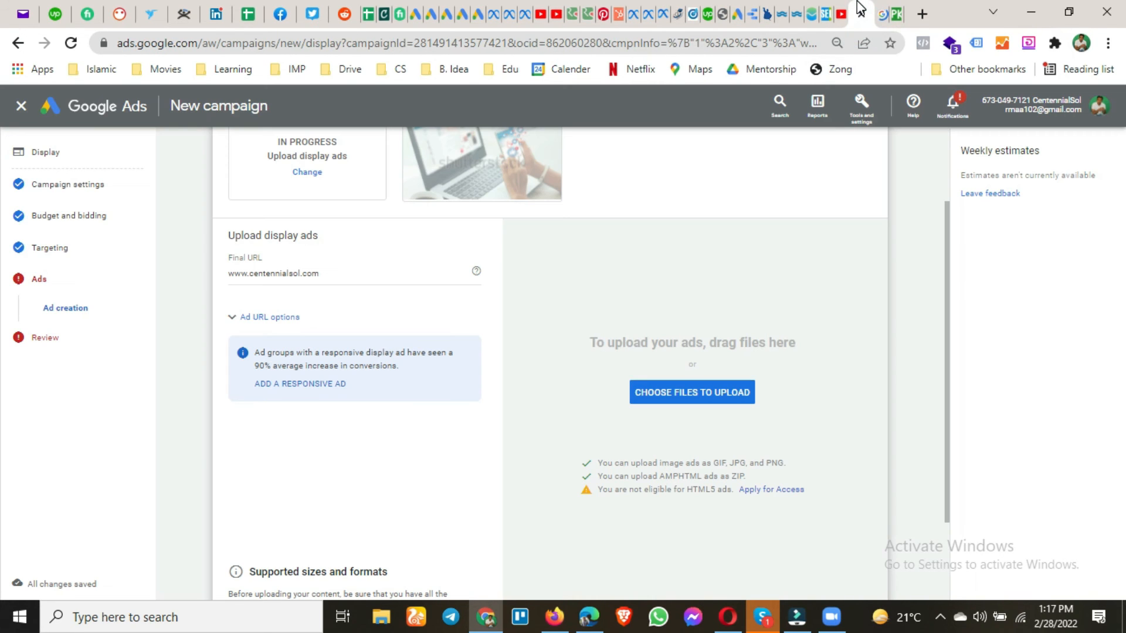
scroll(217, 427, "down", 2)
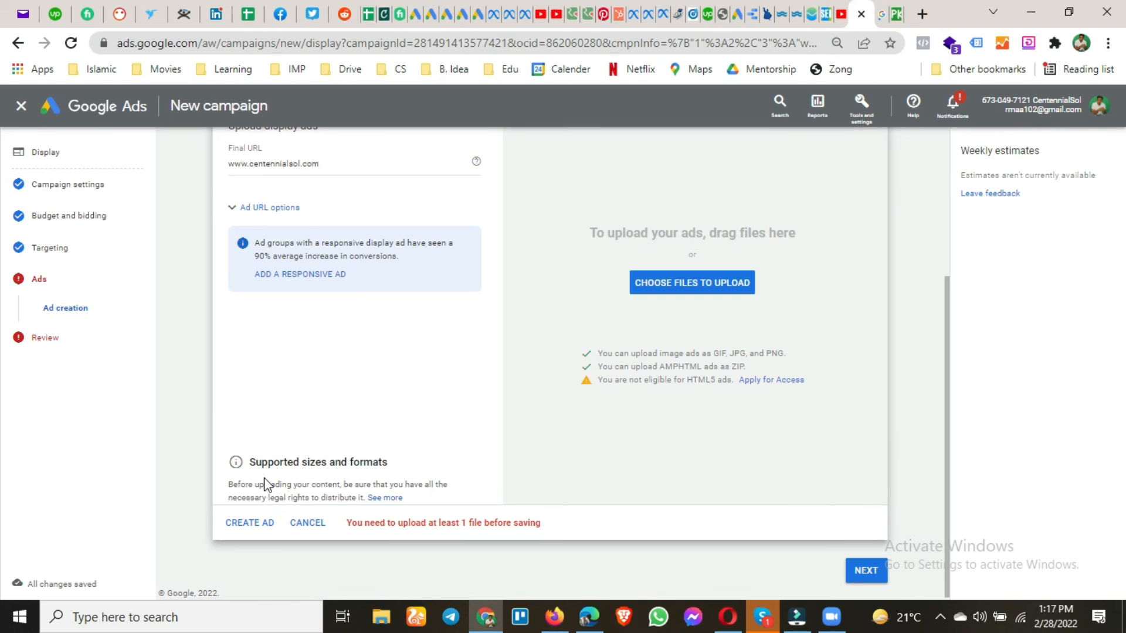
left_click(382, 499)
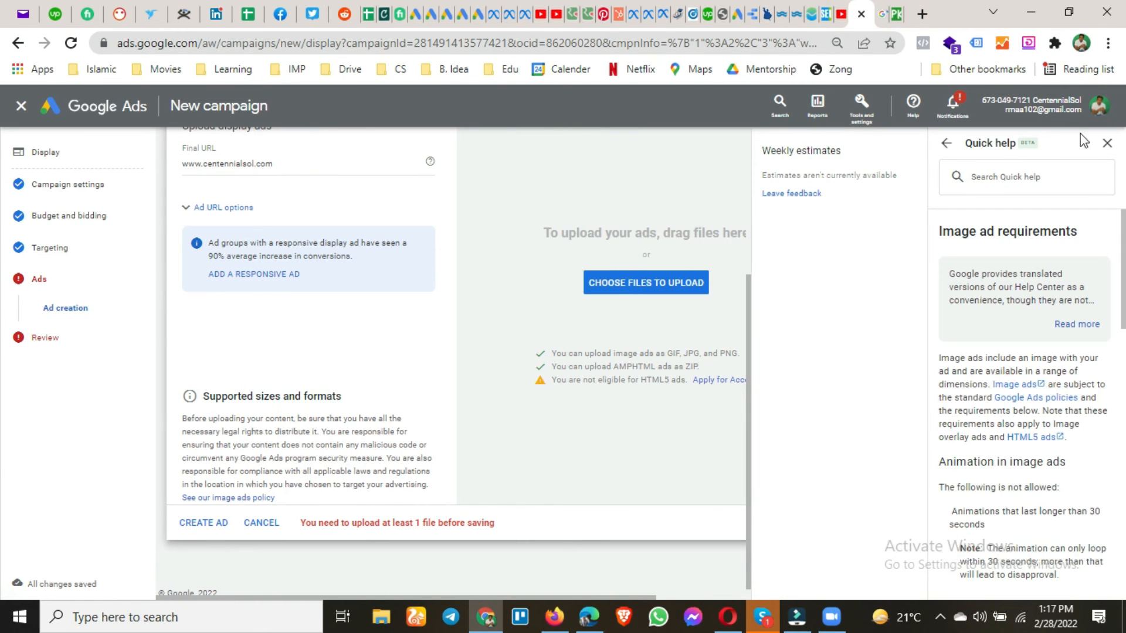
left_click(1108, 142)
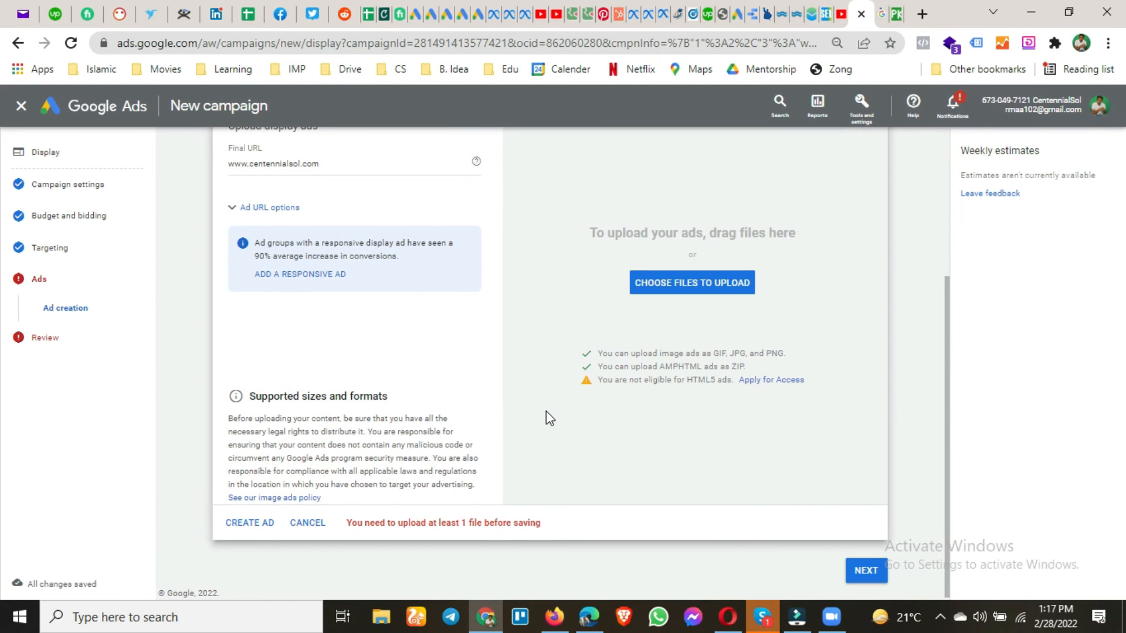
scroll(546, 411, "up", 2)
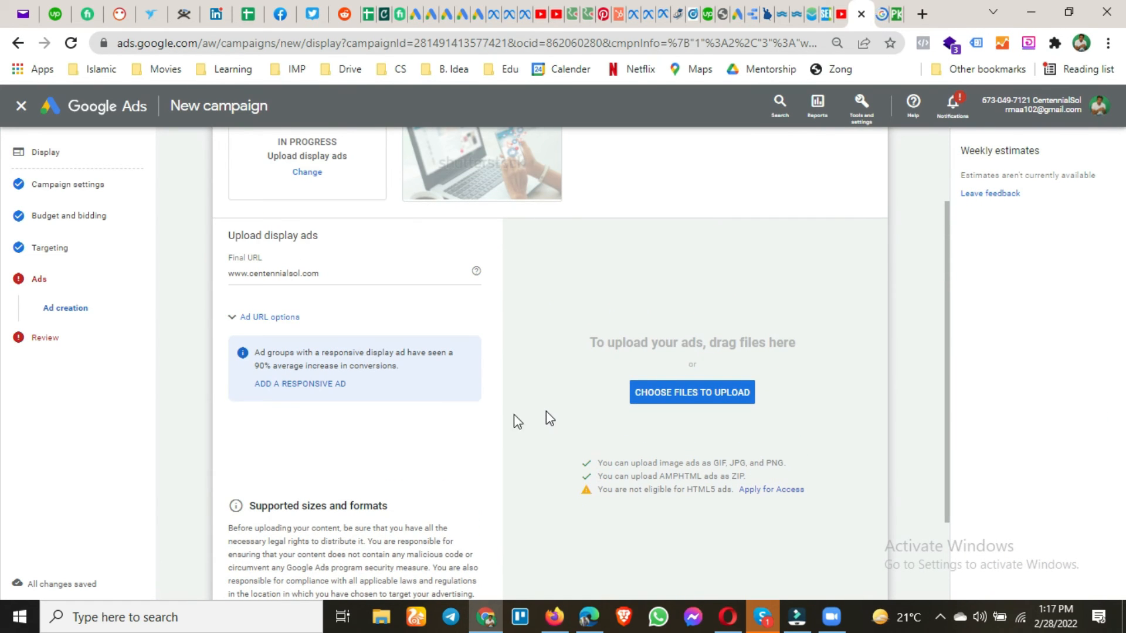
scroll(547, 411, "up", 2)
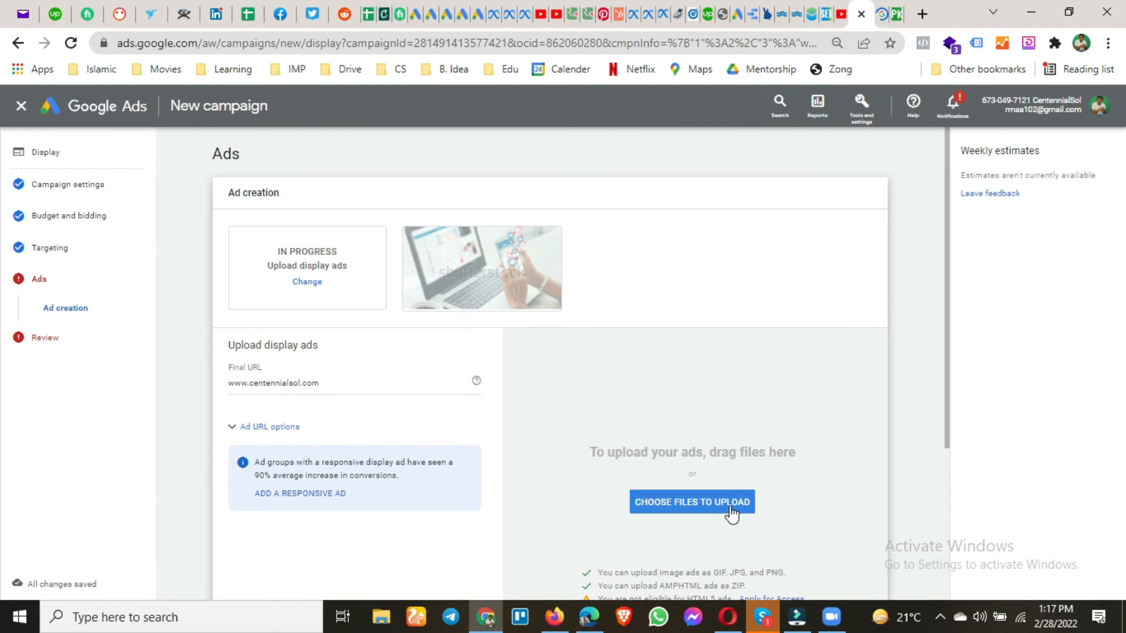
scroll(724, 484, "down", 1)
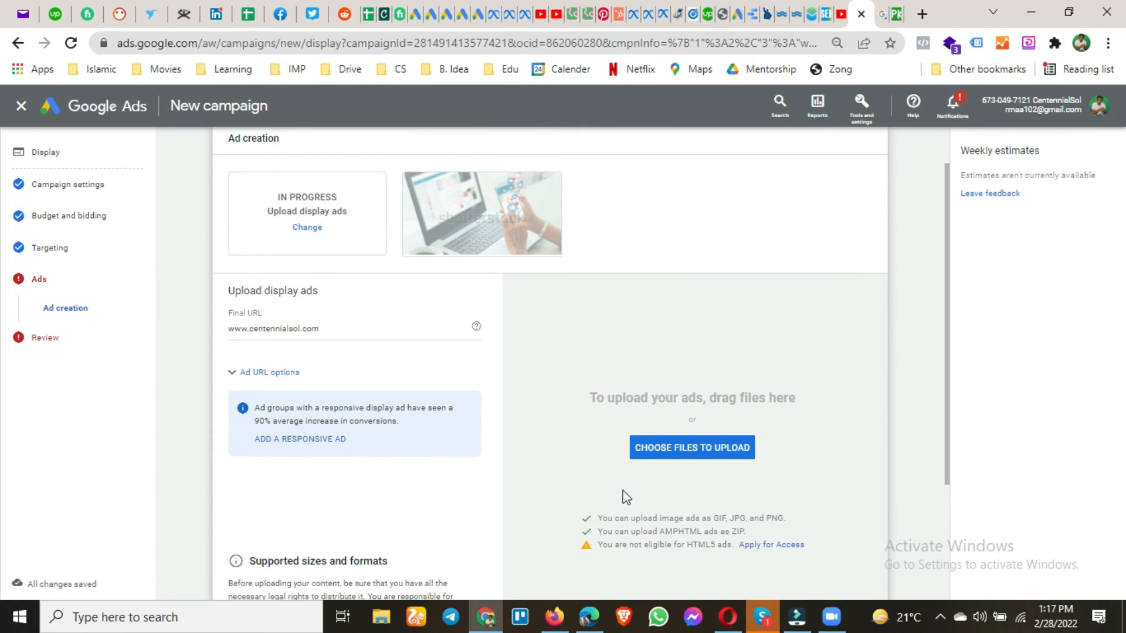
scroll(626, 497, "down", 2)
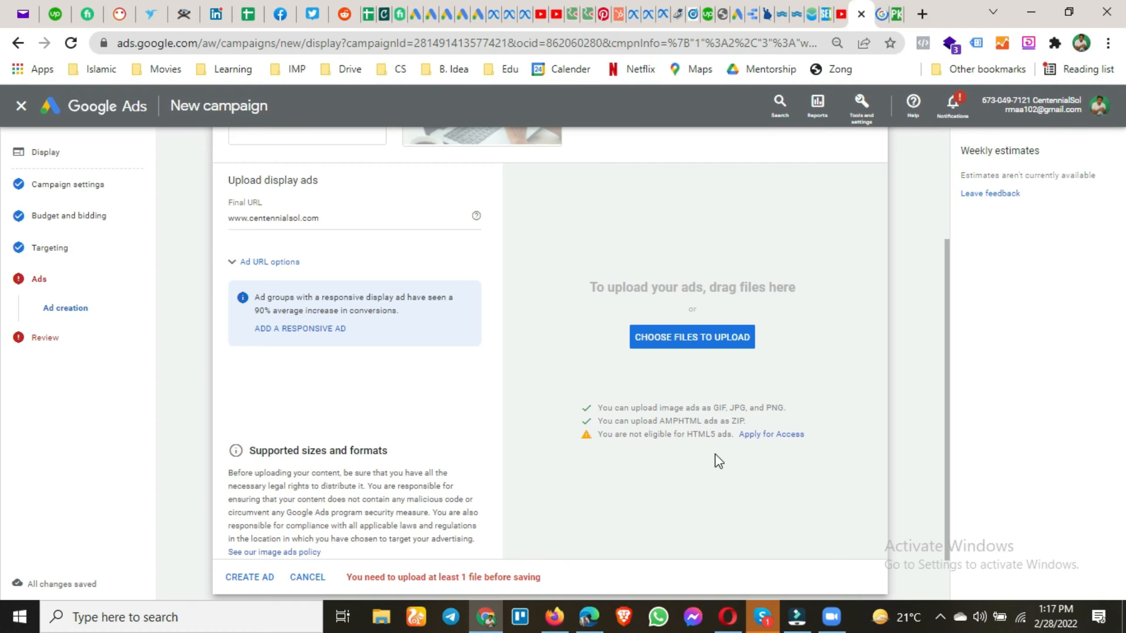
scroll(717, 460, "down", 1)
scroll(716, 457, "up", 1)
left_click(664, 339)
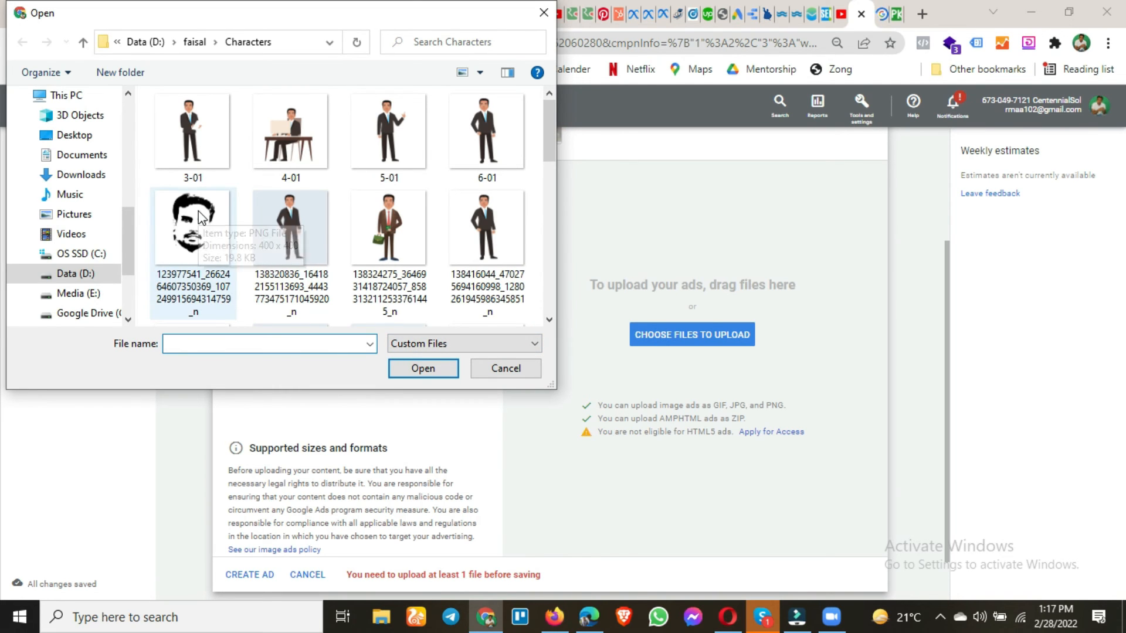
scroll(292, 211, "down", 5)
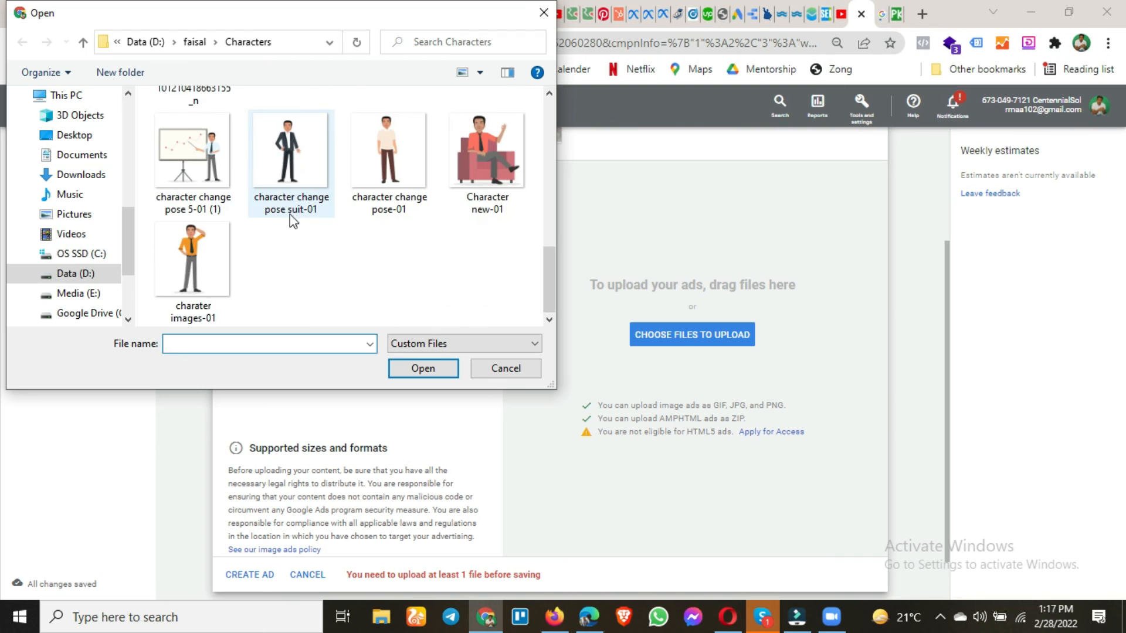
scroll(291, 217, "up", 5)
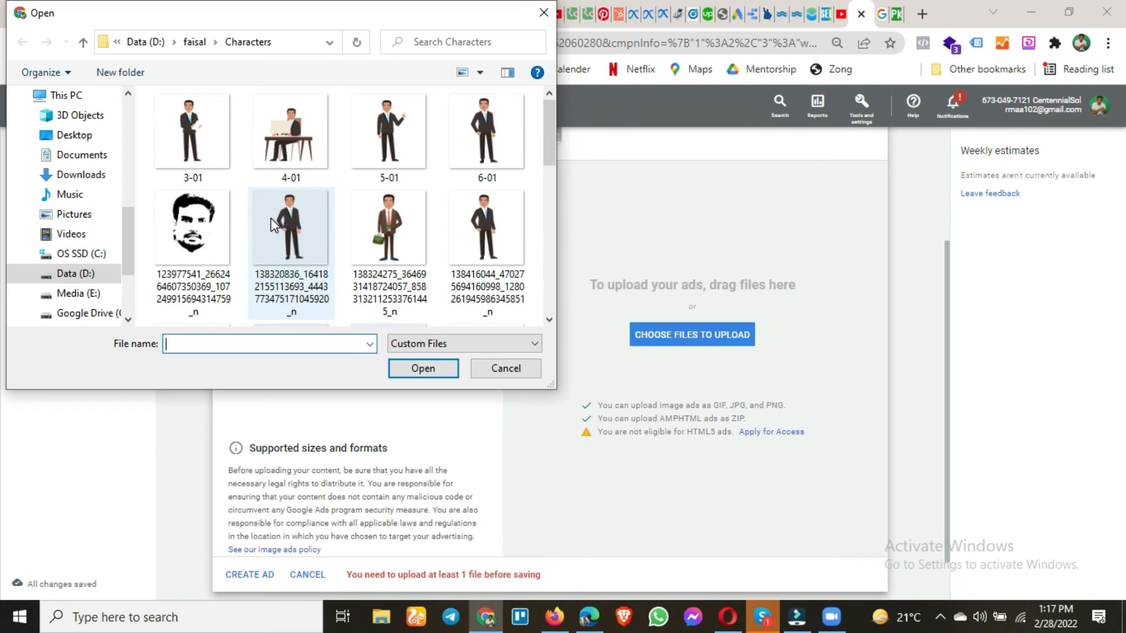
double_click(292, 235)
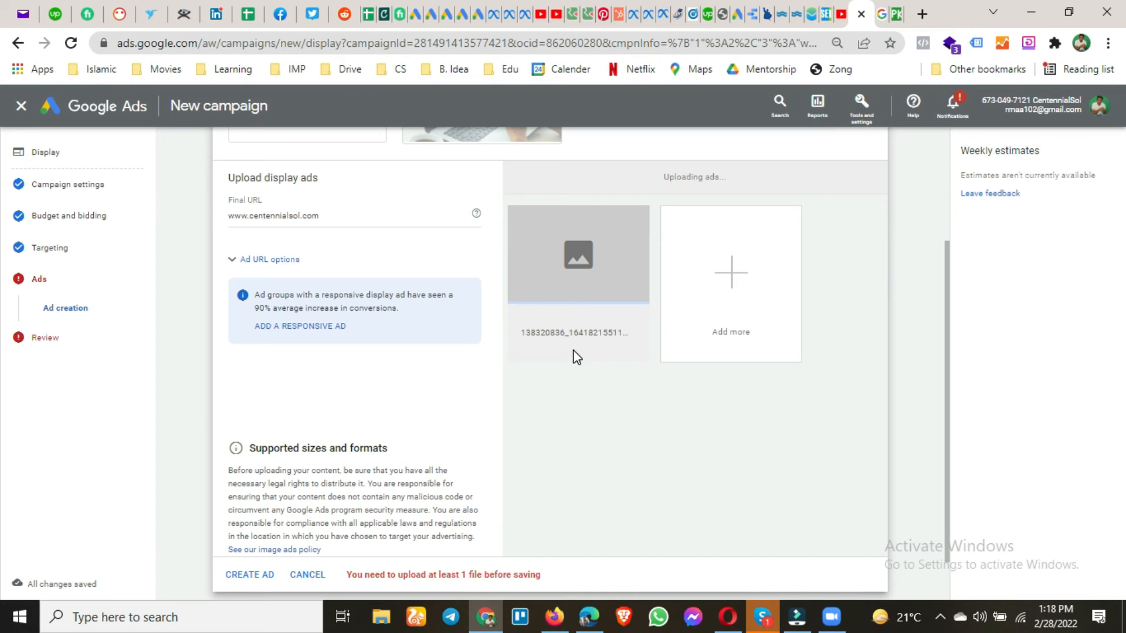
- Open the list of supported sizes and formats from the upload error and review the regionally available ad sizes
scroll(662, 358, "up", 3)
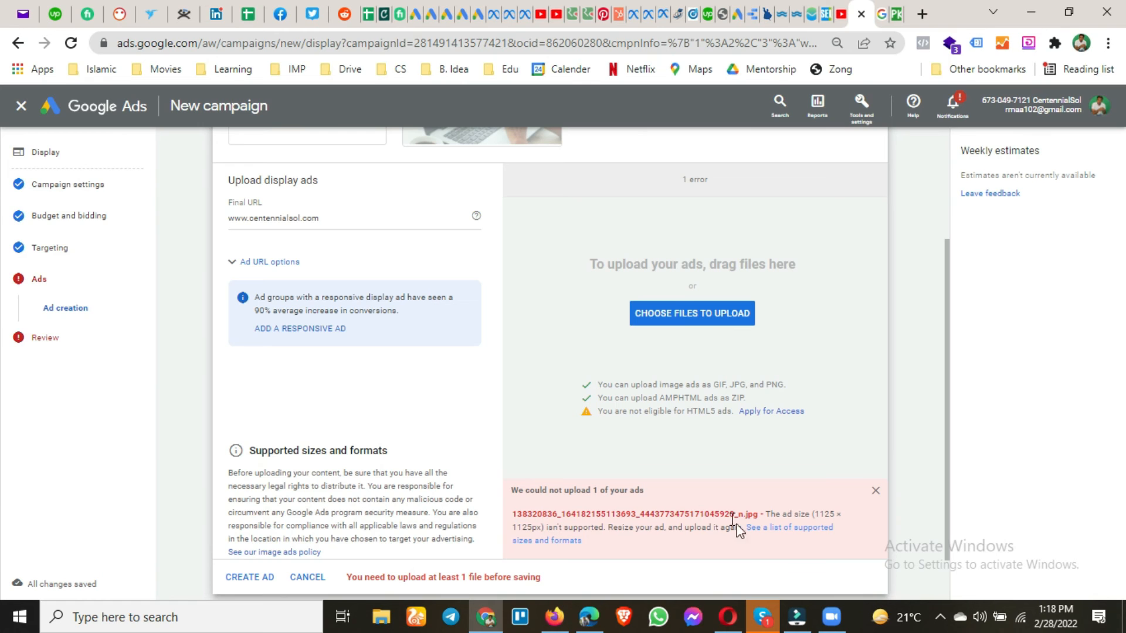
left_click(770, 530)
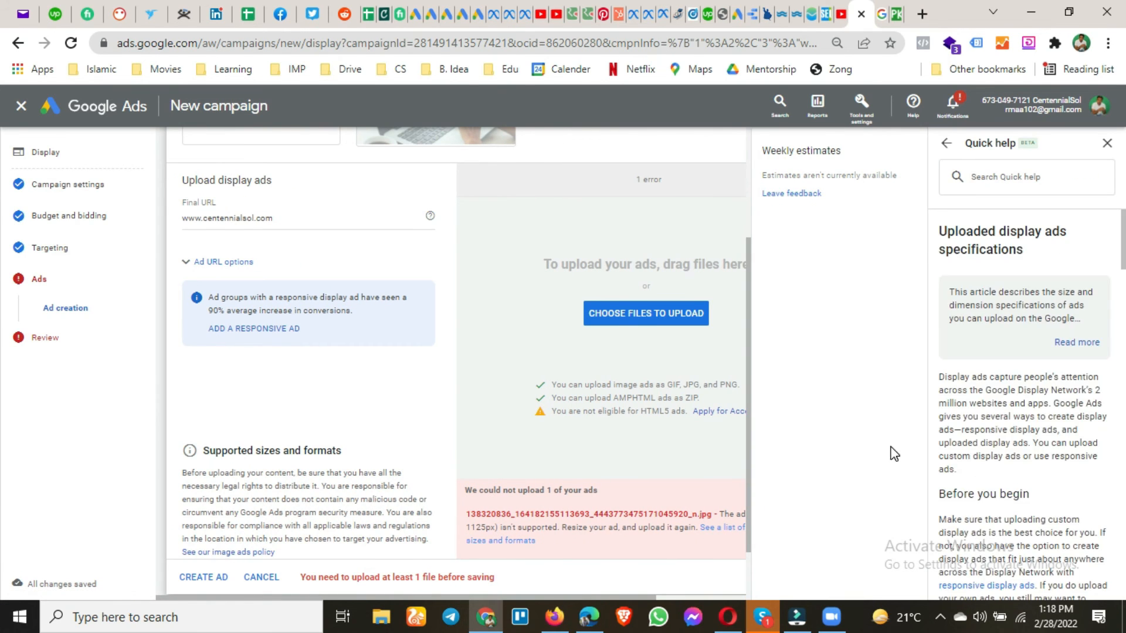
scroll(1015, 371, "down", 8)
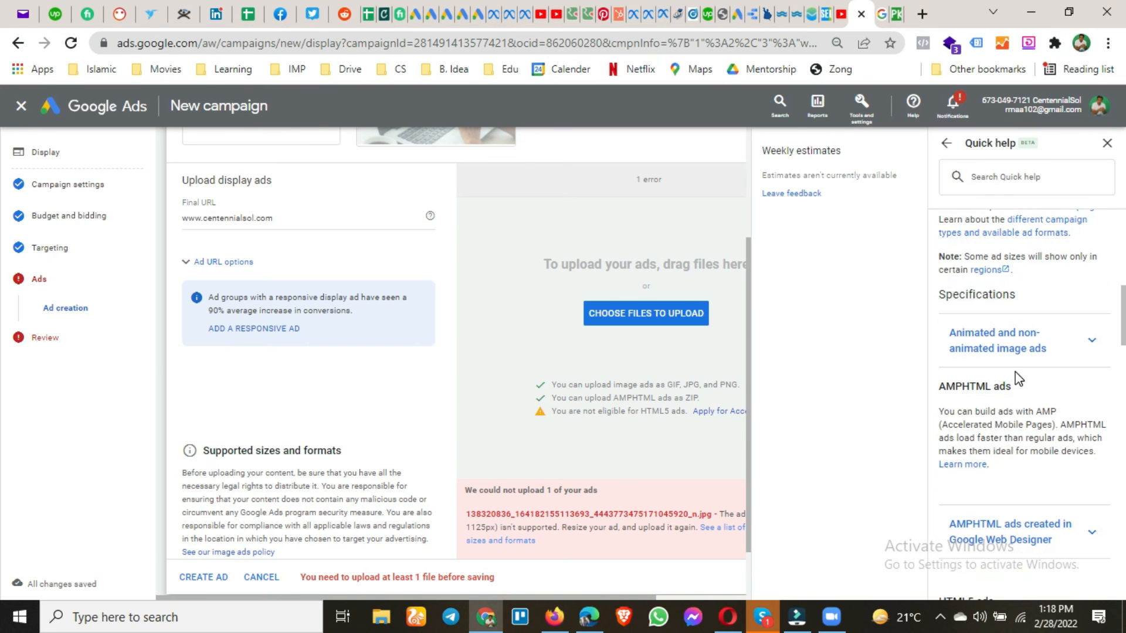
scroll(1019, 379, "down", 10)
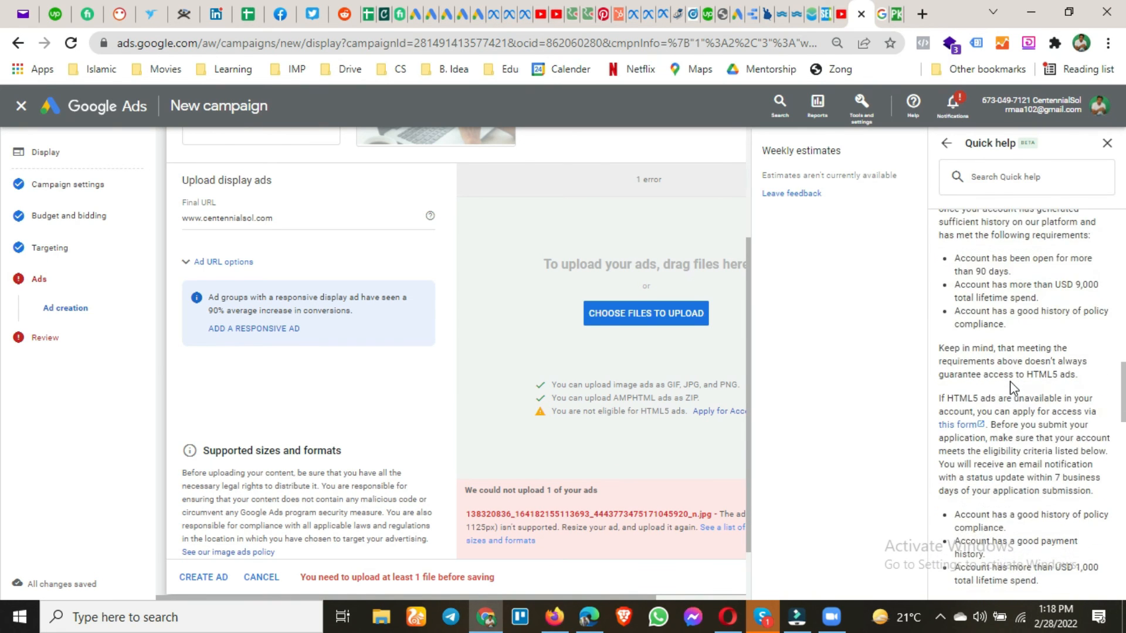
scroll(1013, 387, "down", 7)
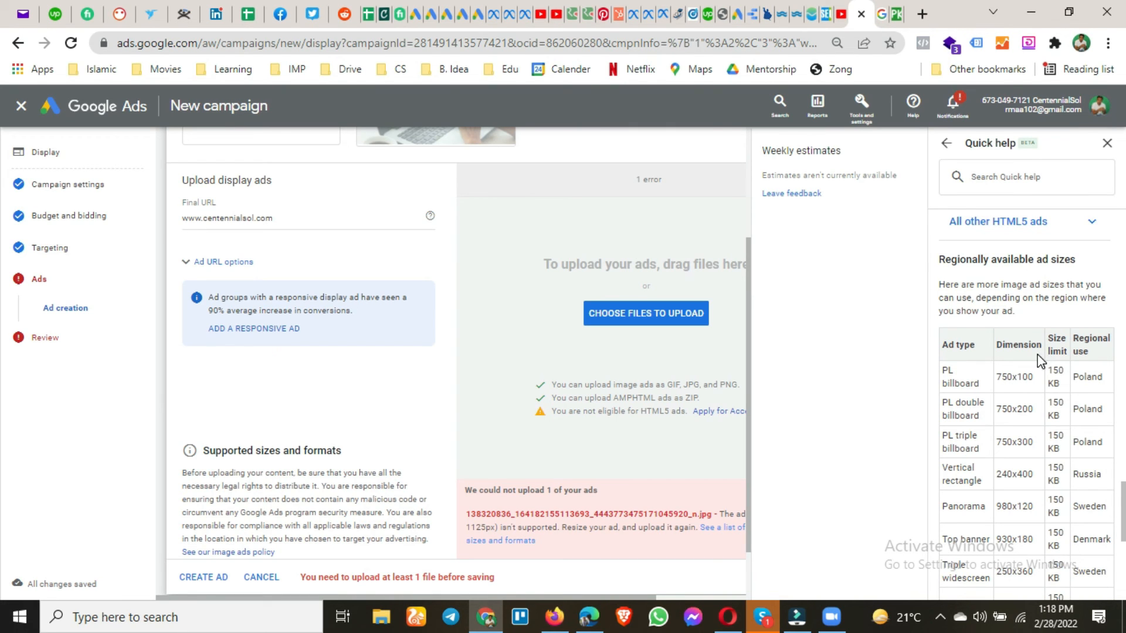
scroll(1040, 359, "down", 3)
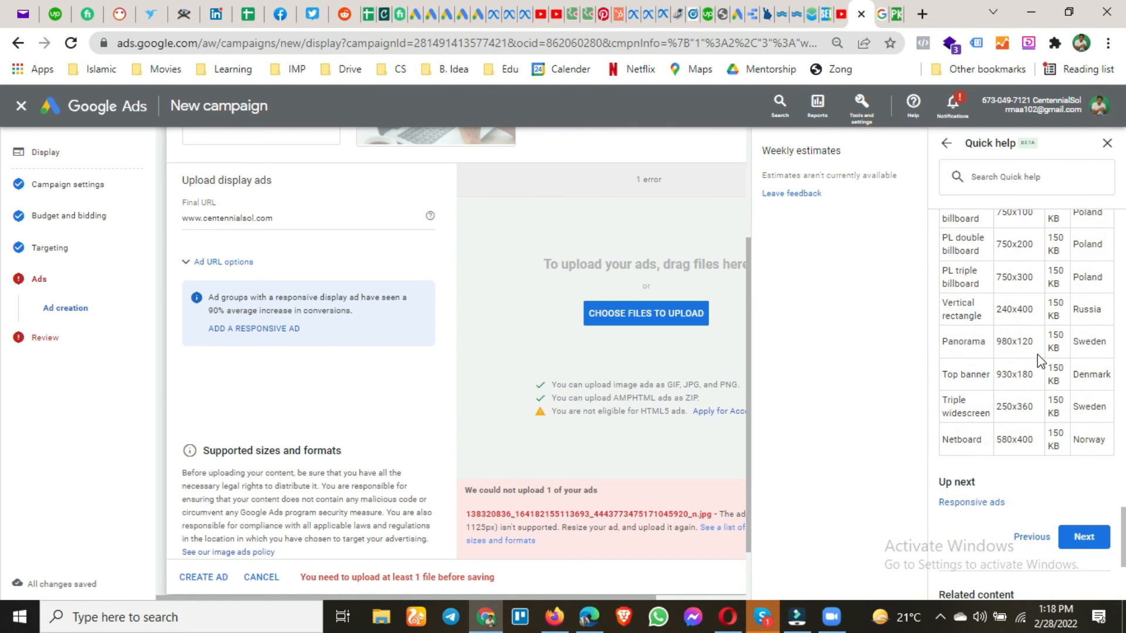
- In the PaperPK browser tab, search Google for "google banner ad sizes" and open the Uploaded display ads specifications article
left_click(897, 14)
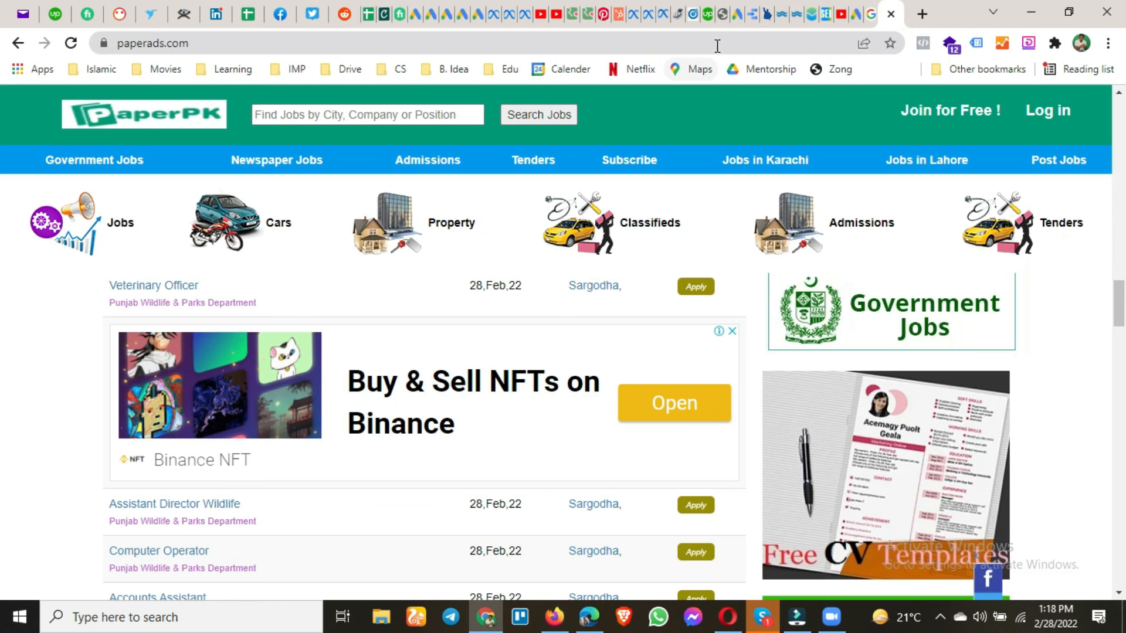
left_click(717, 45)
type("g")
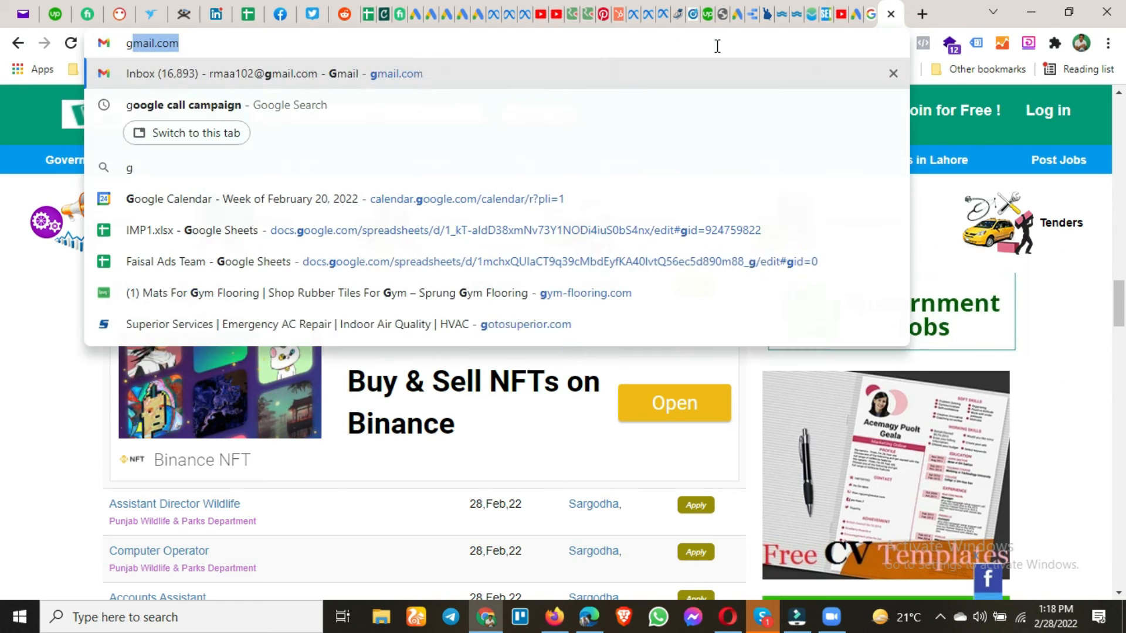
type("oogle banner ")
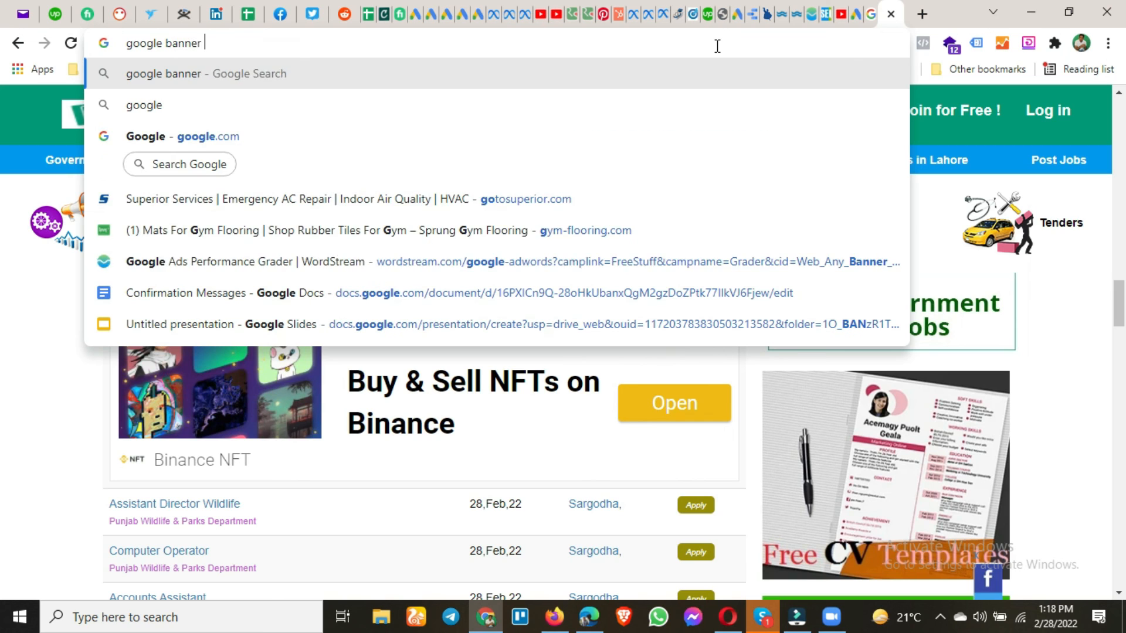
type("ad sizes")
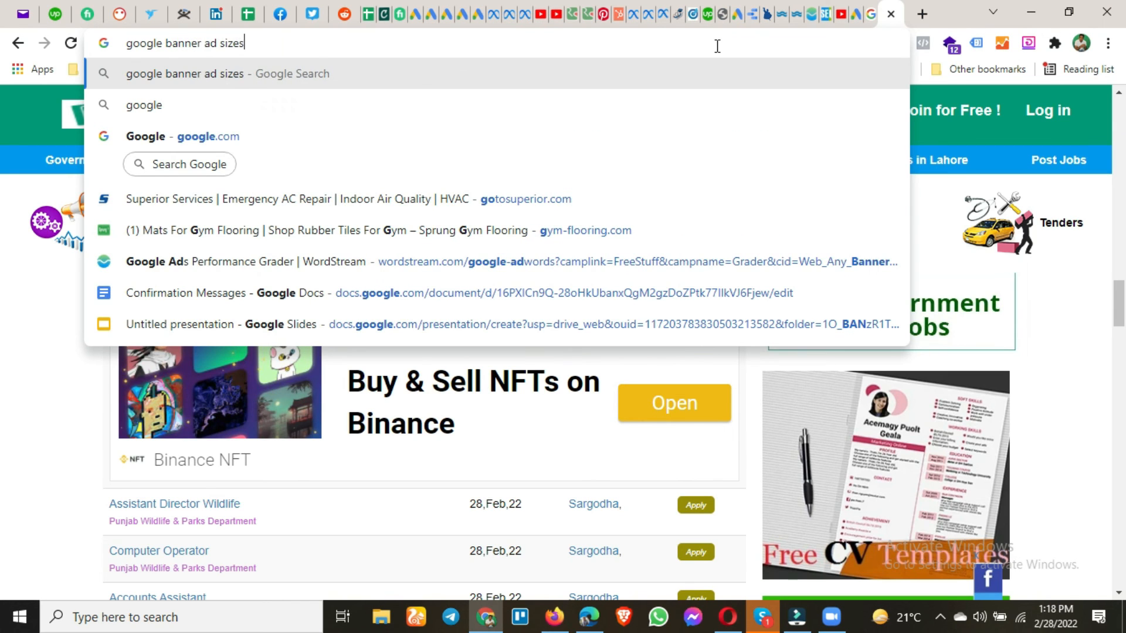
key("Return")
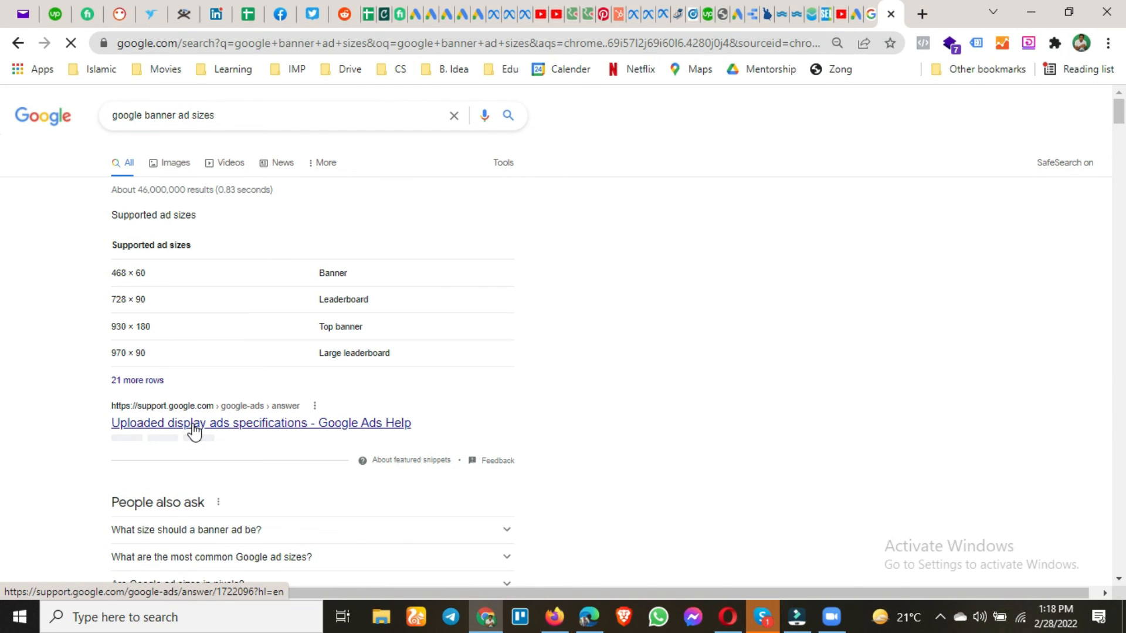
left_click(194, 426)
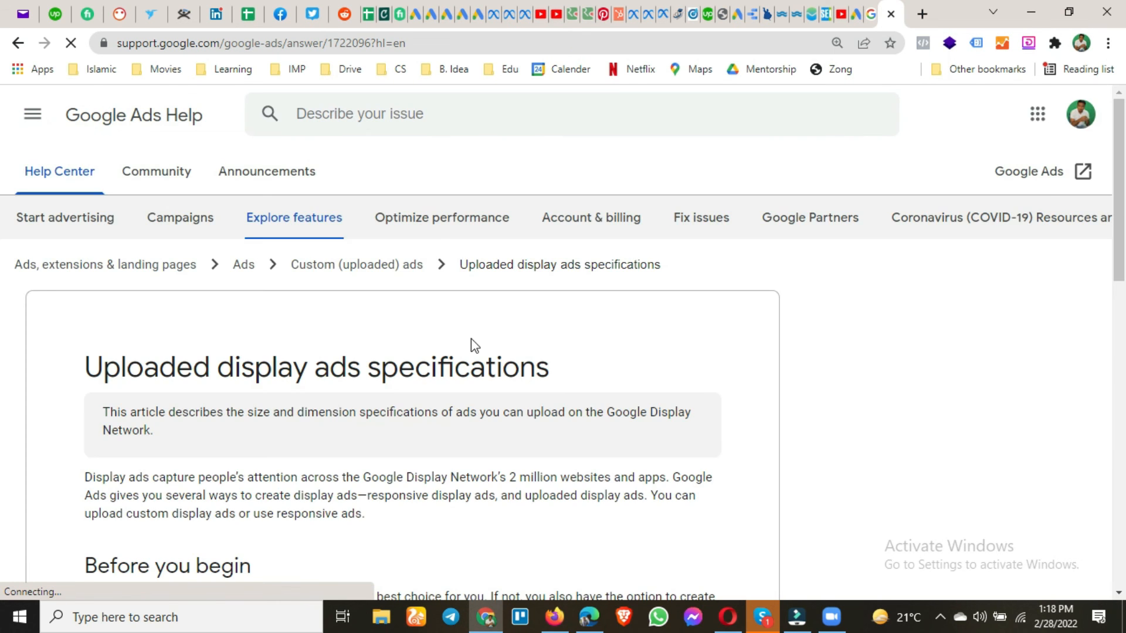
- Read through the uploaded display ads specifications, including the HTML5 requirements and the regionally available ad sizes table
scroll(469, 342, "down", 4)
scroll(469, 343, "down", 14)
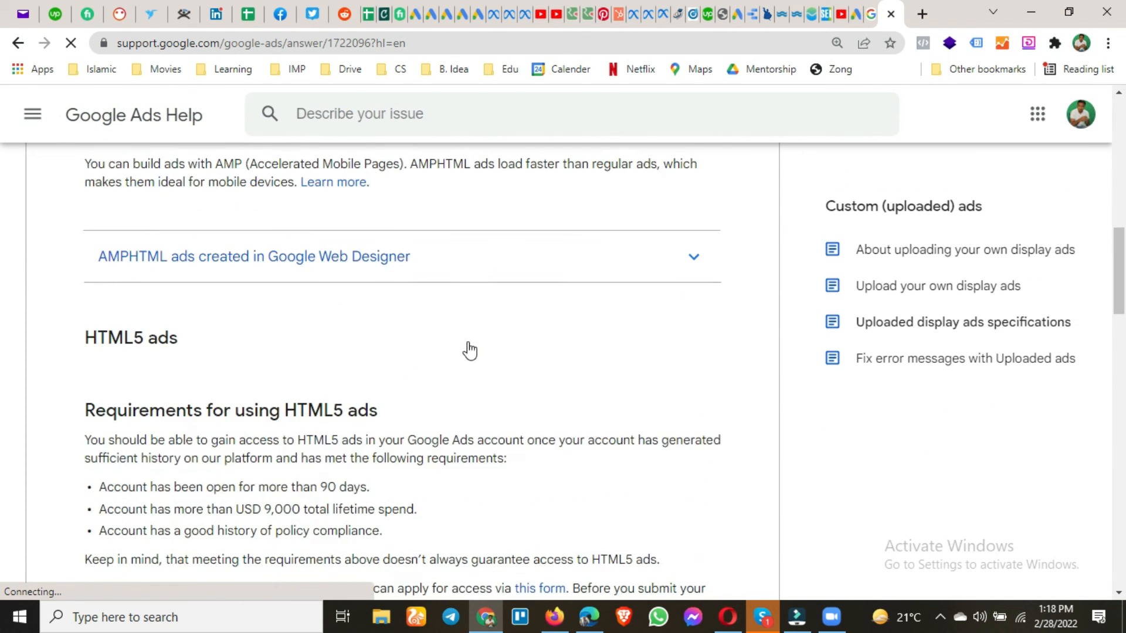
scroll(469, 350, "down", 8)
scroll(470, 347, "down", 1)
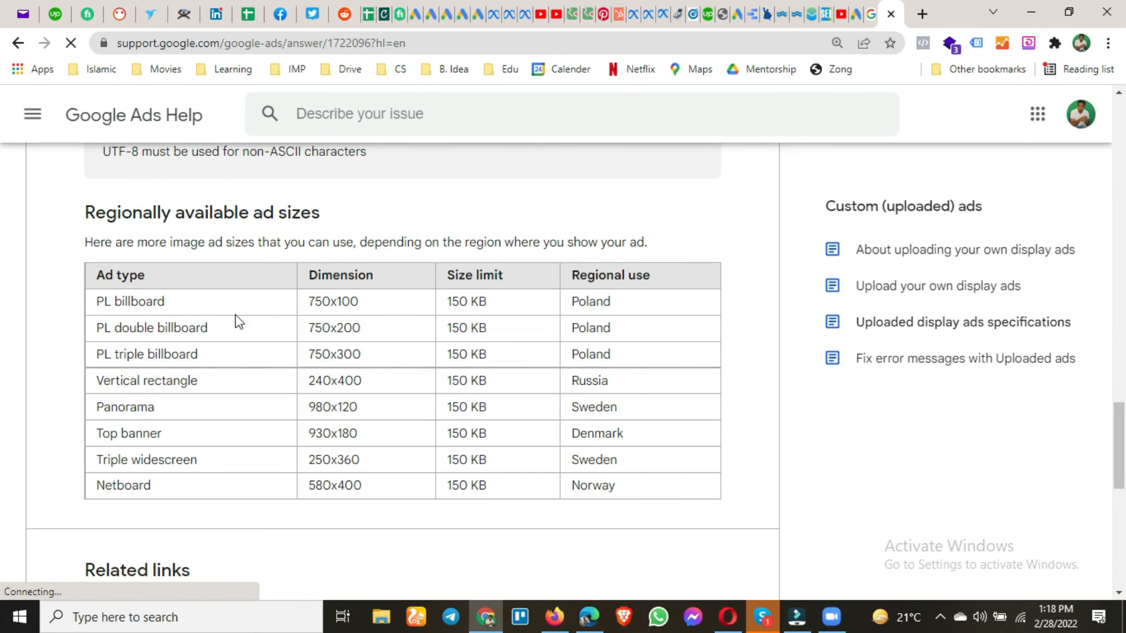
scroll(239, 322, "down", 3)
scroll(308, 364, "up", 2)
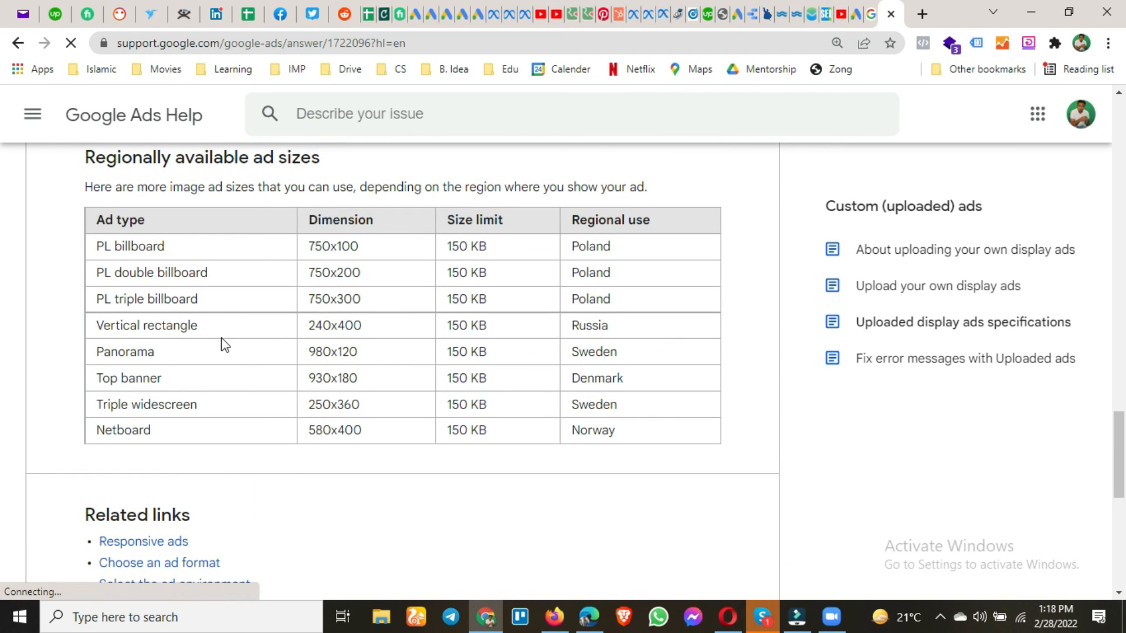
scroll(381, 351, "up", 7)
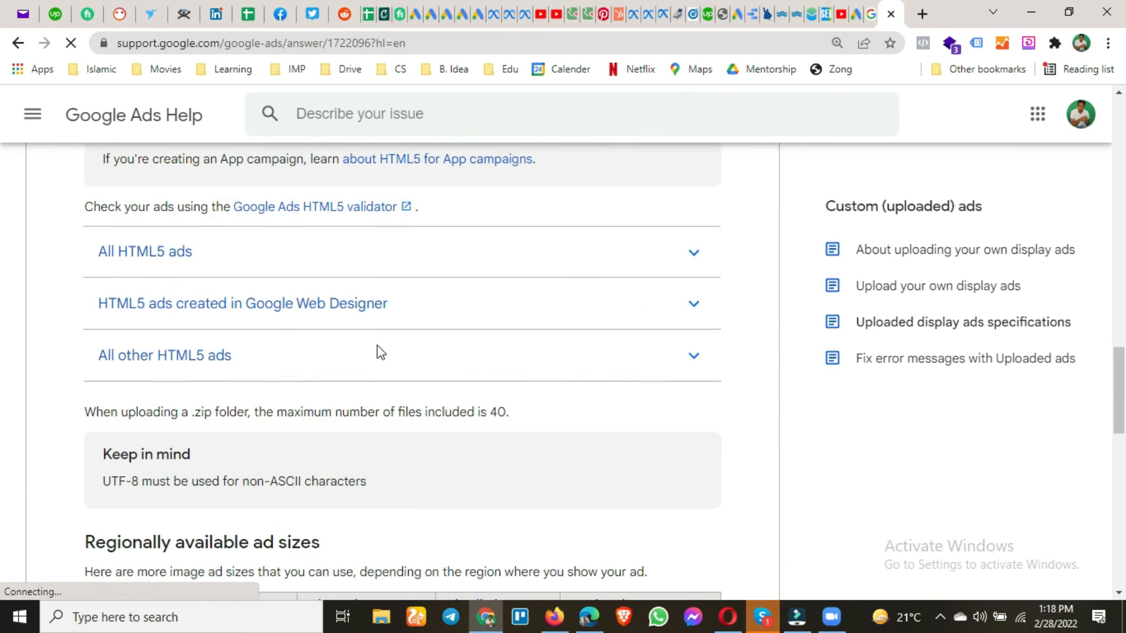
- Expand the All HTML5 ads section and examine its supported square, skyscraper, leaderboard and mobile ad sizes
left_click(687, 306)
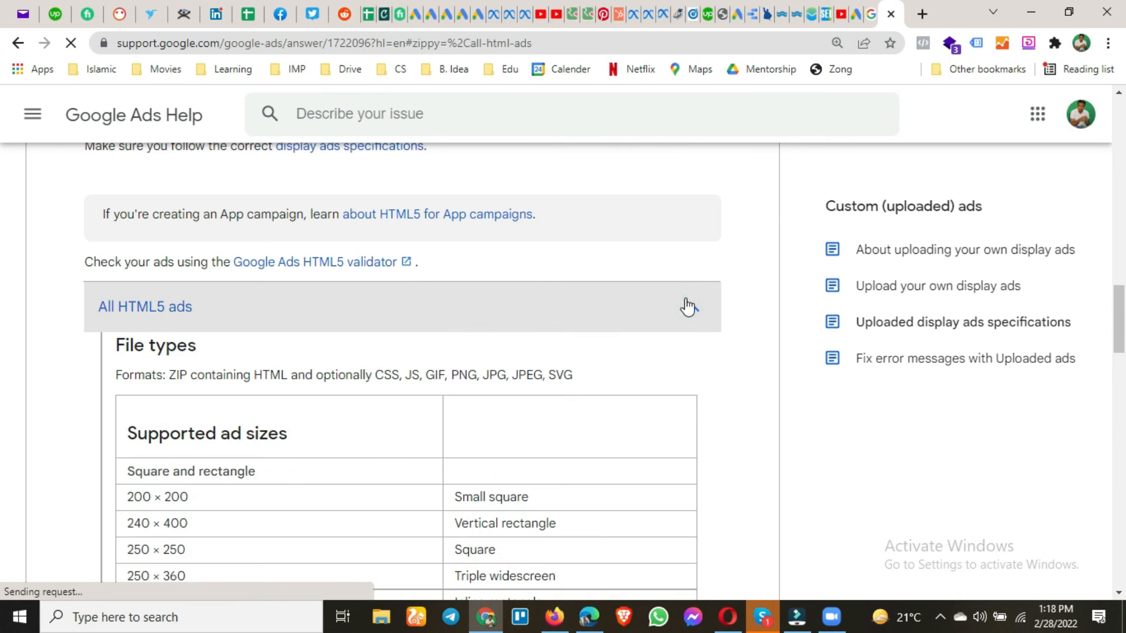
scroll(651, 352, "down", 4)
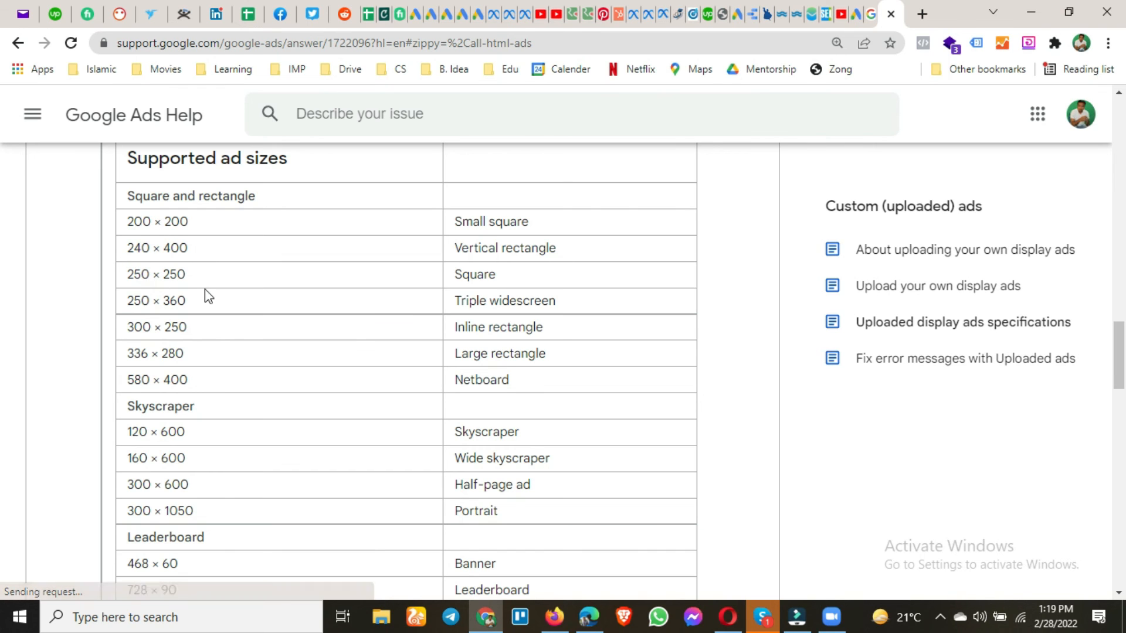
scroll(226, 344, "down", 5)
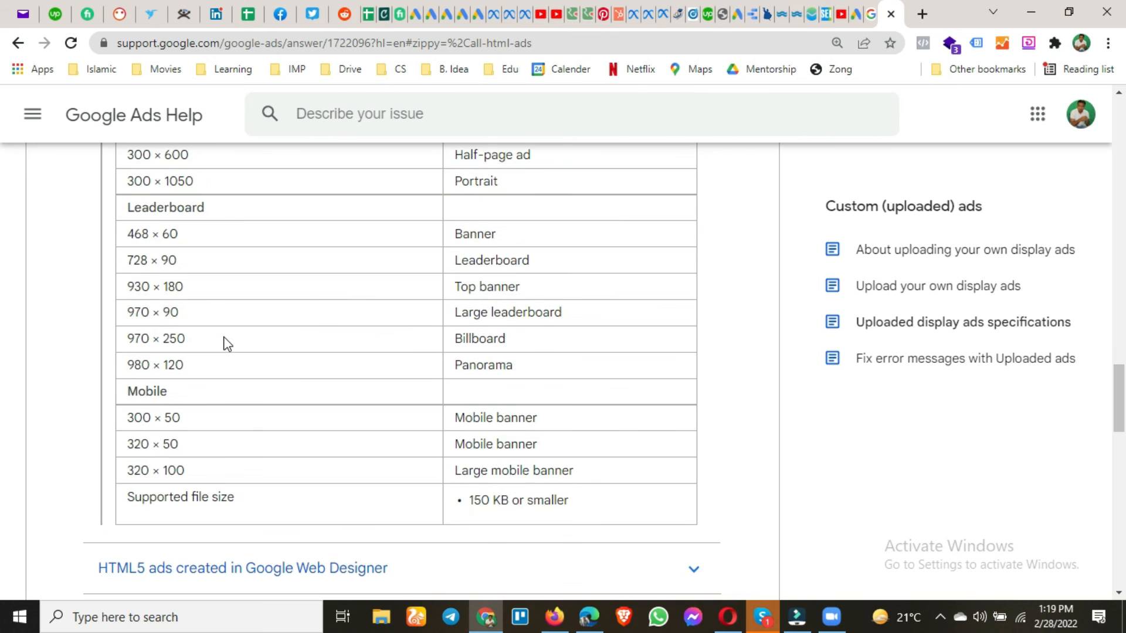
scroll(226, 344, "up", 1)
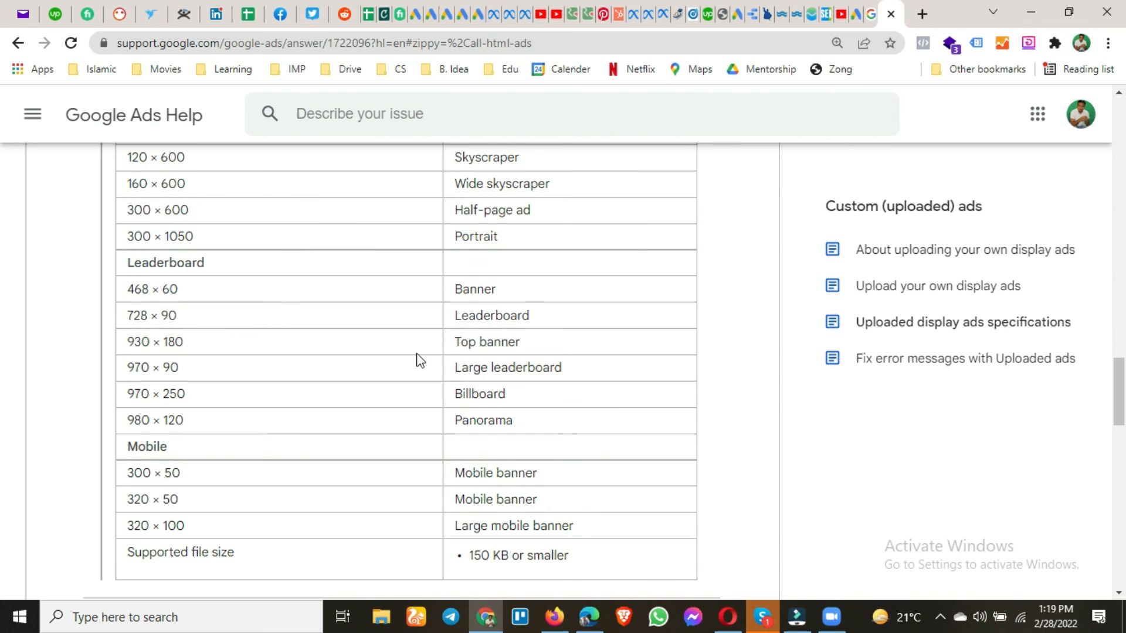
- Switch to File Explorer and open the Ad 1 folder inside Downloads > Compressed to view its banner images
left_click(382, 617)
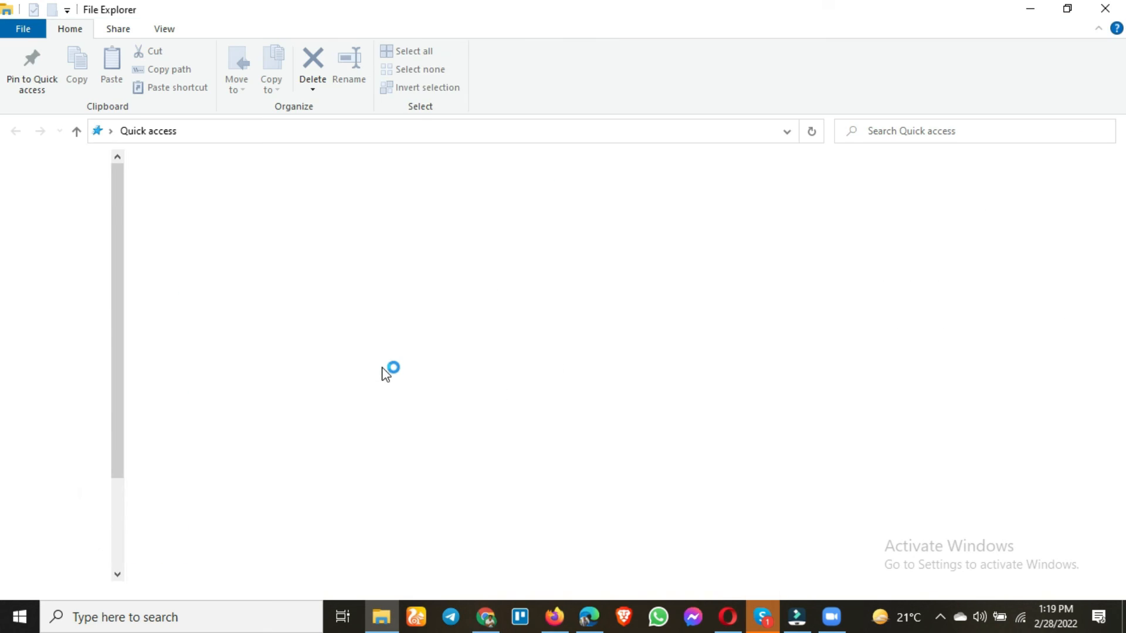
left_click(73, 209)
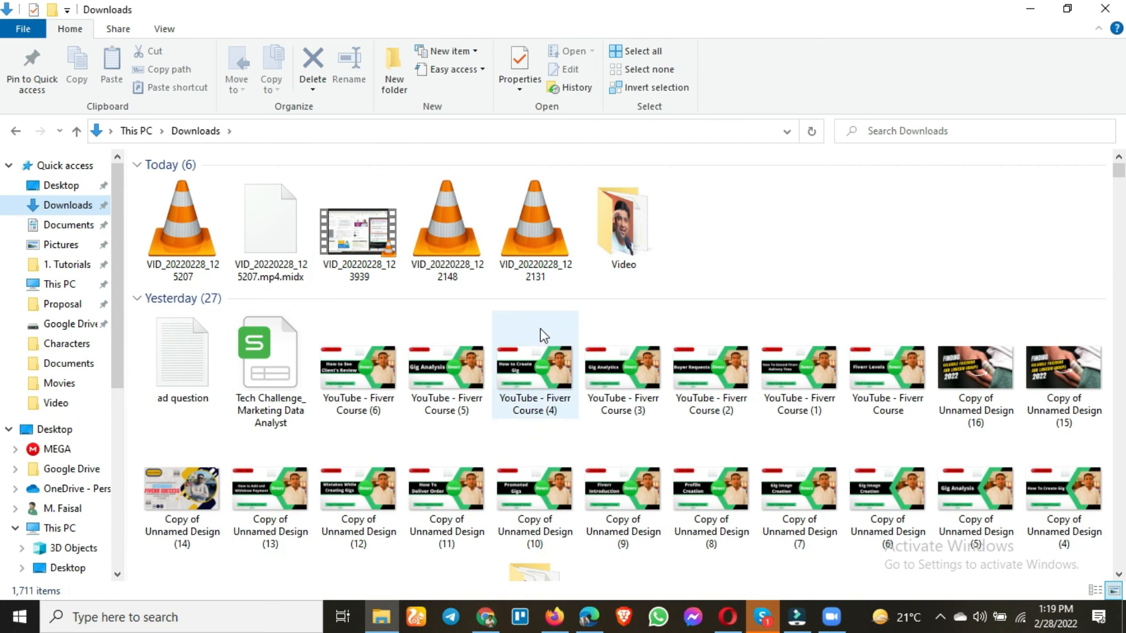
scroll(539, 331, "down", 5)
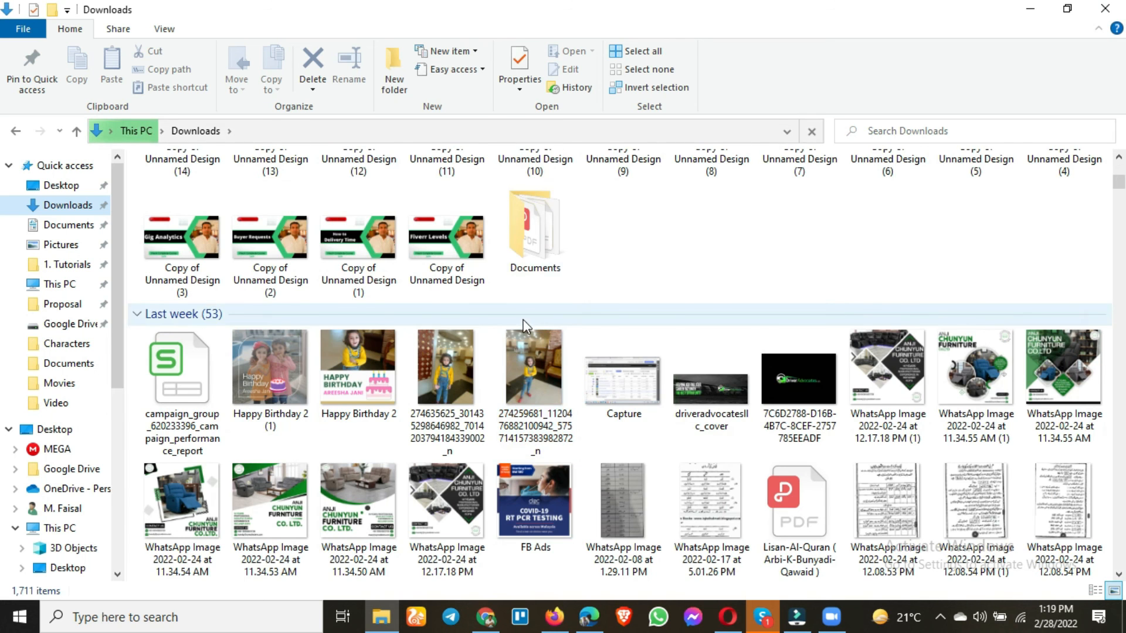
scroll(522, 328, "down", 9)
double_click(920, 221)
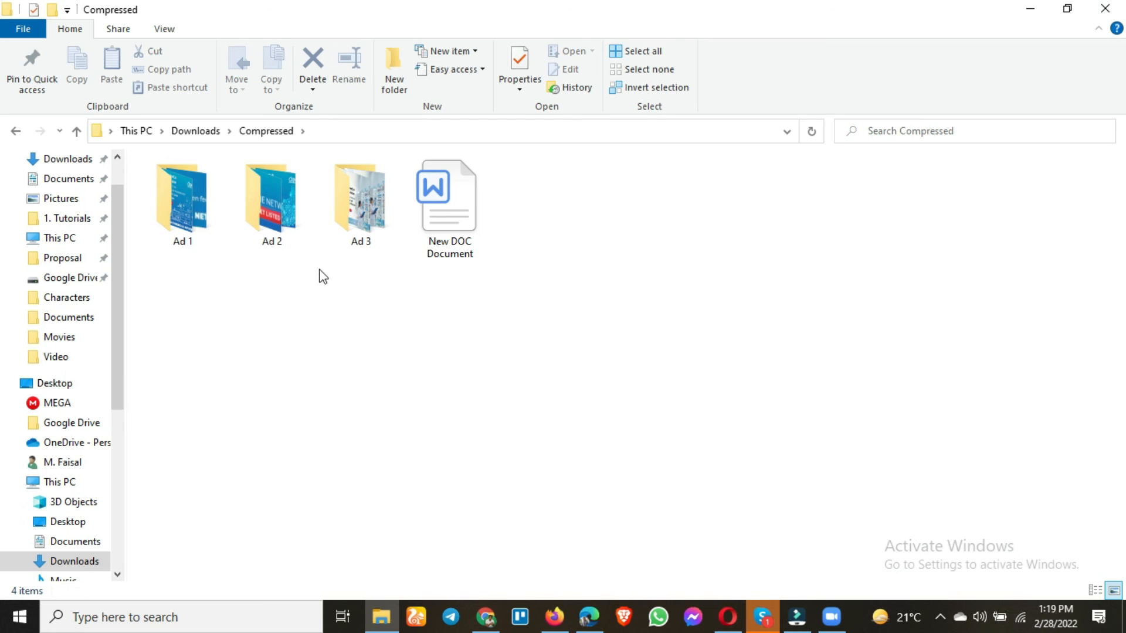
double_click(181, 213)
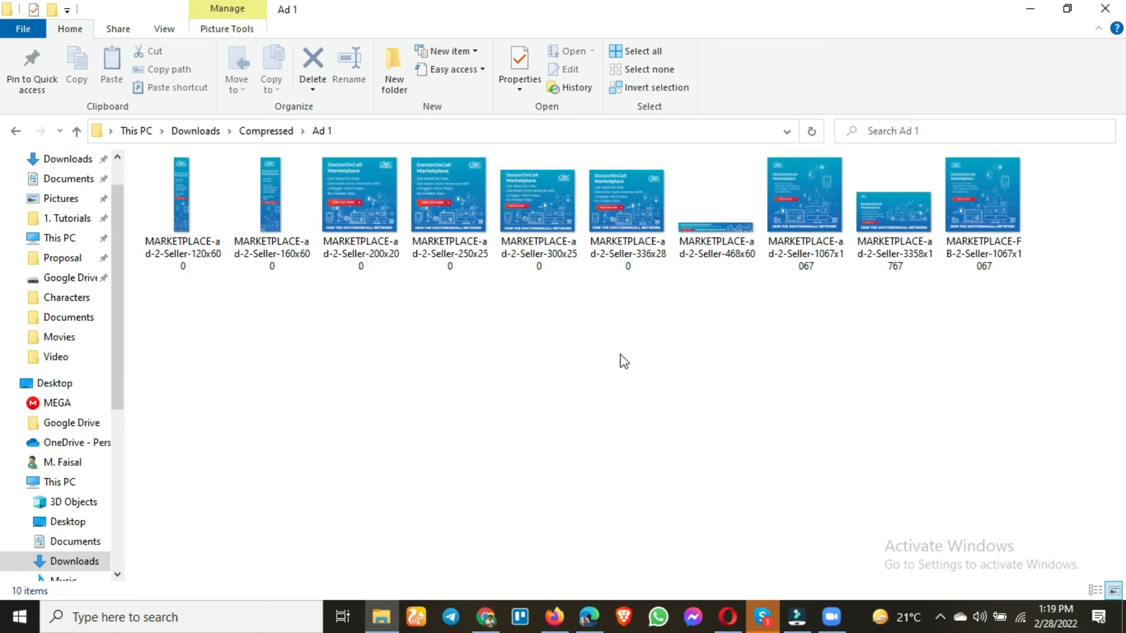
mouse_move(829, 618)
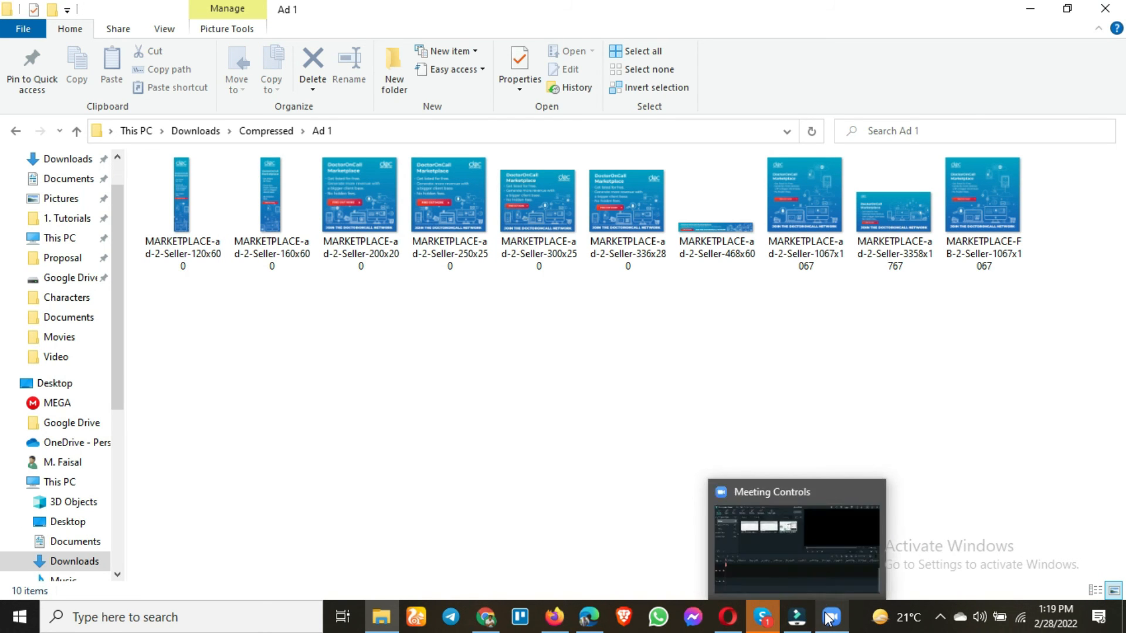
left_click(828, 616)
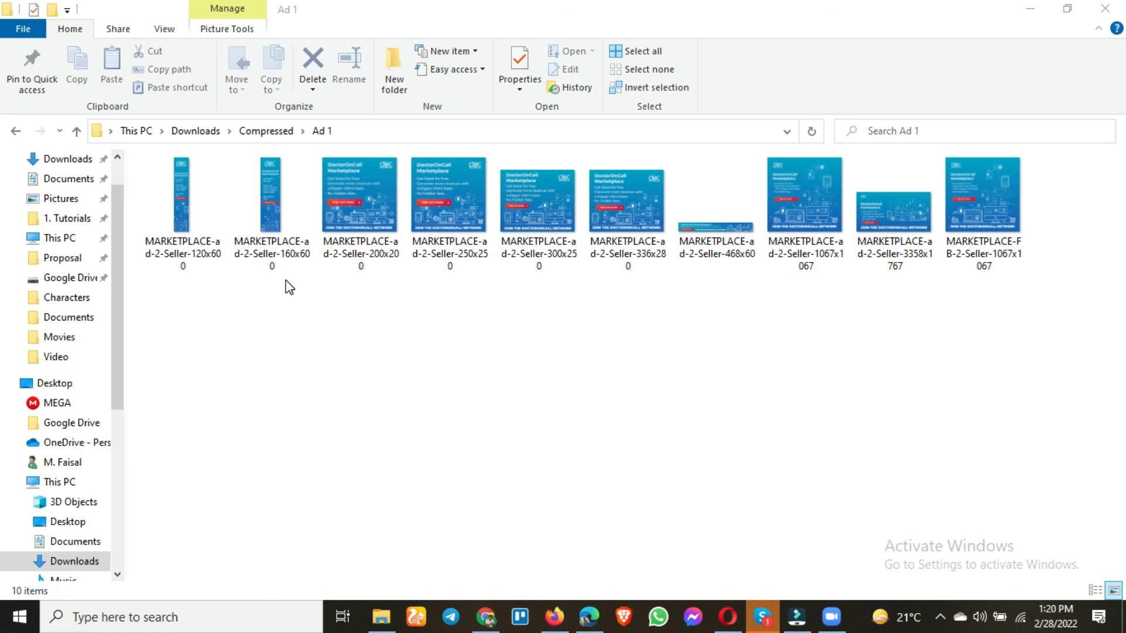
- Switch back to the Google Ads Display campaign tab and open the file chooser for the uploaded display ads
key("alt+Tab")
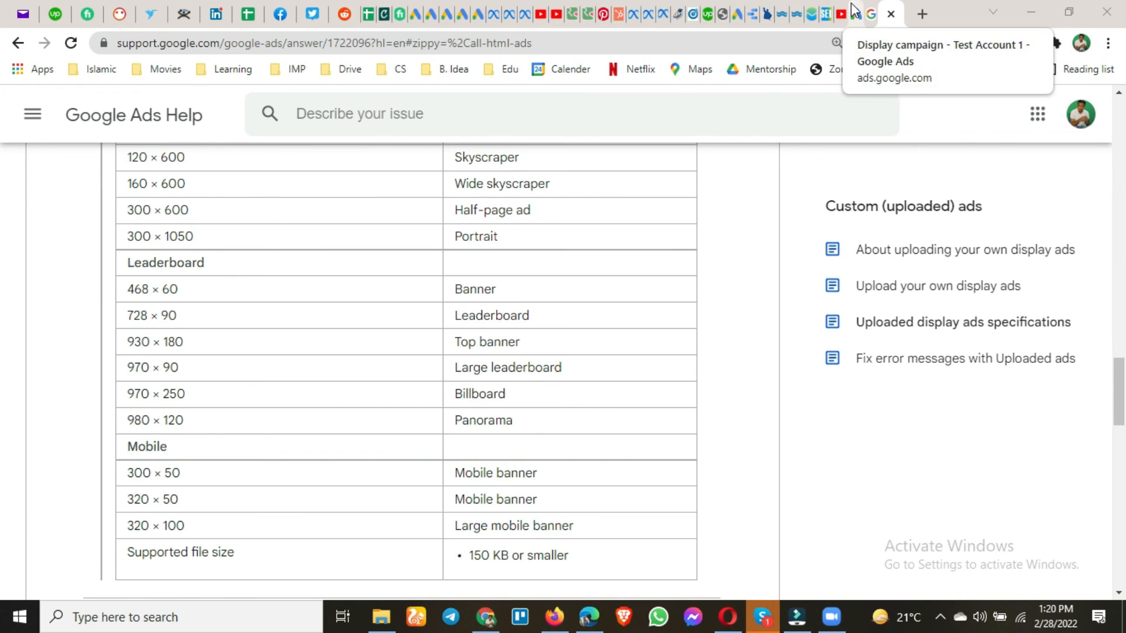
left_click(855, 13)
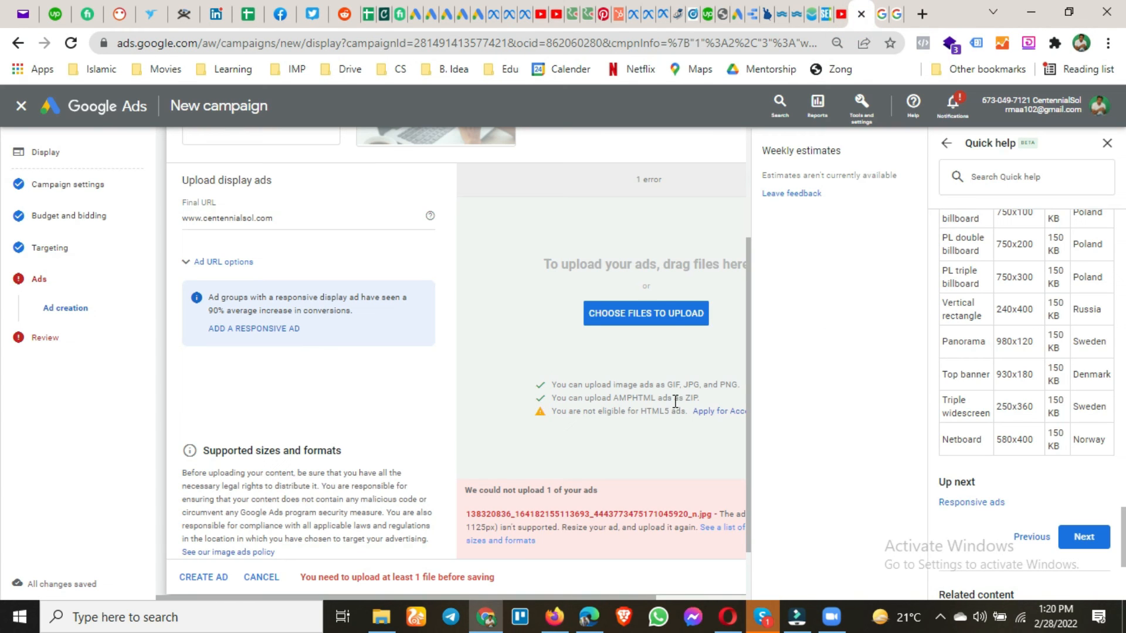
left_click(674, 316)
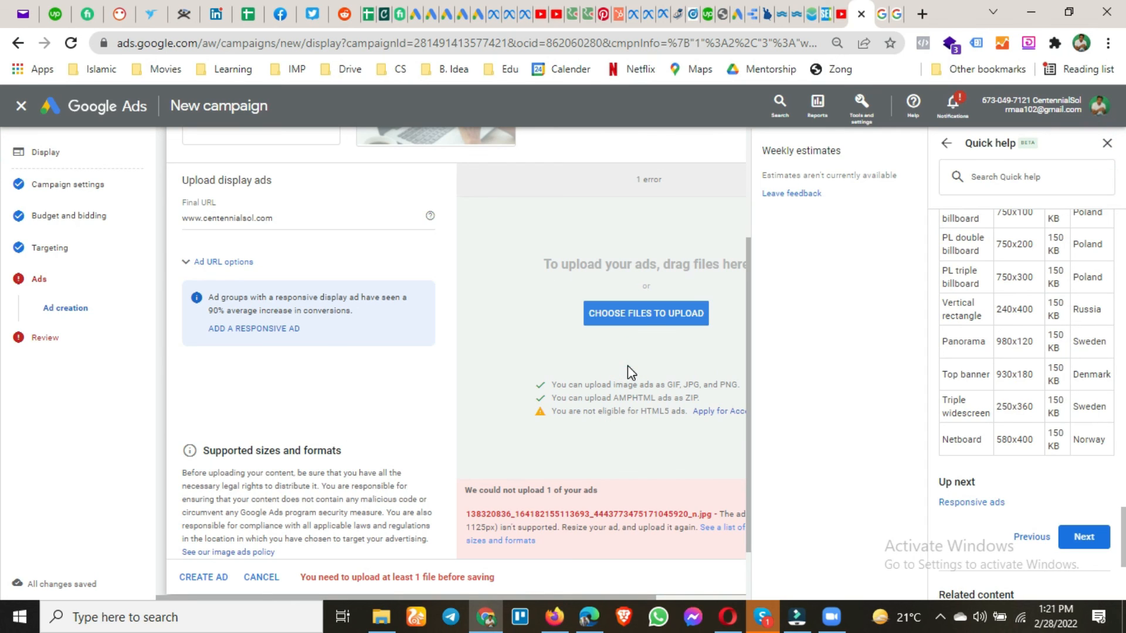
left_click(684, 322)
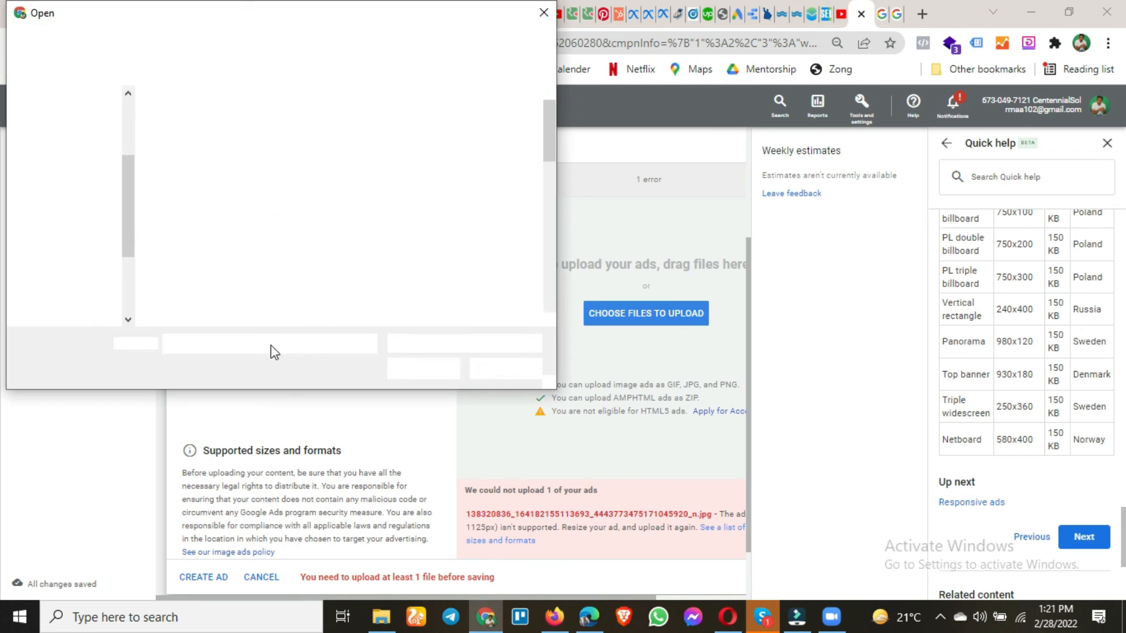
- Upload all the MARKETPLACE banner images from the Ad 1 folder inside Downloads > Compressed
scroll(41, 179, "up", 10)
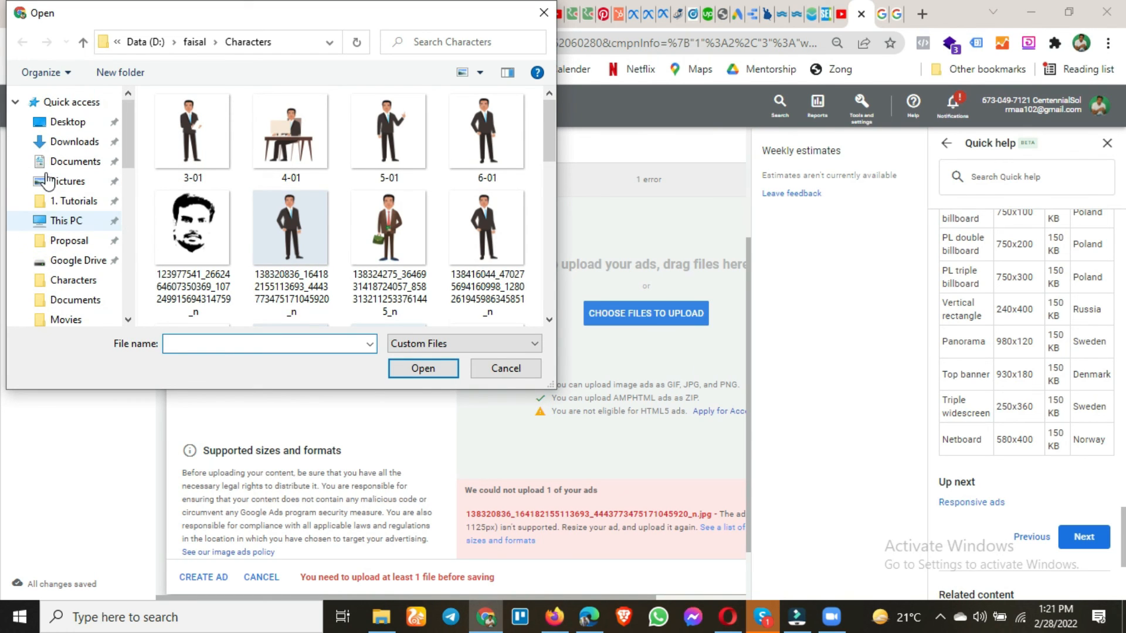
left_click(70, 141)
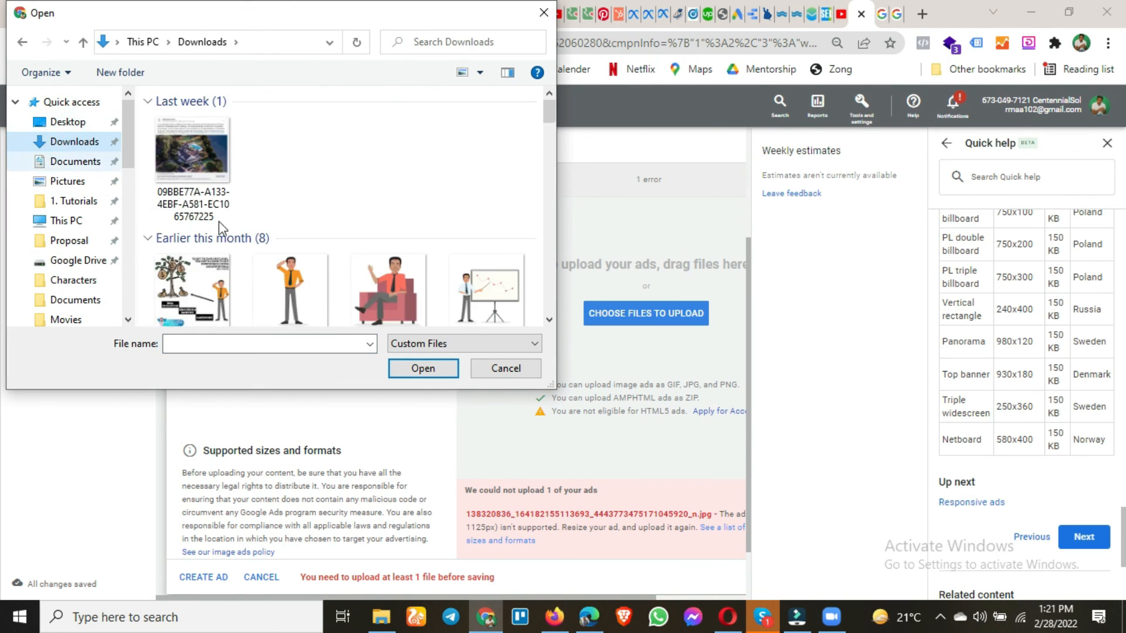
scroll(247, 235, "down", 5)
scroll(267, 241, "down", 10)
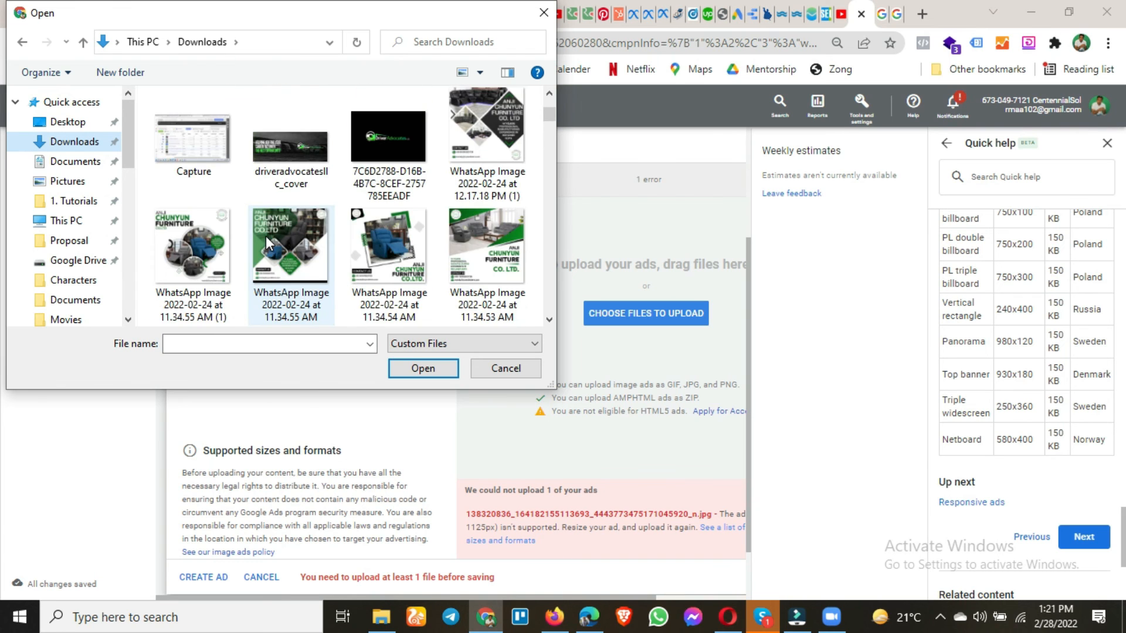
scroll(266, 236, "down", 15)
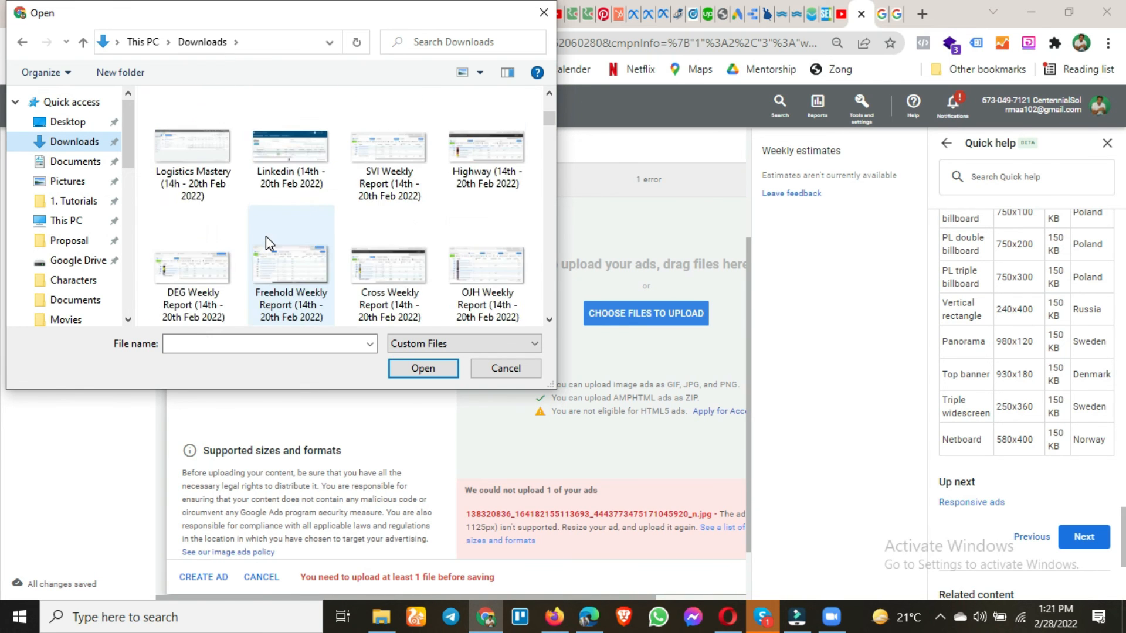
double_click(280, 228)
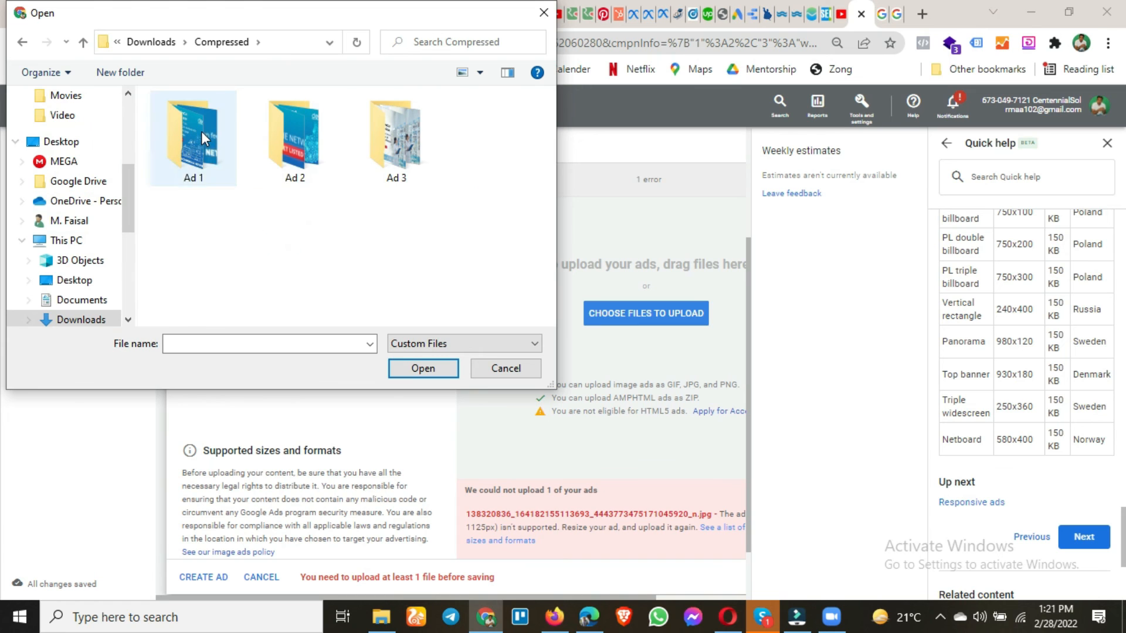
double_click(202, 133)
left_click(202, 132)
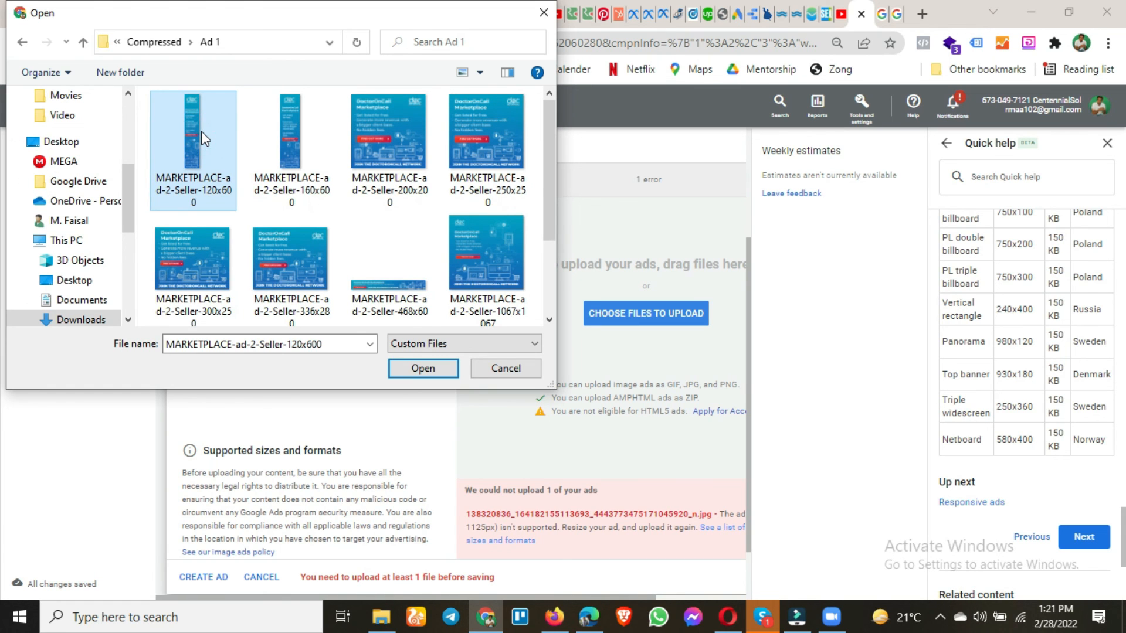
key("ctrl+a")
left_click(413, 375)
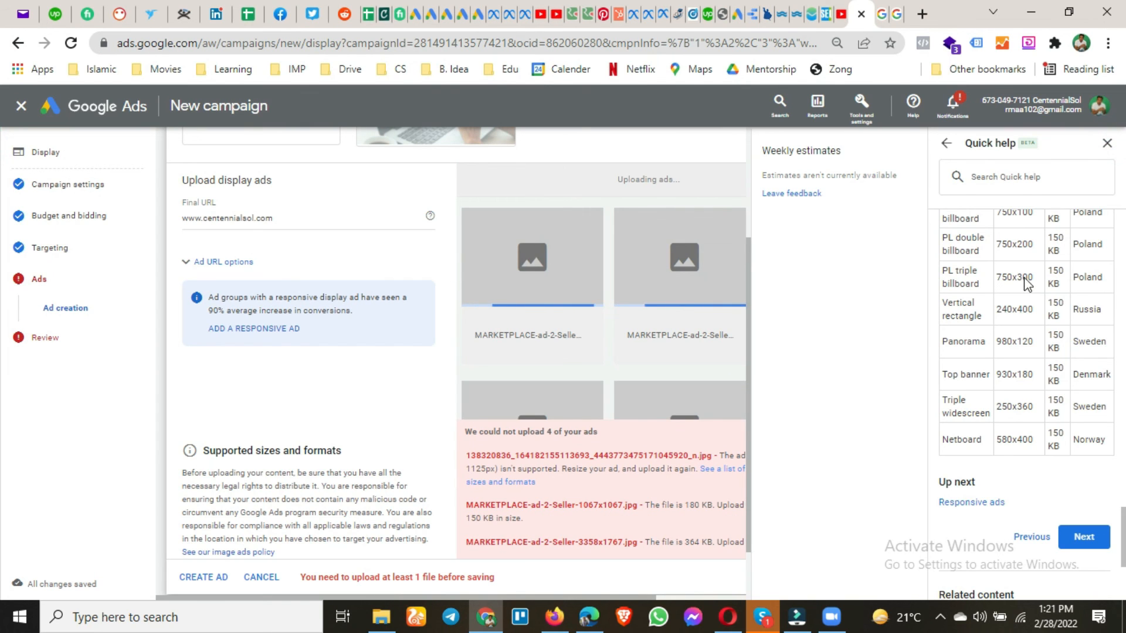
- Close Quick help, read through the list of ads that could not be uploaded, and dismiss that error notice
left_click(1107, 143)
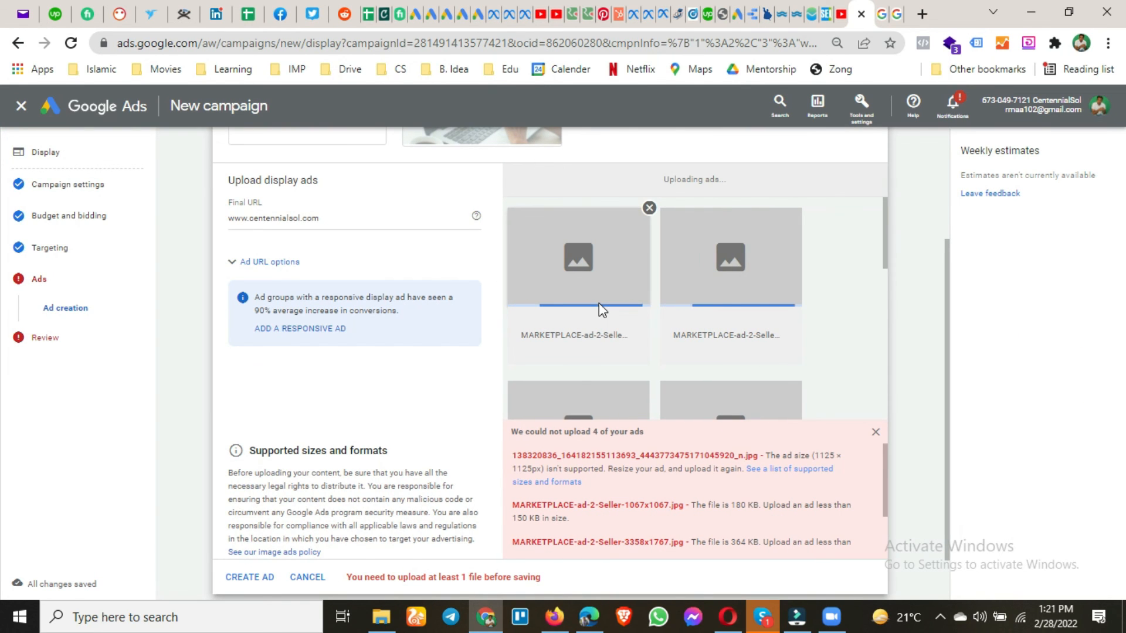
scroll(669, 317, "down", 2)
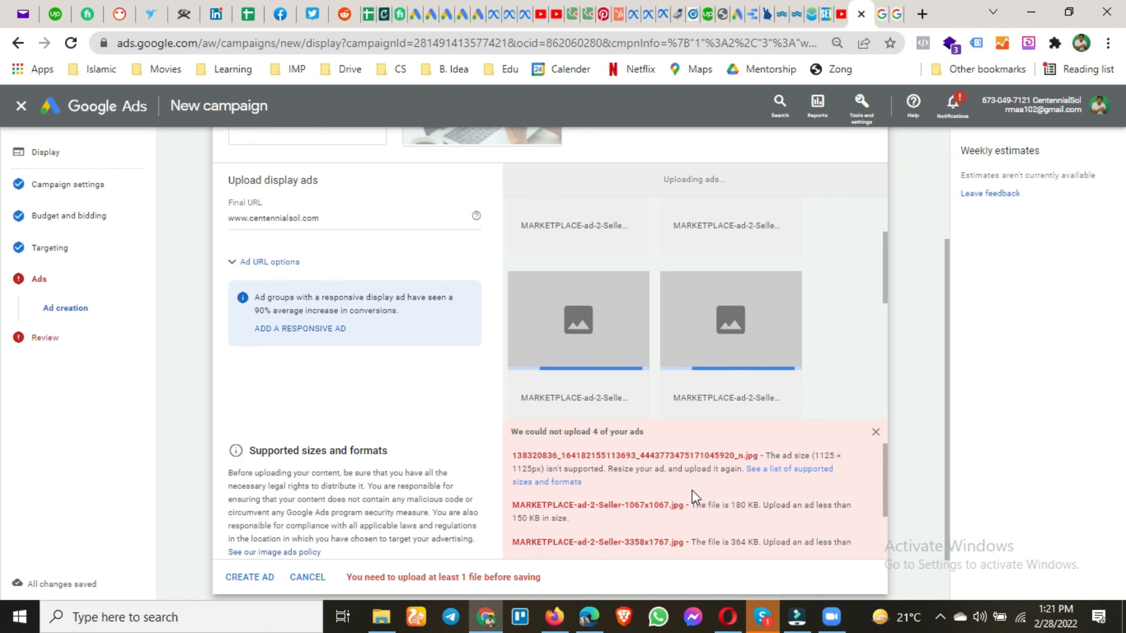
scroll(695, 494, "down", 2)
scroll(695, 494, "up", 2)
scroll(742, 469, "down", 2)
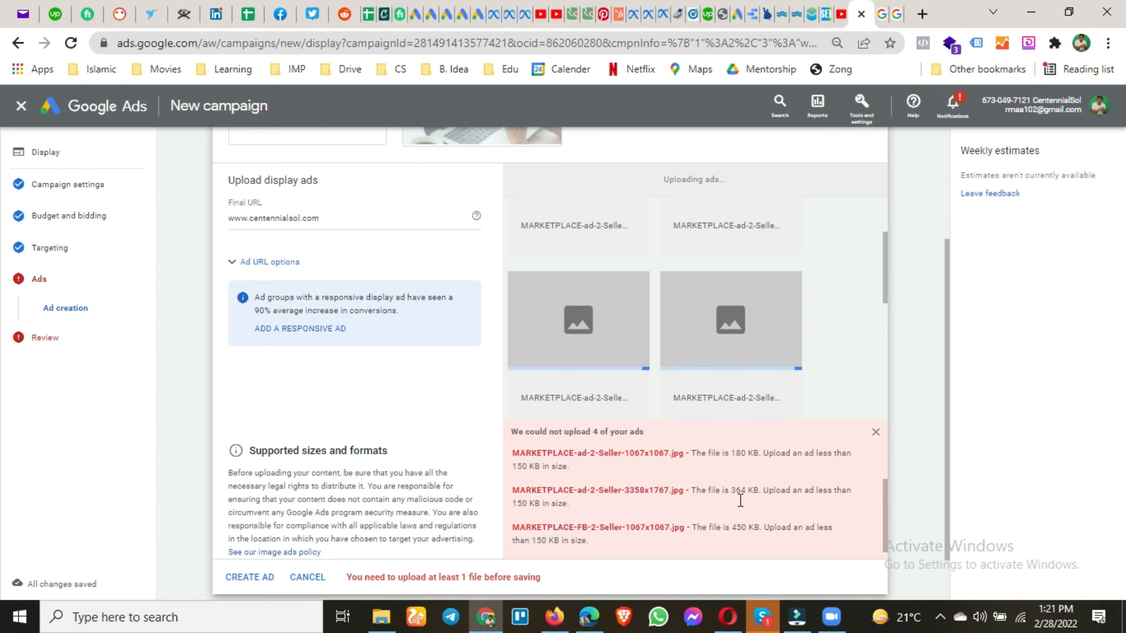
left_click(876, 431)
scroll(729, 386, "up", 2)
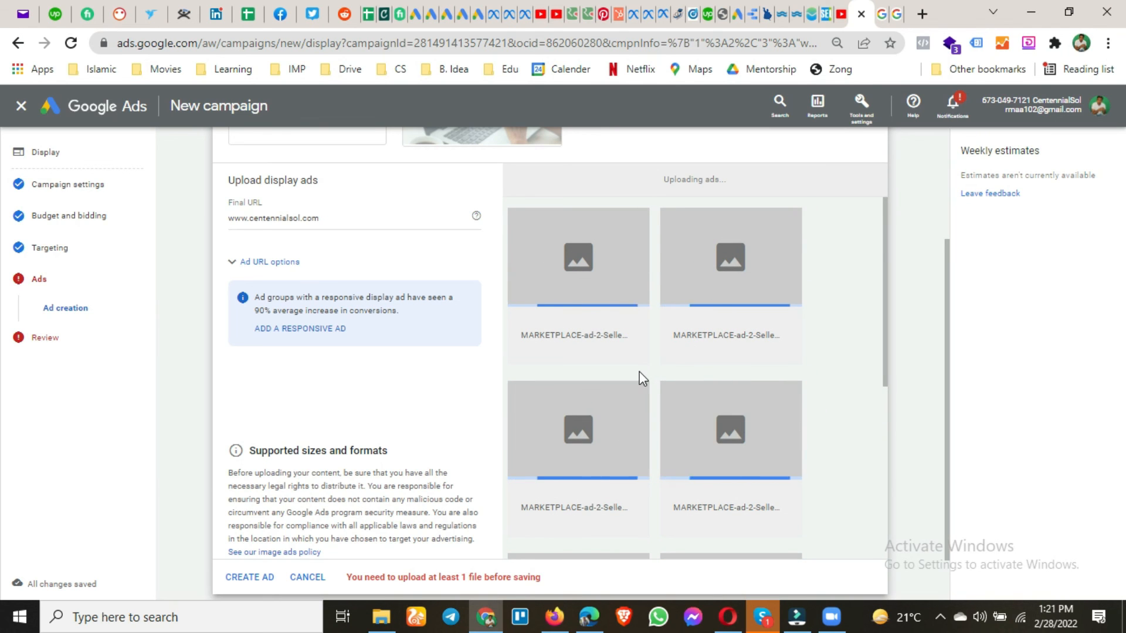
scroll(639, 371, "up", 2)
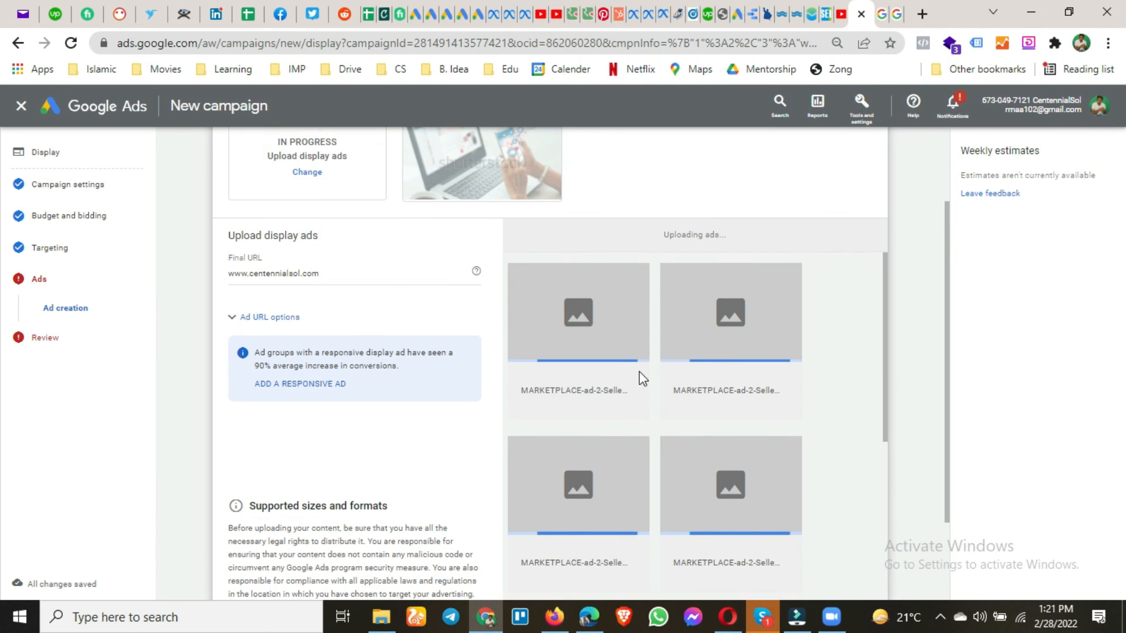
scroll(550, 315, "up", 1)
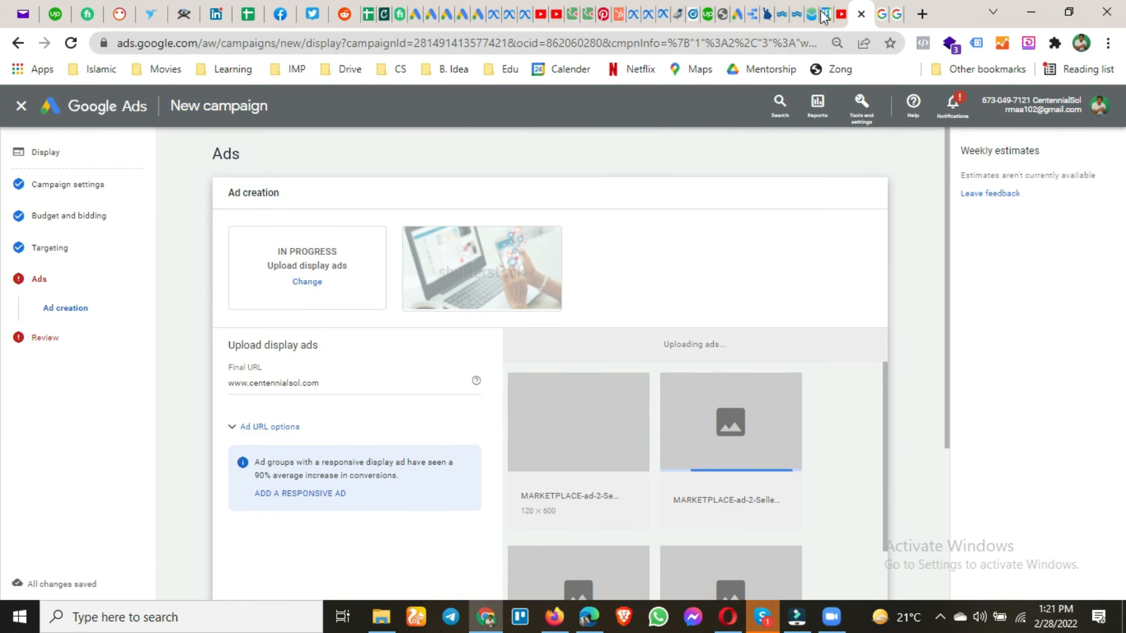
- In the Google Ads Help tab, go back out of the specifications article and load paperpk.com
left_click(893, 12)
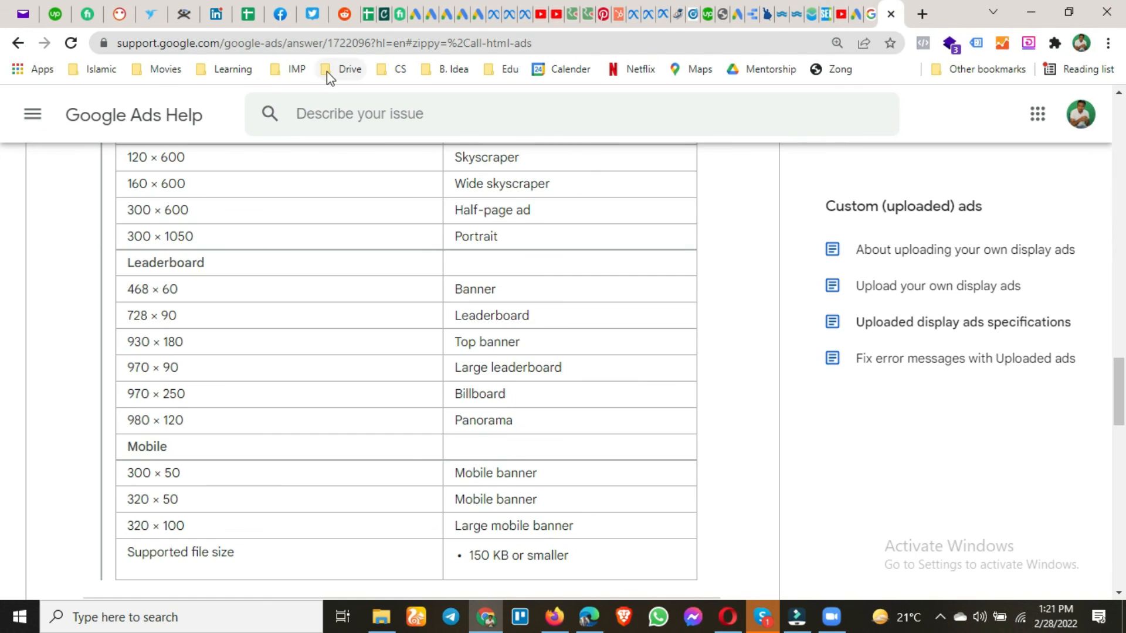
left_click(20, 47)
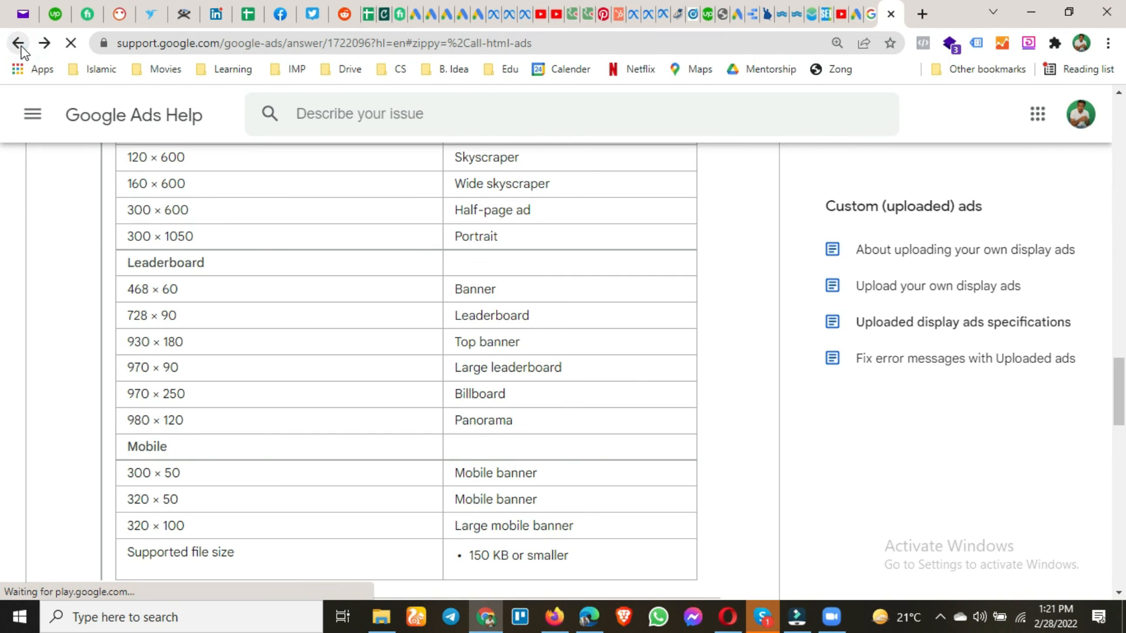
left_click(20, 47)
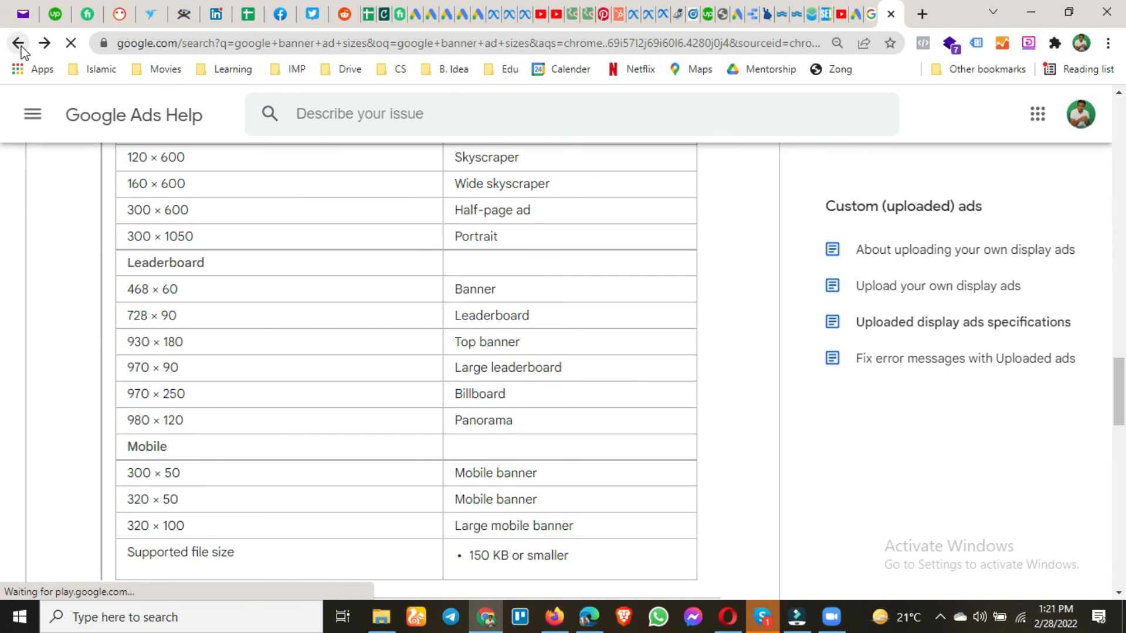
left_click(19, 44)
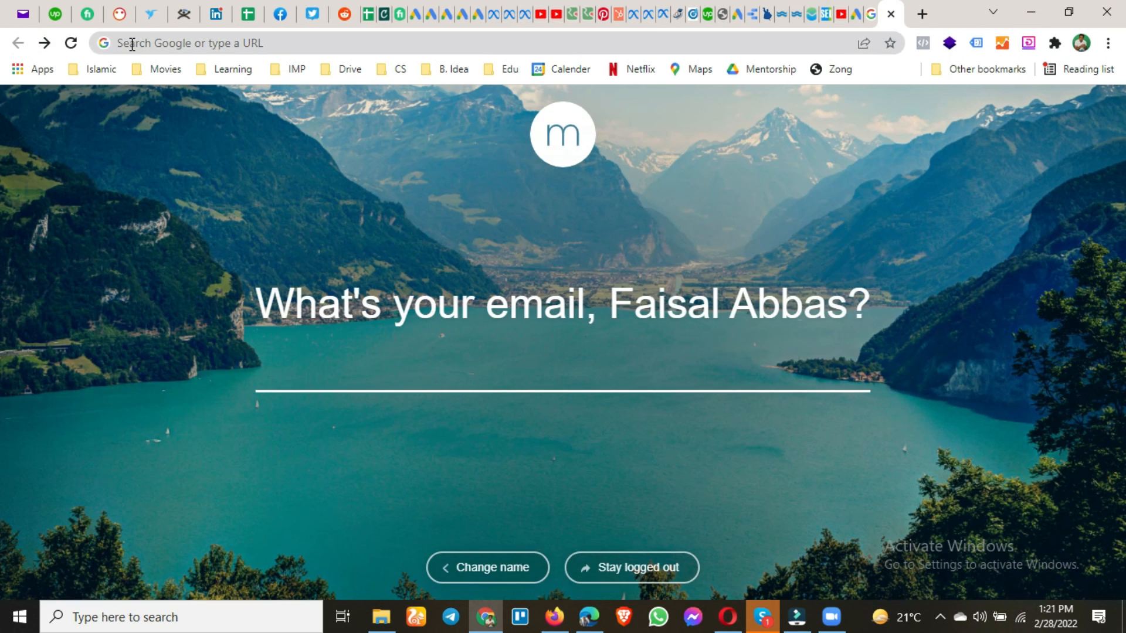
left_click(133, 43)
type("pa")
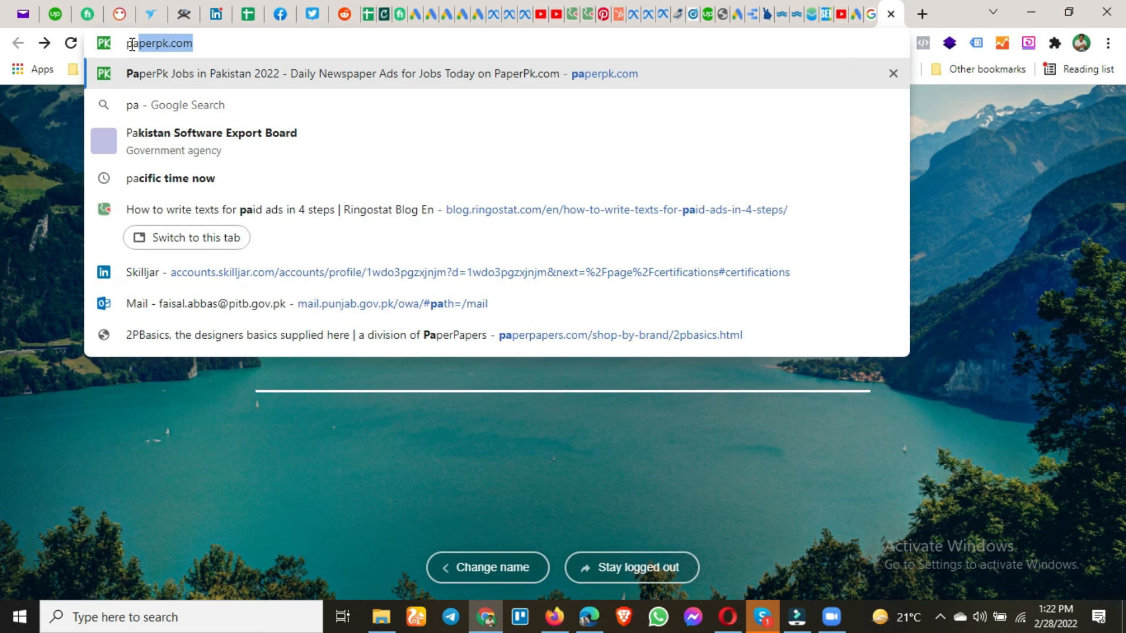
key("Return")
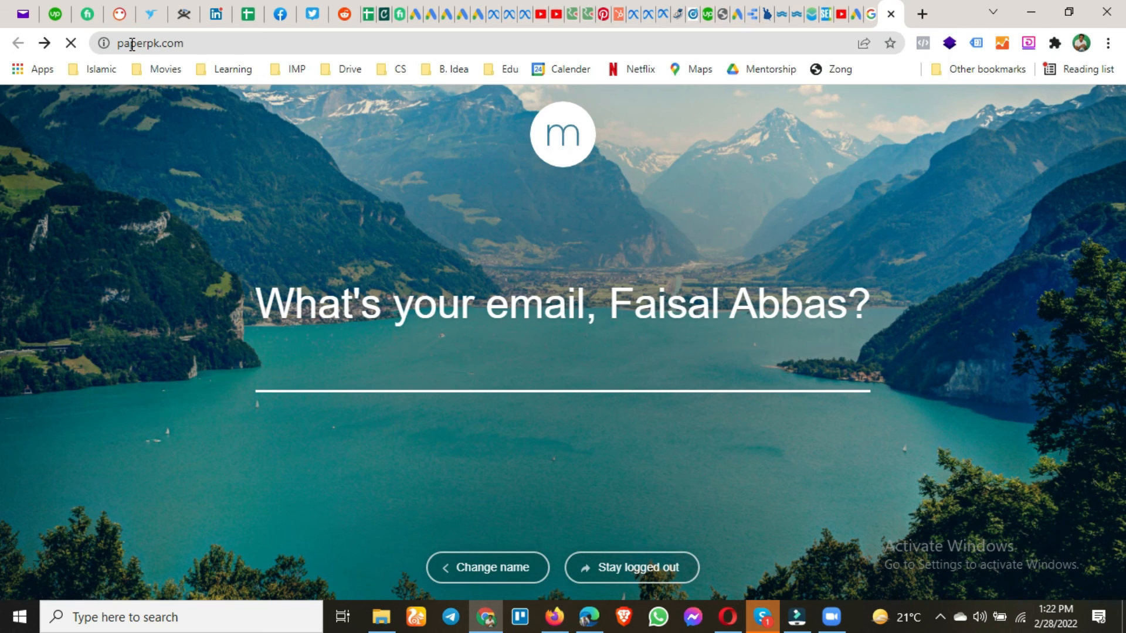
- Return to the Google Ads campaign tab and check the uploaded banner previews, their sizes and the final URL
left_click(857, 7)
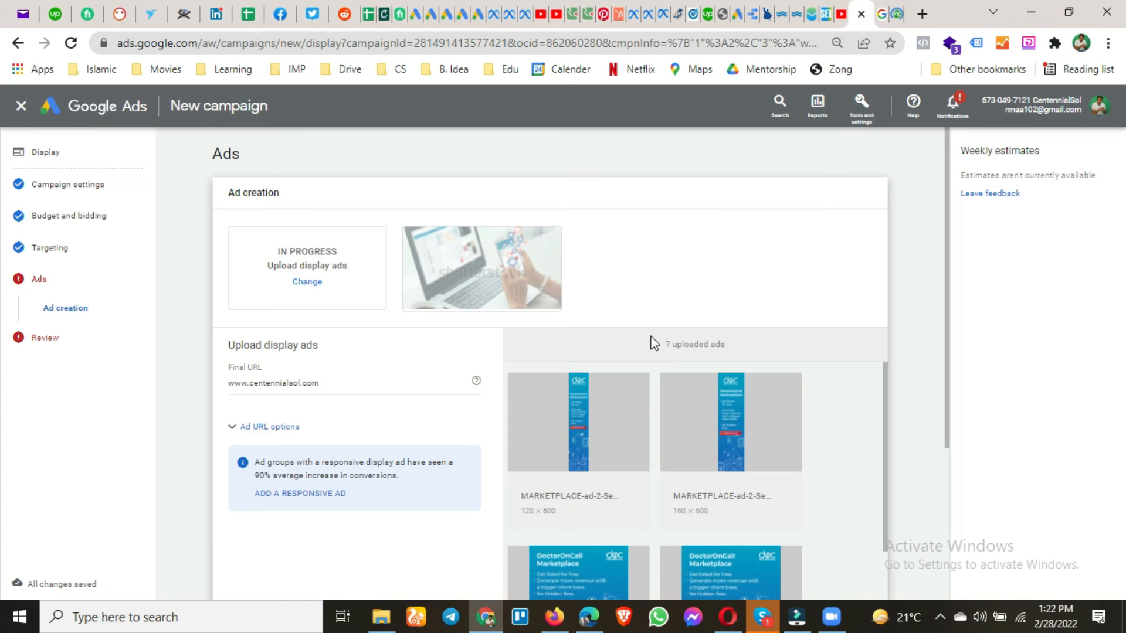
scroll(740, 420, "down", 3)
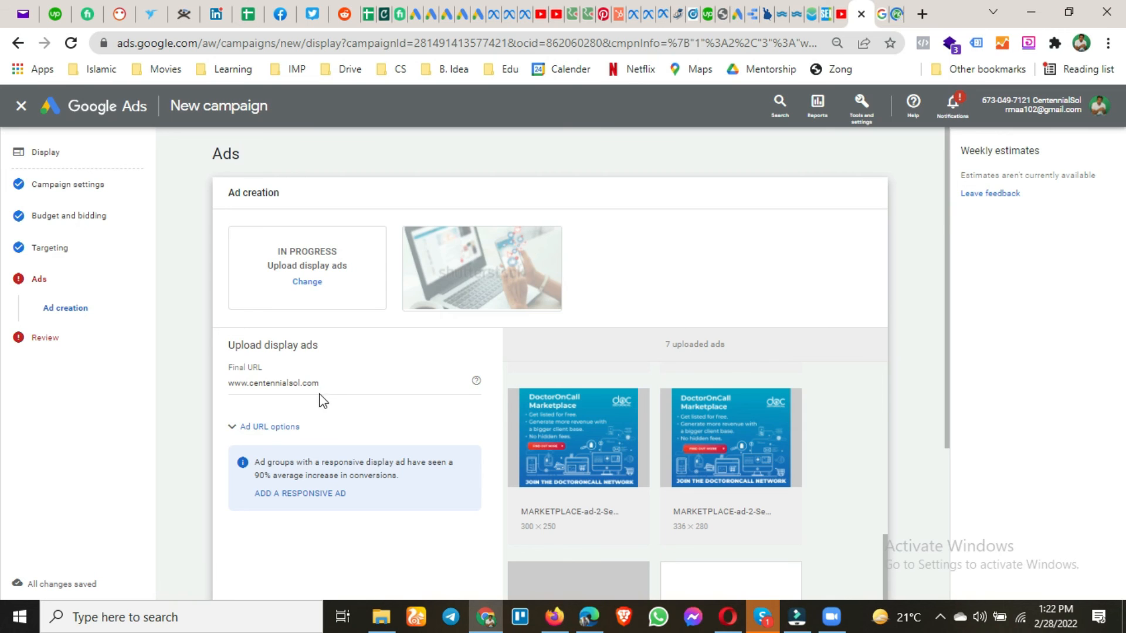
scroll(325, 403, "down", 4)
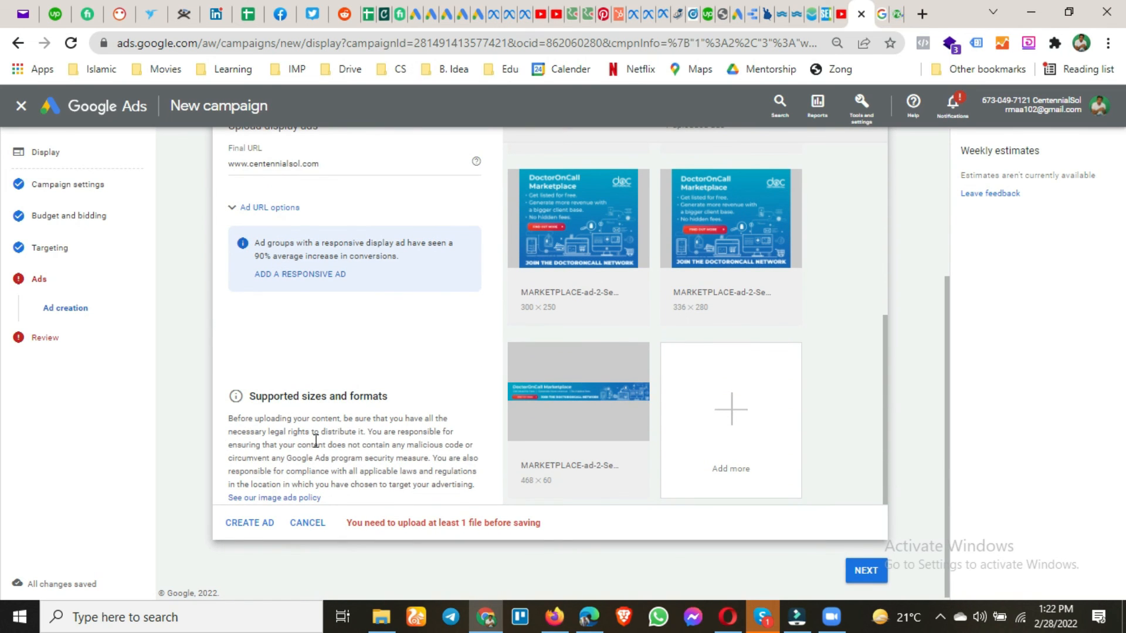
scroll(309, 365, "up", 2)
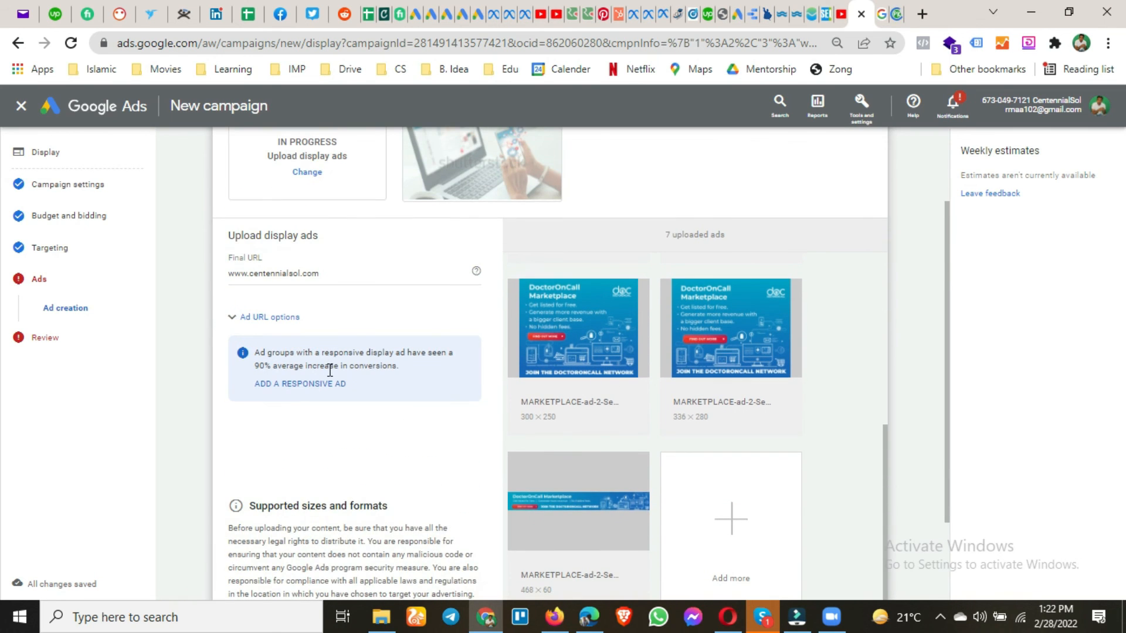
- Switch to the PaperPK tab and examine how display banners of different sizes are placed on the page
left_click(895, 8)
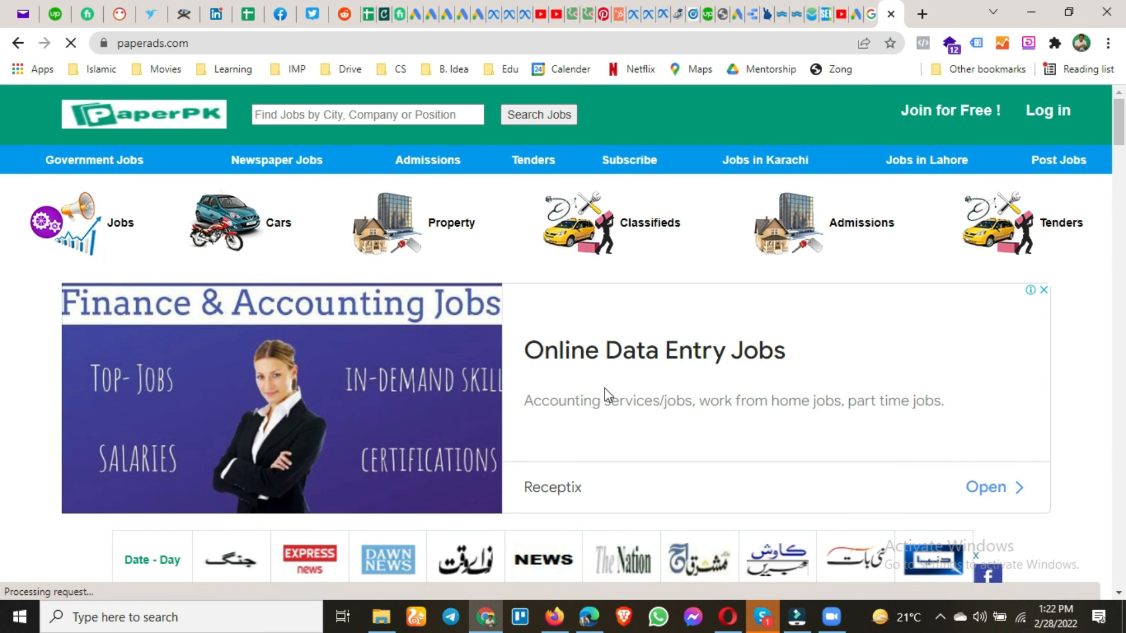
scroll(890, 378, "down", 8)
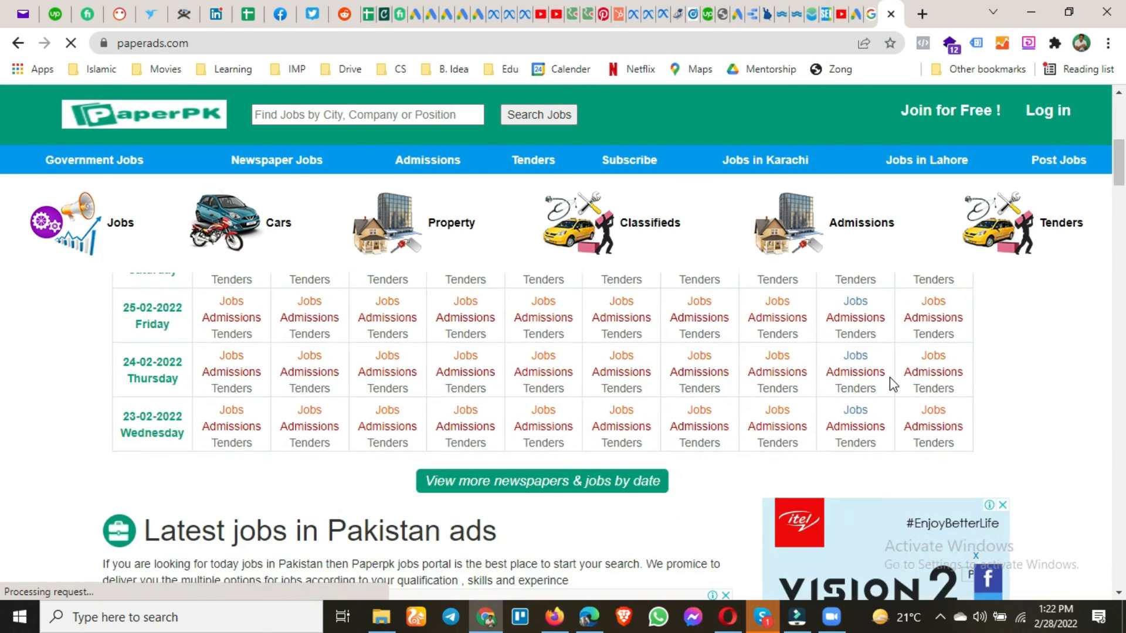
scroll(889, 378, "down", 5)
scroll(890, 377, "up", 3)
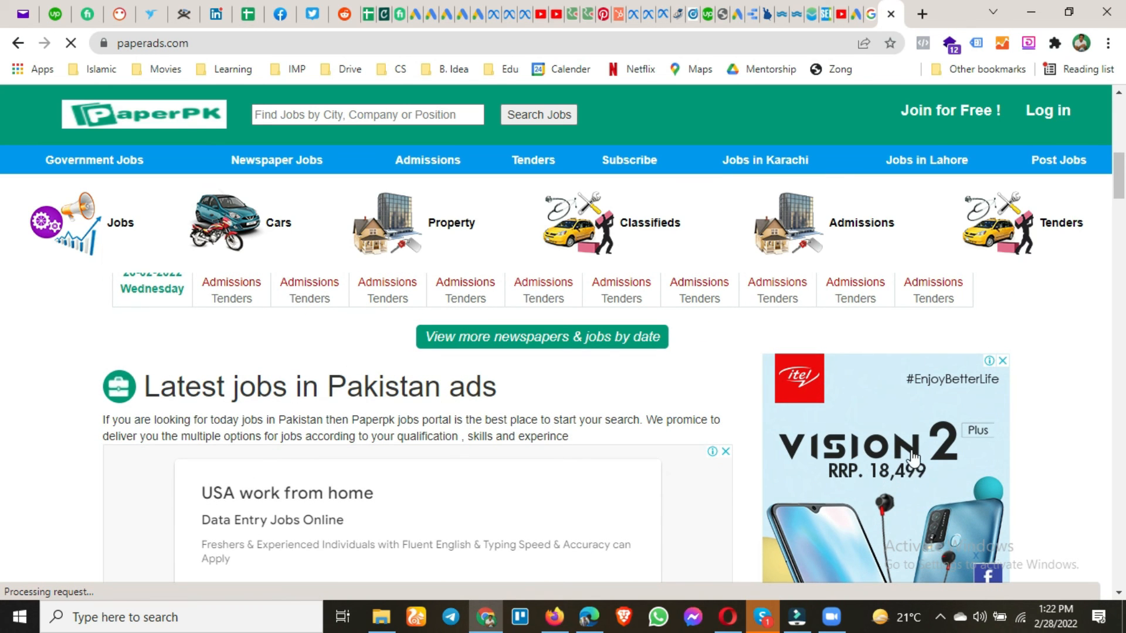
scroll(909, 445, "down", 7)
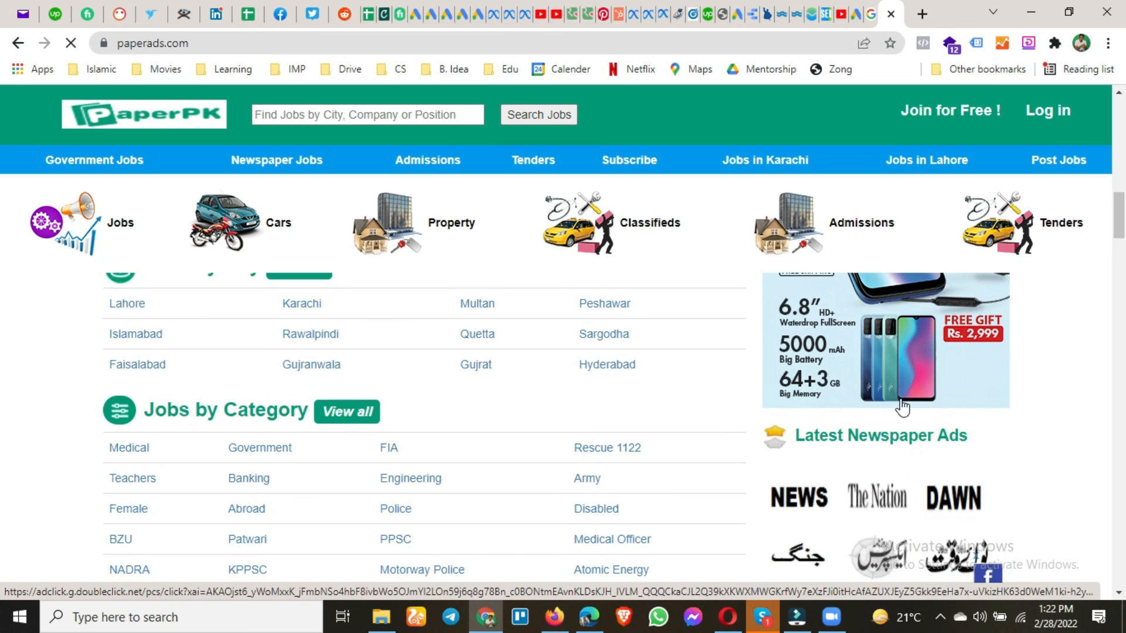
scroll(902, 407, "up", 7)
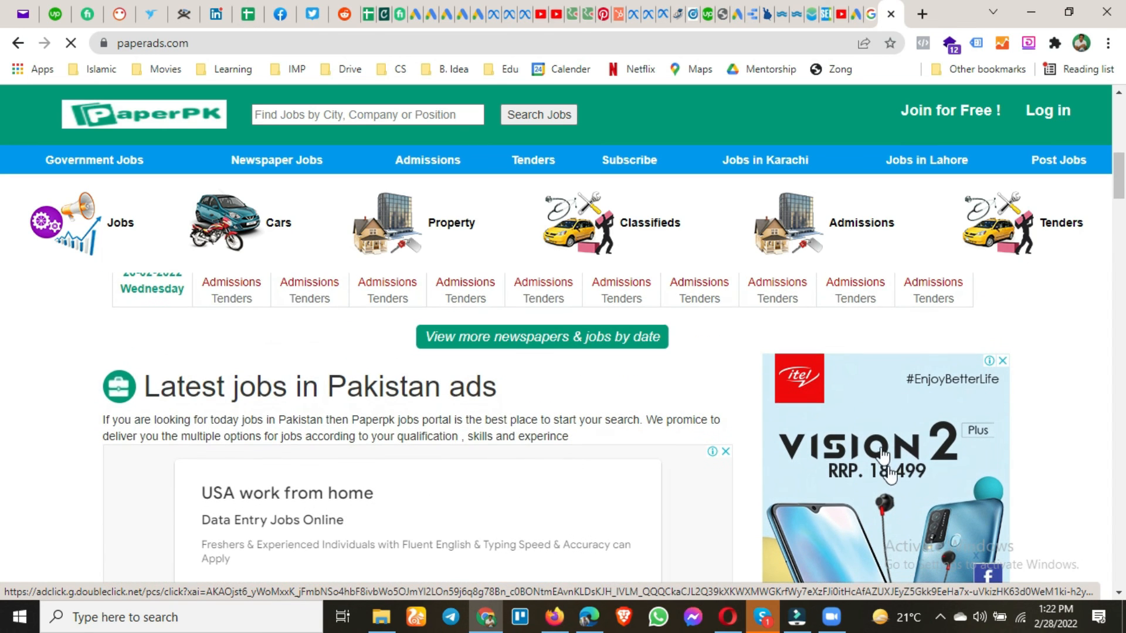
- Back in the Google Ads campaign, create the uploaded display ads and continue to the campaign review
left_click(856, 14)
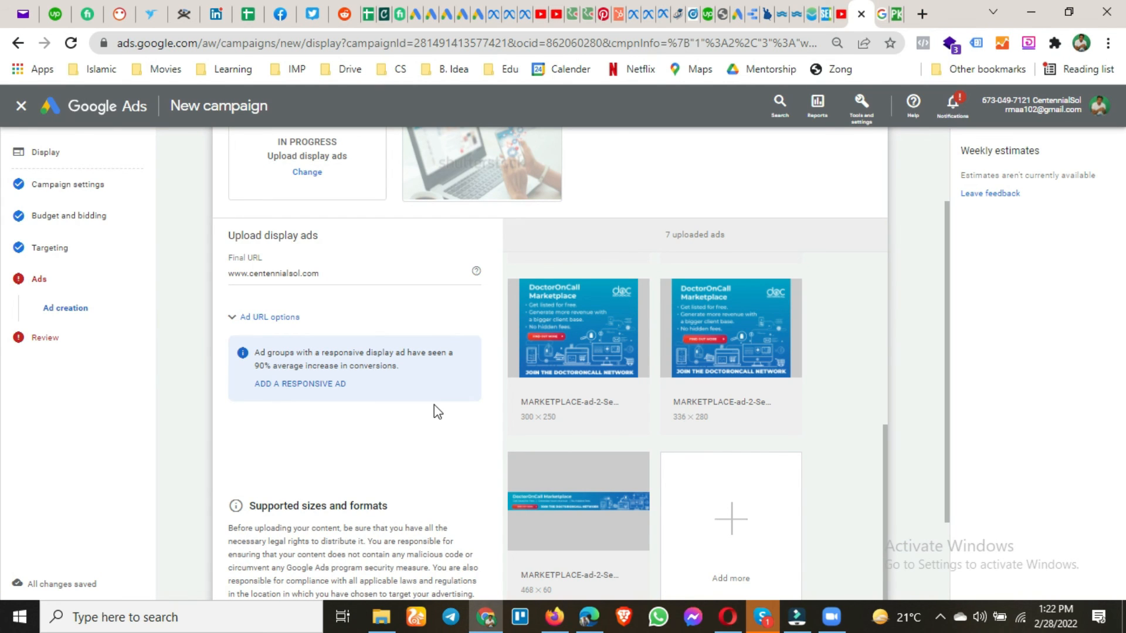
scroll(434, 405, "down", 1)
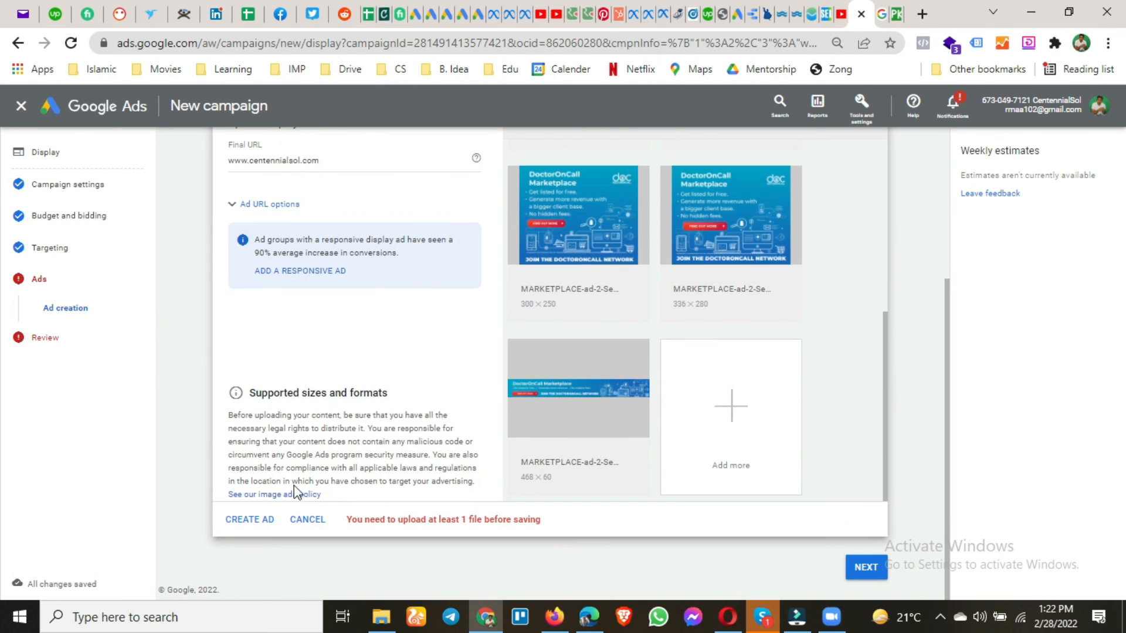
left_click(240, 526)
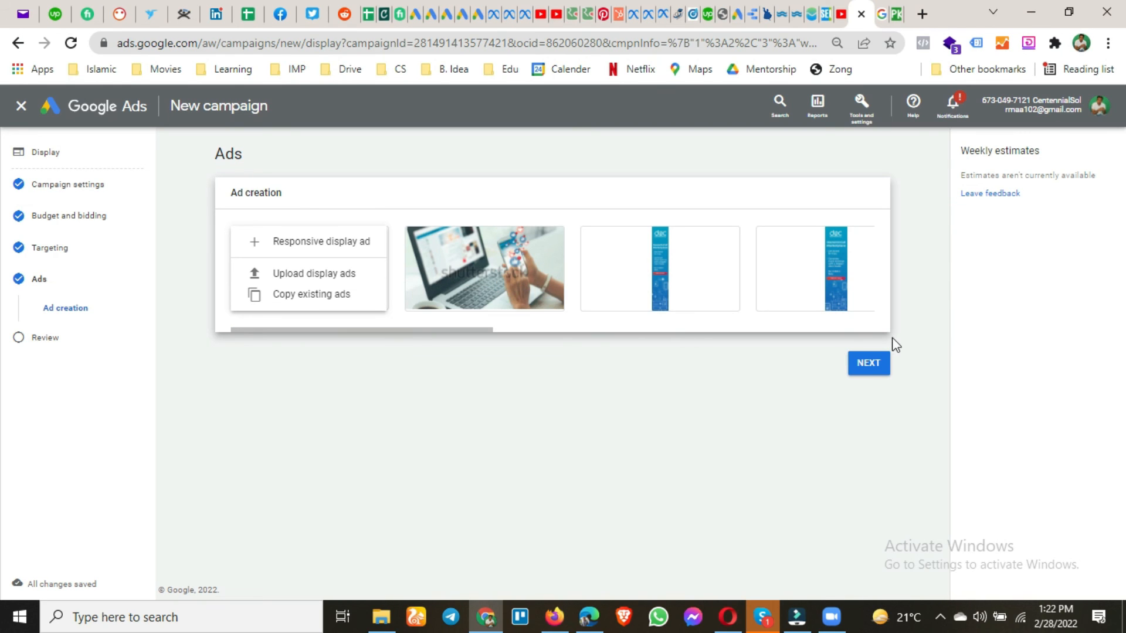
left_click(877, 364)
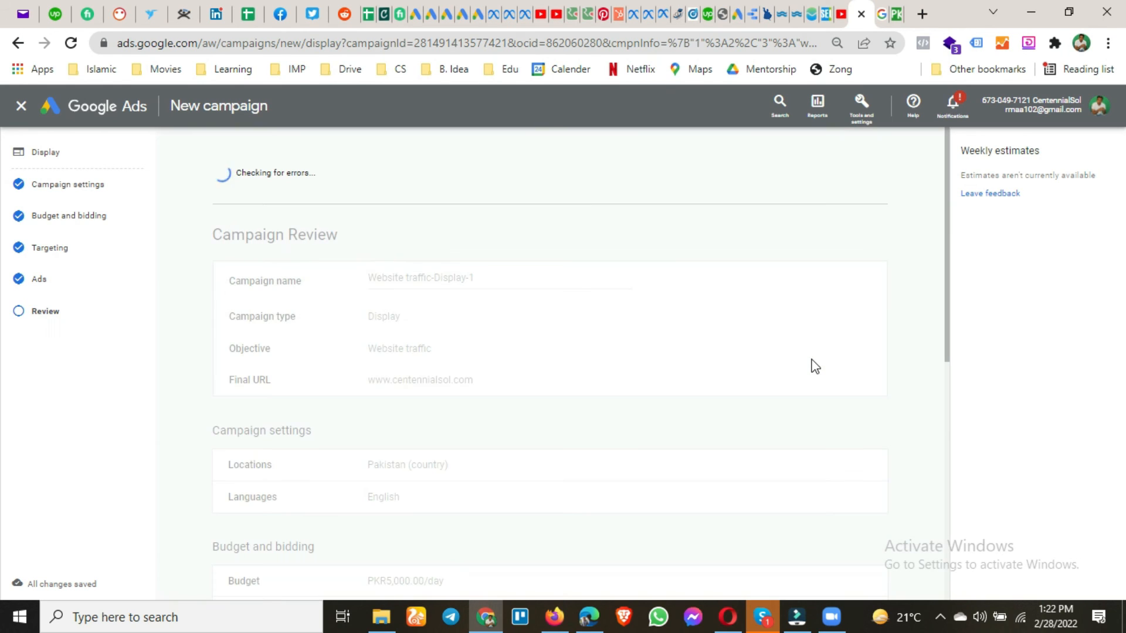